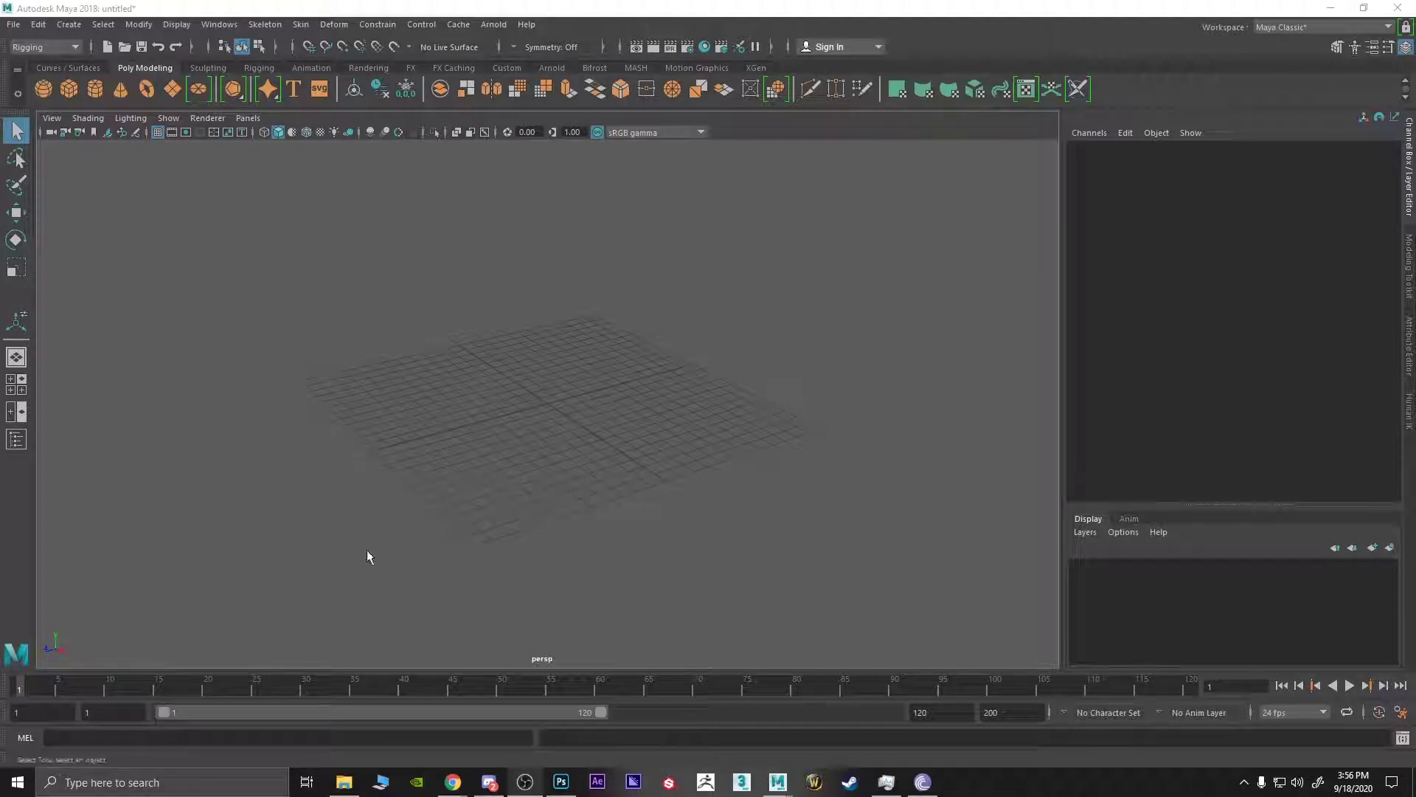
- Examine the empty perspective grid from several angles and distances
left_click(414, 502)
left_click(539, 434, "alt")
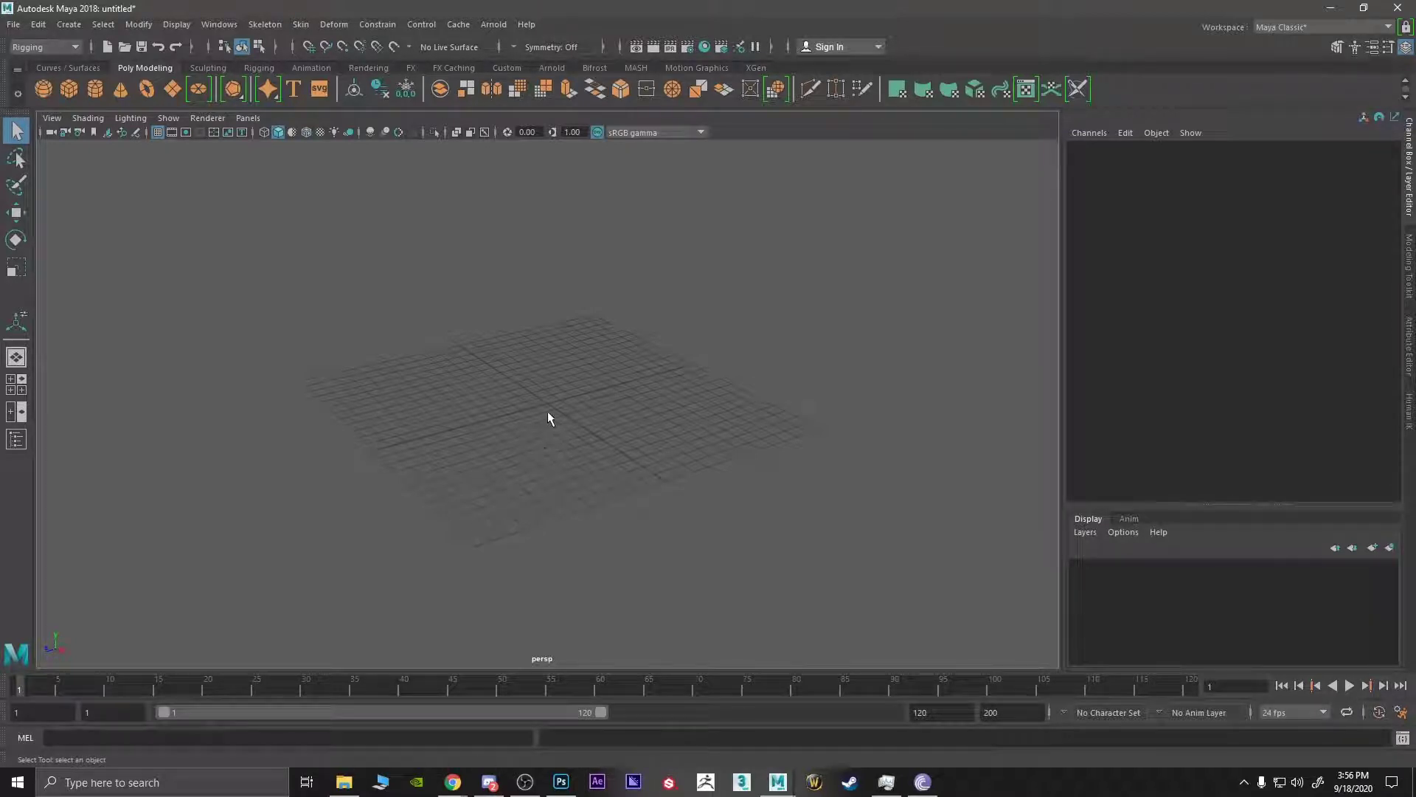
left_click_drag(569, 402, 540, 397, "alt")
mouse_move(553, 403)
middle_mouse_down("alt")
mouse_move(853, 411)
mouse_move(325, 407)
mouse_move(727, 414)
mouse_move(496, 414)
mouse_move(549, 420)
middle_mouse_up("alt")
scroll(520, 427, "up", 5)
scroll(519, 428, "down", 8)
scroll(520, 432, "up", 5)
left_click_drag(524, 424, 551, 416, "alt")
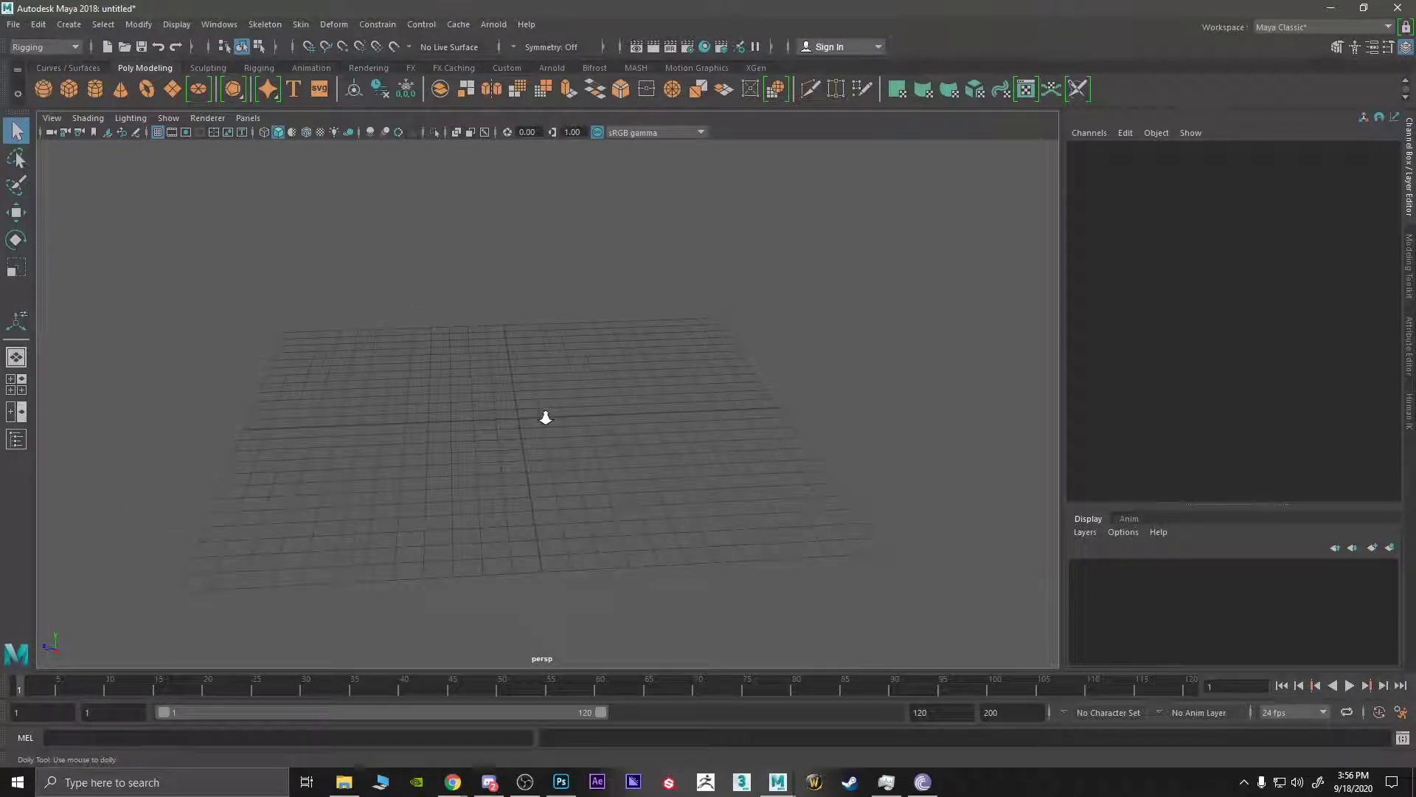
right_click_drag(544, 414, 525, 489, "alt")
mouse_move(560, 493)
left_mouse_down("alt")
mouse_move(534, 490)
mouse_move(557, 497)
left_mouse_up("alt")
scroll(534, 490, "down", 3)
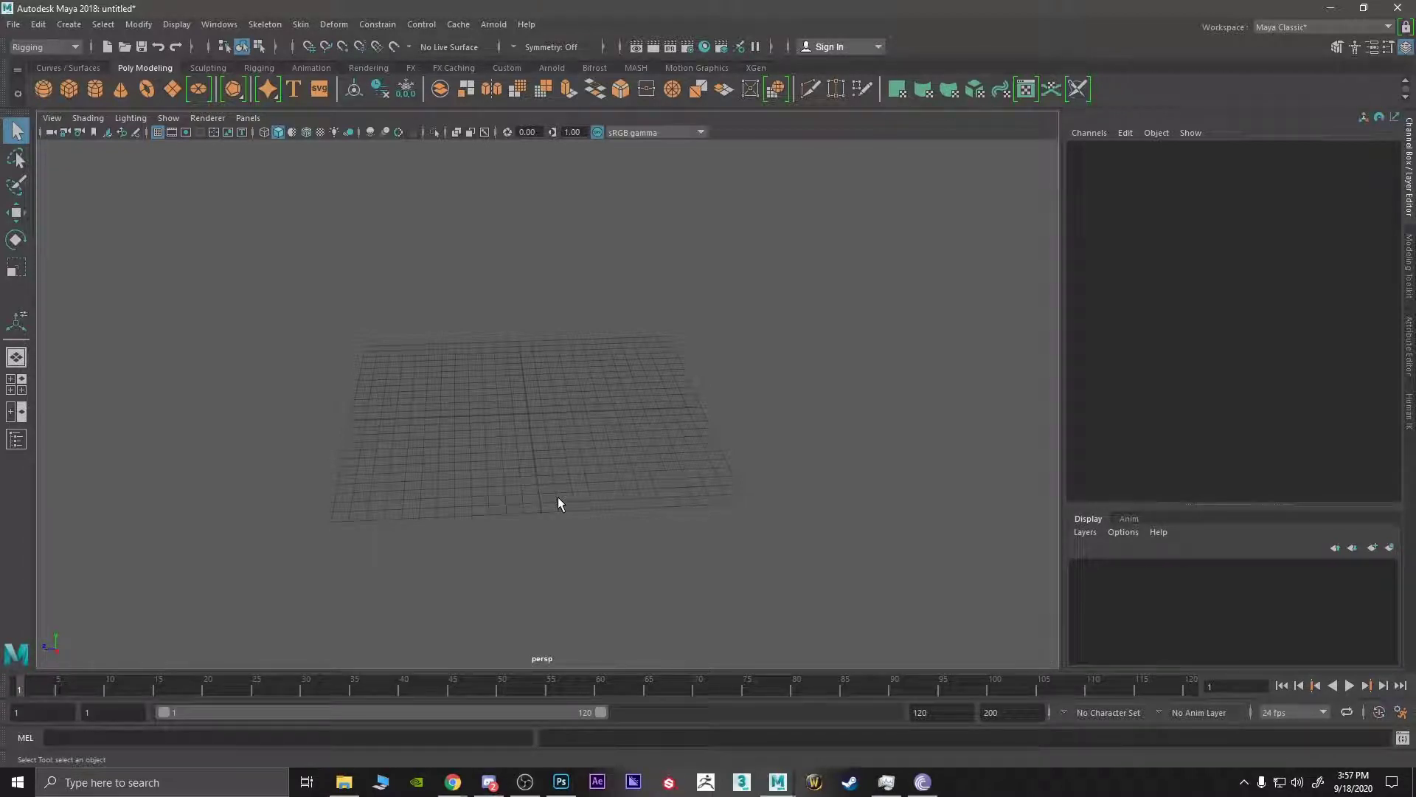
left_click(14, 24)
mouse_move(36, 27)
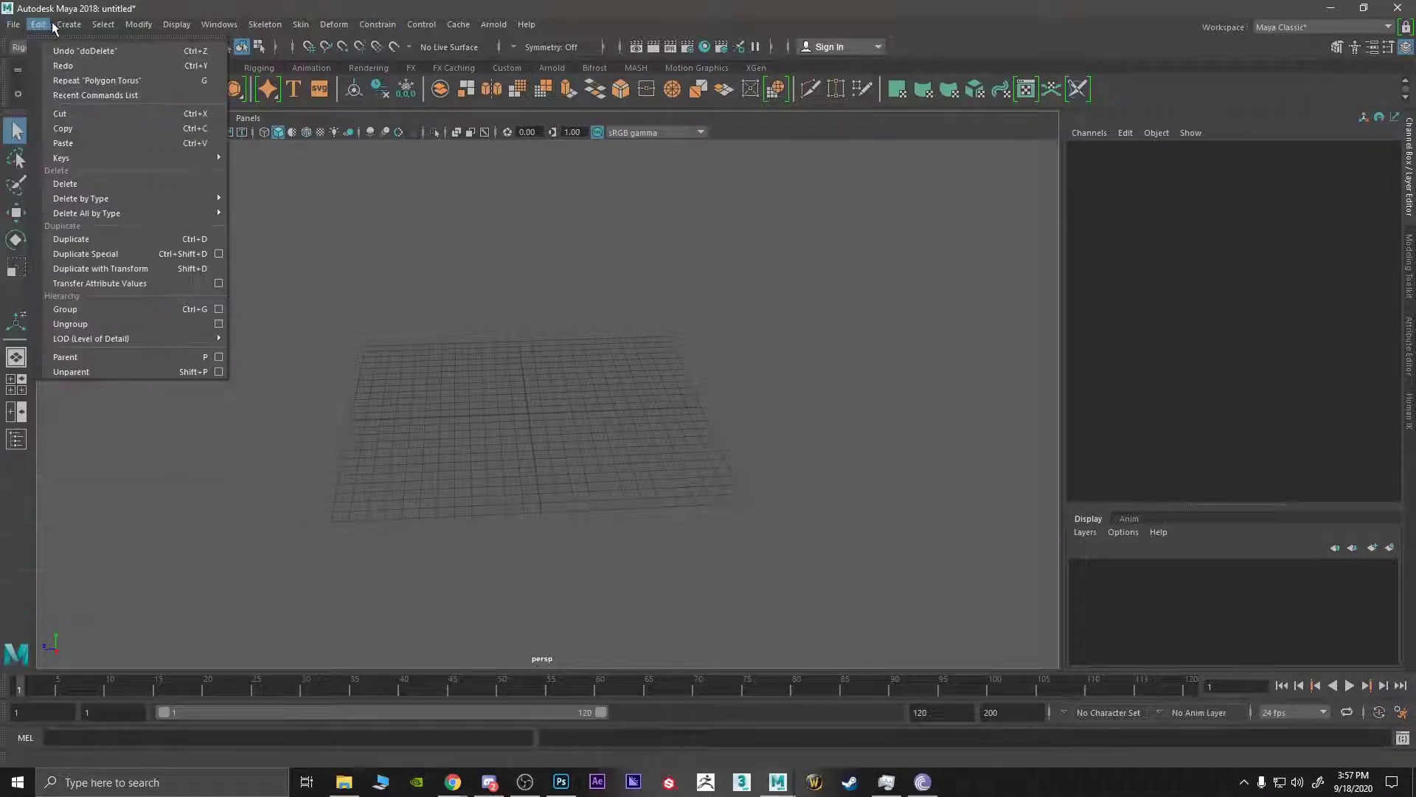
mouse_move(140, 25)
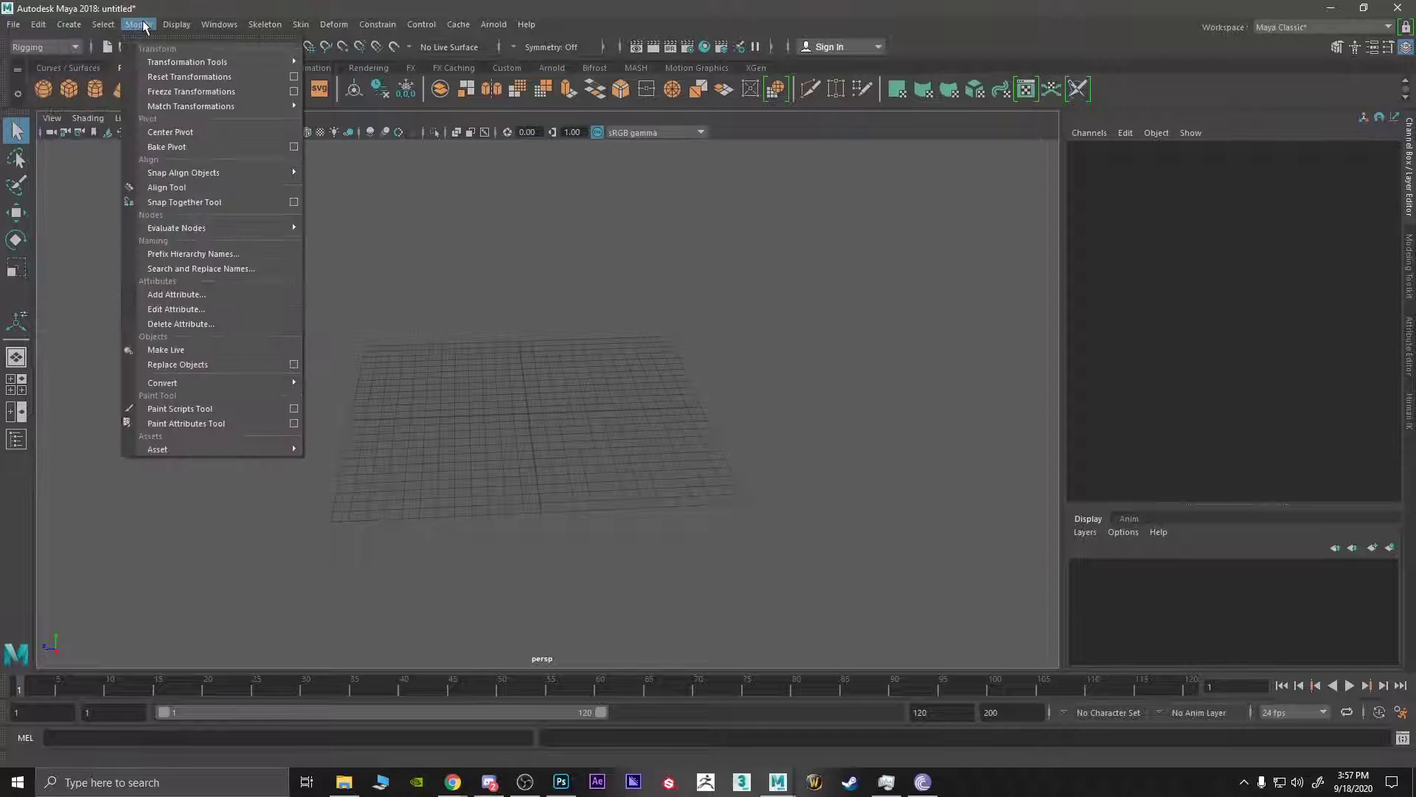
left_click(219, 24)
left_click(334, 25)
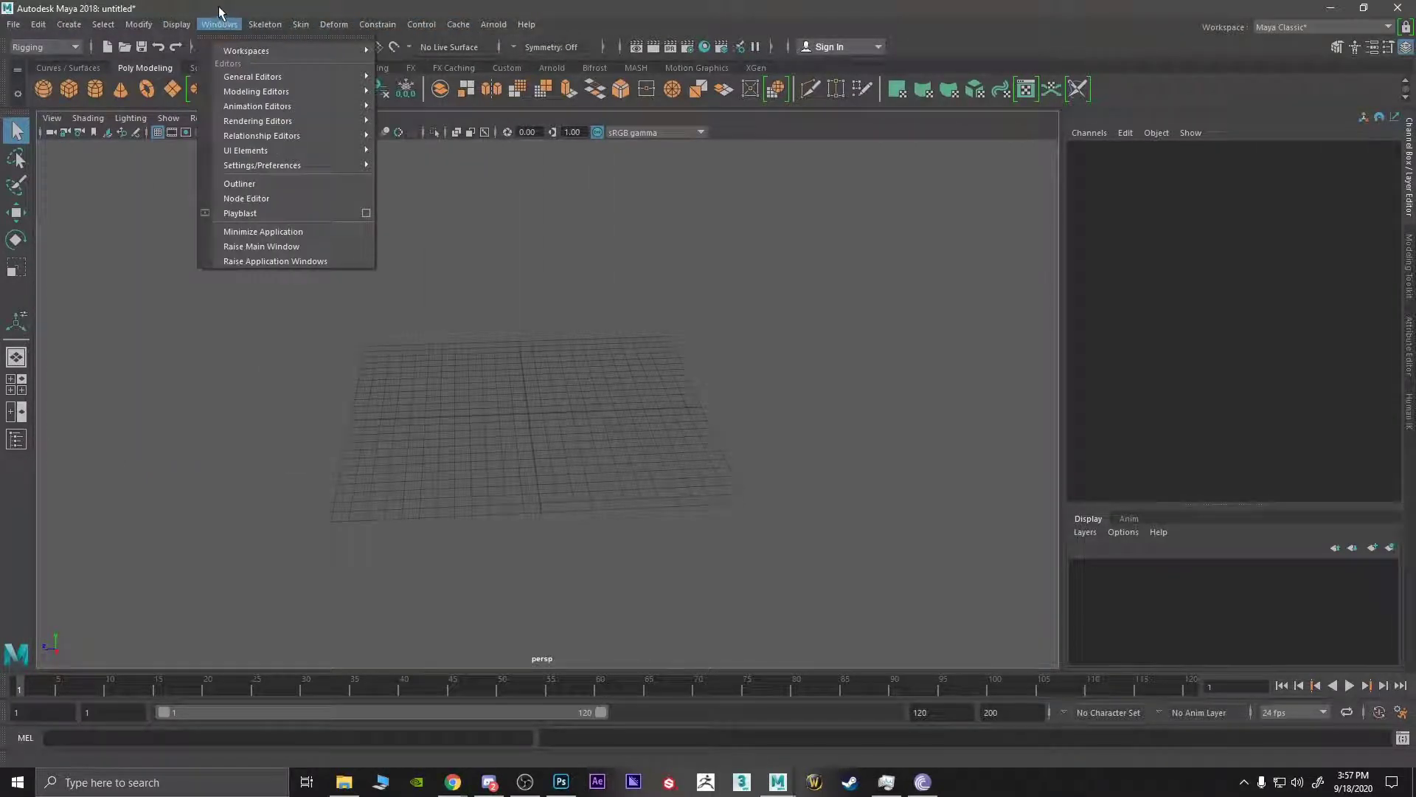
left_click(221, 18)
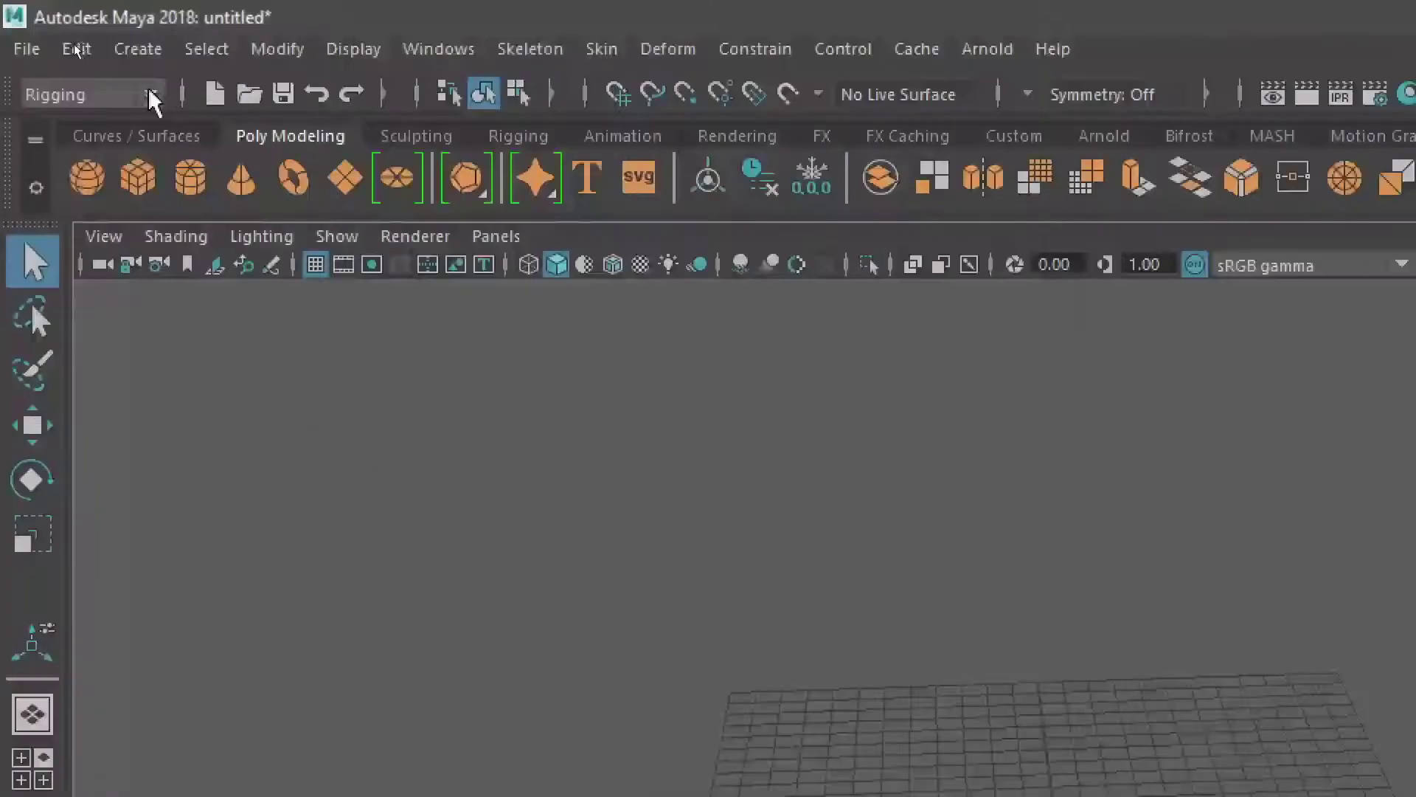
- Switch the menu set to Modeling and look over the Edit Mesh commands
left_click(152, 95)
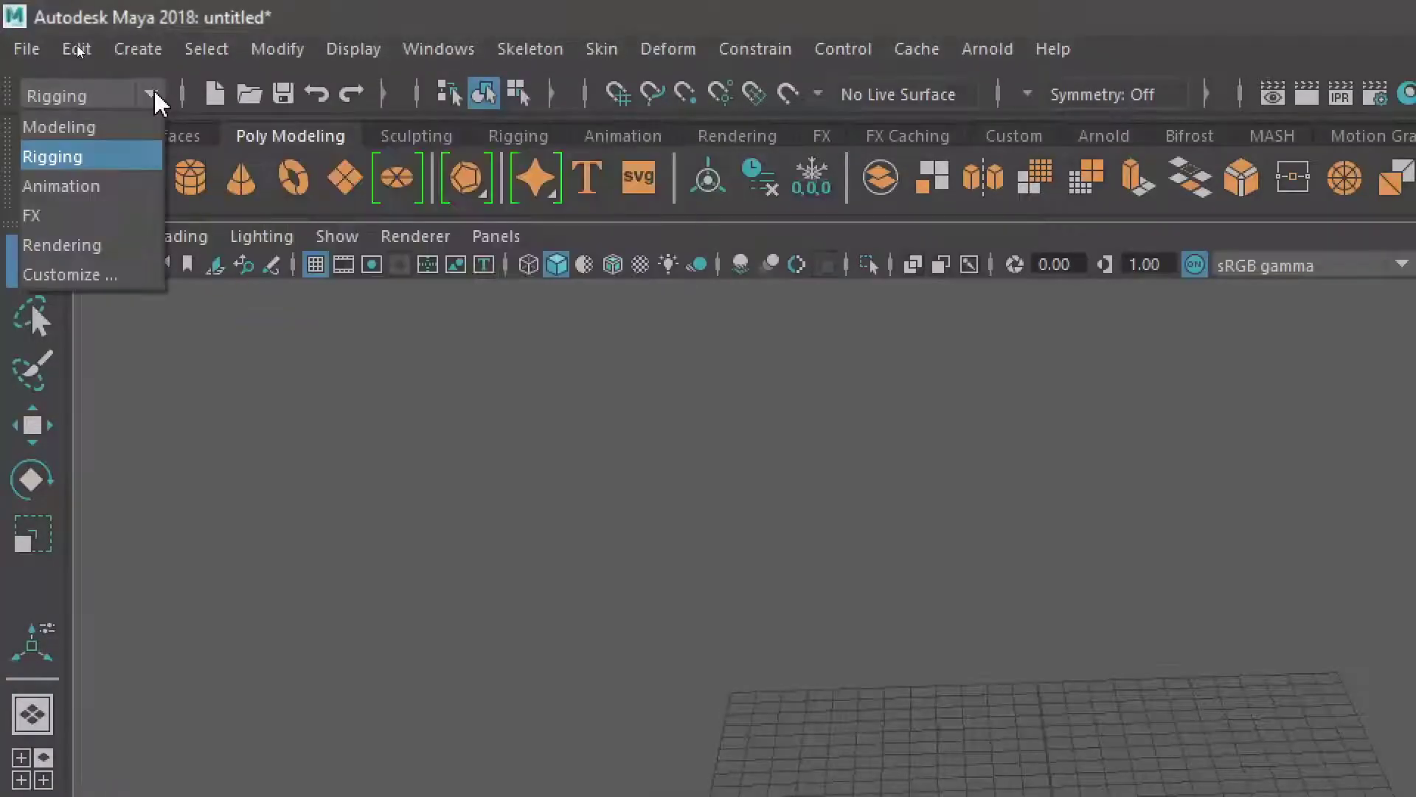
left_click(152, 94)
left_click(153, 96)
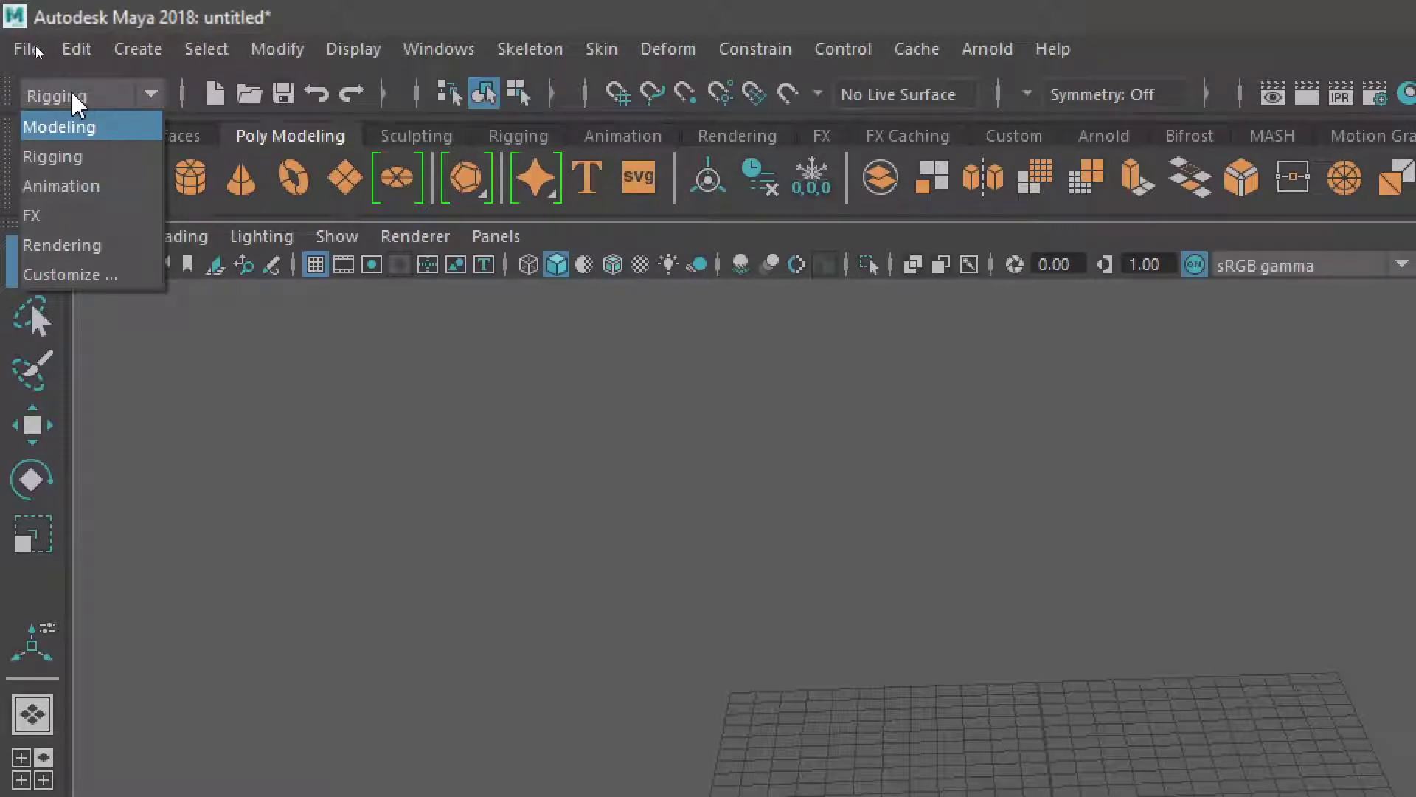
left_click(84, 126)
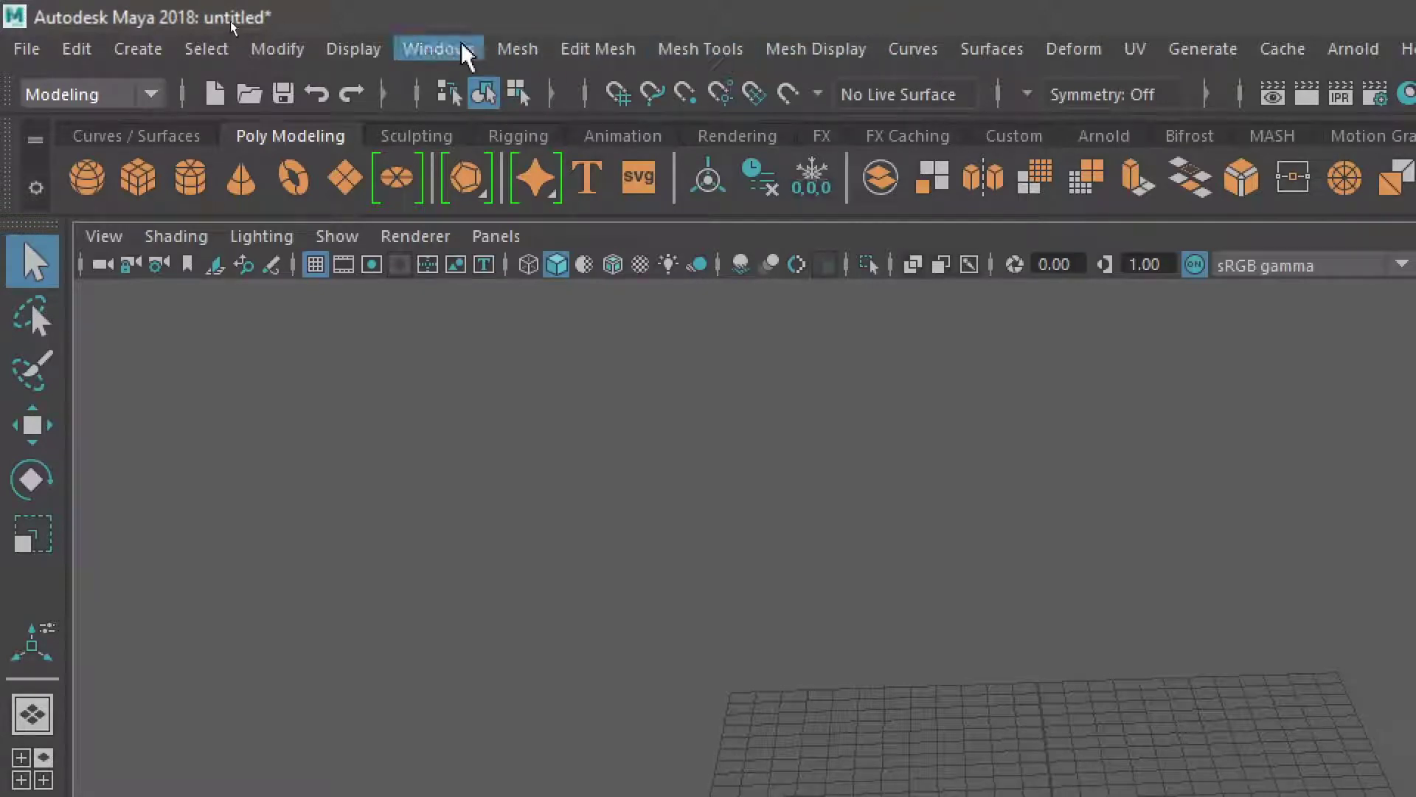
left_click(569, 45)
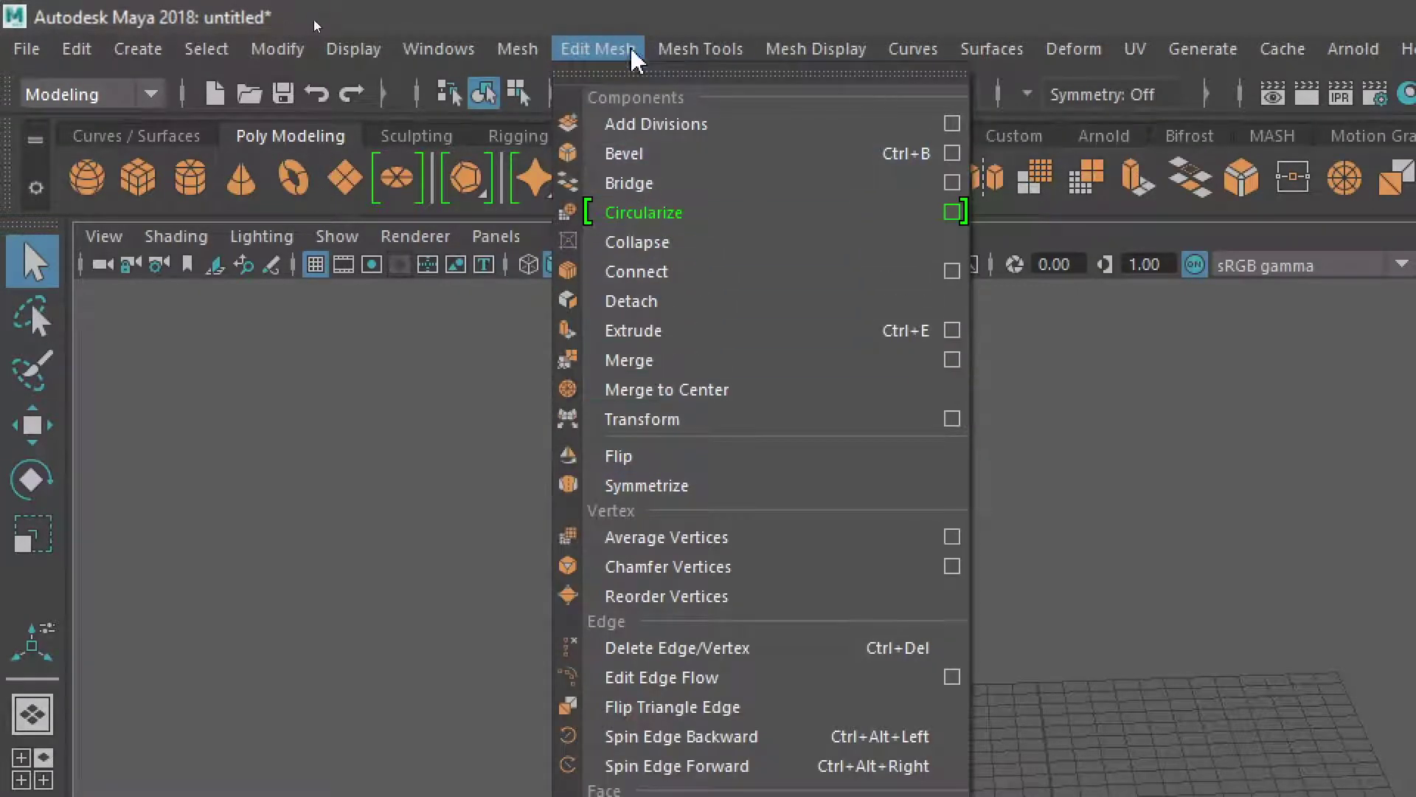
left_click(618, 49)
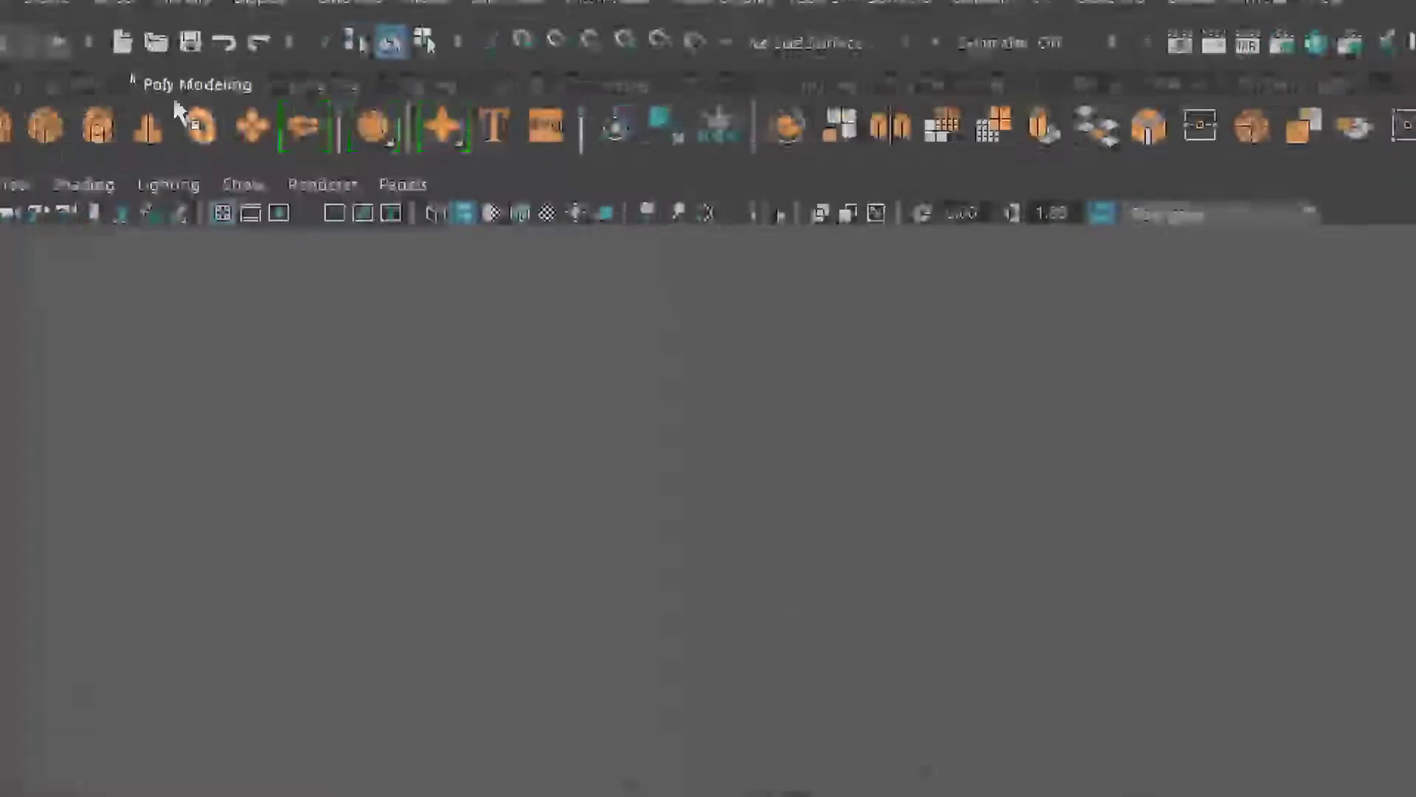
- Create a polygon sphere at the centre of the grid
left_click(66, 84)
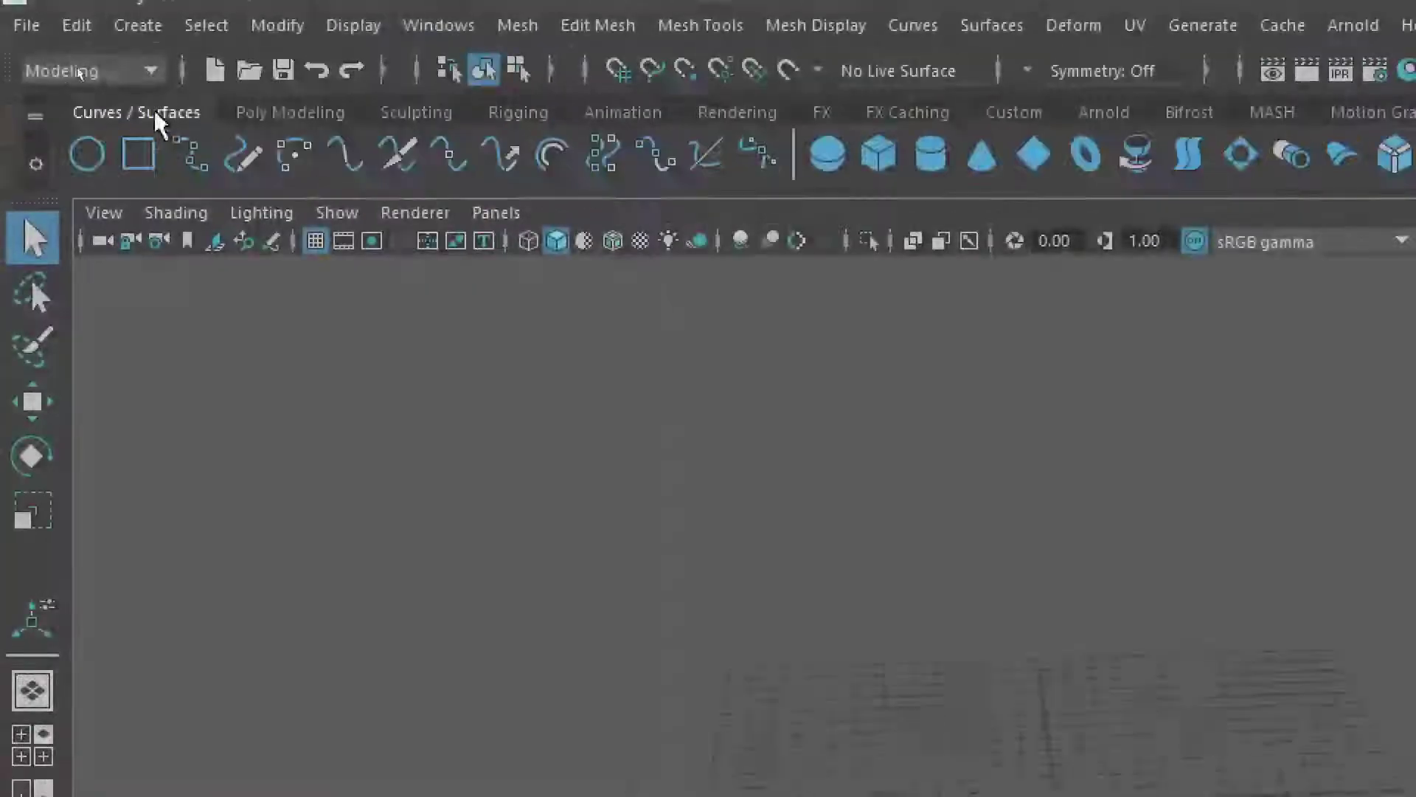
left_click(290, 111)
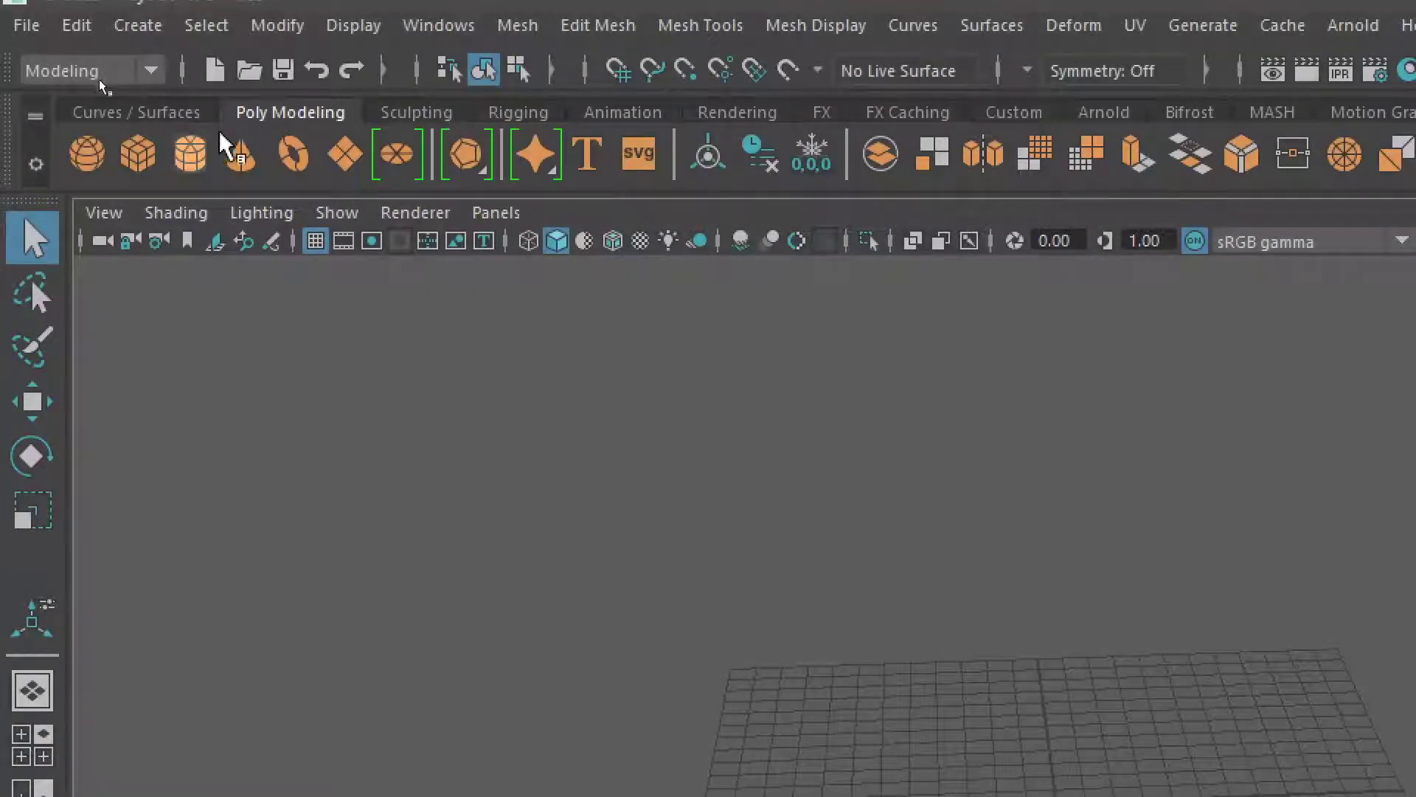
left_click(98, 148)
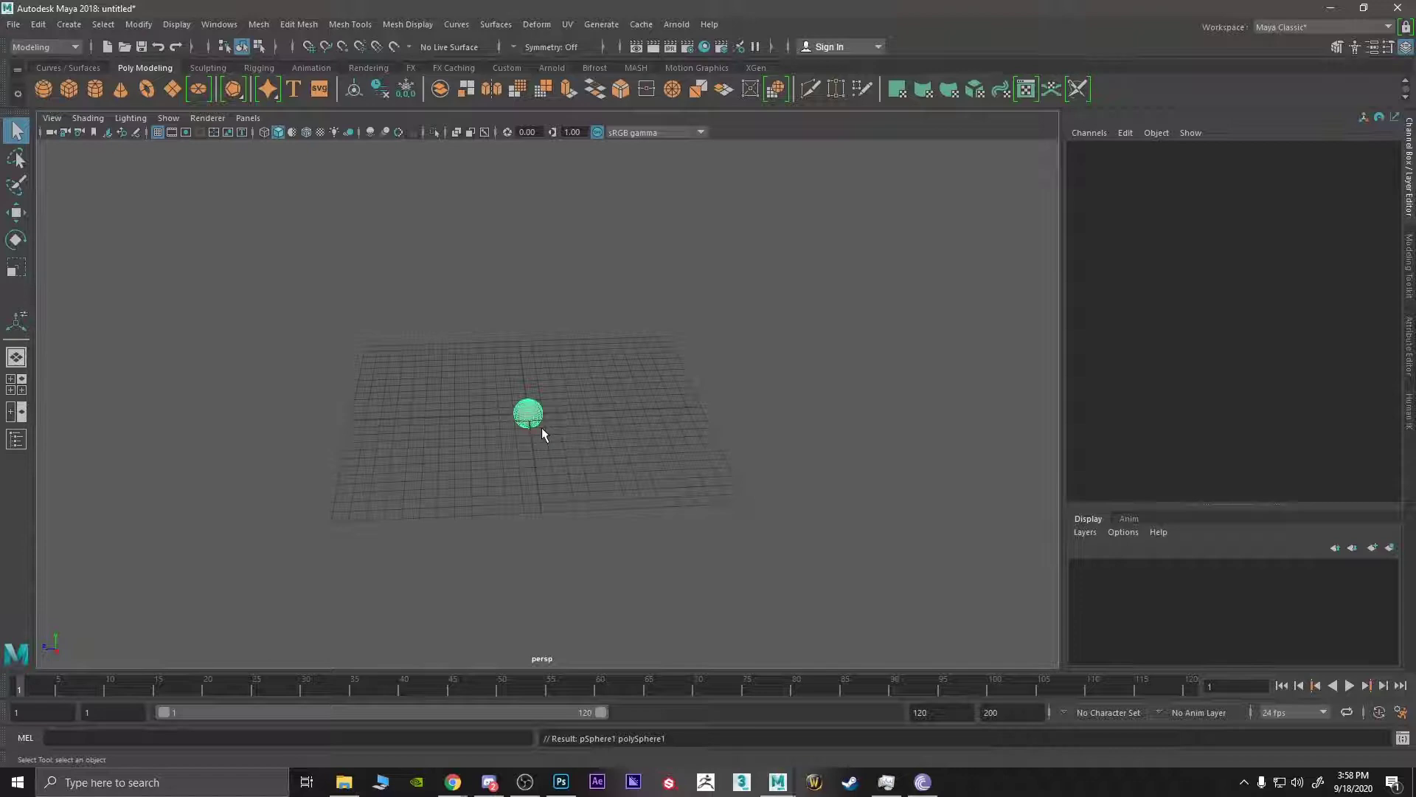
- Scale the sphere up uniformly to about five times its size
key("f")
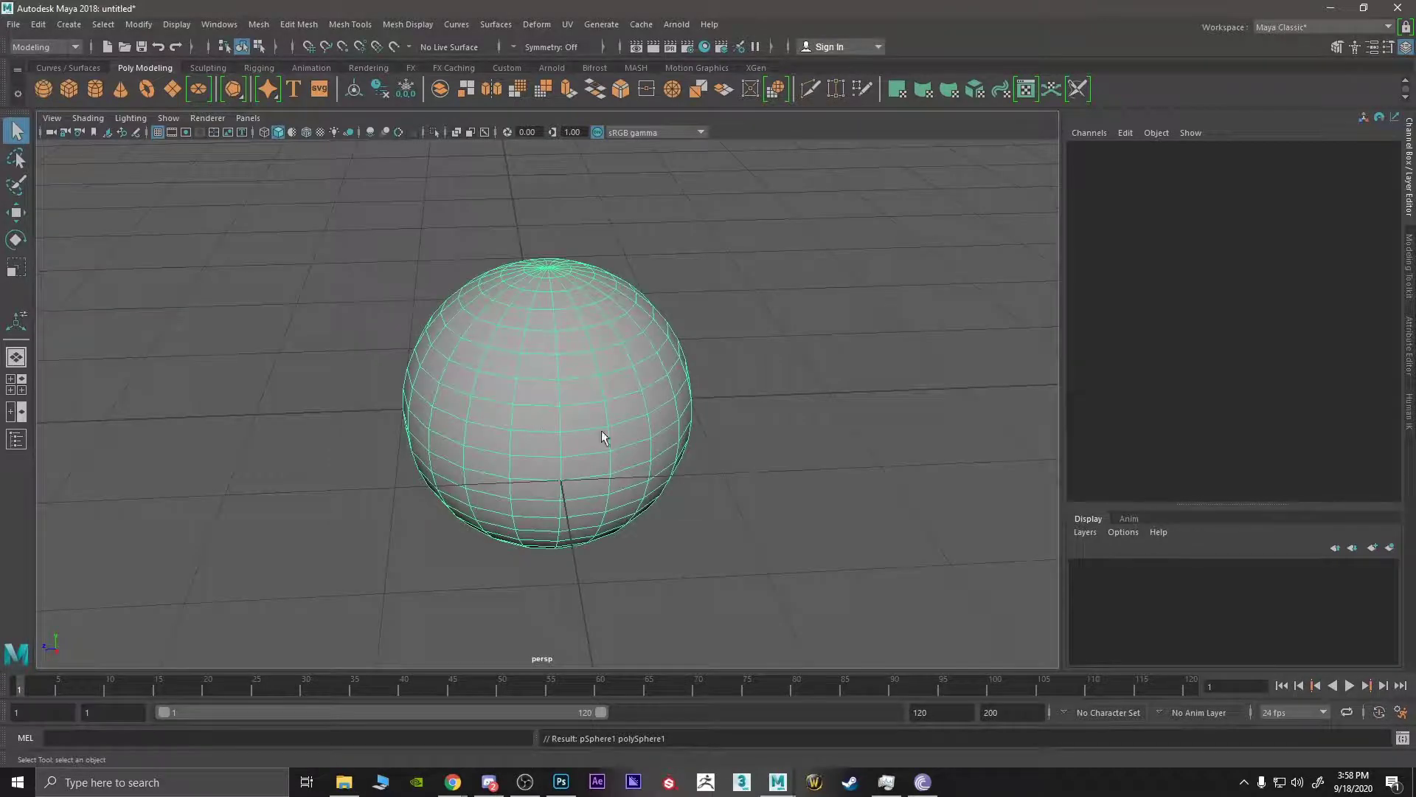
mouse_move(601, 437)
left_mouse_down("alt")
mouse_move(543, 379)
mouse_move(414, 370)
mouse_move(345, 401)
mouse_move(514, 469)
mouse_move(724, 421)
mouse_move(563, 436)
mouse_move(595, 428)
left_mouse_up("alt")
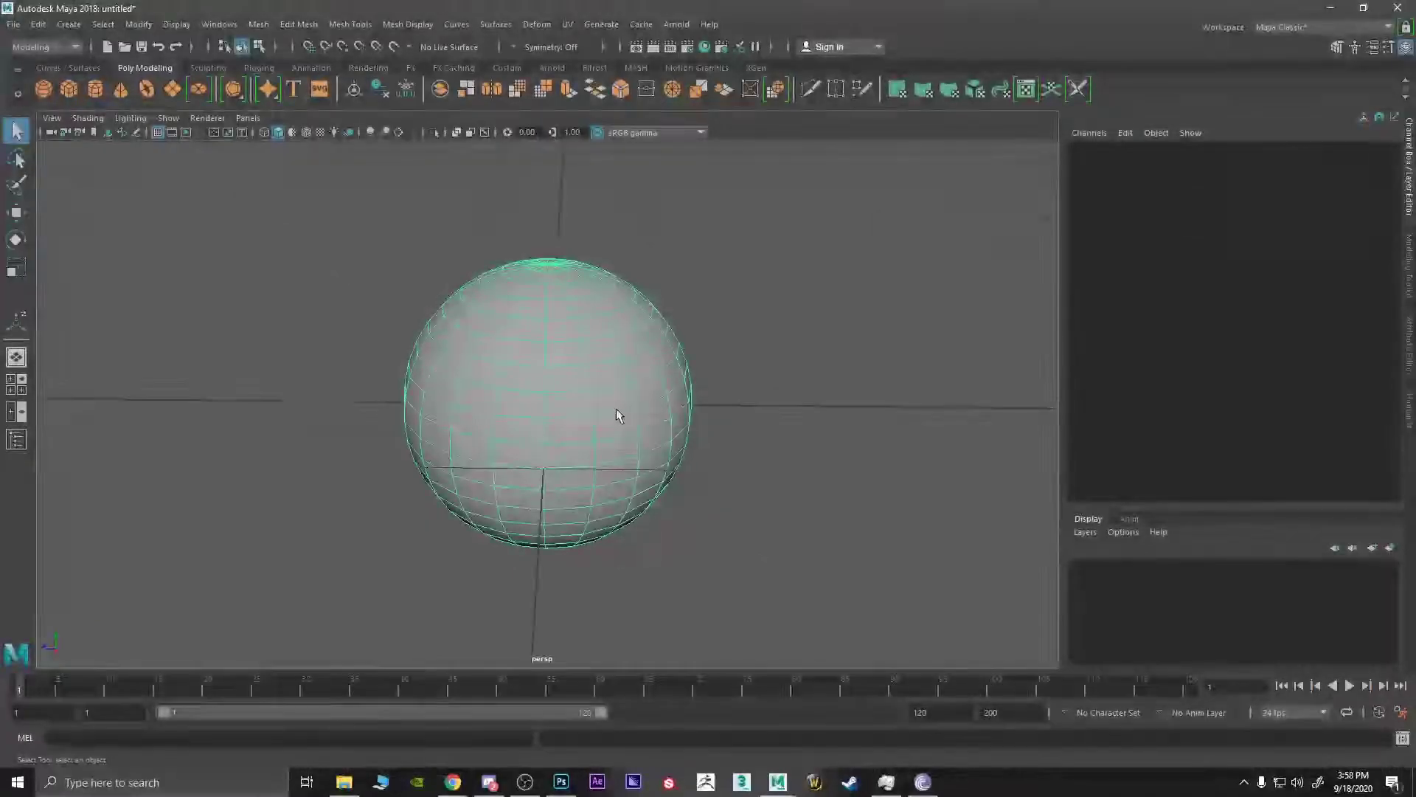
mouse_move(617, 411)
middle_mouse_down("alt")
mouse_move(214, 402)
mouse_move(971, 405)
mouse_move(294, 402)
mouse_move(624, 402)
middle_mouse_up("alt")
scroll(632, 405, "down", 2)
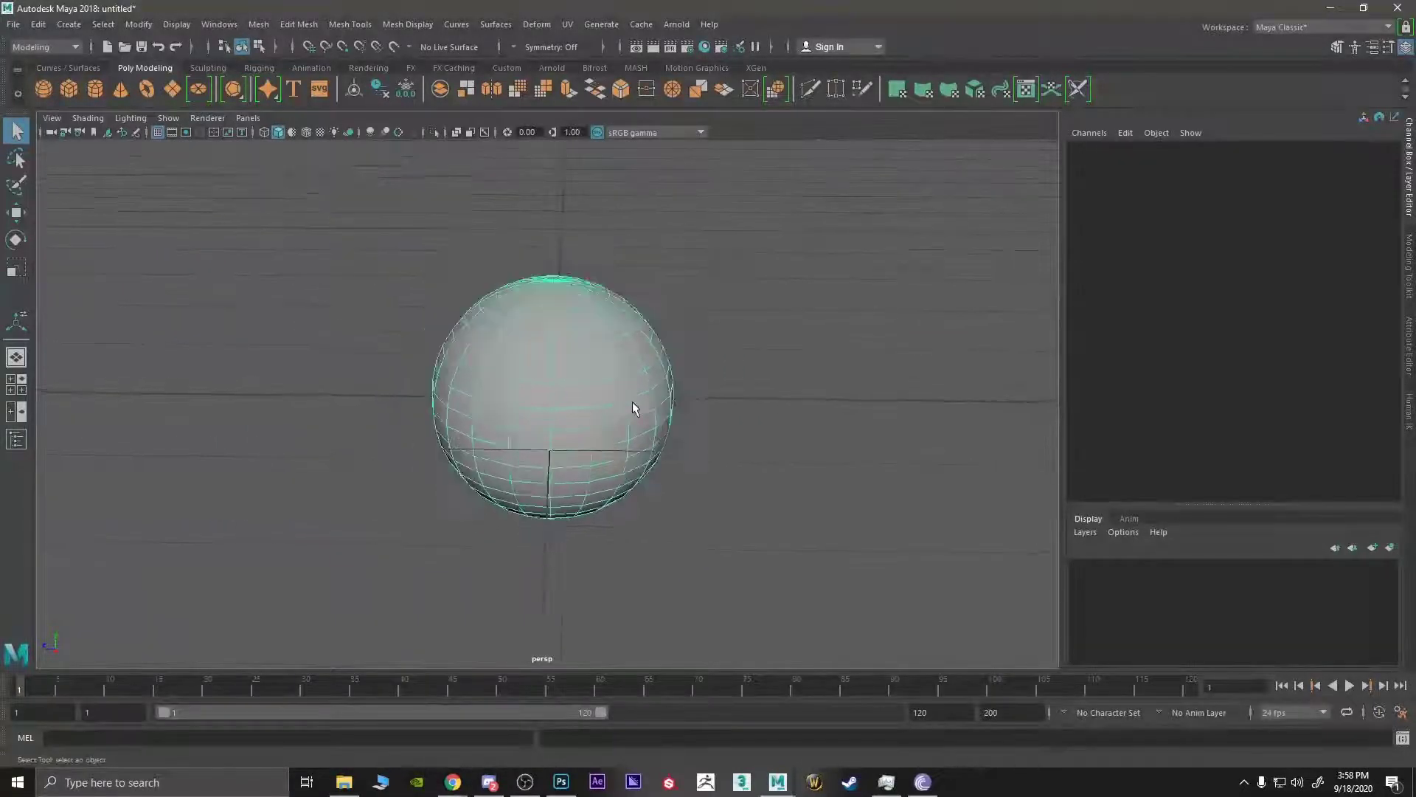
scroll(632, 401, "down", 6)
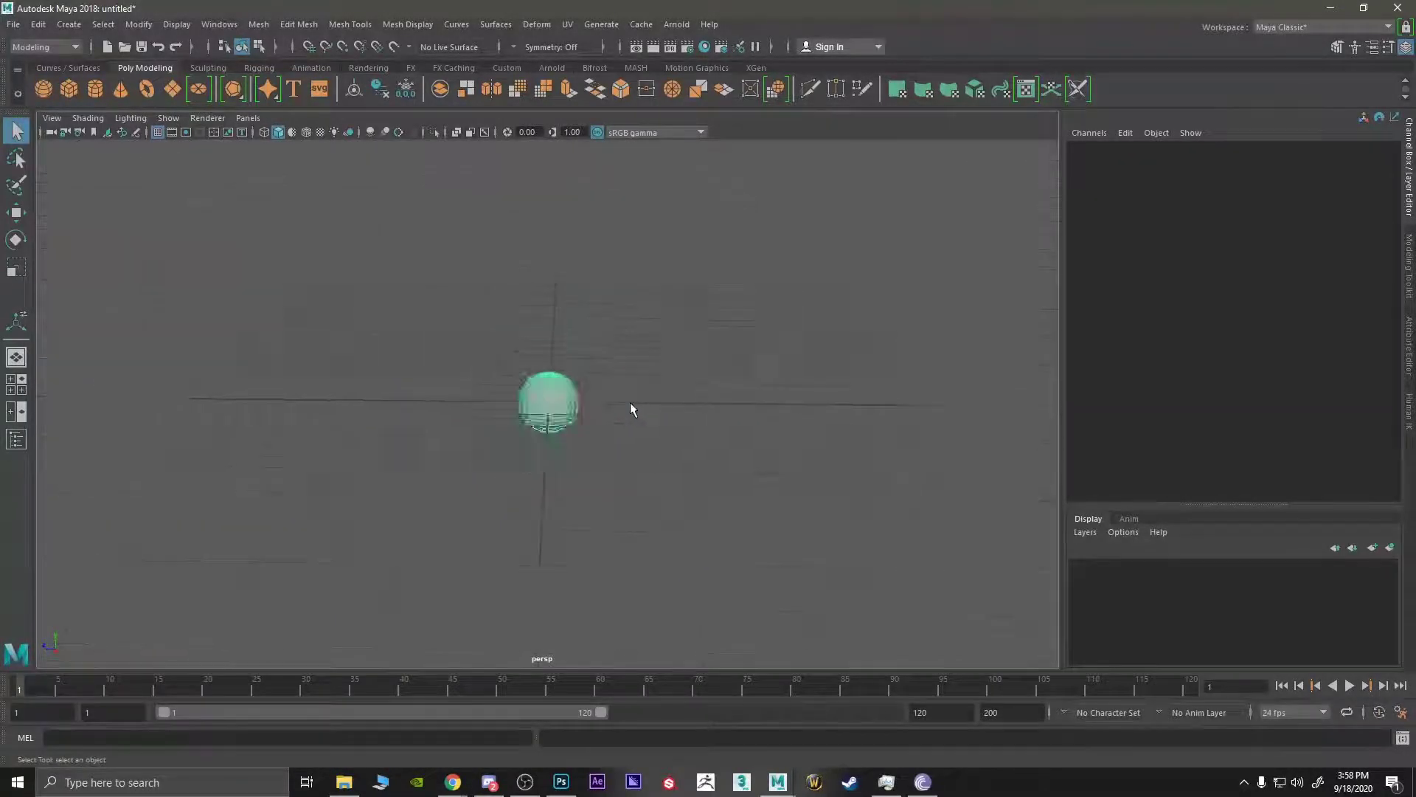
scroll(588, 414, "up", 2)
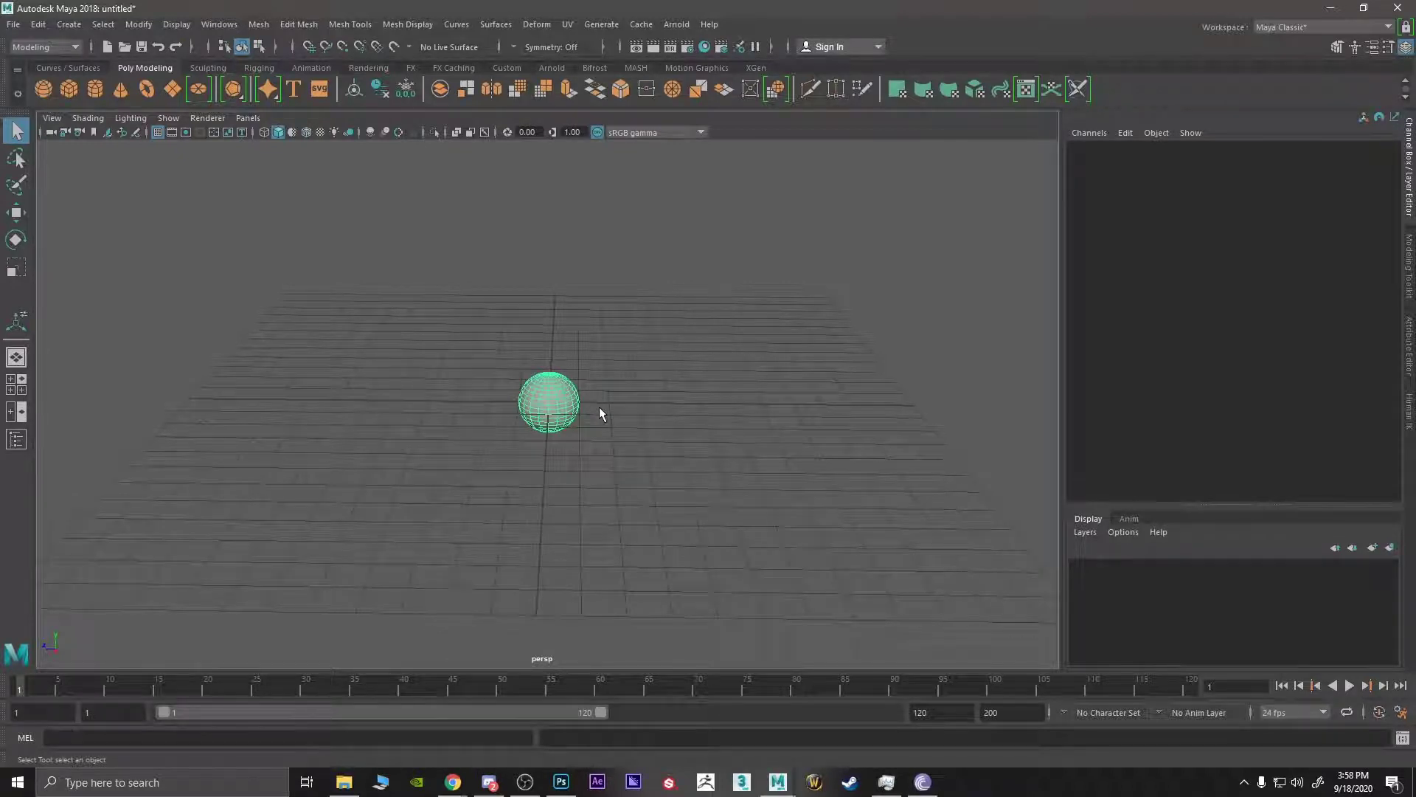
key("w")
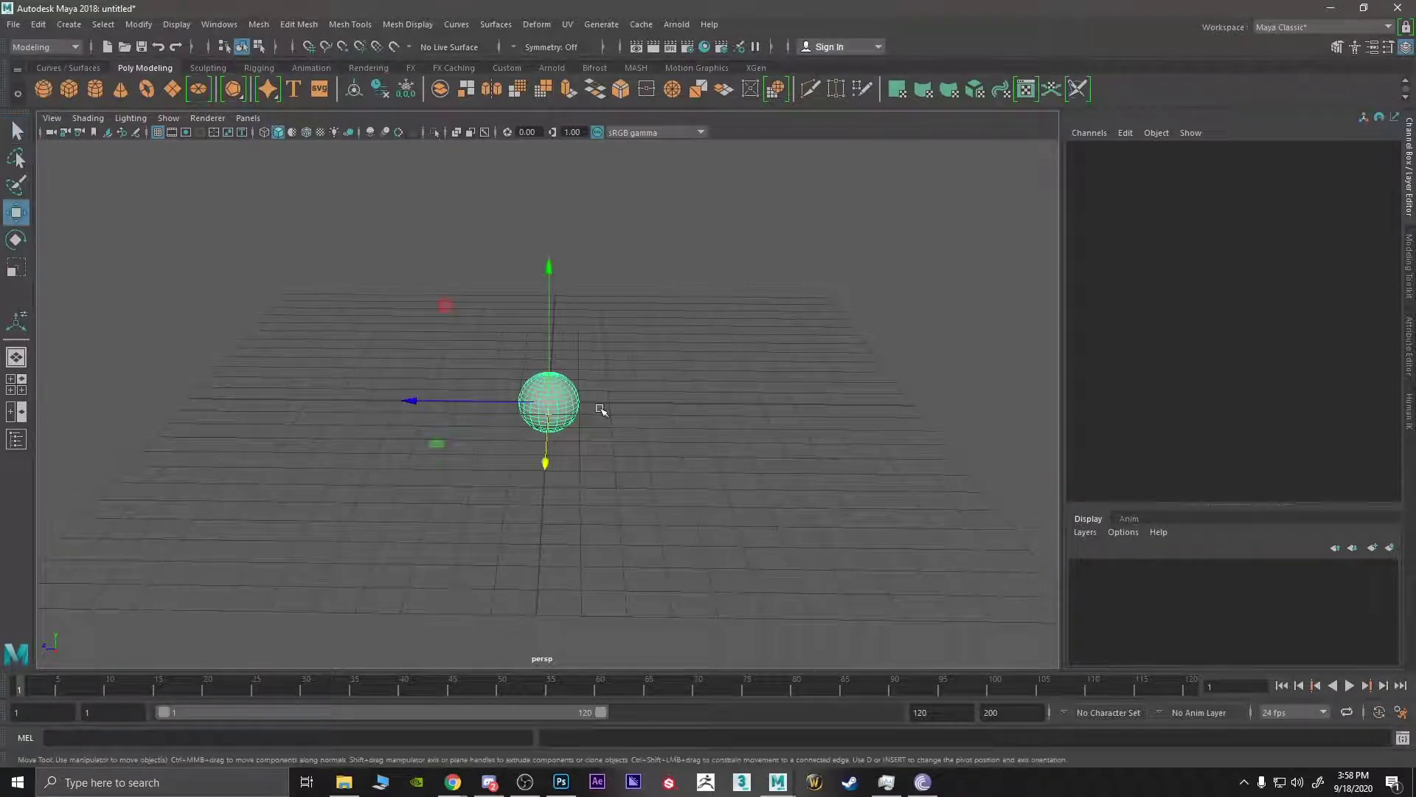
left_click_drag(601, 424, 640, 442, "alt")
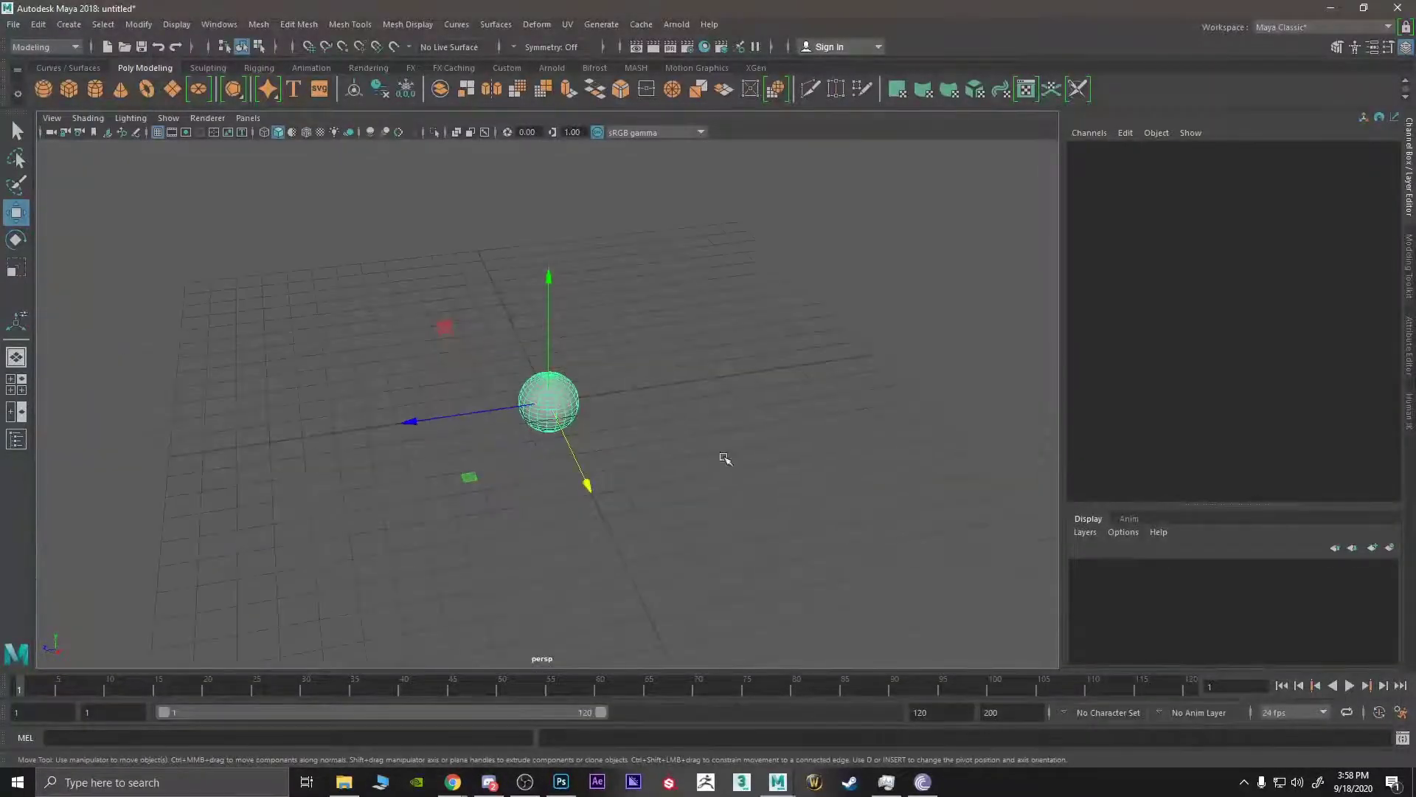
left_click_drag(596, 408, 508, 481, "alt")
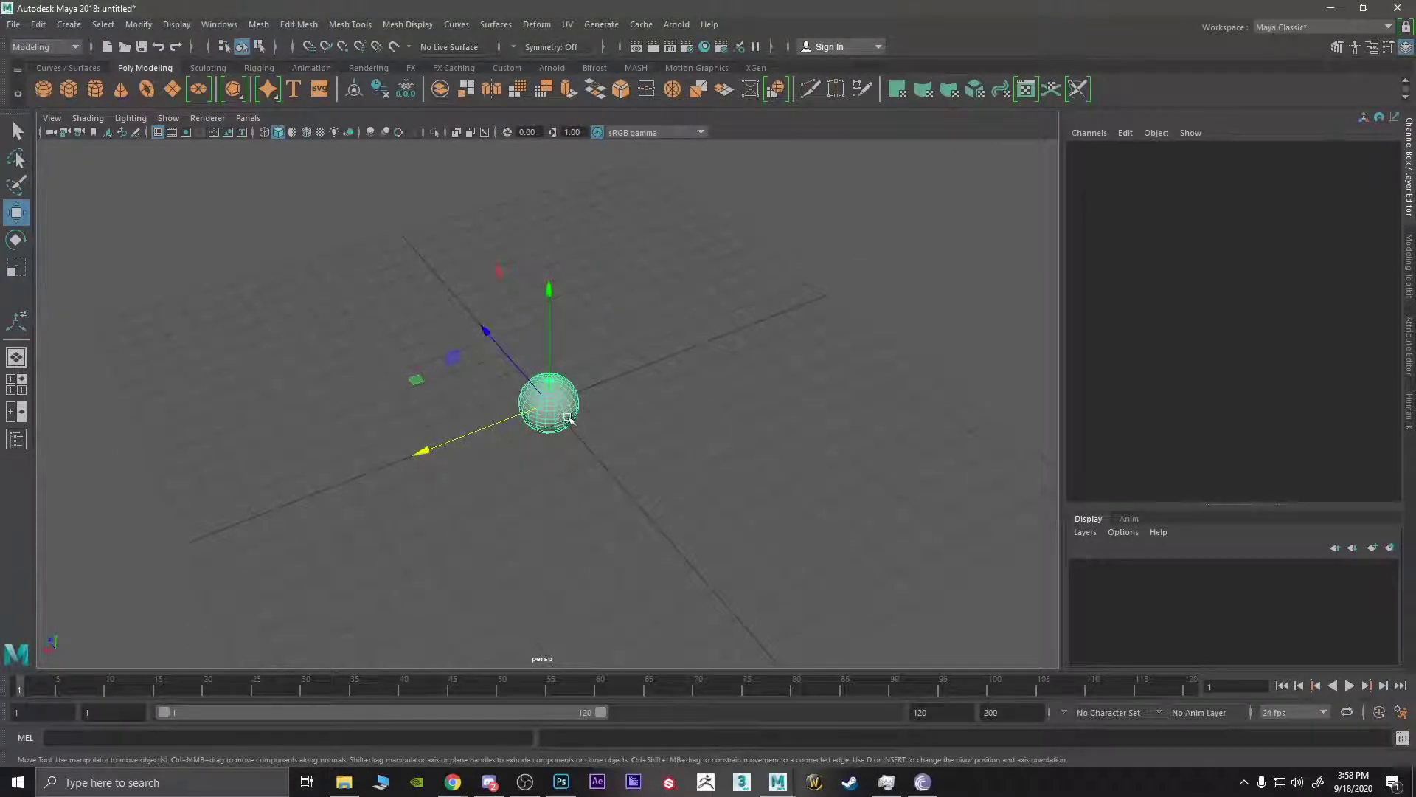
key("r")
left_click_drag(549, 404, 767, 58)
- Move the enlarged sphere along its individual X, Y and Z axes, one axis at a time
key("w")
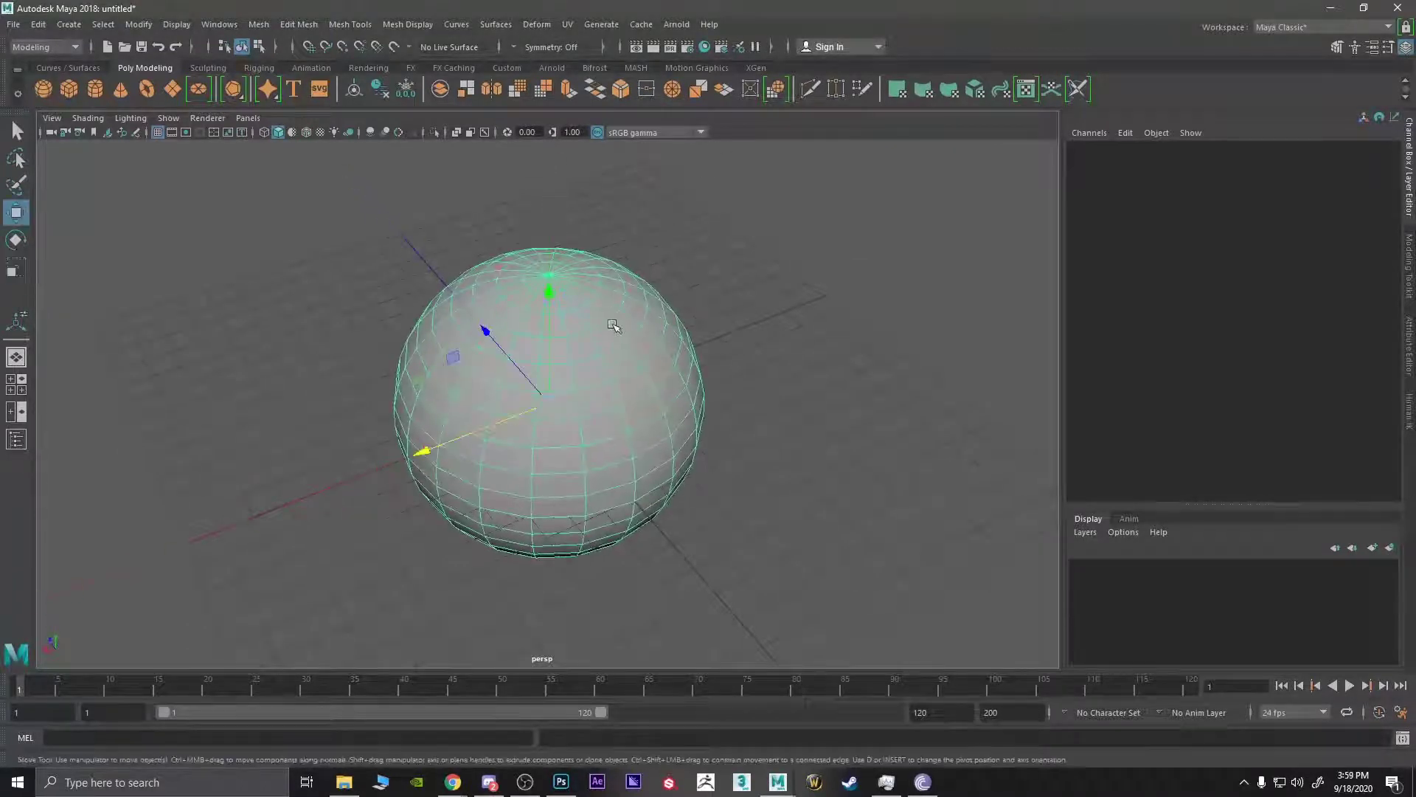
left_click_drag(605, 414, 519, 461, "alt")
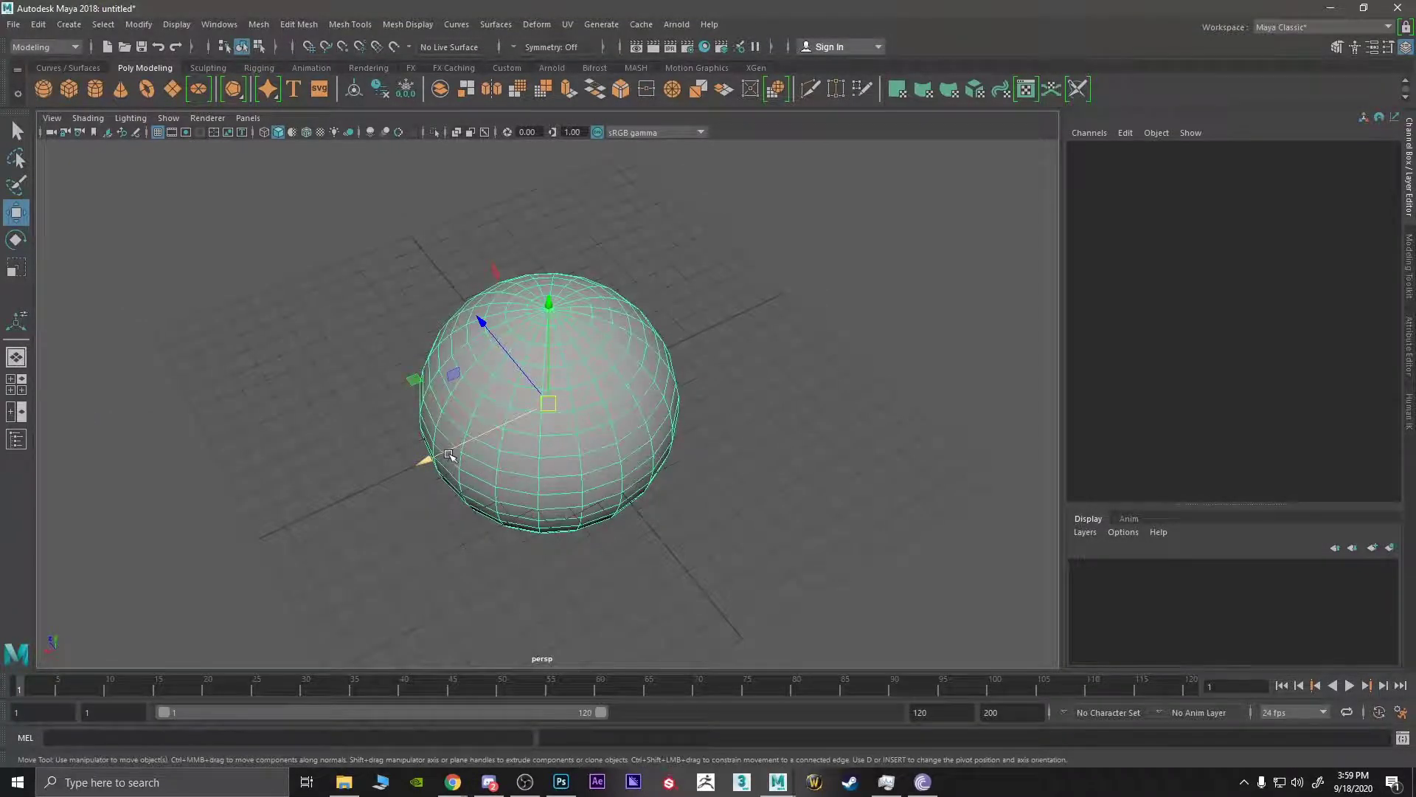
left_click_drag(494, 474, 509, 432, "alt")
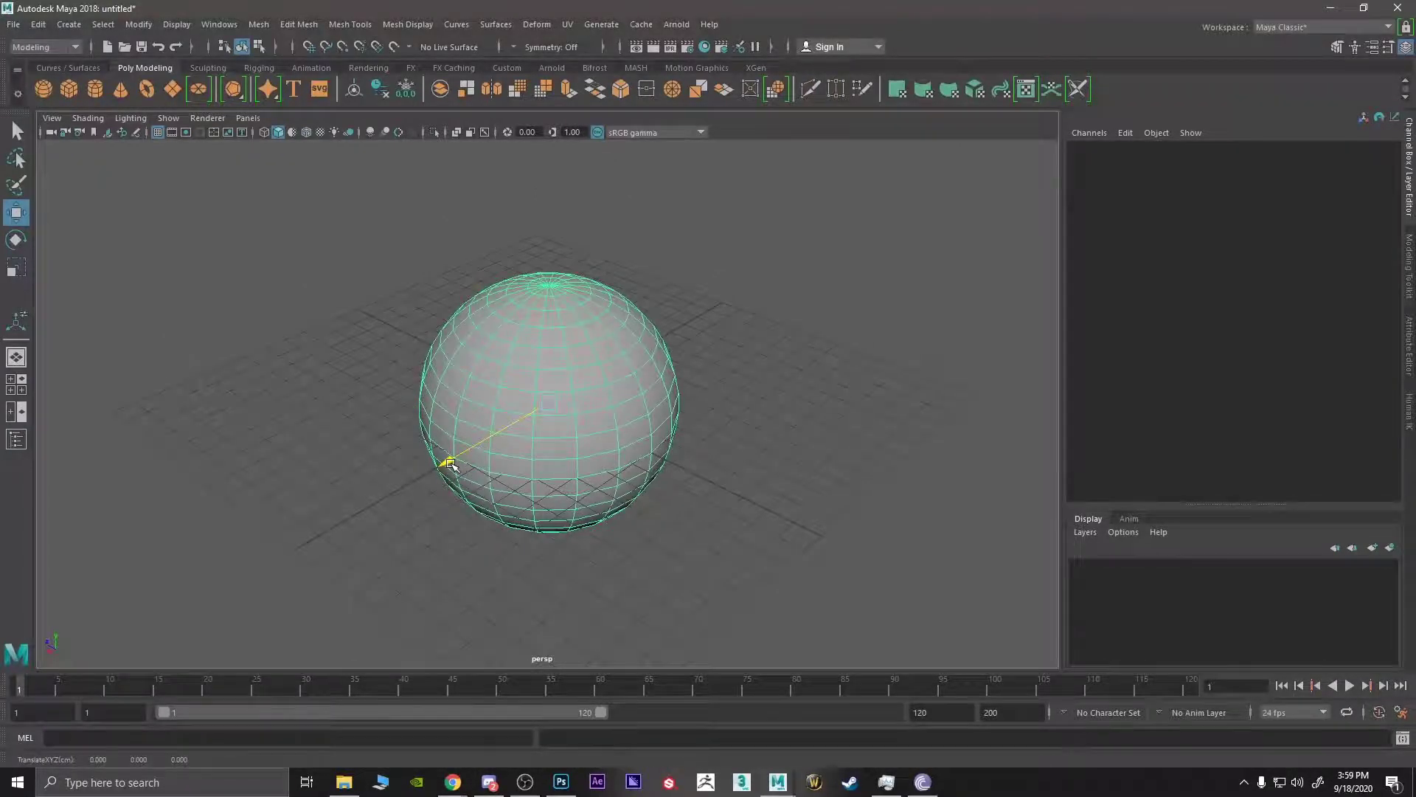
left_click_drag(451, 465, 743, 291)
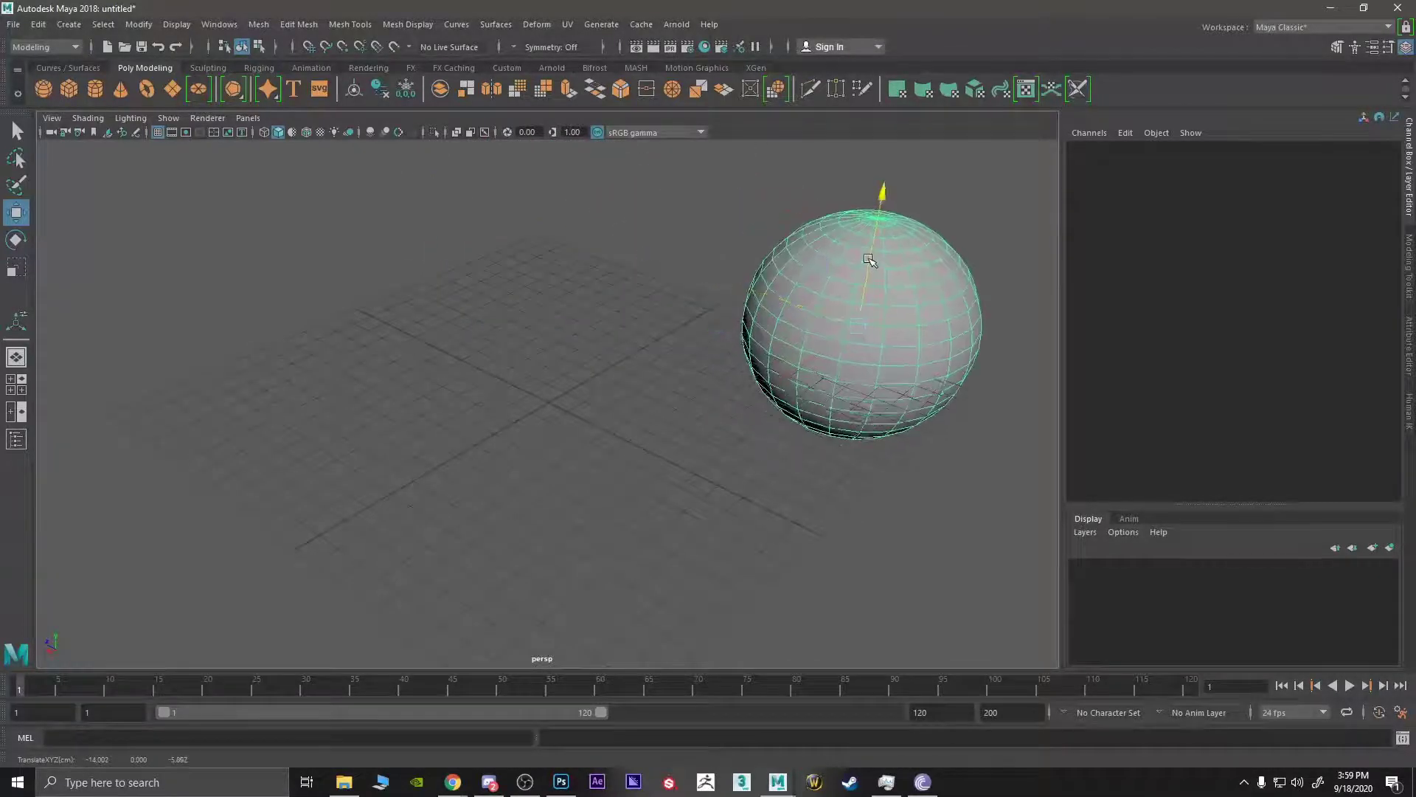
left_click_drag(869, 259, 834, 398)
left_click_drag(782, 492, 442, 166)
left_click_drag(421, 253, 524, 304)
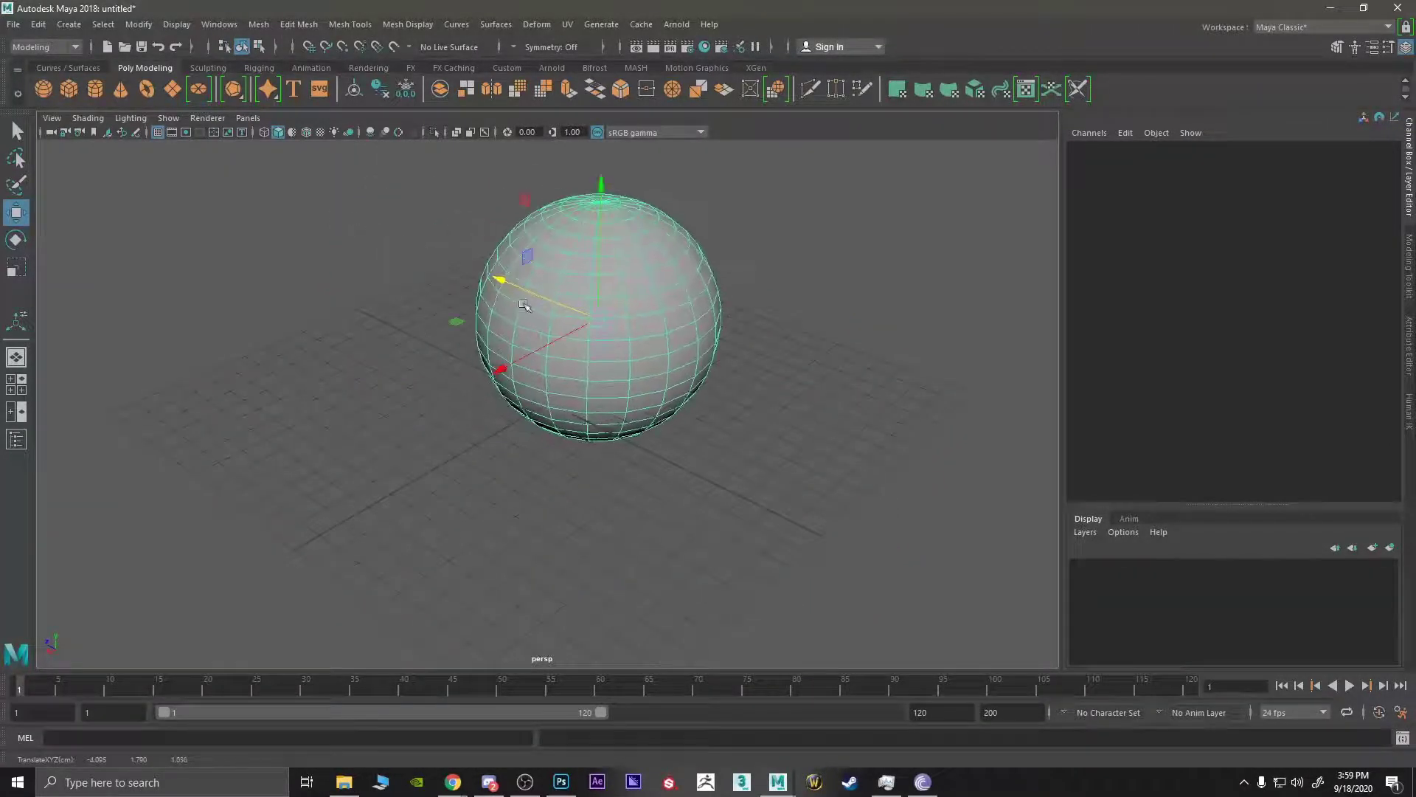
left_click_drag(628, 412, 553, 244, "alt")
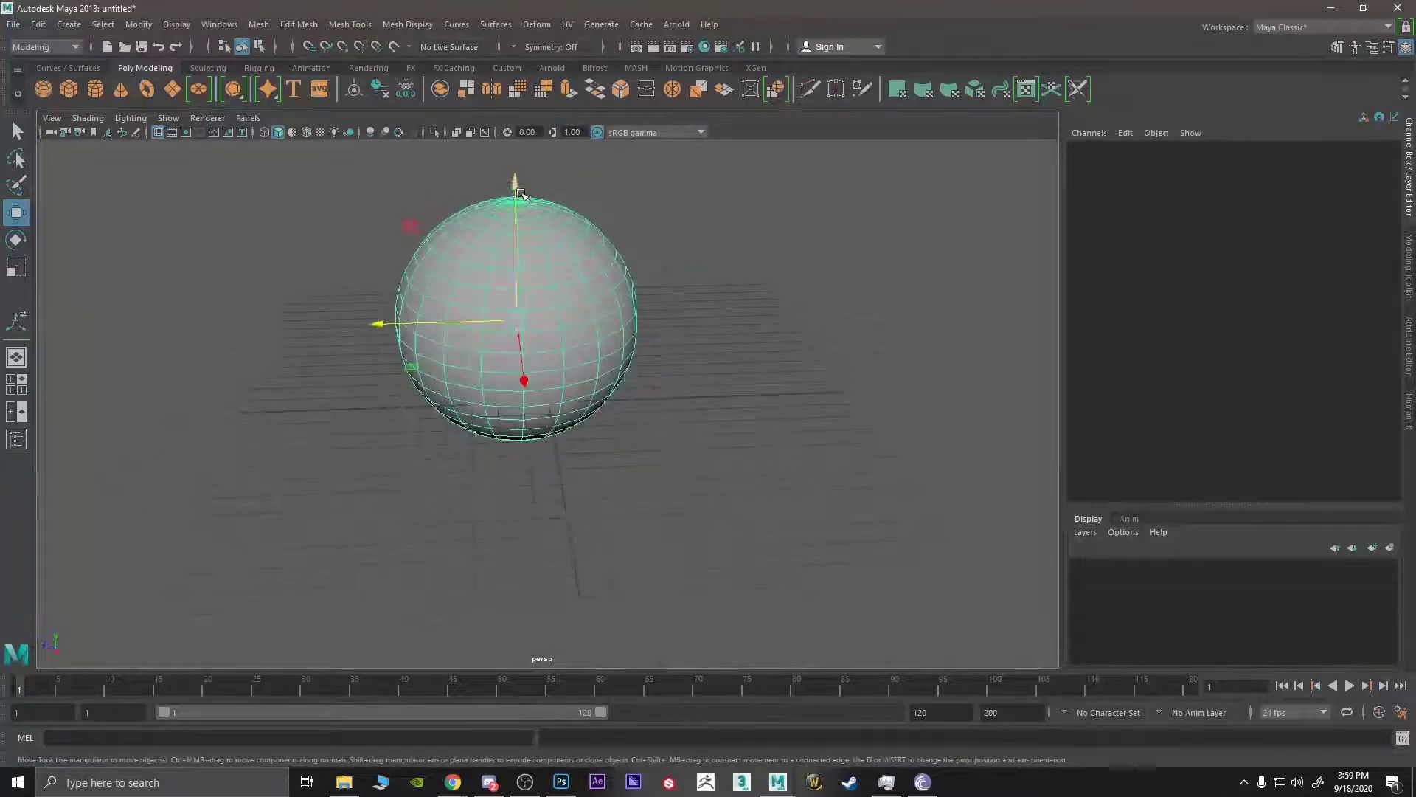
left_click_drag(515, 182, 555, 388, "alt")
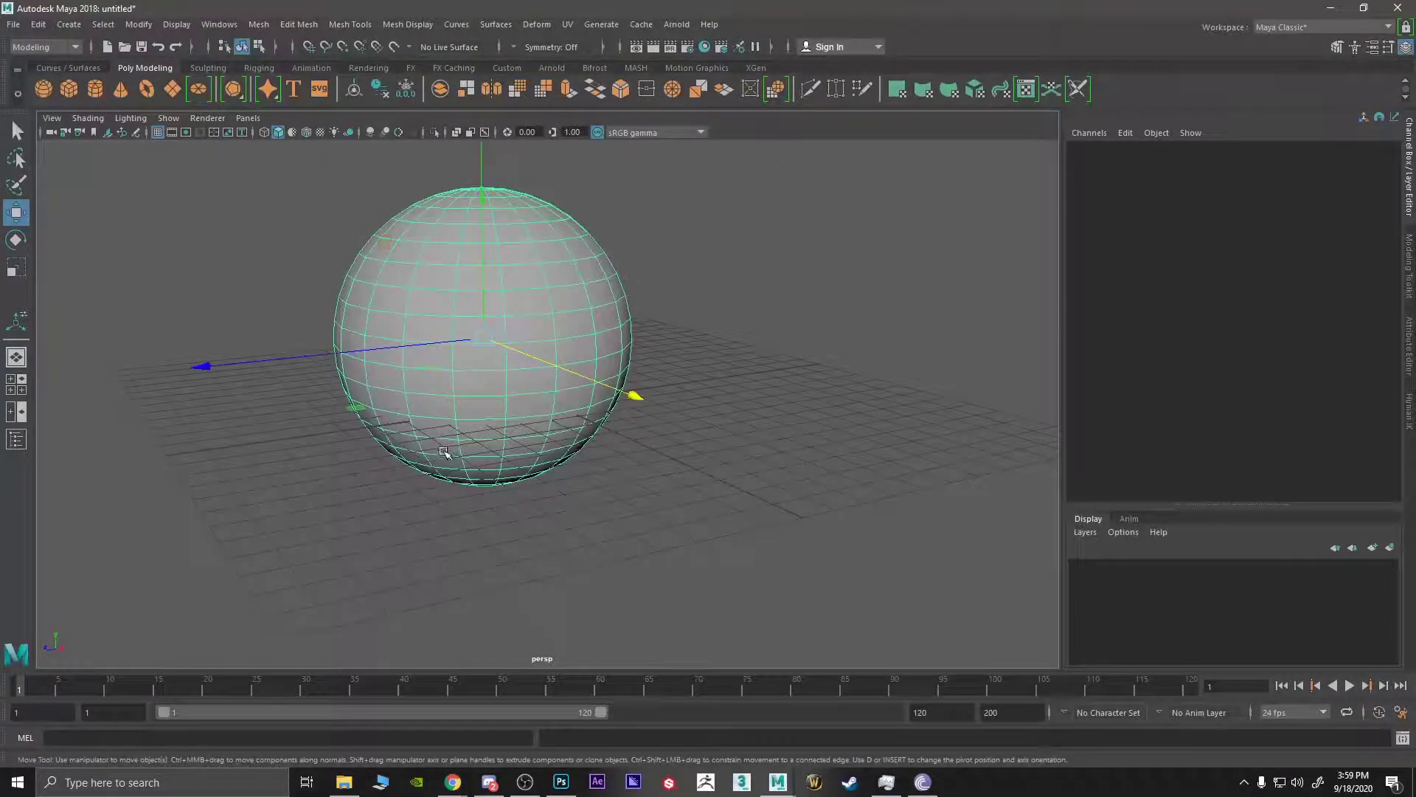
- Move the sphere within the horizontal XZ plane, keeping its height fixed
left_click_drag(481, 404, 402, 475, "alt")
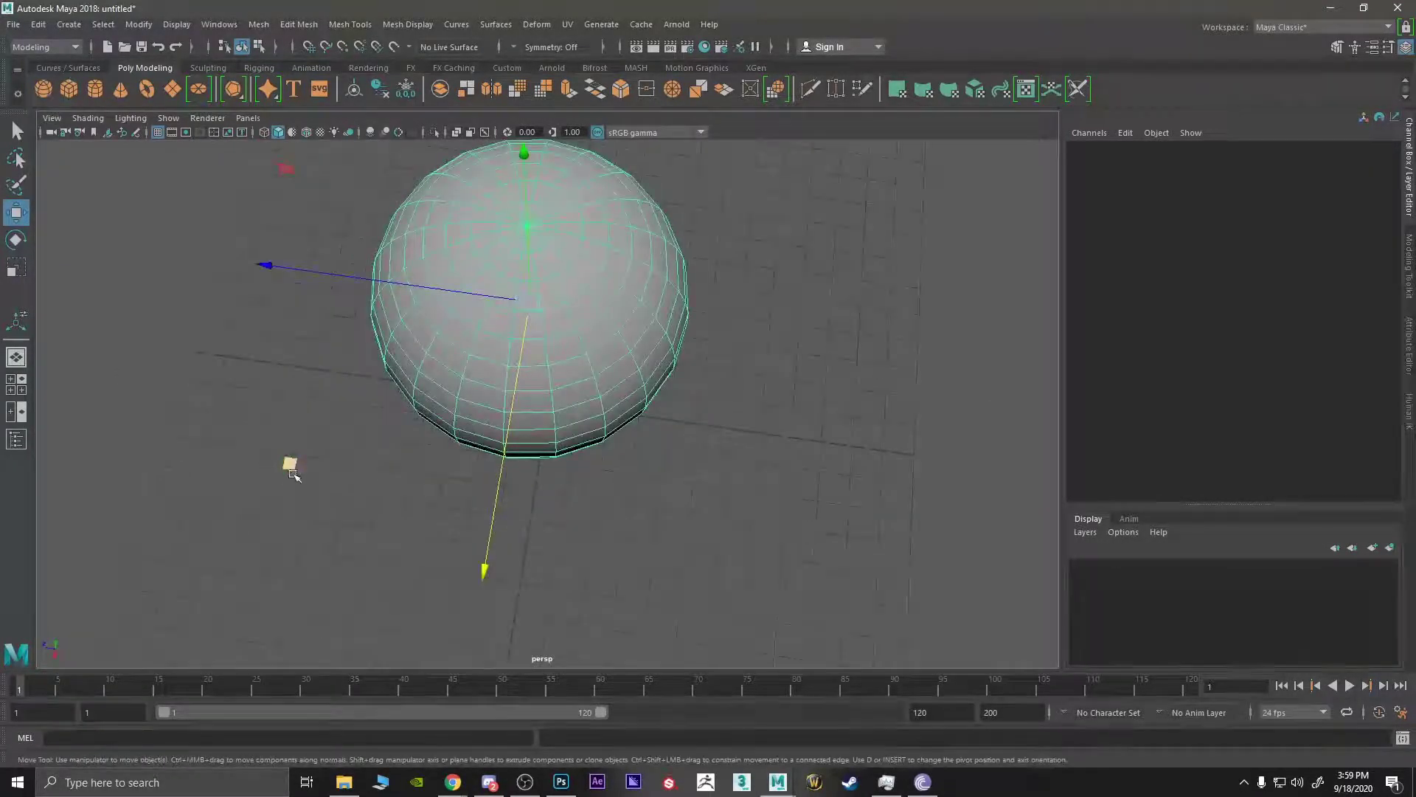
left_click_drag(333, 228, 595, 379, "alt")
scroll(599, 346, "down", 2)
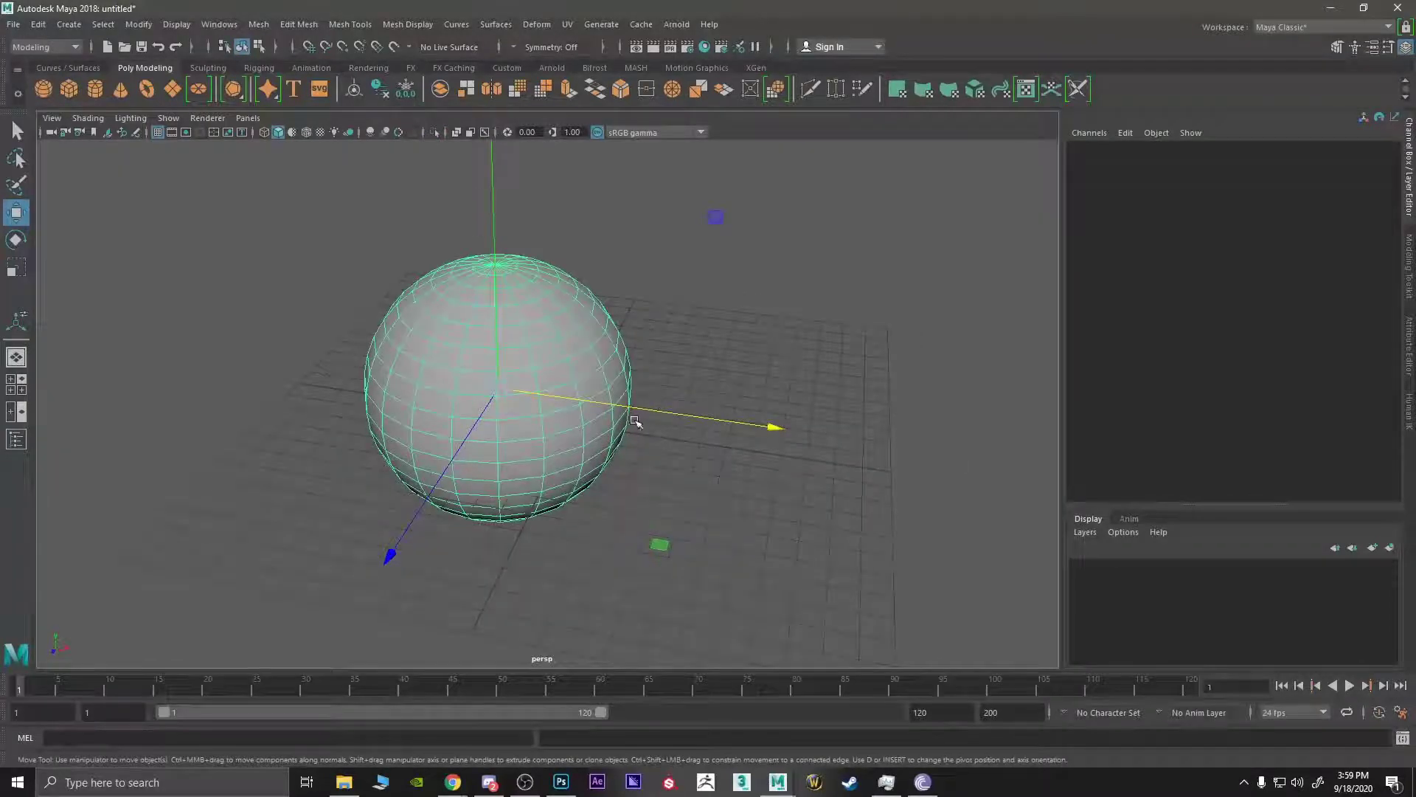
left_click_drag(592, 533, 586, 602, "alt")
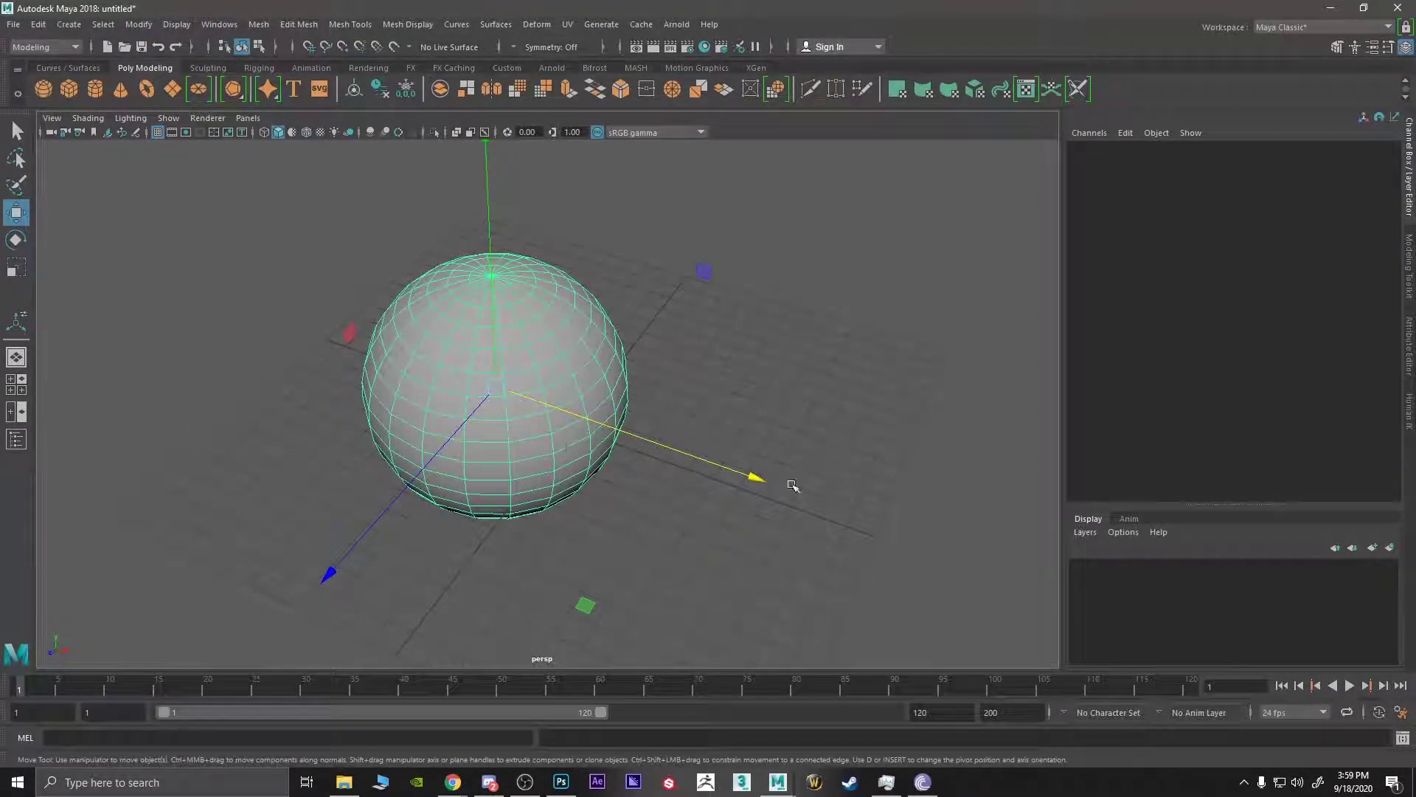
left_click_drag(585, 605, 601, 541)
left_click_drag(632, 459, 718, 465)
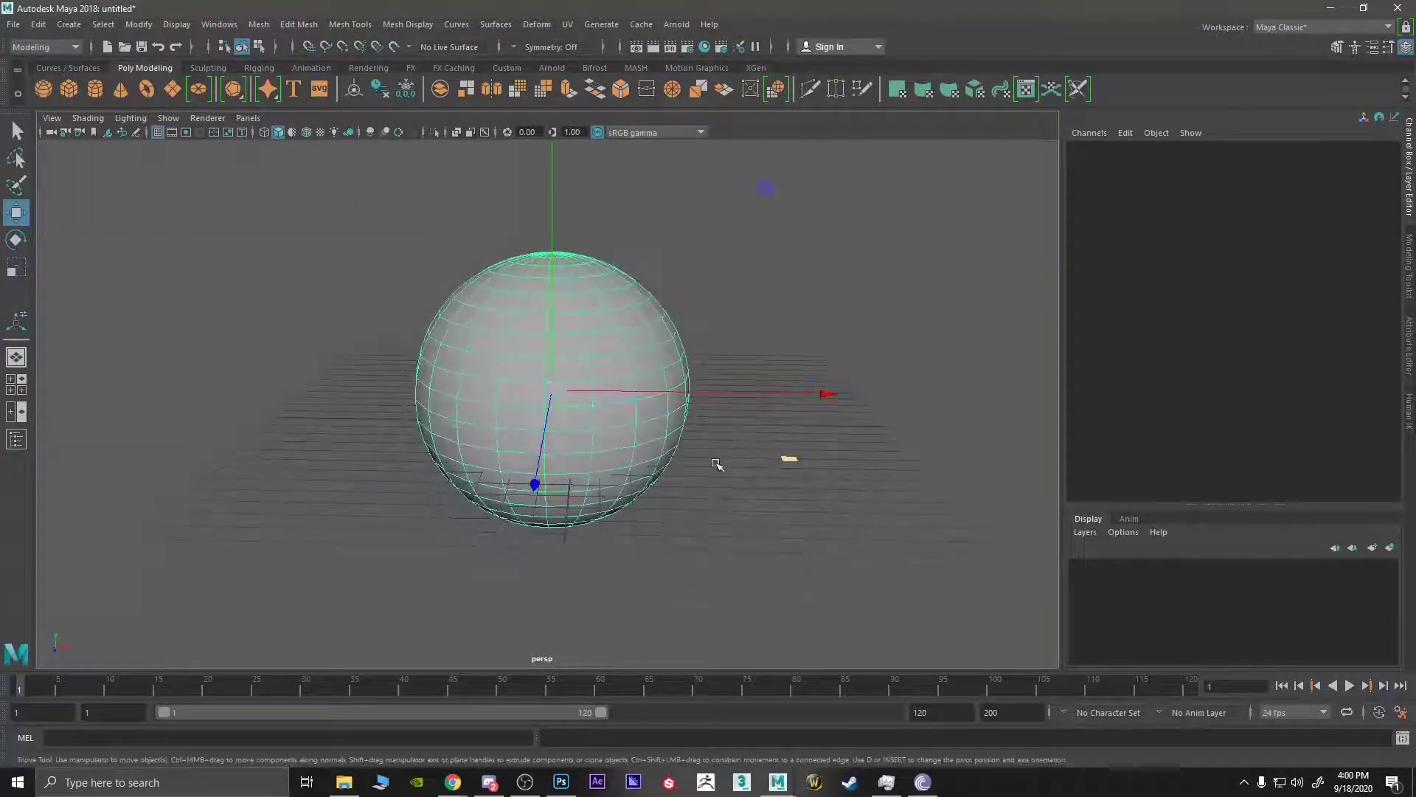
middle_click_drag(717, 465, 603, 536, "alt")
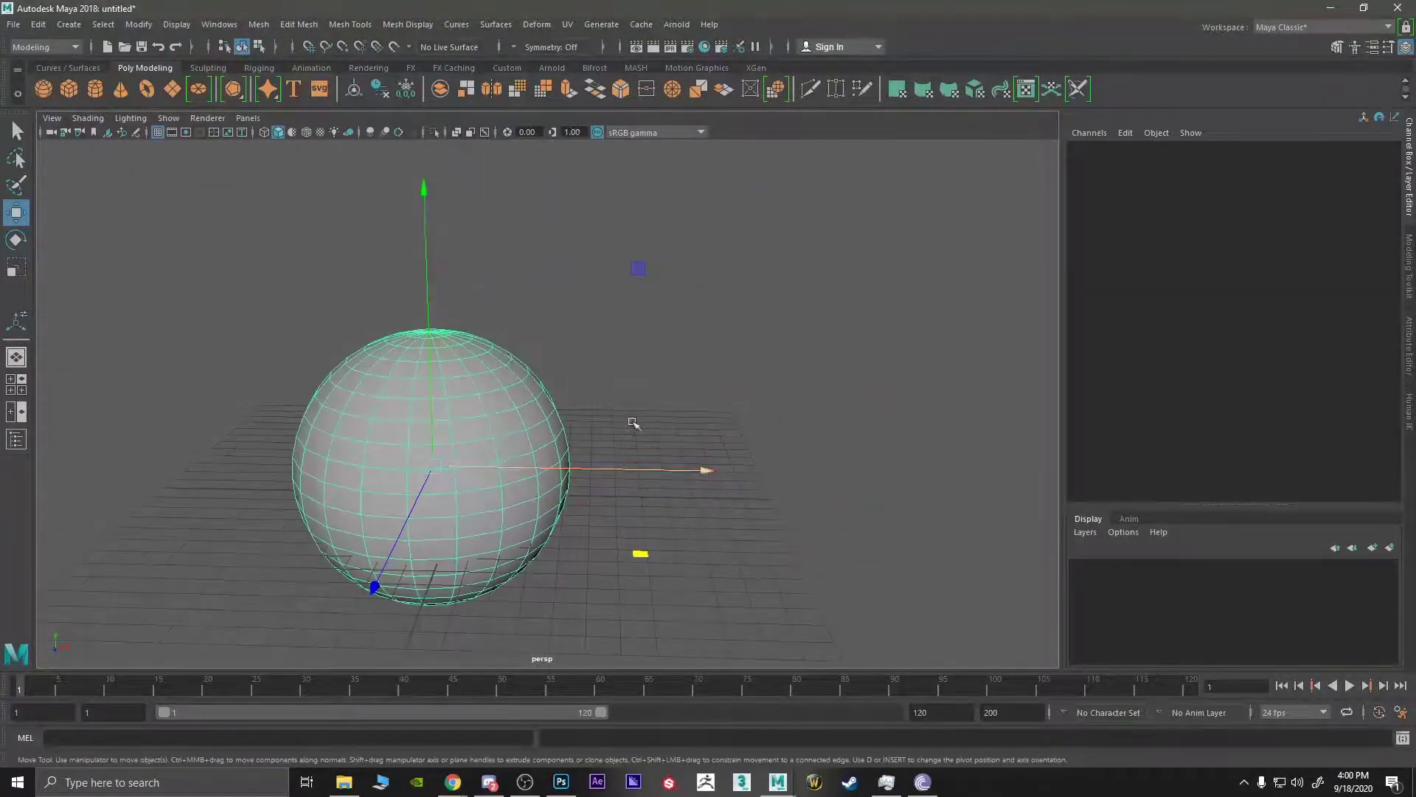
- Move the sphere upward within the vertical YZ plane
left_click_drag(632, 422, 403, 317, "alt")
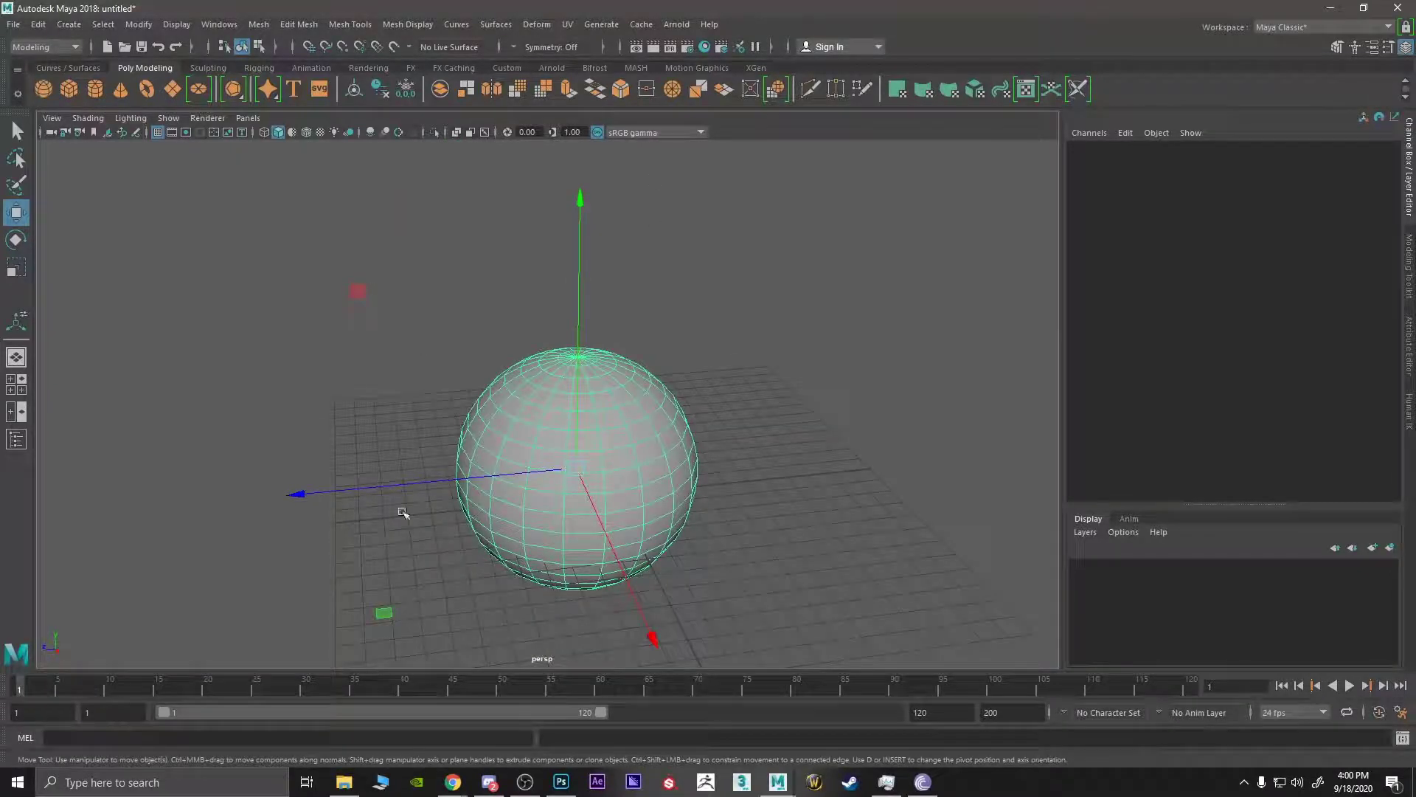
left_click_drag(359, 293, 401, 259)
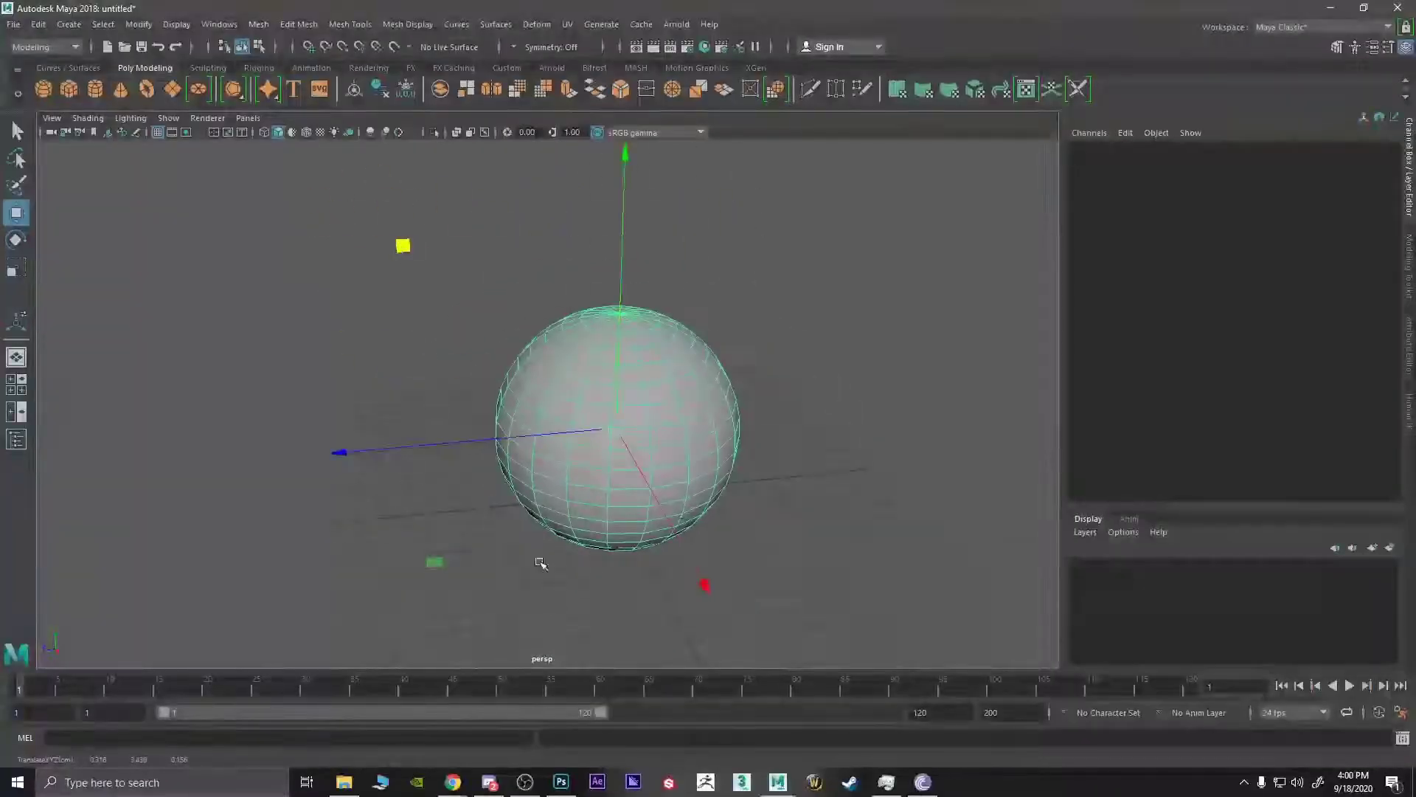
left_click_drag(415, 358, 527, 359, "alt")
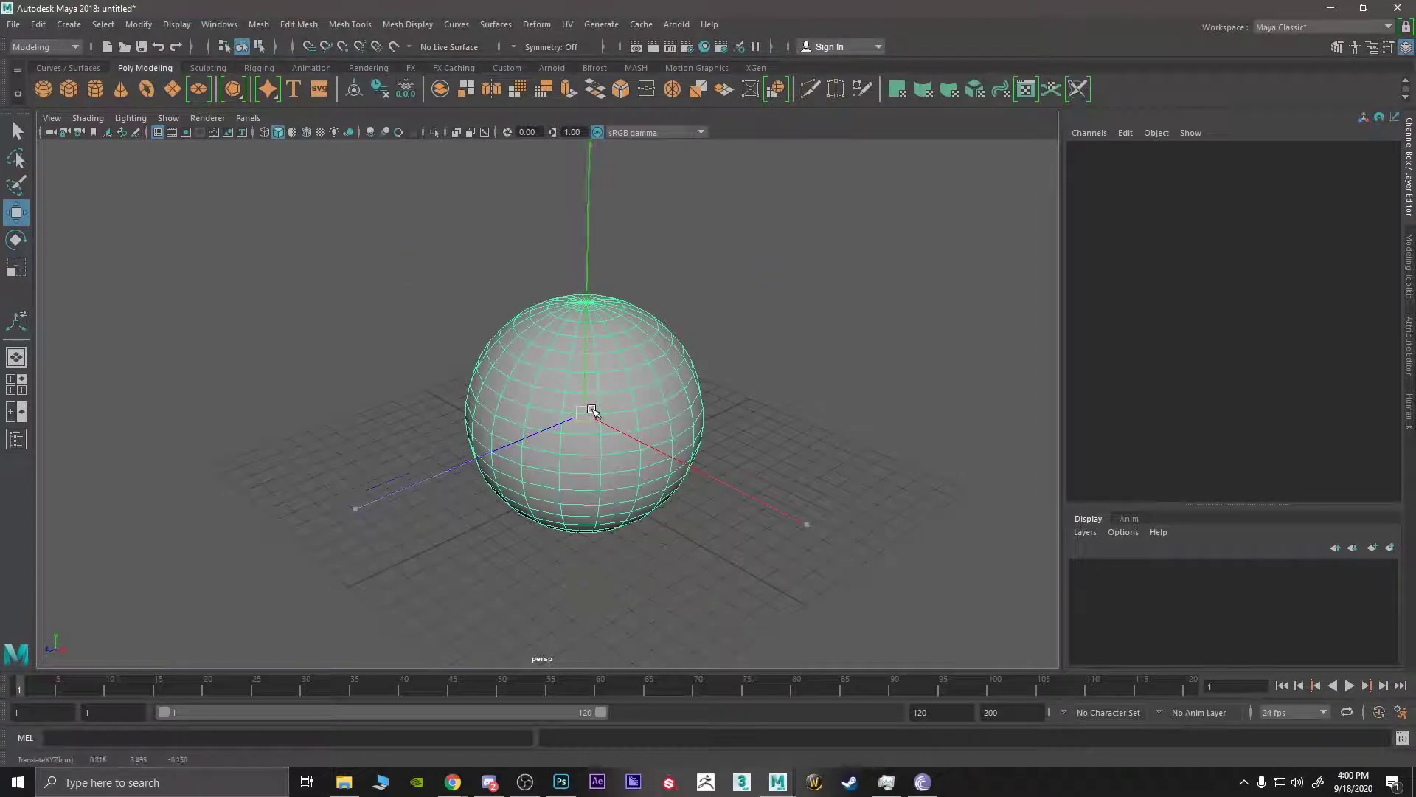
- Move the sphere freely across the view plane, without constraining it to any axis
left_click_drag(592, 411, 621, 446)
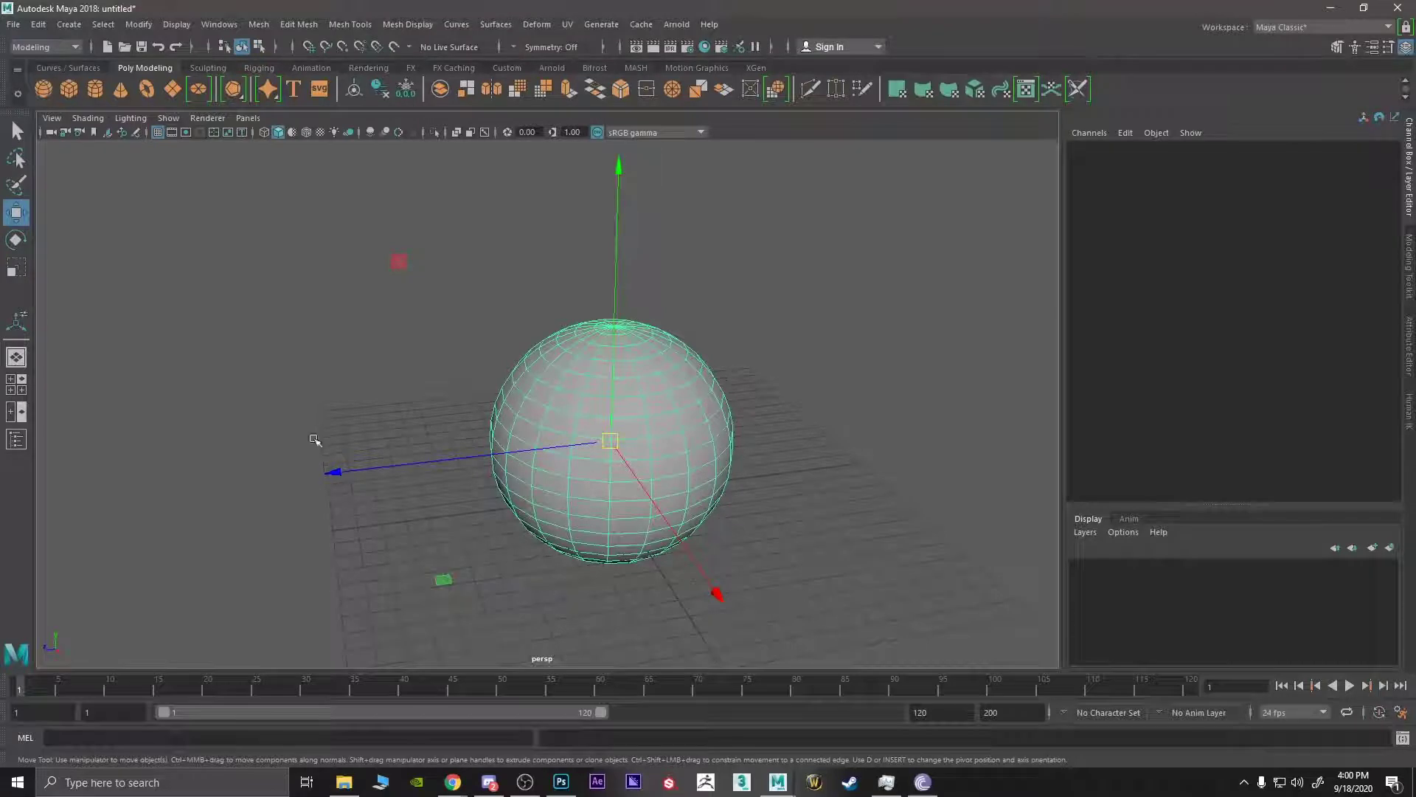
- Activate the Rotate tool and resize its manipulator, shrinking and enlarging it until its rings surround the sphere
key("e")
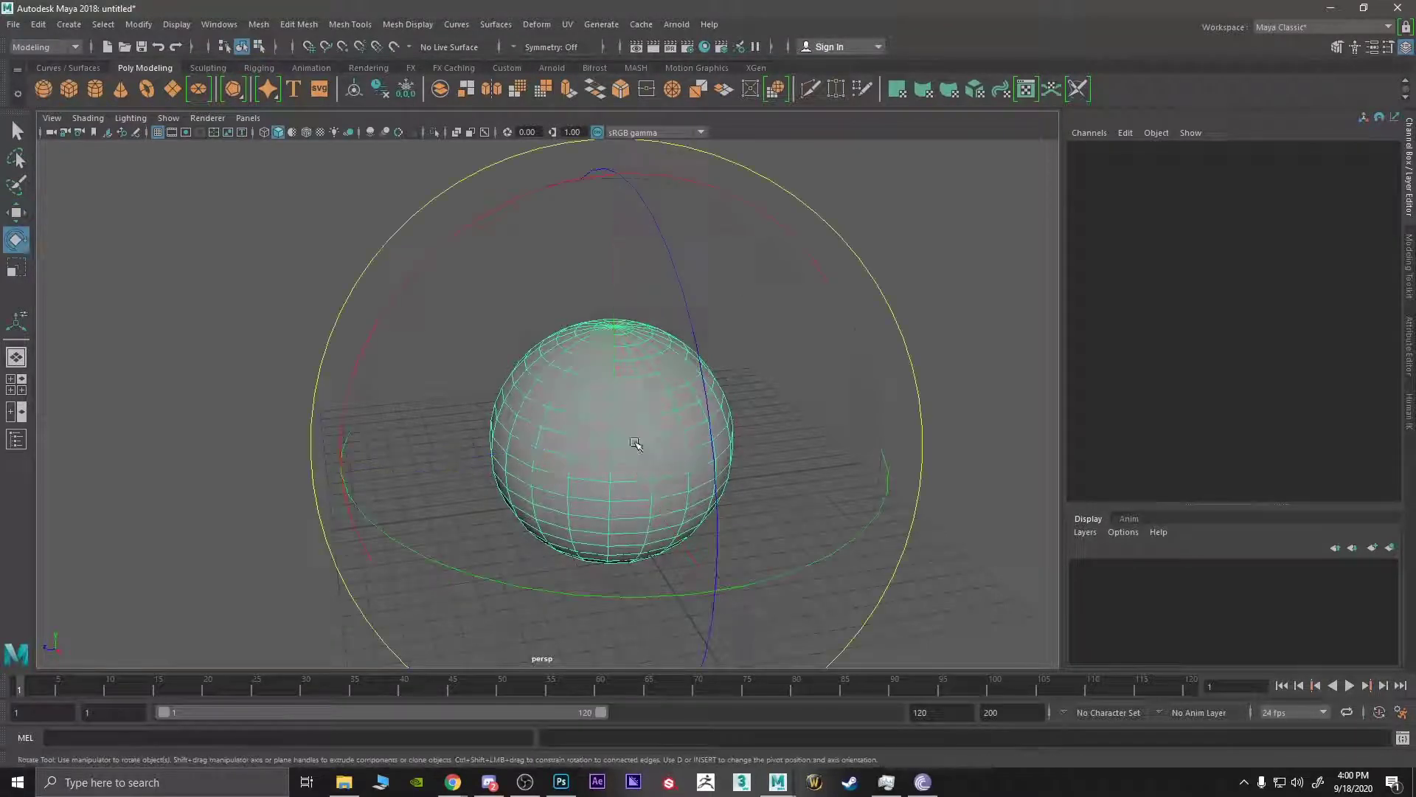
scroll(626, 394, "down", 6)
left_click_drag(585, 379, 613, 391, "alt")
scroll(631, 398, "down", 3)
scroll(613, 392, "up", 3)
key("minus")
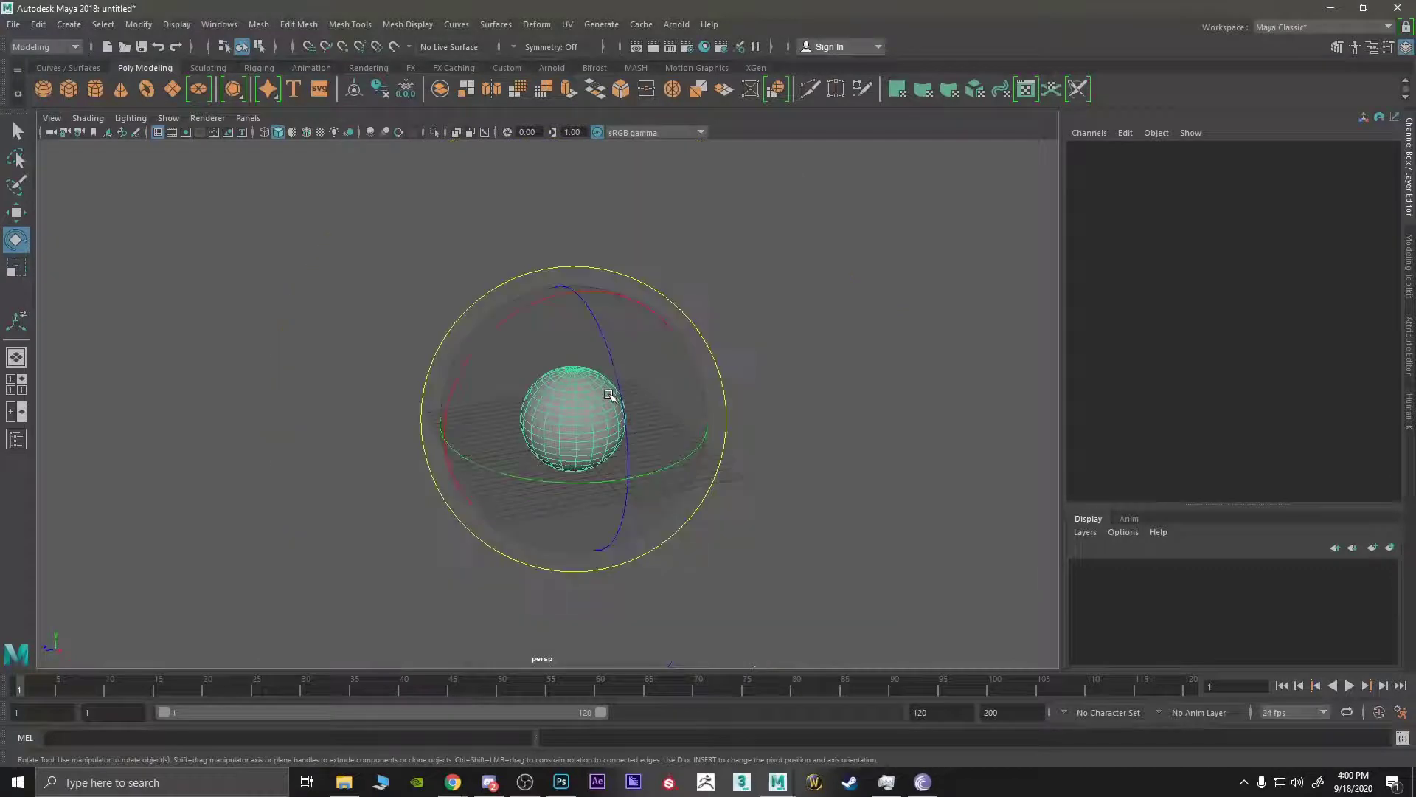
key("minus")
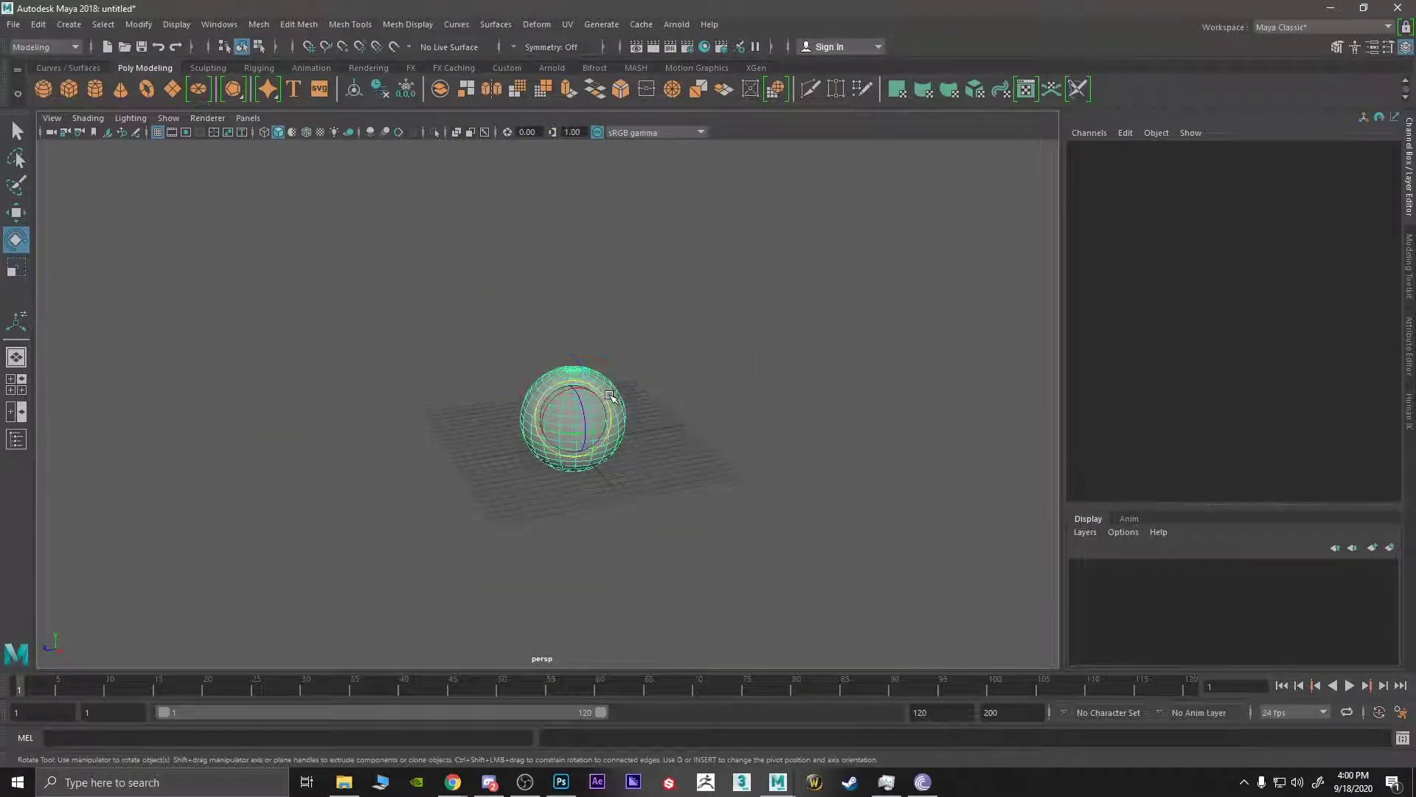
key("equal")
key("equal")
key("equal")
key("minus")
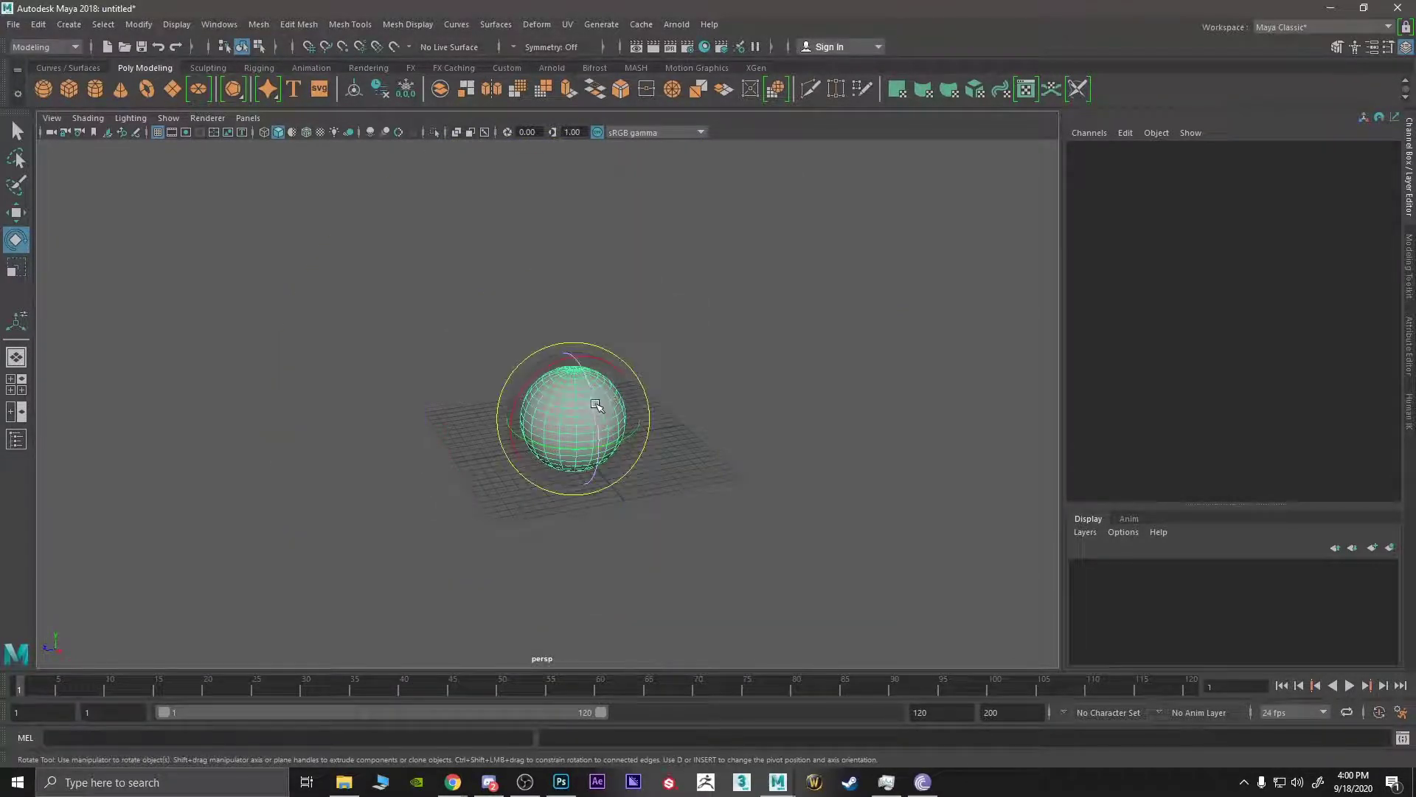
scroll(563, 403, "up", 4)
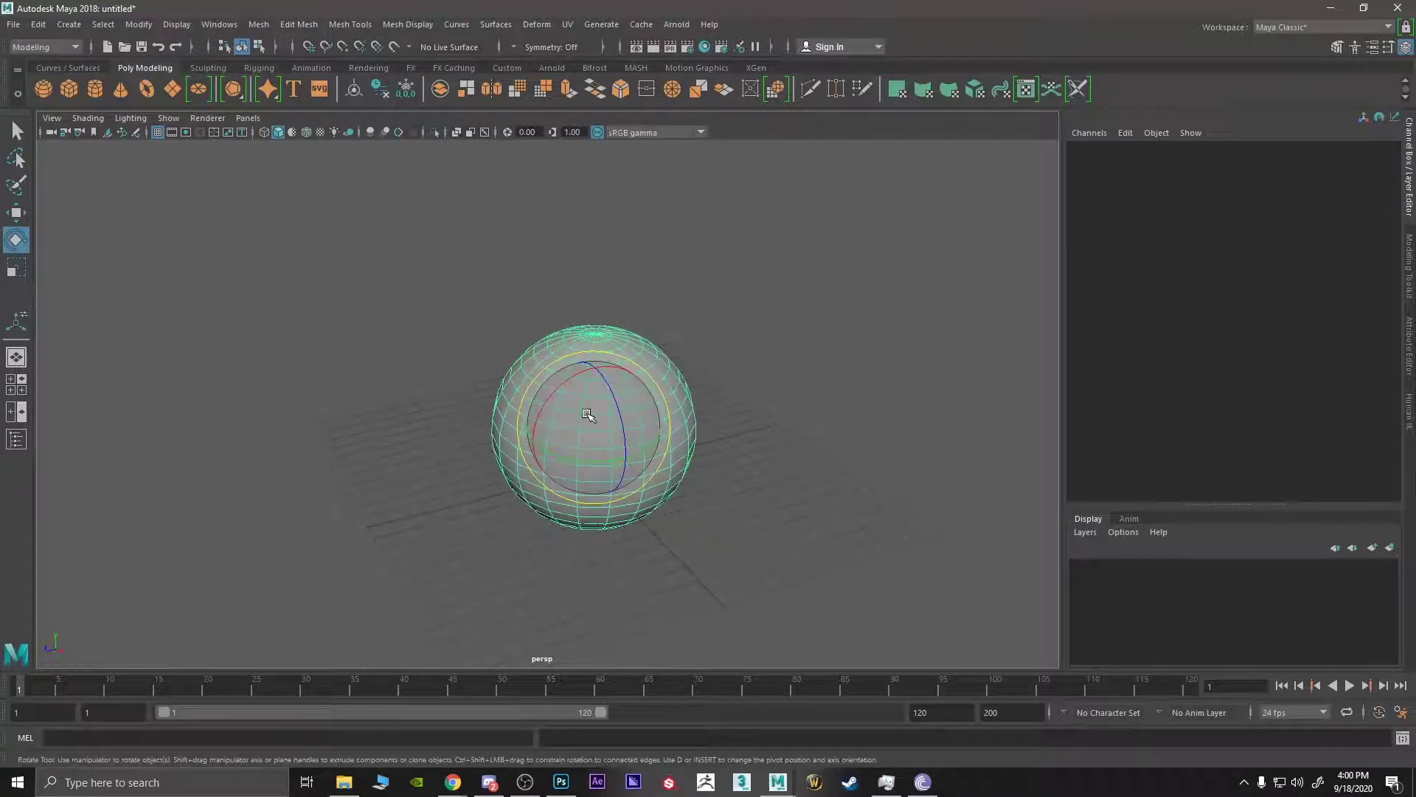
key("equal")
- Rotate the sphere about its X, Z and Y axes one at a time, undoing each rotation
left_click_drag(676, 387, 639, 373, "alt")
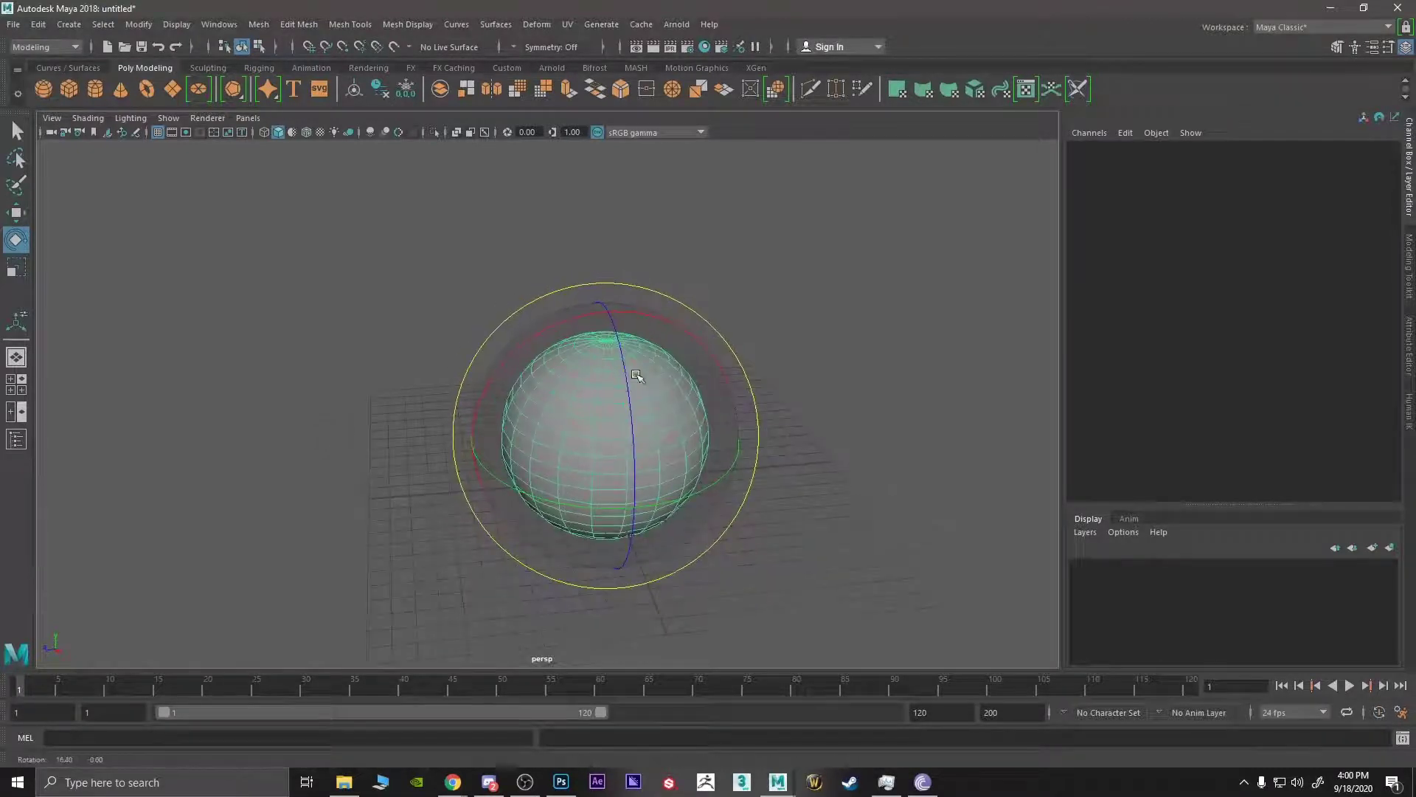
left_click_drag(583, 316, 699, 279)
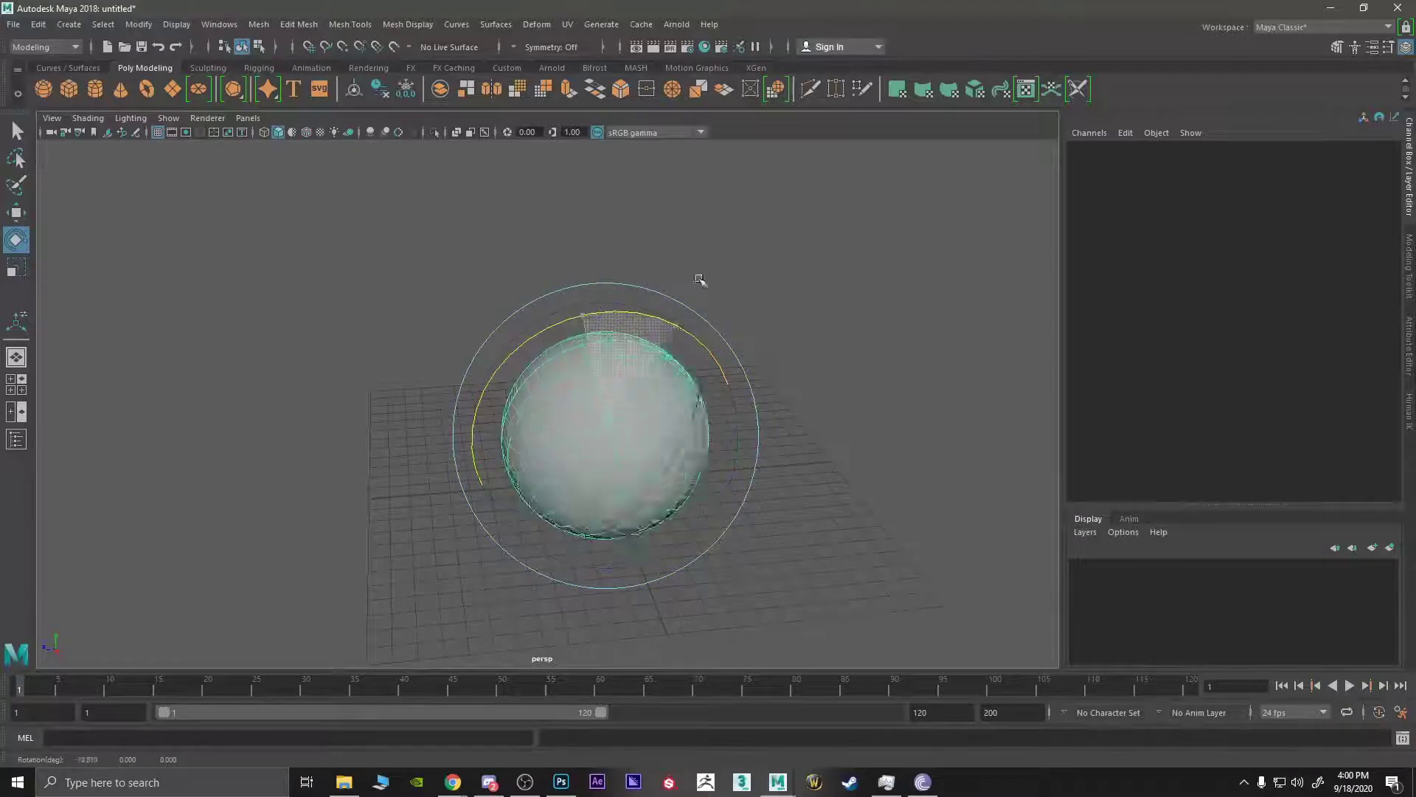
key("ctrl+z")
left_click_drag(525, 356, 621, 417)
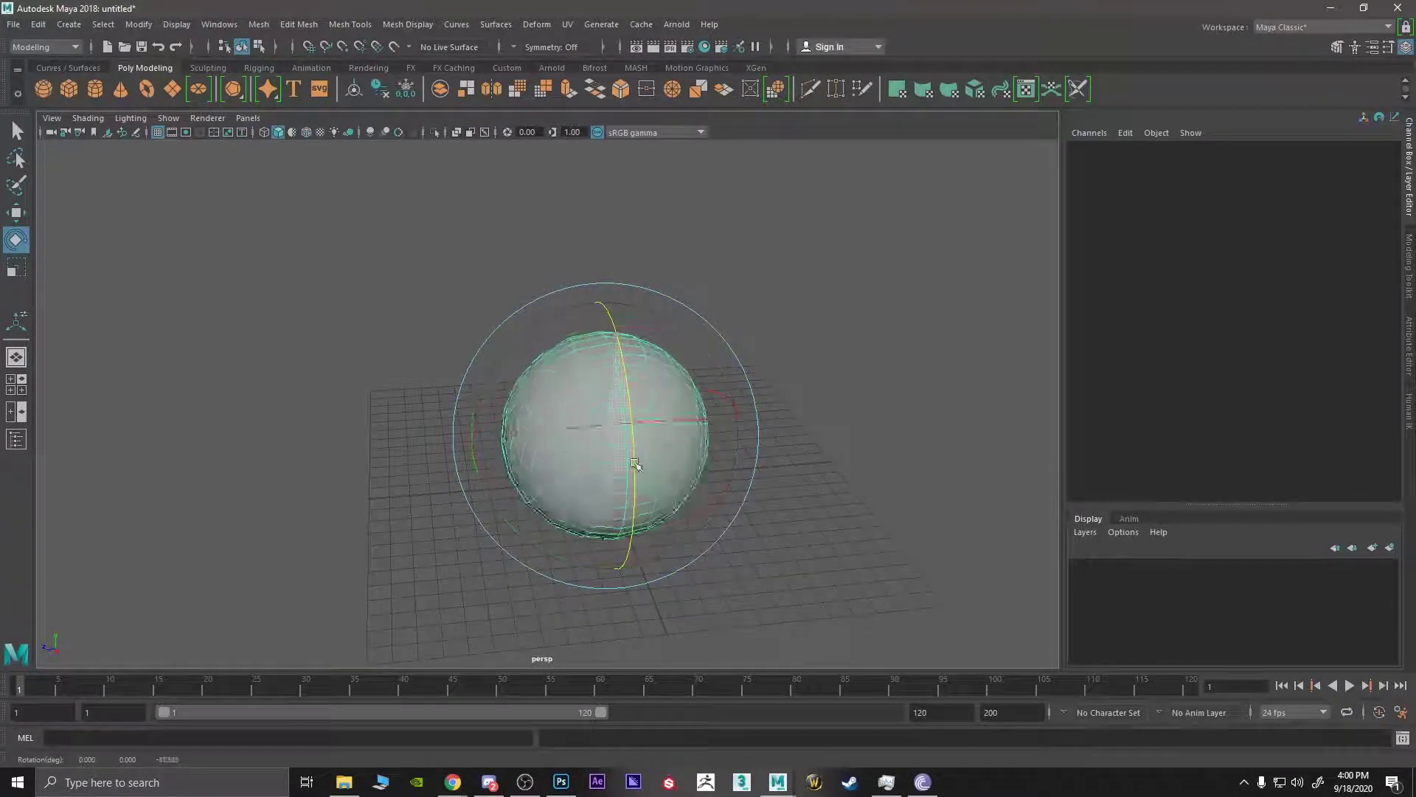
left_click_drag(617, 282, 614, 398)
key("ctrl+z")
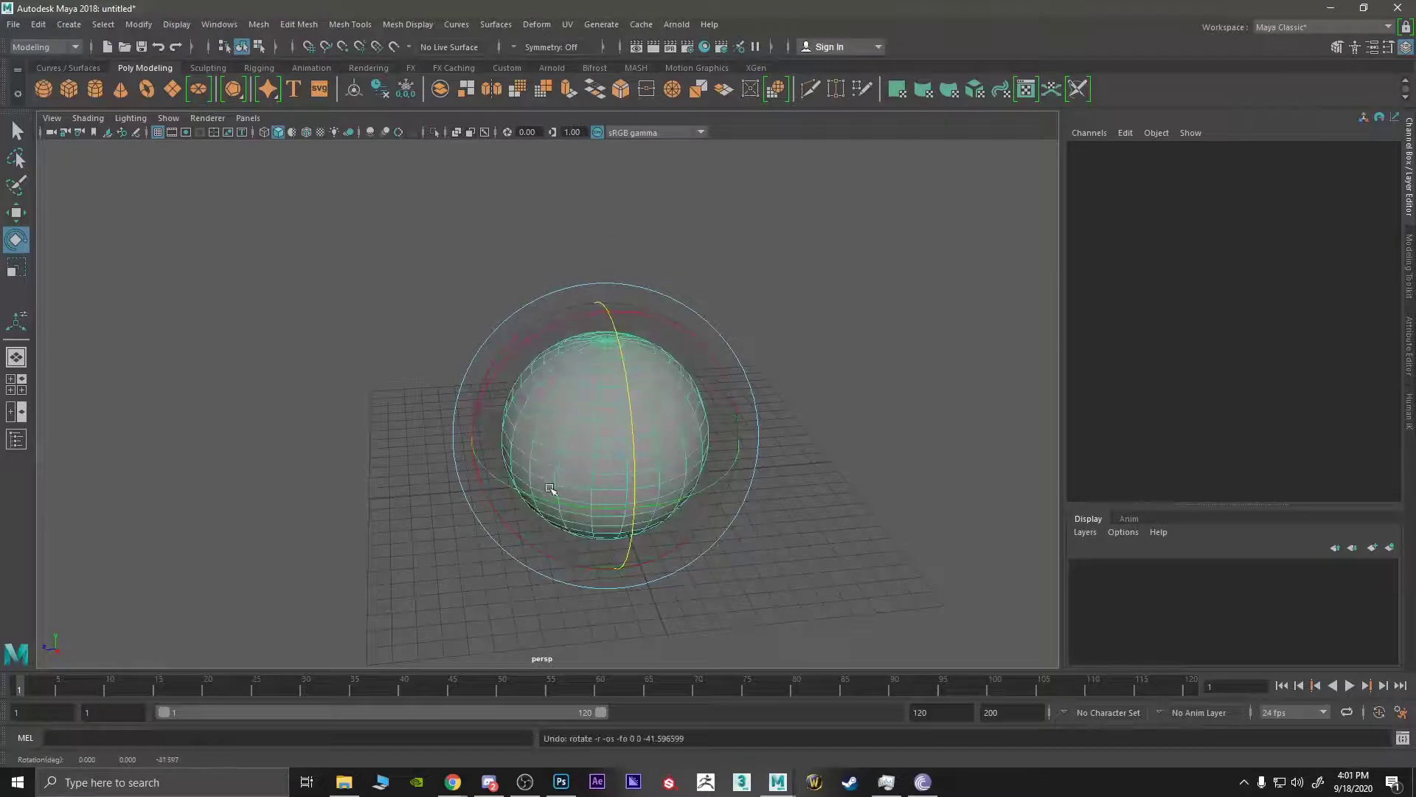
left_click_drag(548, 495, 659, 480)
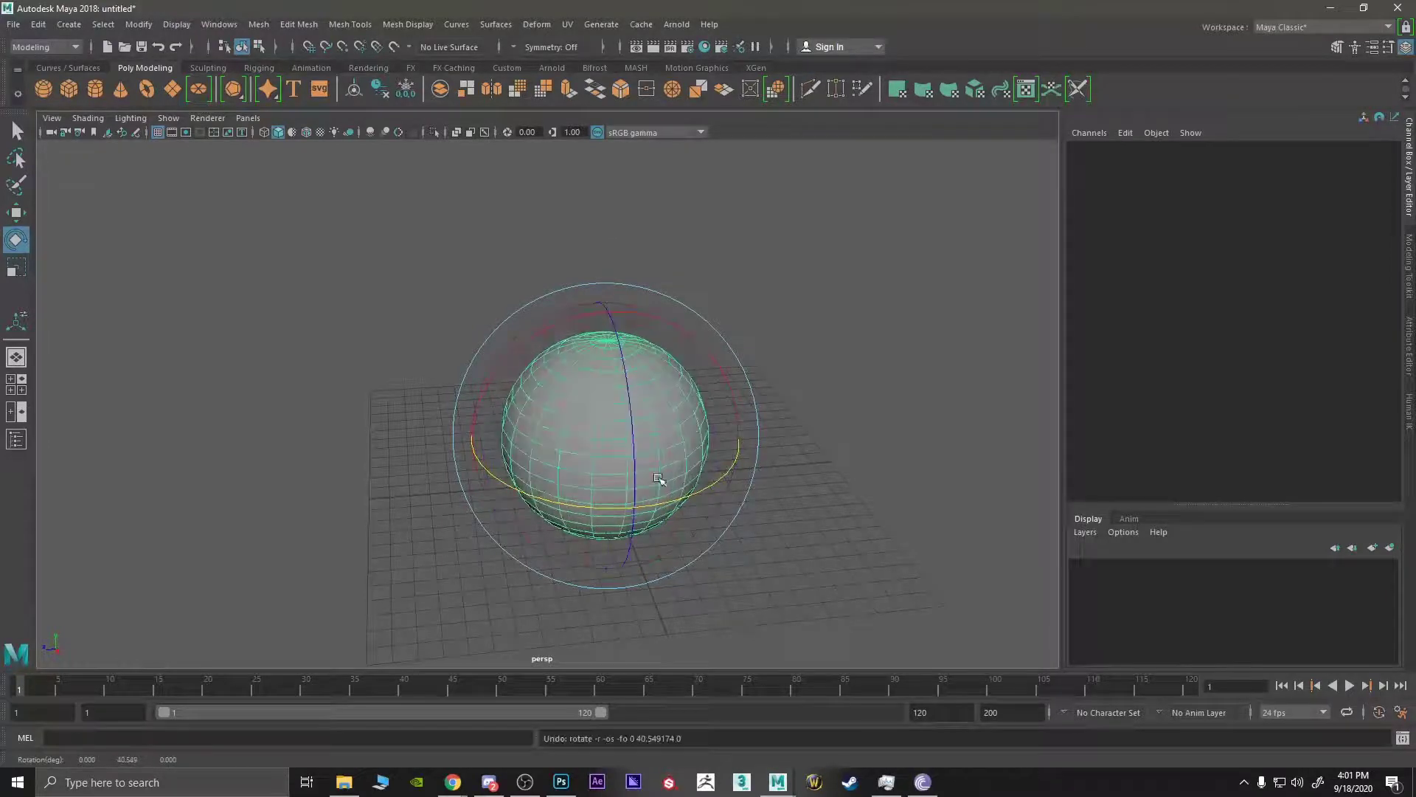
- Rotate the sphere freely on all axes and once more about X only, undoing both rotations
left_click_drag(550, 423, 682, 472)
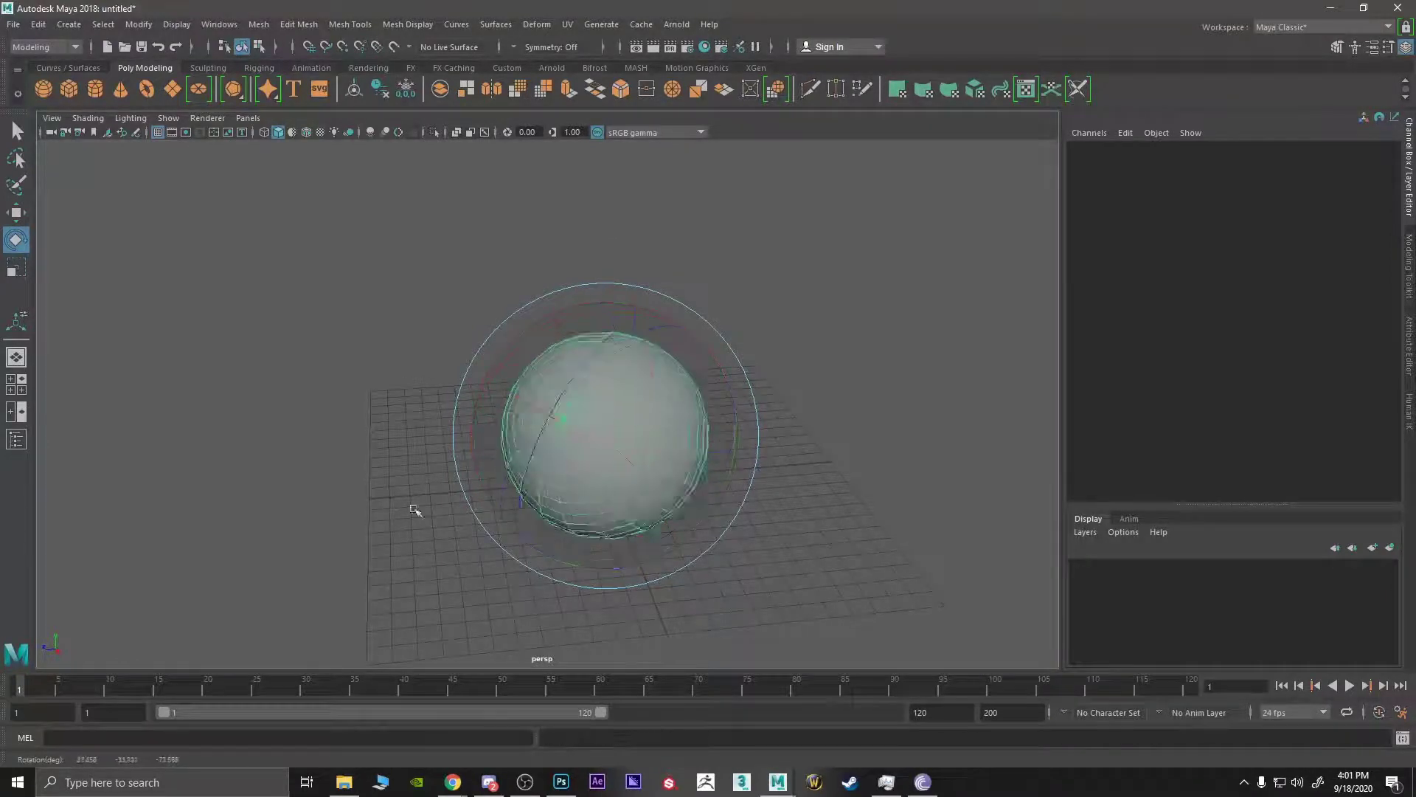
left_click_drag(415, 510, 721, 188)
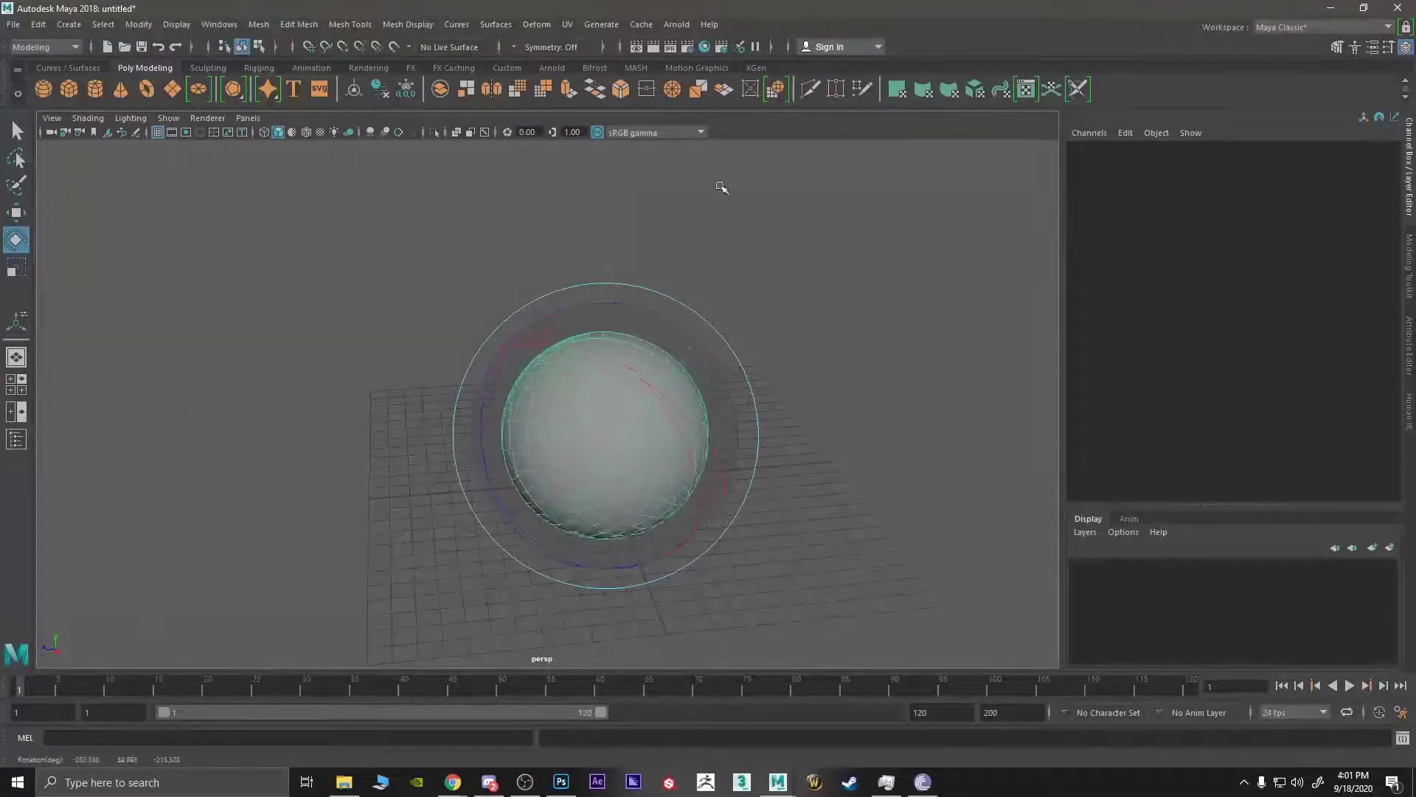
key("ctrl+z")
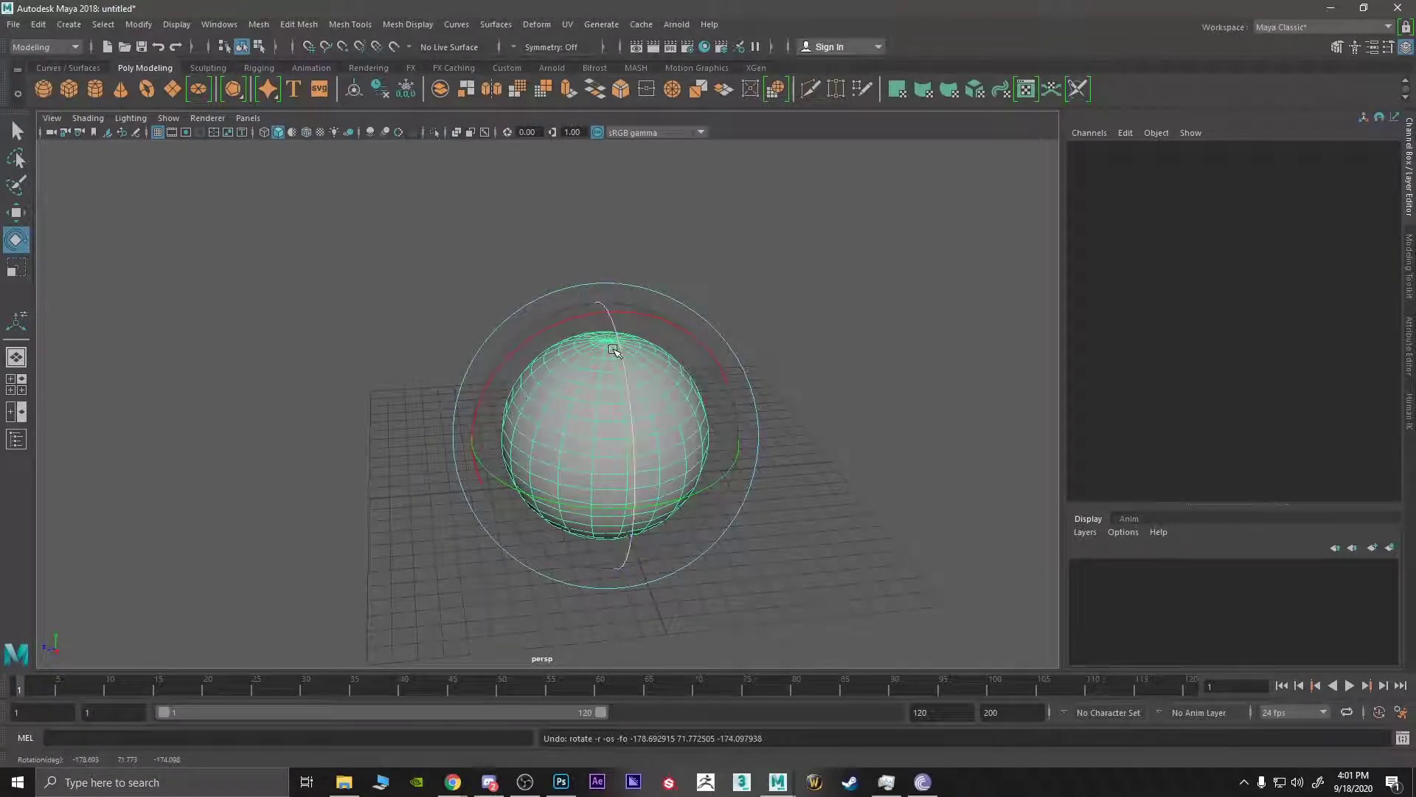
left_click_drag(587, 334, 535, 336)
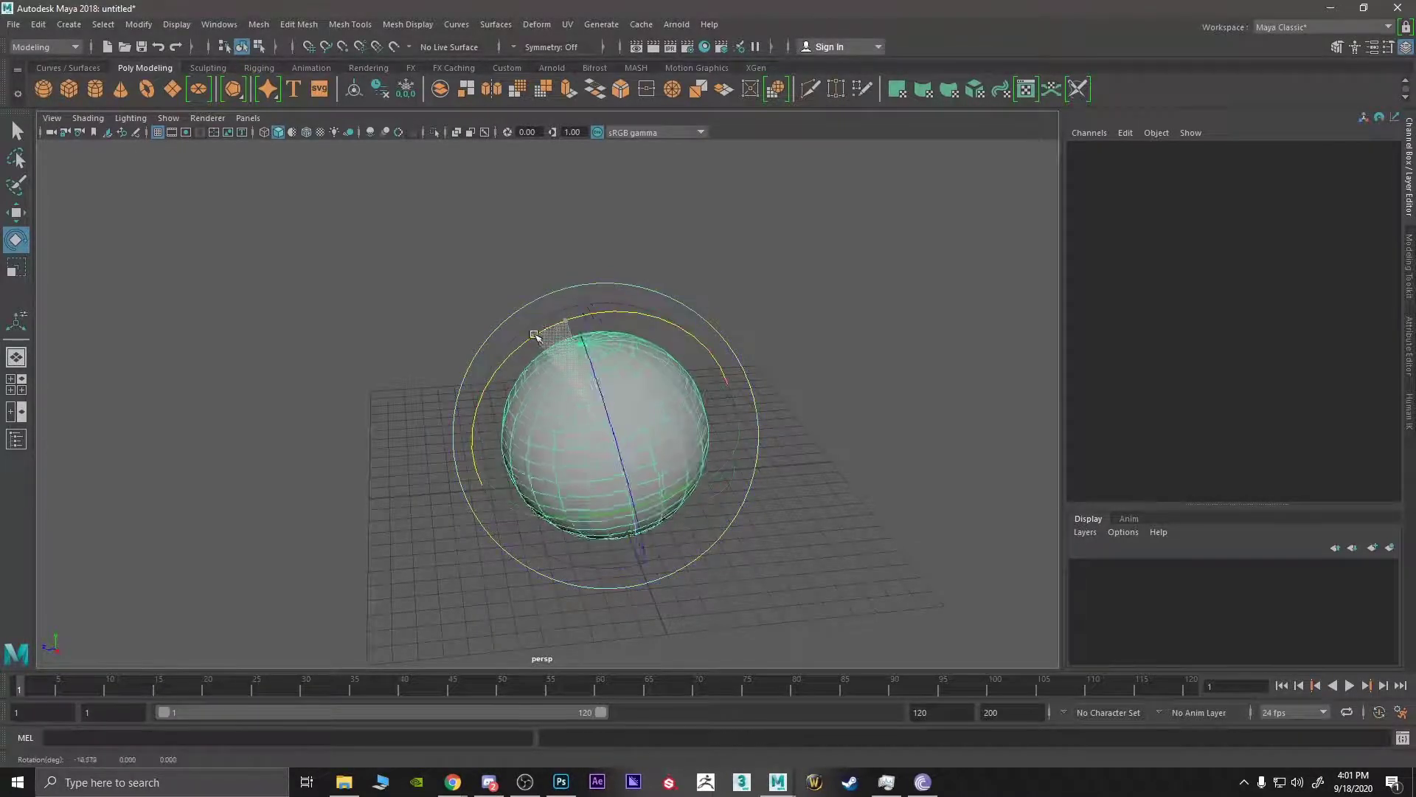
key("ctrl+z")
- Scale the sphere along its Y, X and Z axes individually, undoing each stretch
key("r")
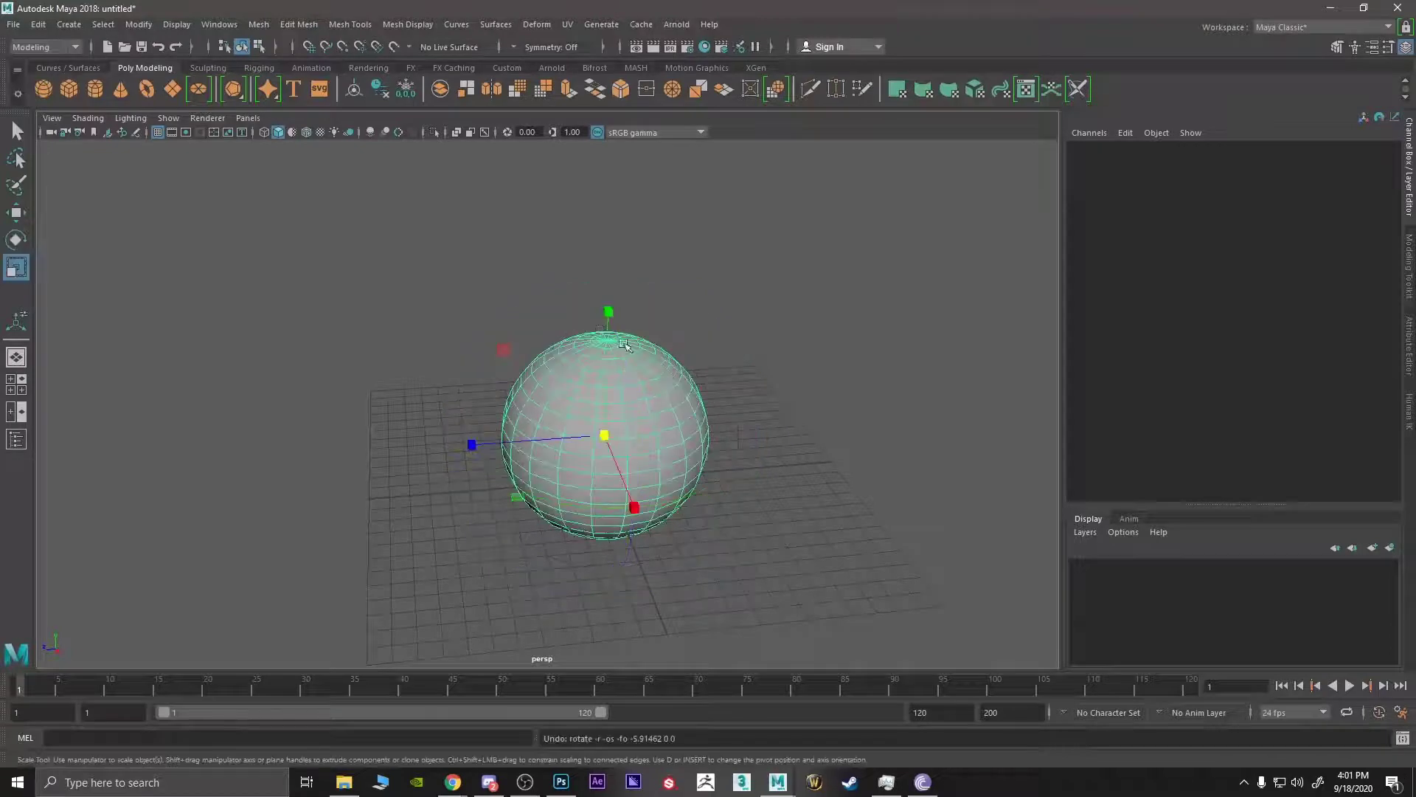
mouse_move(700, 424)
left_mouse_down("alt")
mouse_move(738, 401)
mouse_move(711, 449)
left_mouse_up("alt")
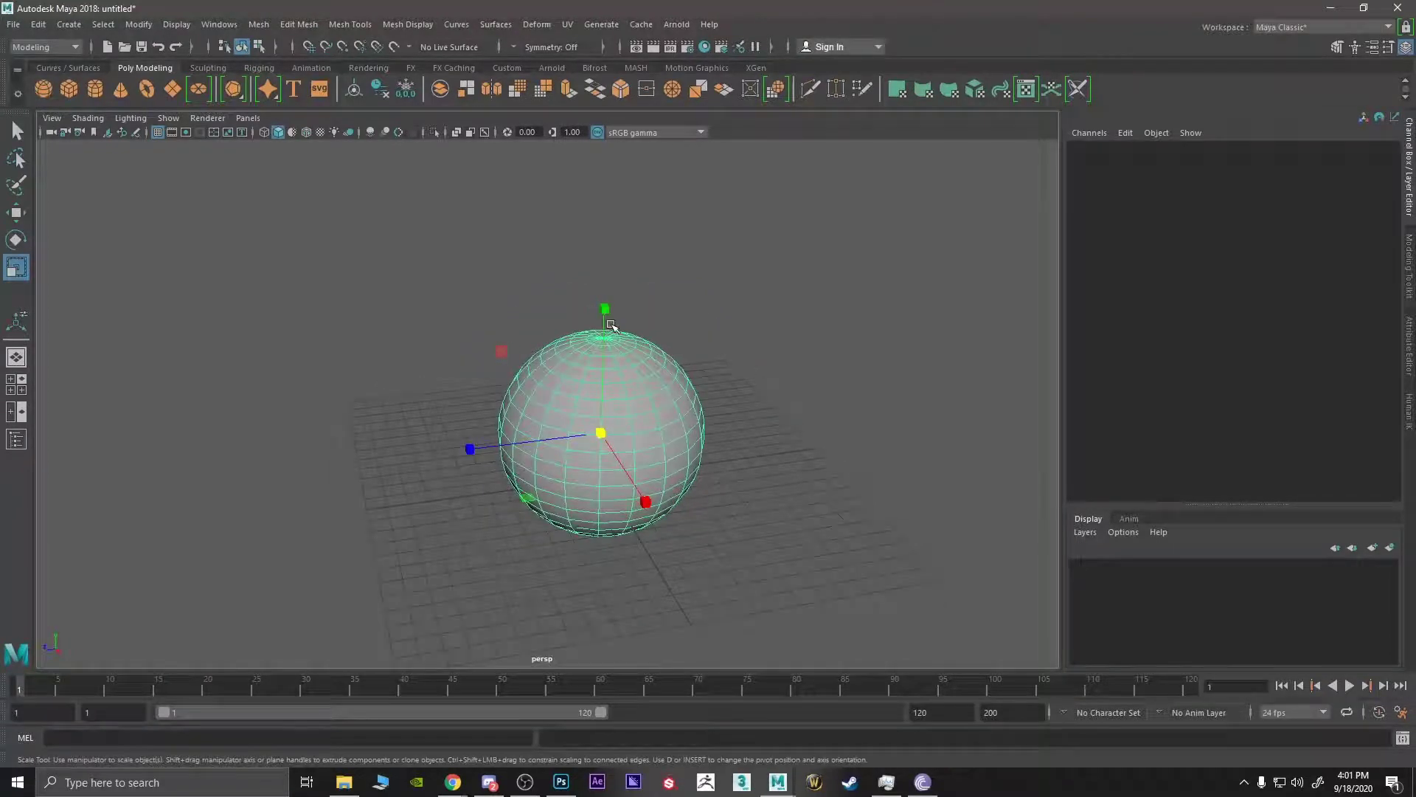
mouse_move(605, 309)
left_mouse_down()
mouse_move(610, 206)
mouse_move(615, 374)
mouse_move(619, 310)
left_mouse_up()
key("ctrl+z")
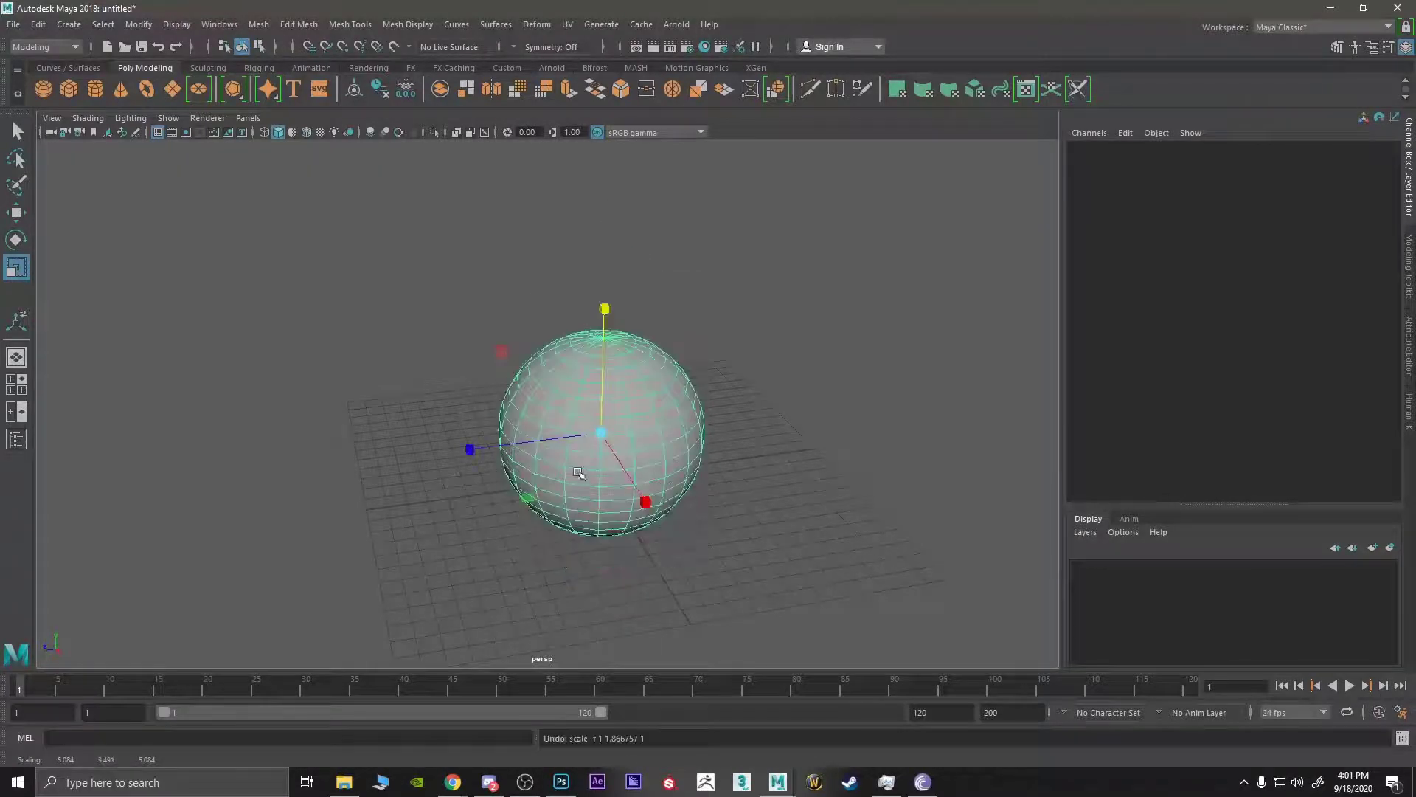
left_click_drag(652, 503, 745, 617)
key("ctrl+z")
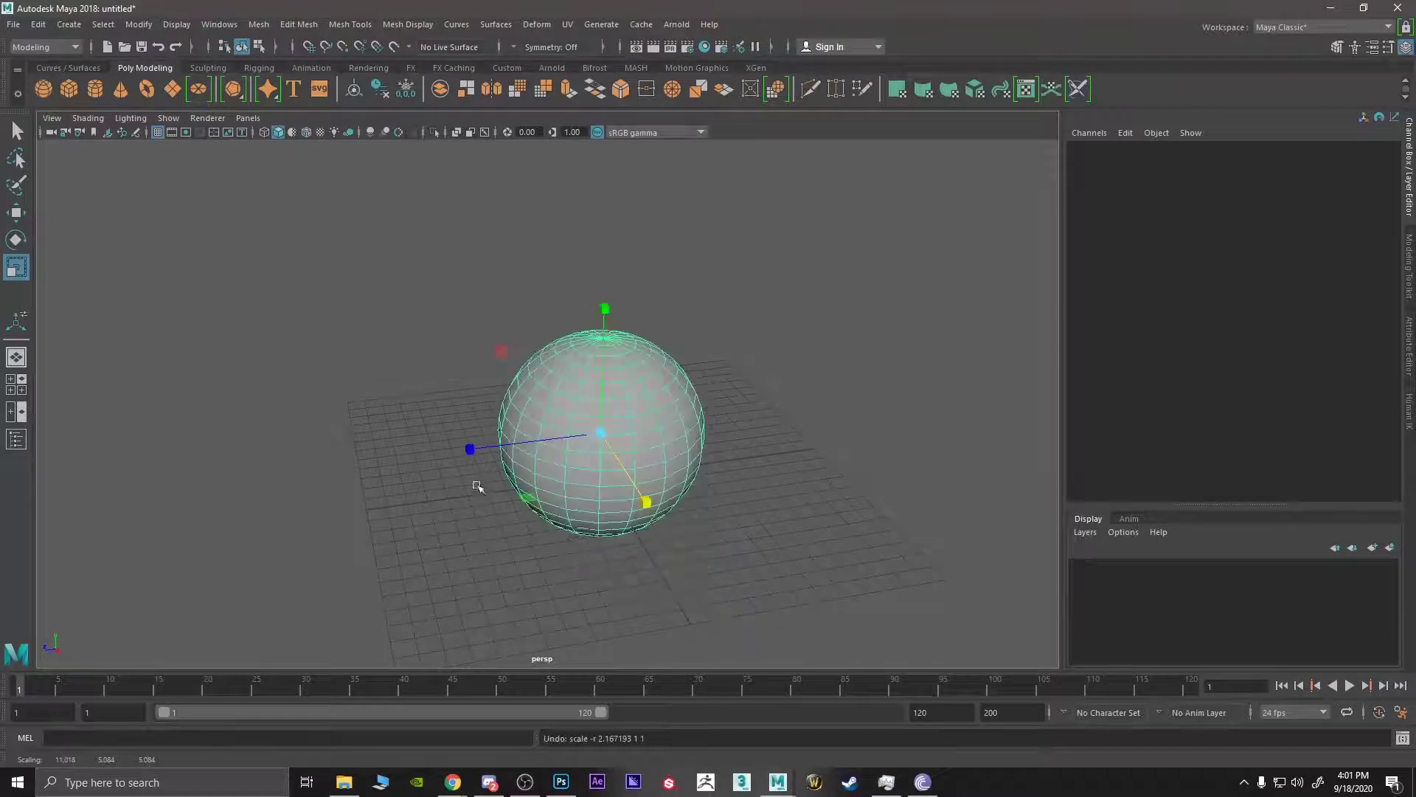
left_click_drag(470, 449, 193, 480)
key("ctrl+z")
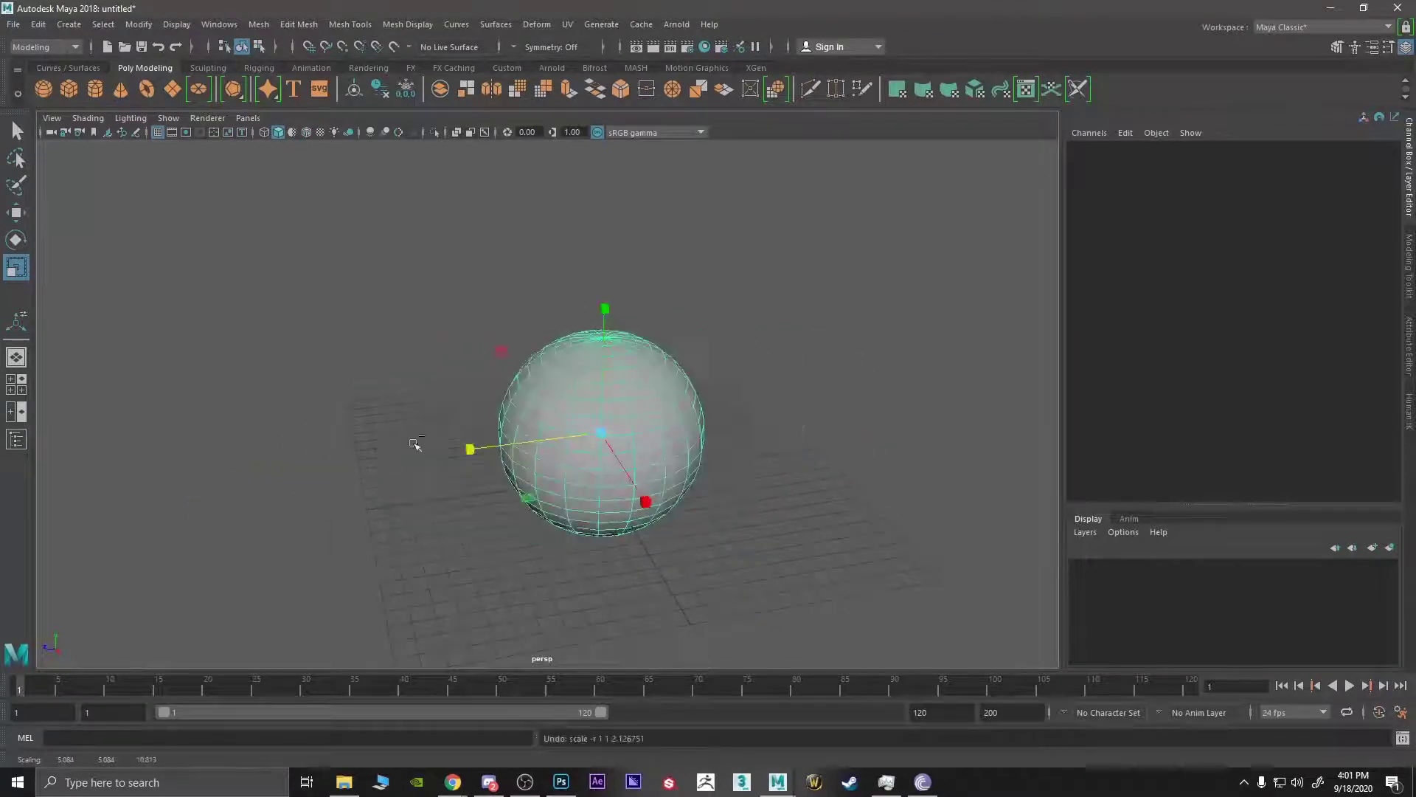
- Scale the sphere on two axes at once within the XZ, YZ and XY planes in turn, undoing each change
left_click_drag(526, 499, 544, 612)
key("ctrl+z")
left_click_drag(498, 354, 440, 277)
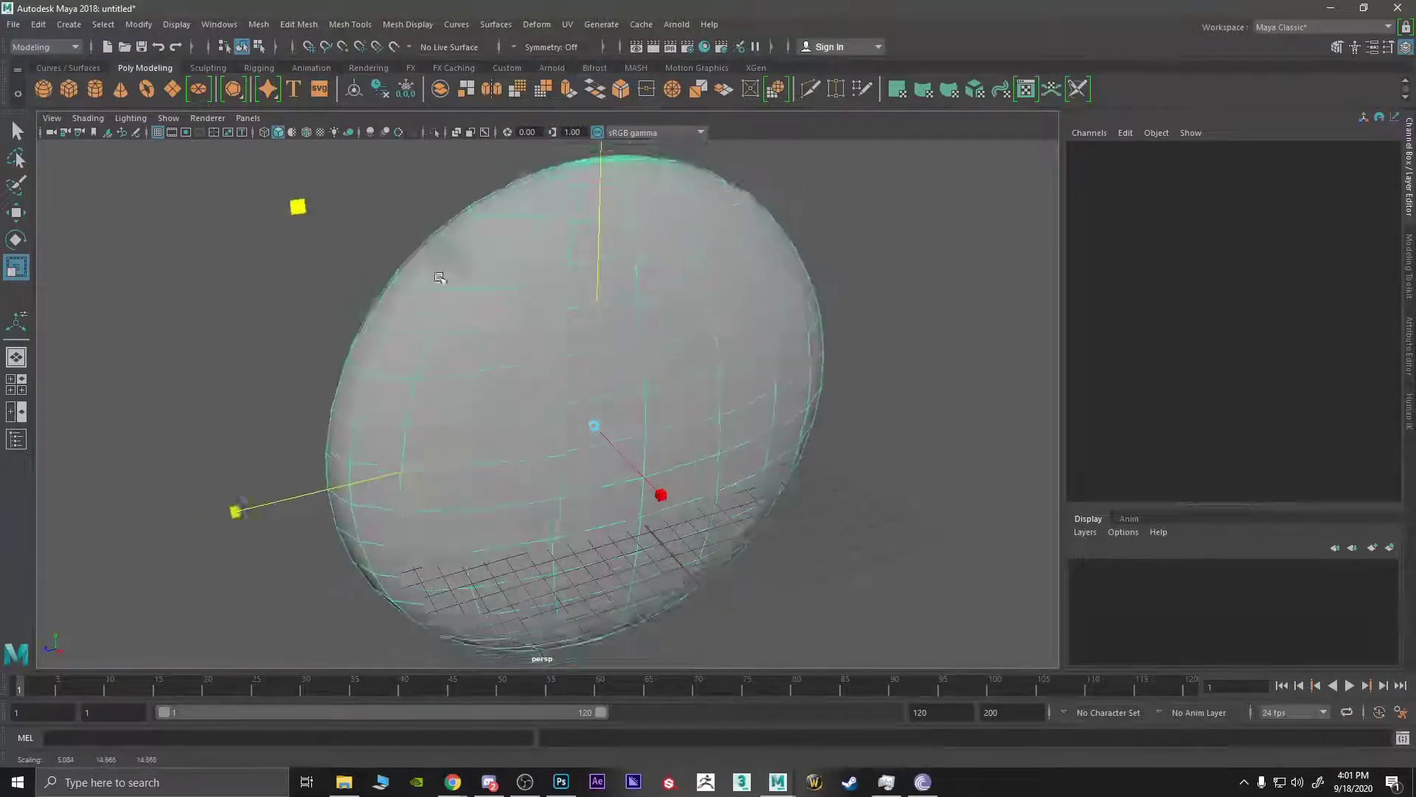
key("ctrl+z")
key("ctrl+z")
key("ctrl+z")
key("ctrl+z")
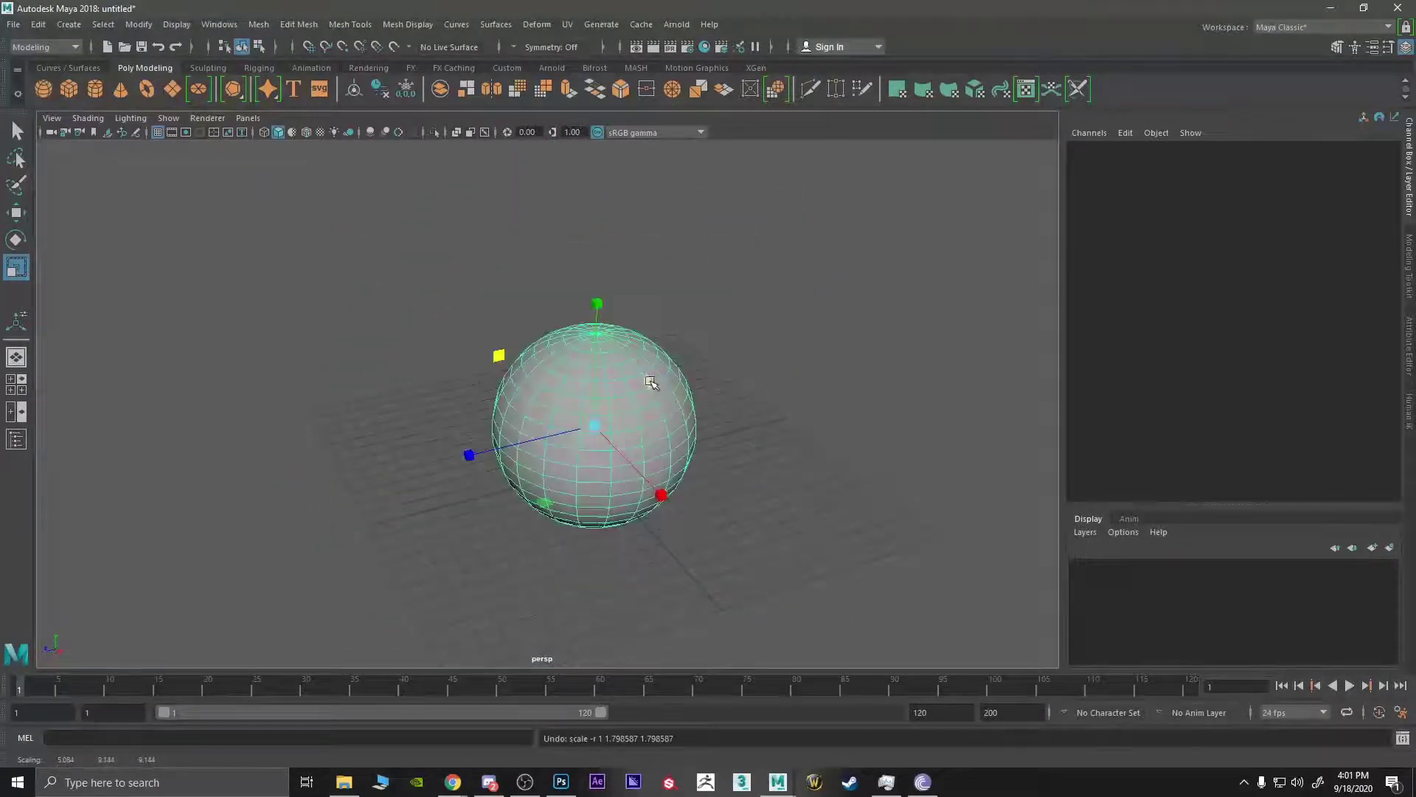
left_click_drag(650, 383, 651, 273)
key("ctrl+z")
- Scale the sphere uniformly on all axes and stretch it along Y only, undoing both changes
left_click_drag(594, 425, 552, 432)
left_click_drag(618, 332, 686, 344)
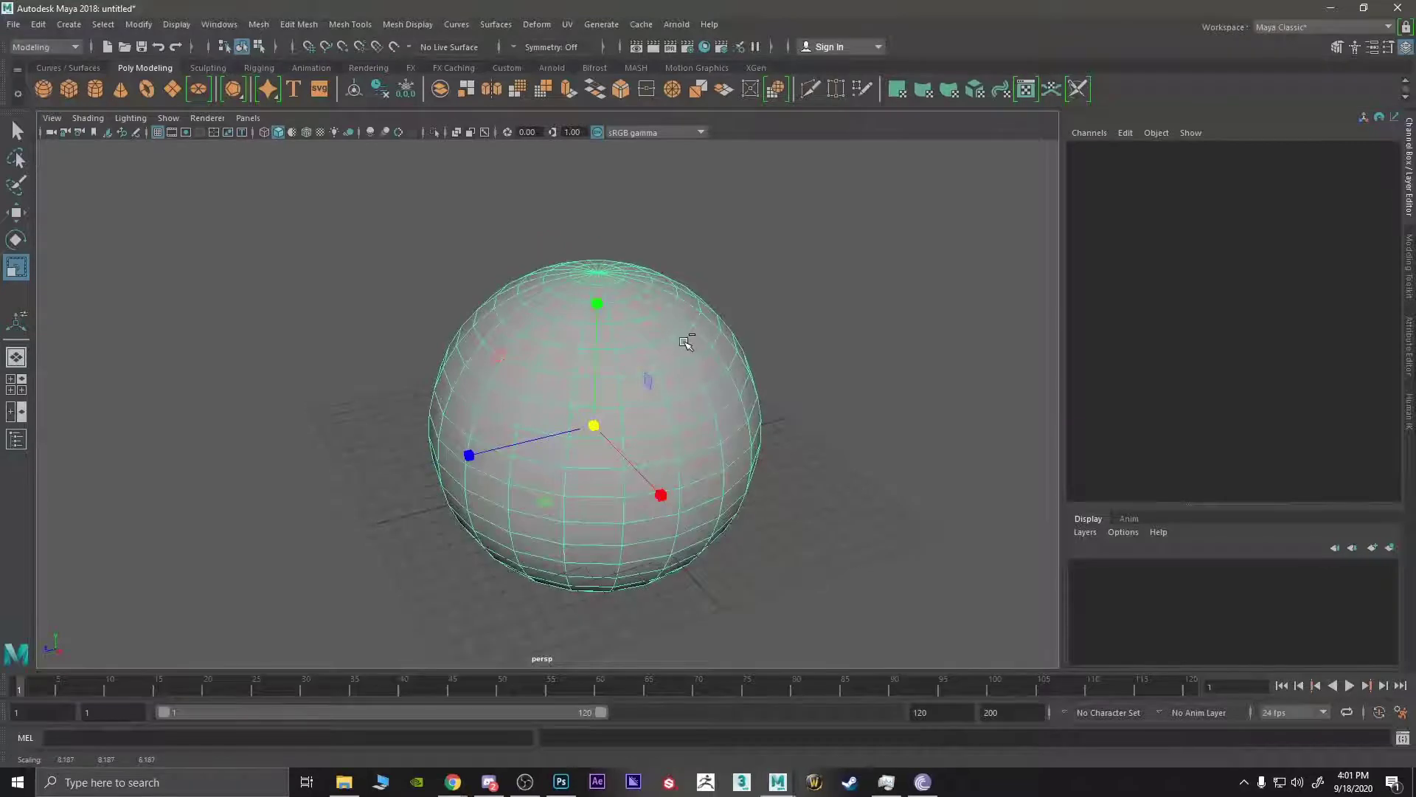
key("ctrl+z")
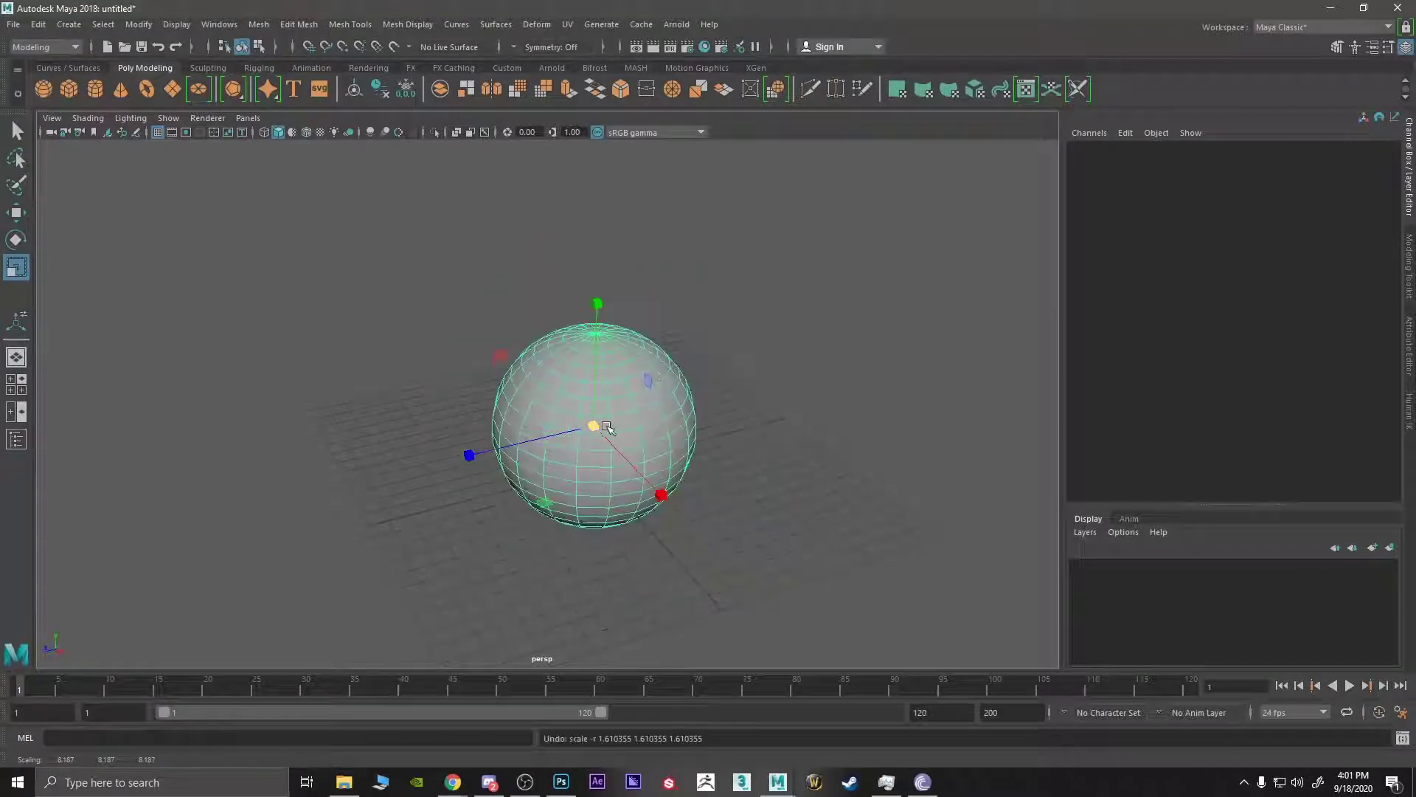
left_click_drag(597, 304, 605, 191)
key("ctrl+z")
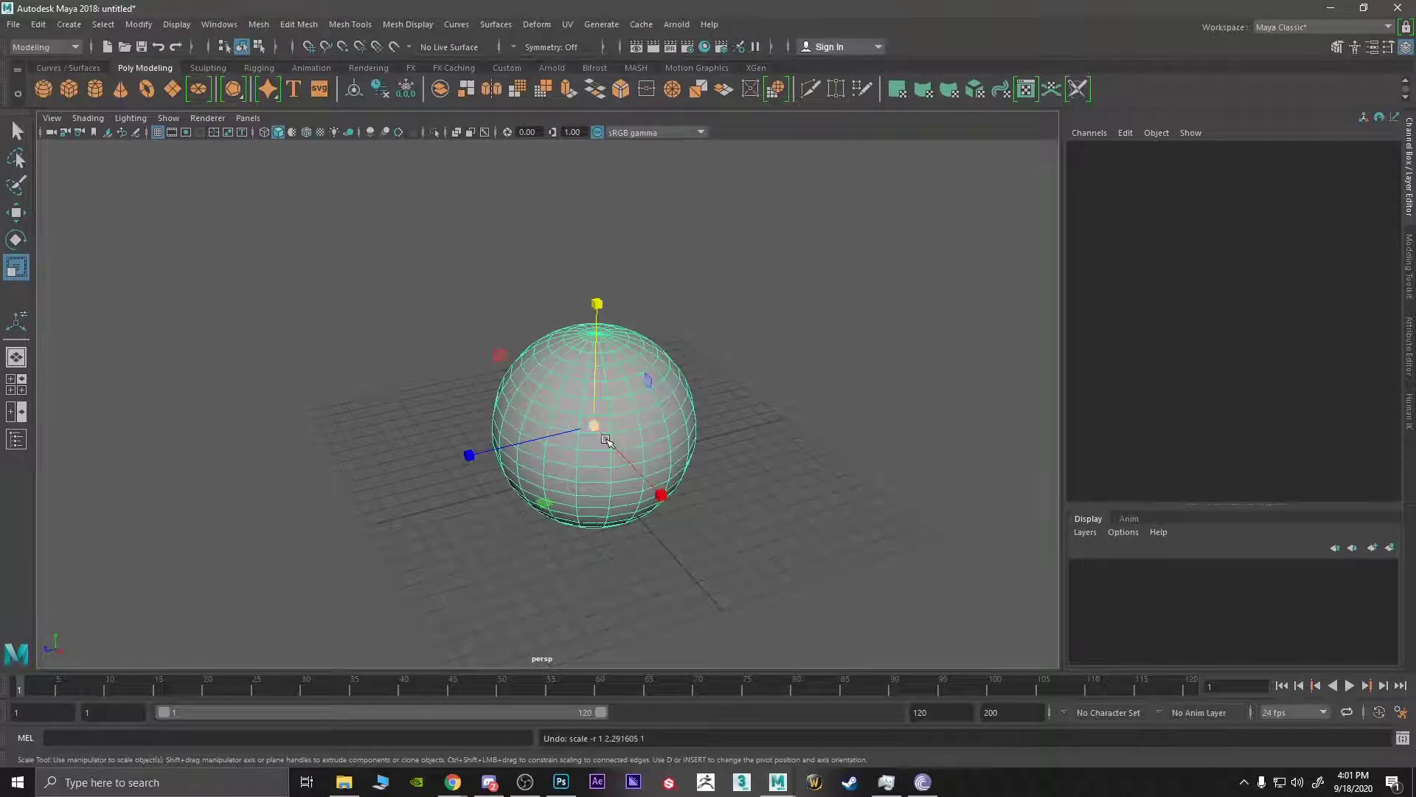
- Undo the earlier enlargement of the transform manipulator
key("ctrl+z")
key("ctrl+z")
key("ctrl+z")
key("ctrl+z")
key("ctrl+z")
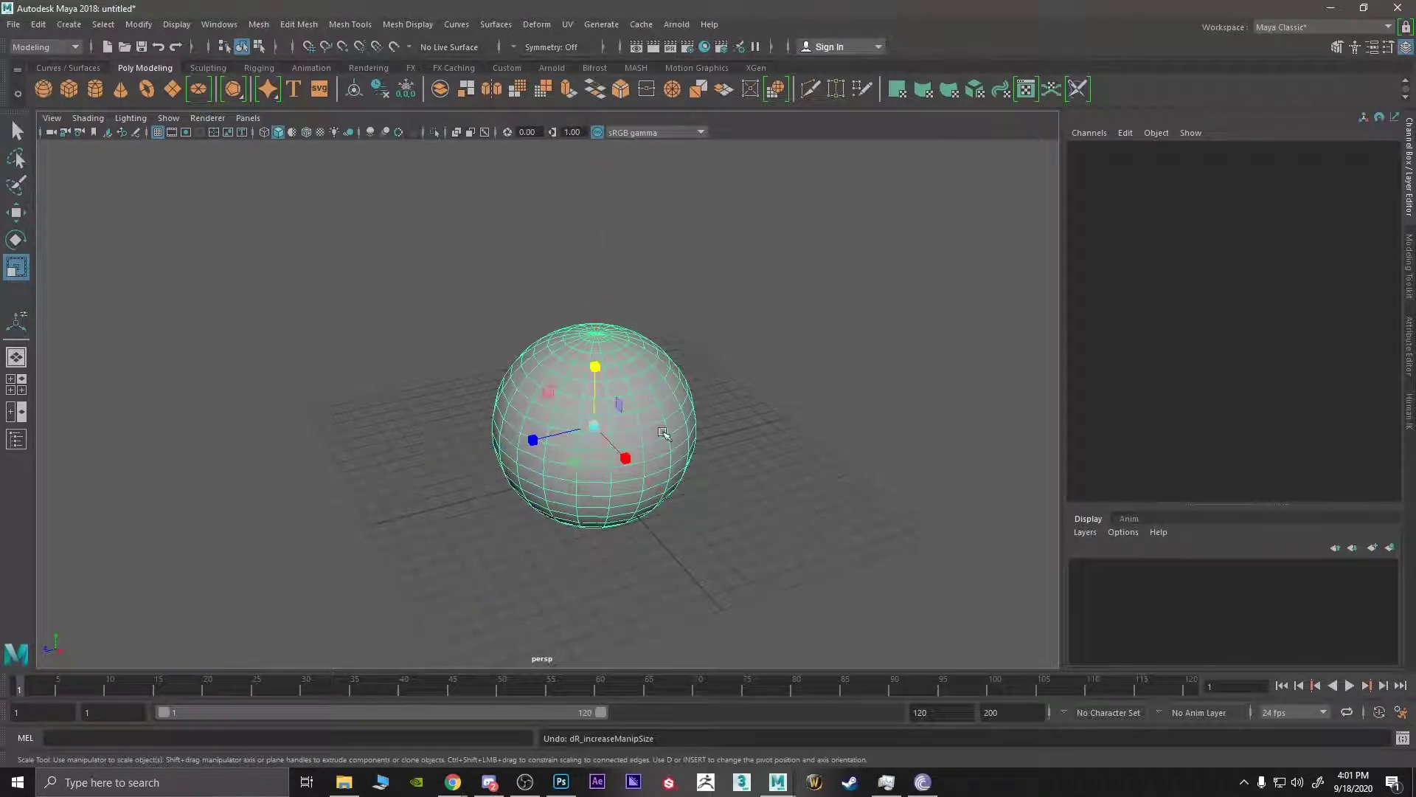
- Deselect the sphere and select it again
left_click(736, 436)
left_click_drag(730, 465, 690, 462, "alt")
scroll(624, 478, "up", 3)
left_click_drag(598, 477, 611, 440, "alt")
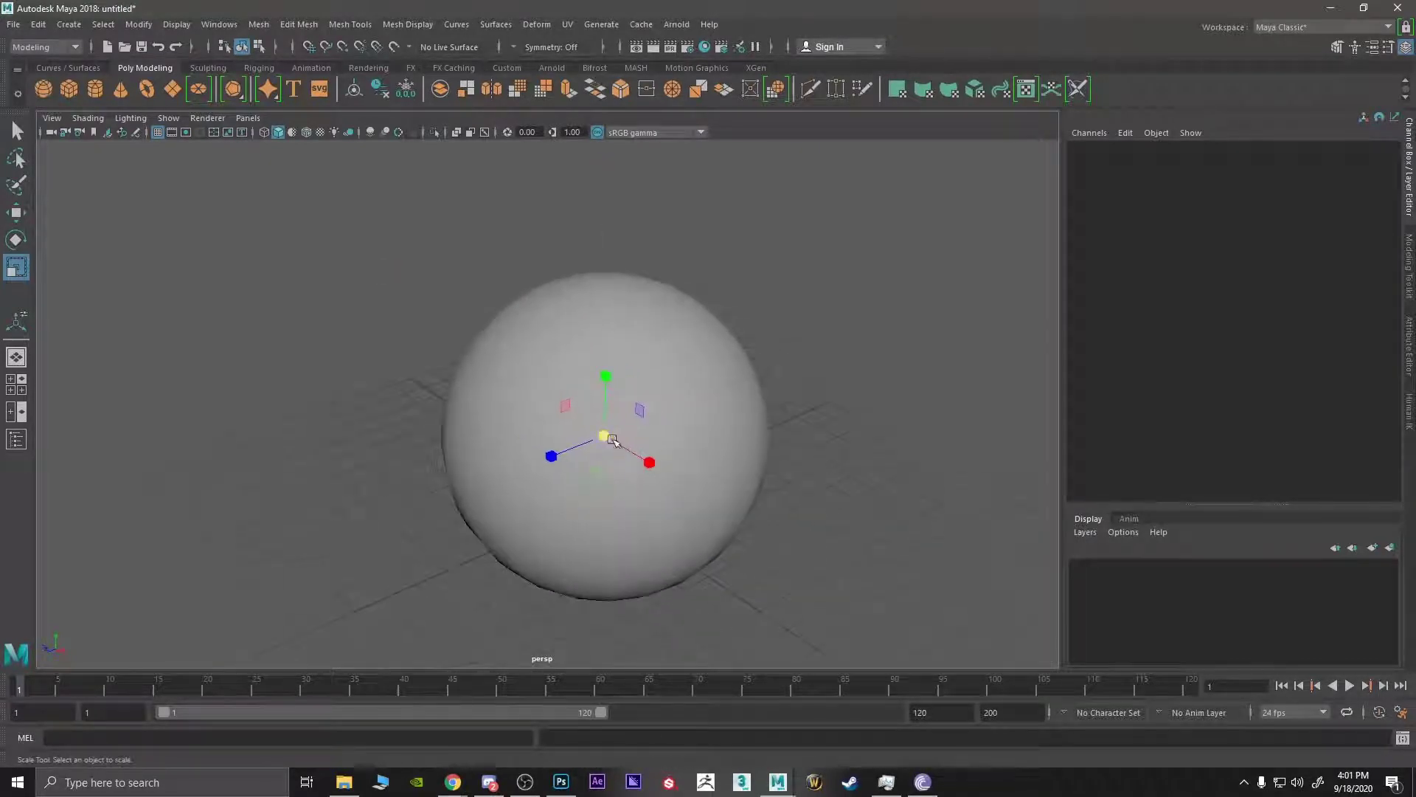
scroll(699, 393, "down", 3)
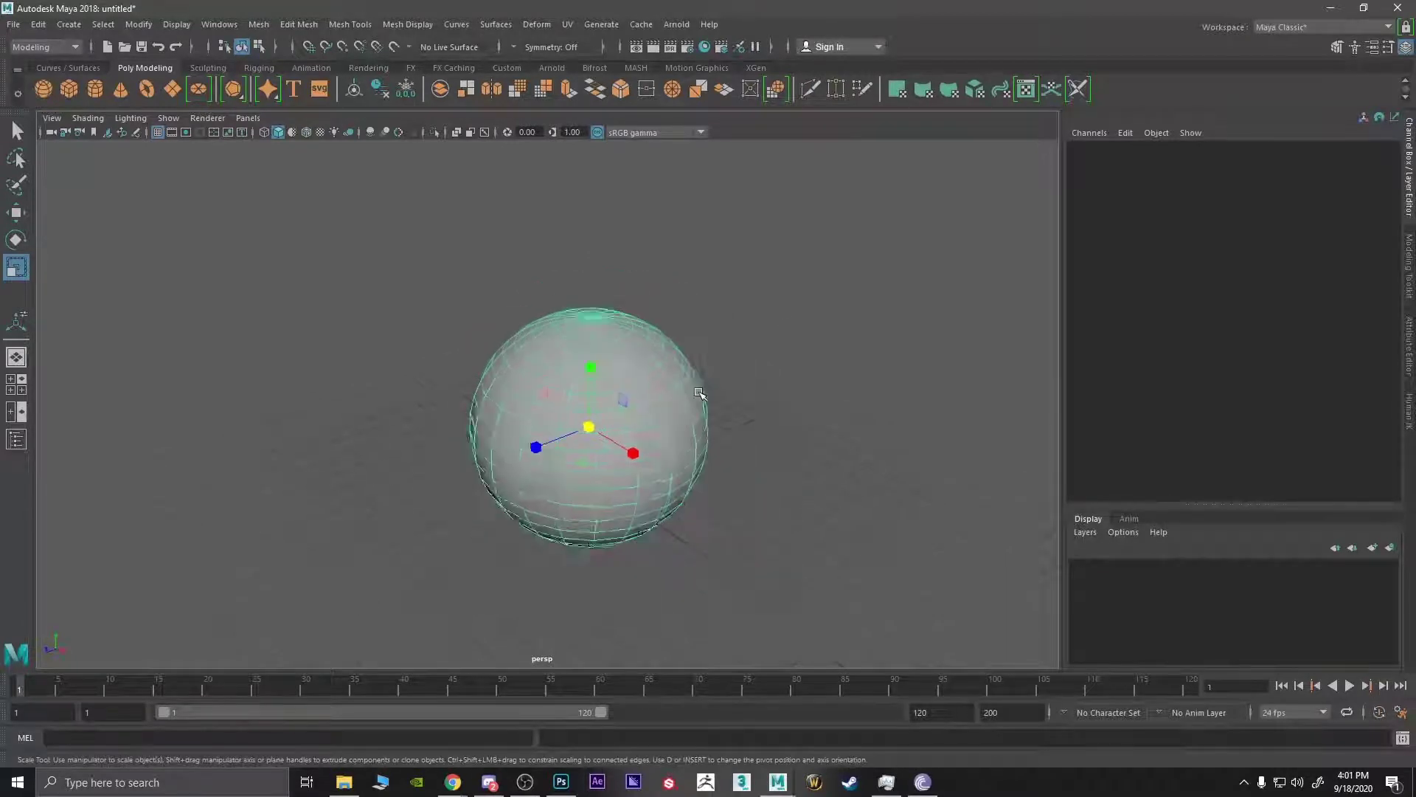
- Examine the hotbox and the camera view choices offered by its central Maya marking menu
key("space")
left_click_drag(747, 396, 649, 416, "alt")
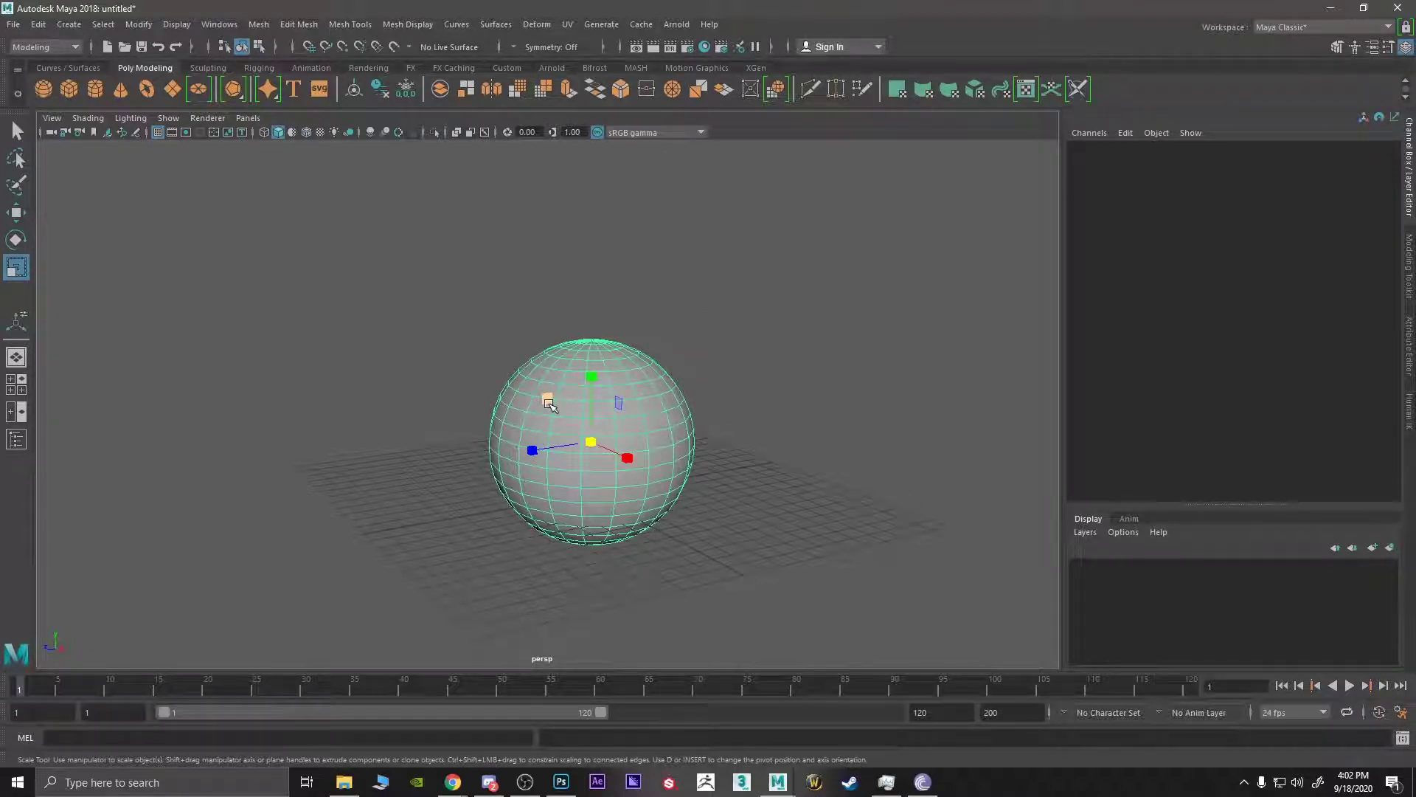
left_click_drag(570, 419, 565, 422, "alt")
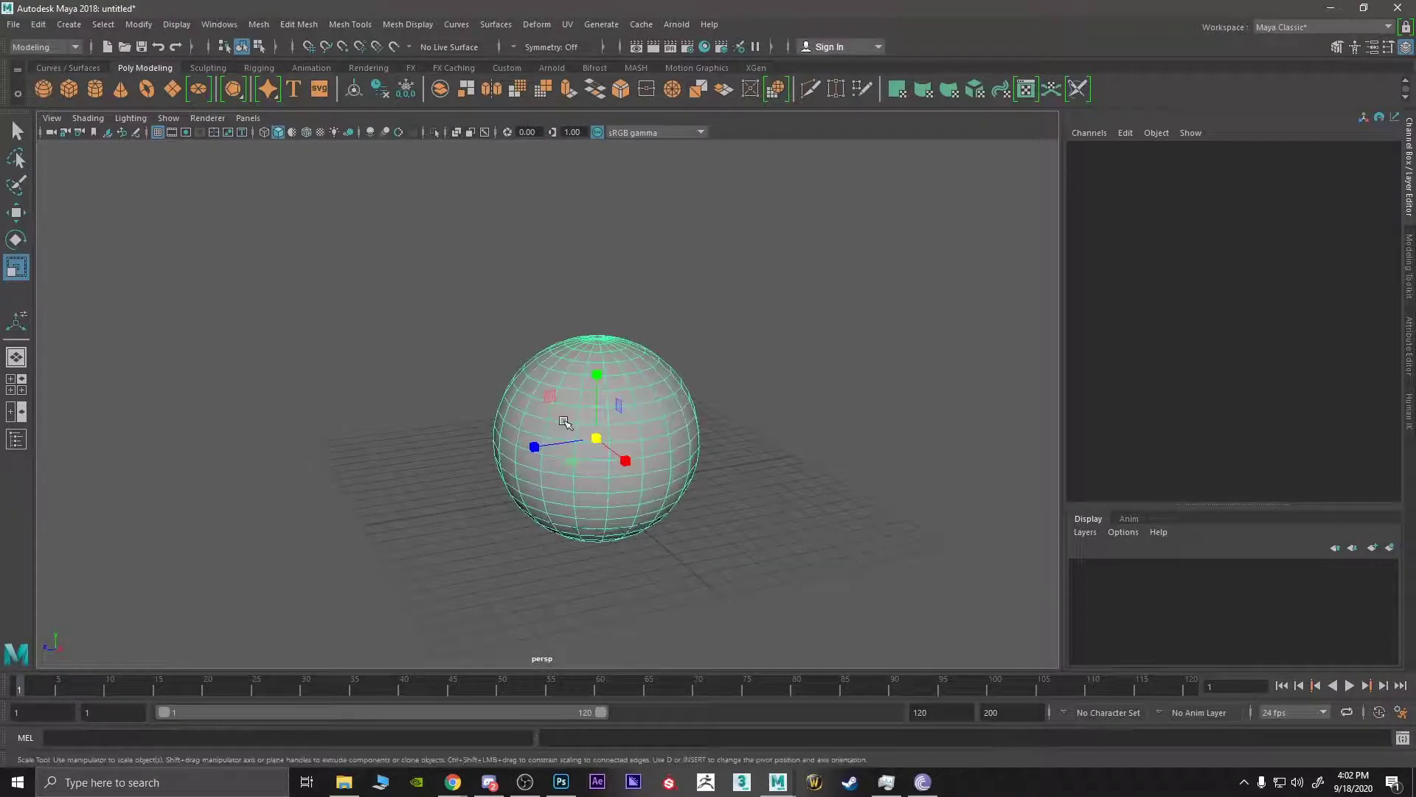
key("space")
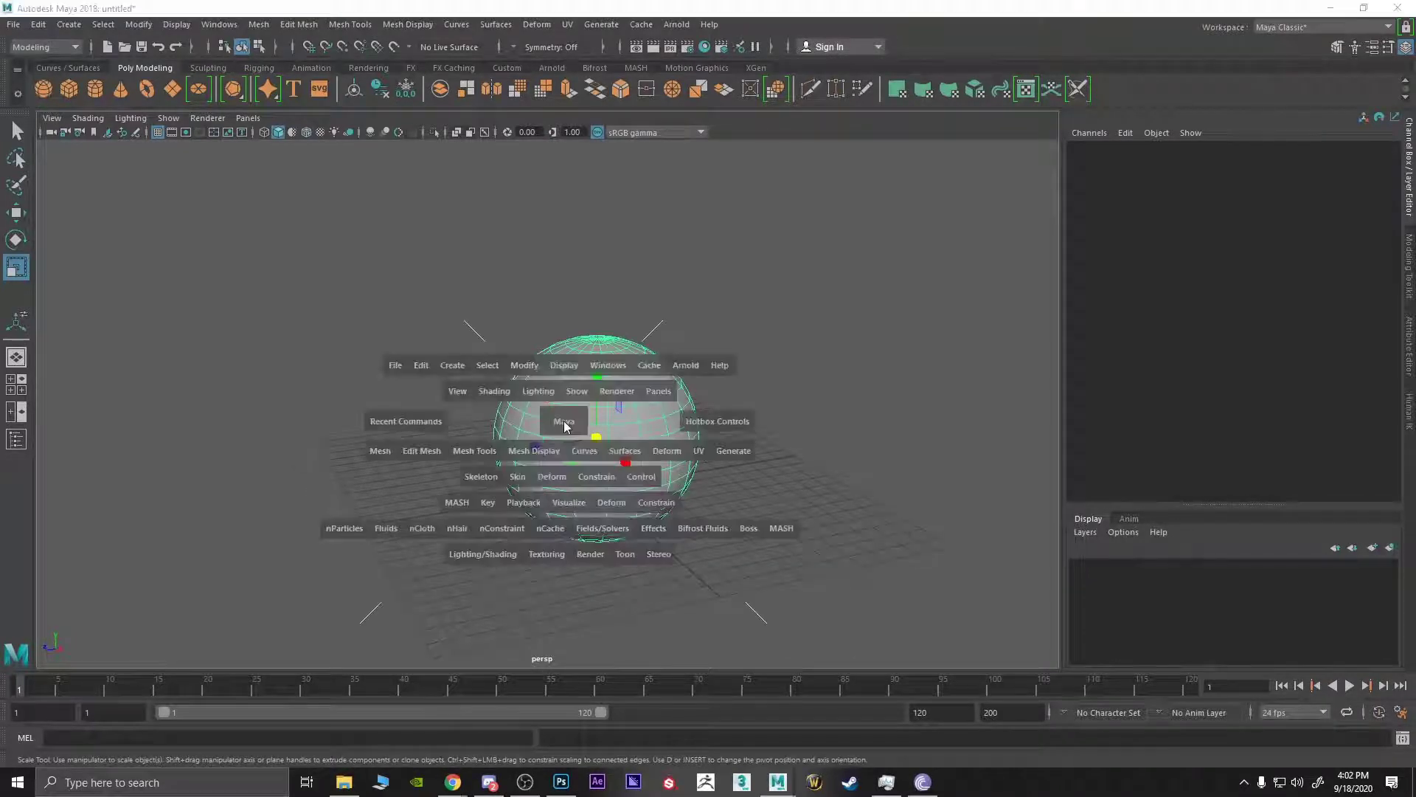
left_click(565, 426)
mouse_move(564, 422)
left_mouse_down()
mouse_move(565, 380)
mouse_move(565, 419)
left_mouse_up()
left_click(566, 423)
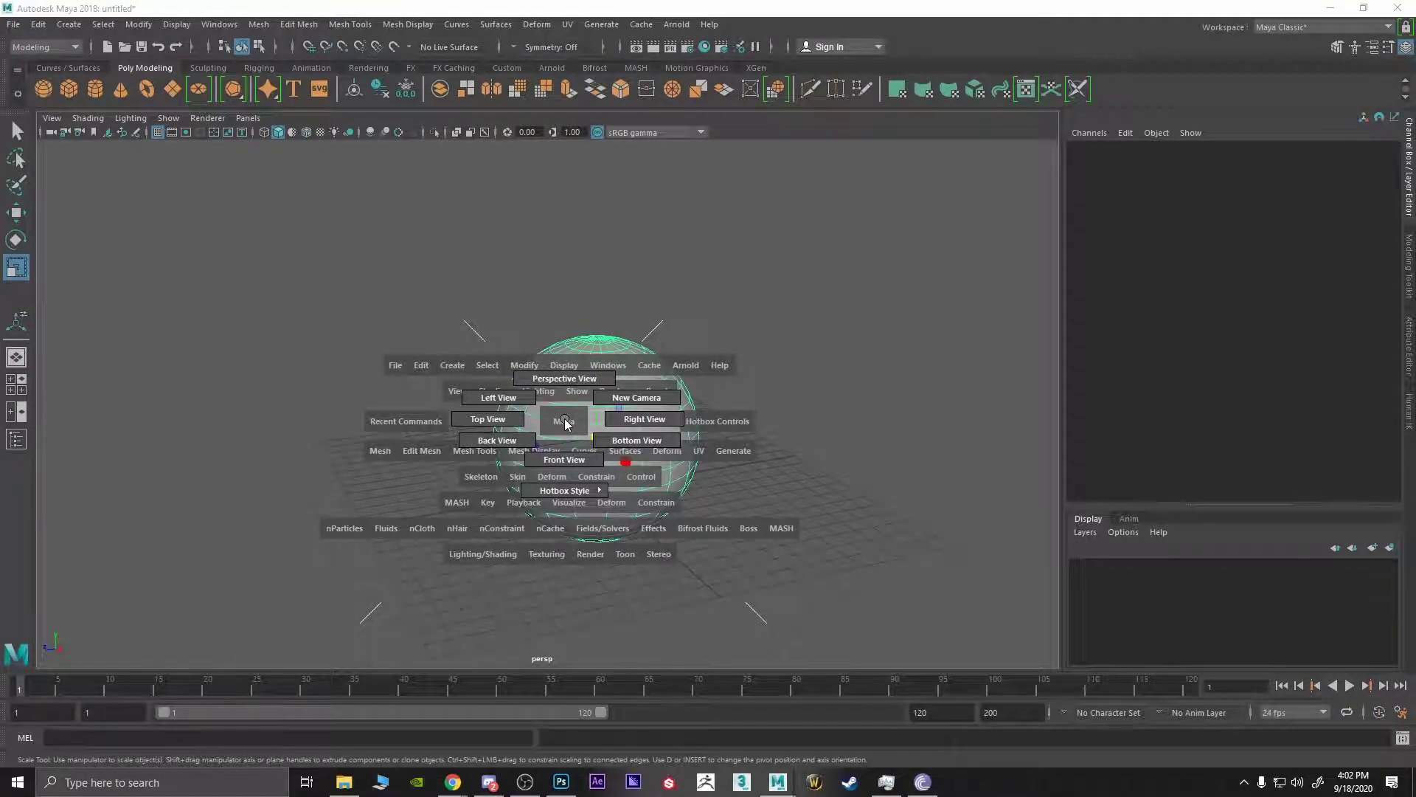
mouse_move(565, 420)
left_mouse_down()
mouse_move(567, 401)
mouse_move(564, 417)
mouse_move(514, 421)
mouse_move(569, 444)
mouse_move(594, 406)
mouse_move(618, 428)
mouse_move(610, 448)
mouse_move(564, 420)
left_mouse_up()
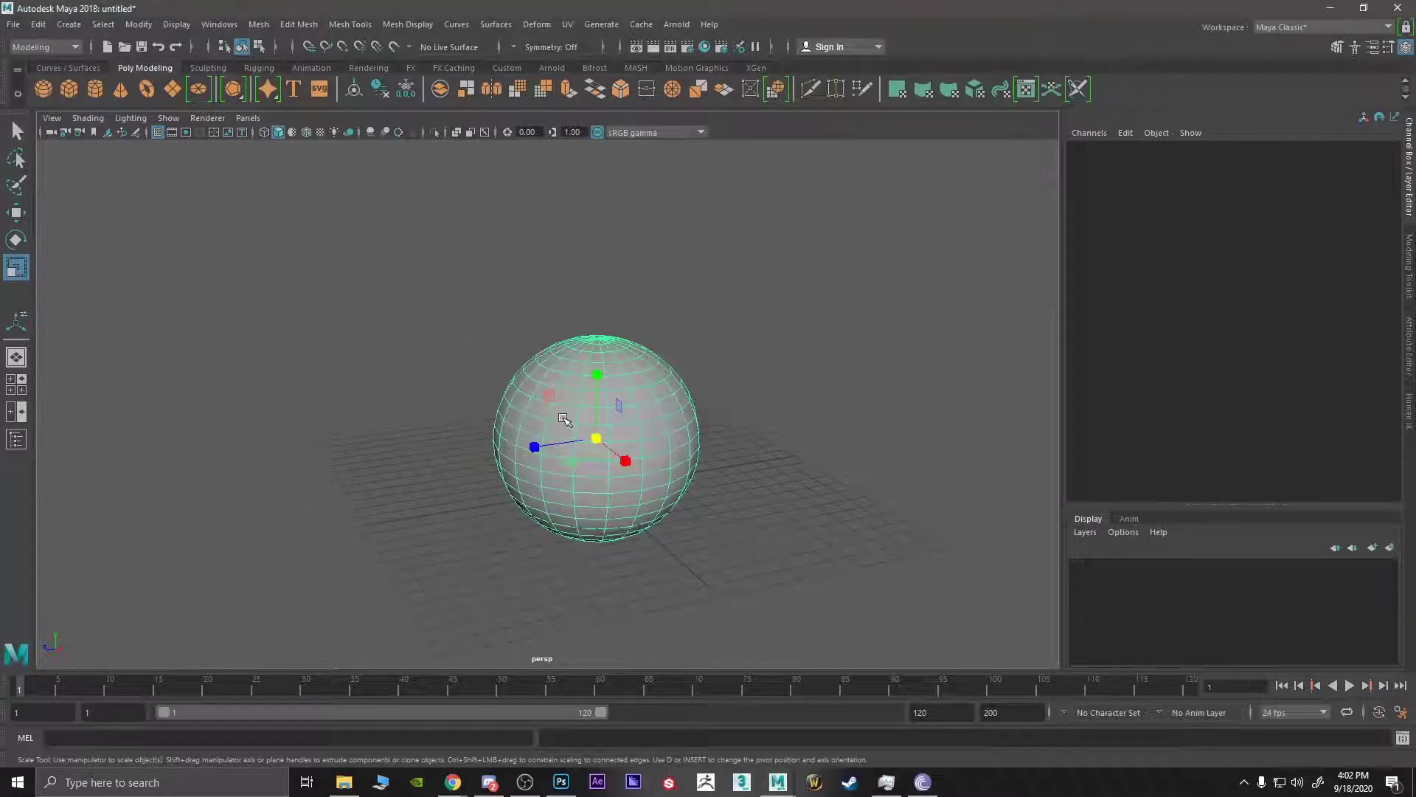
- Switch to the four-view layout with top, perspective, front and side views, and deselect the sphere
key("space")
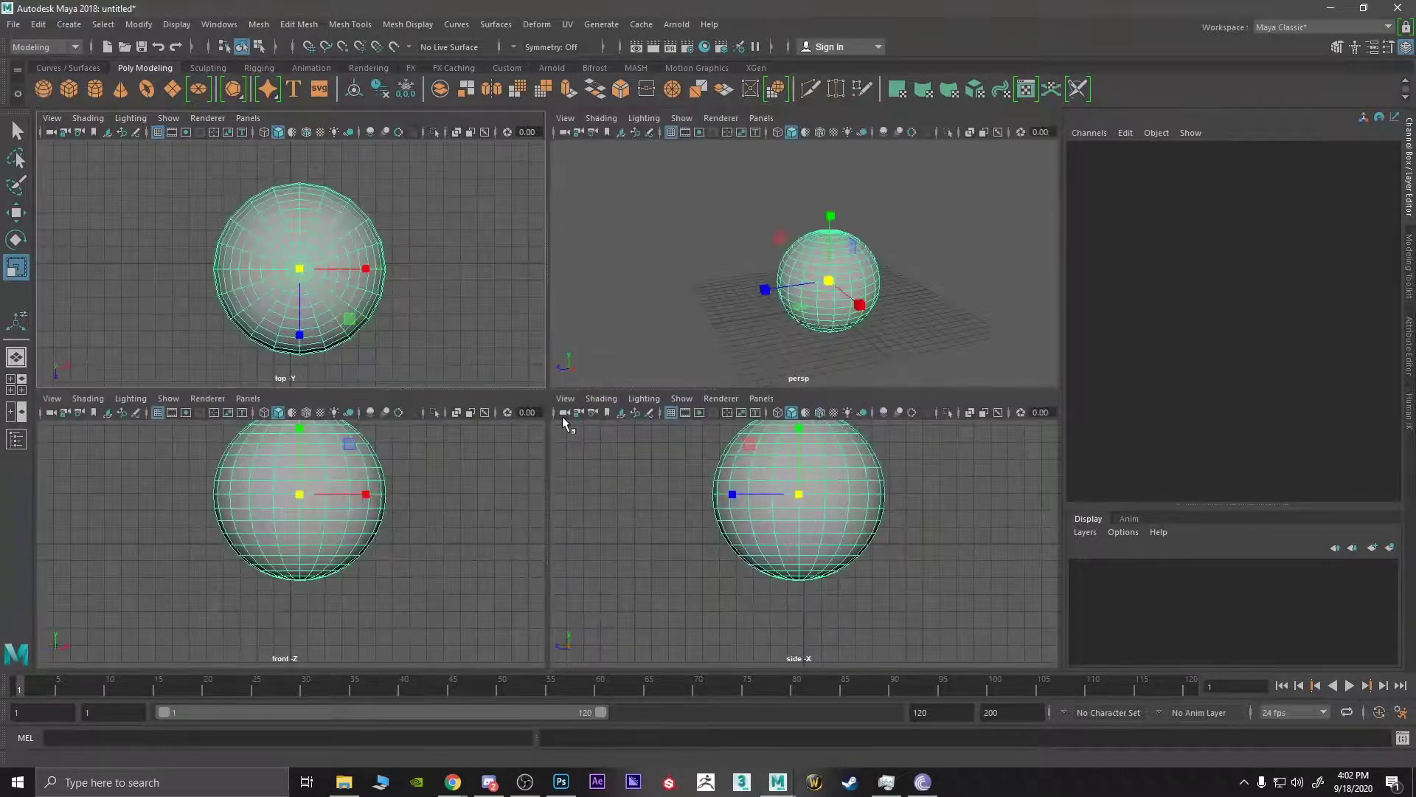
left_click(431, 280)
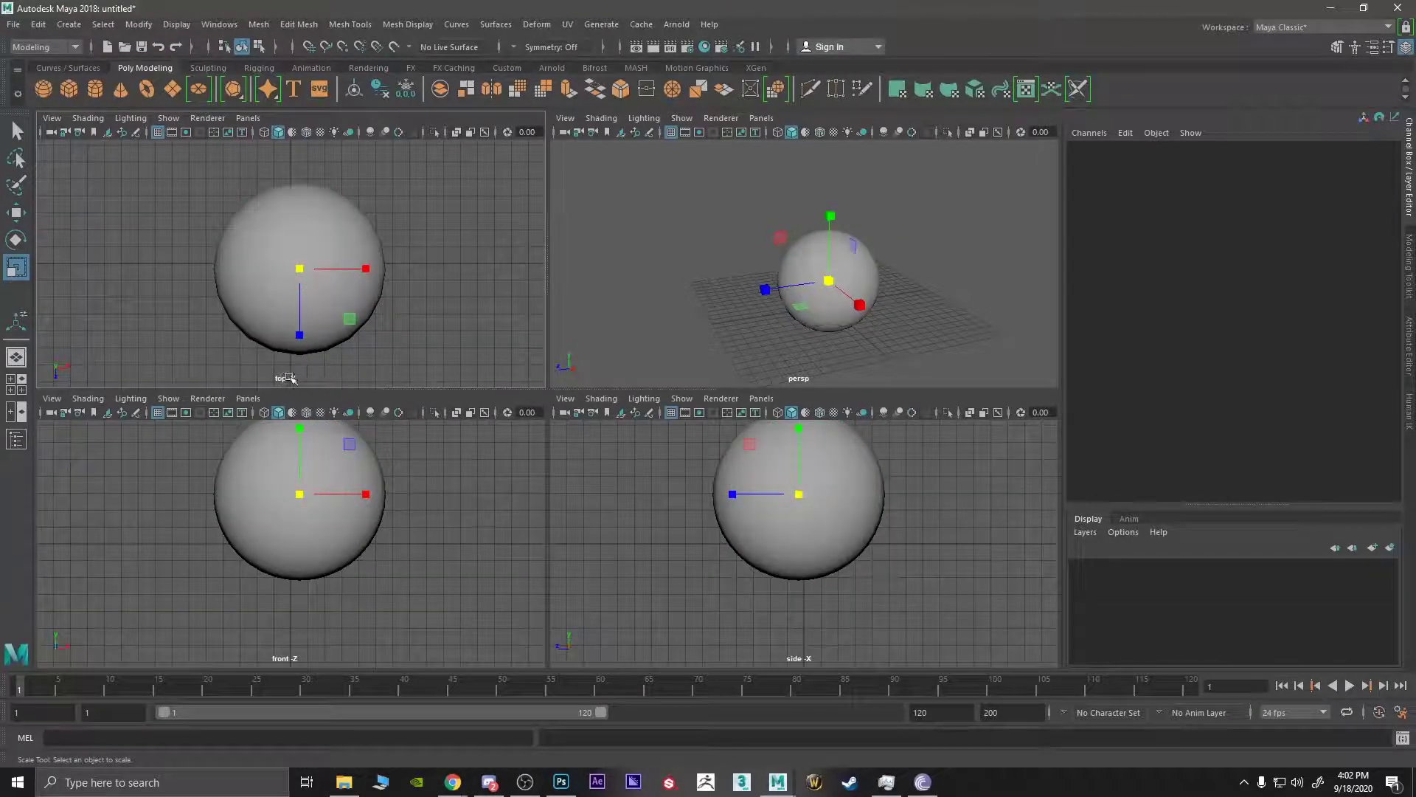
- Activate the front, side, perspective and top views in turn, leaving the sphere deselected
left_click(338, 550)
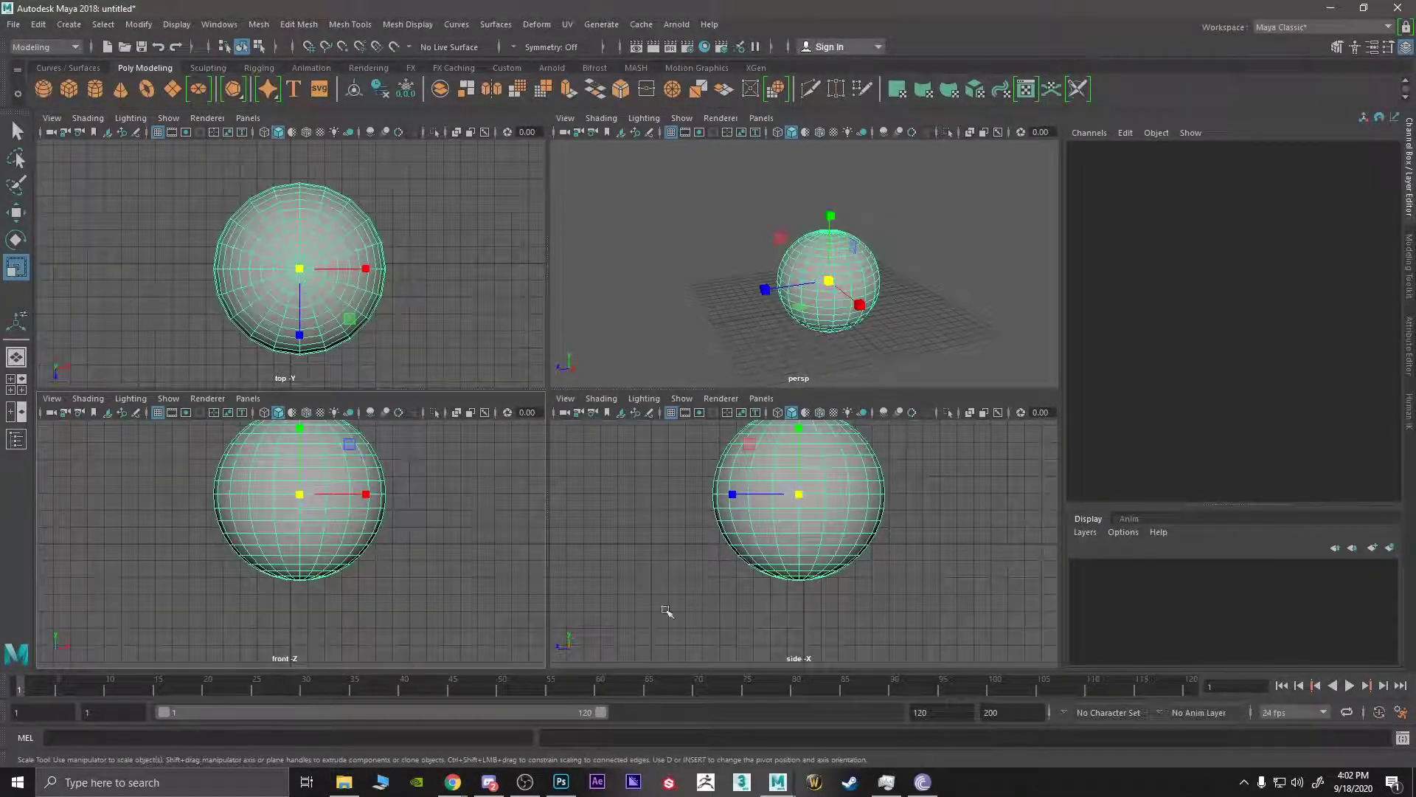
left_click(809, 659)
left_click(816, 357)
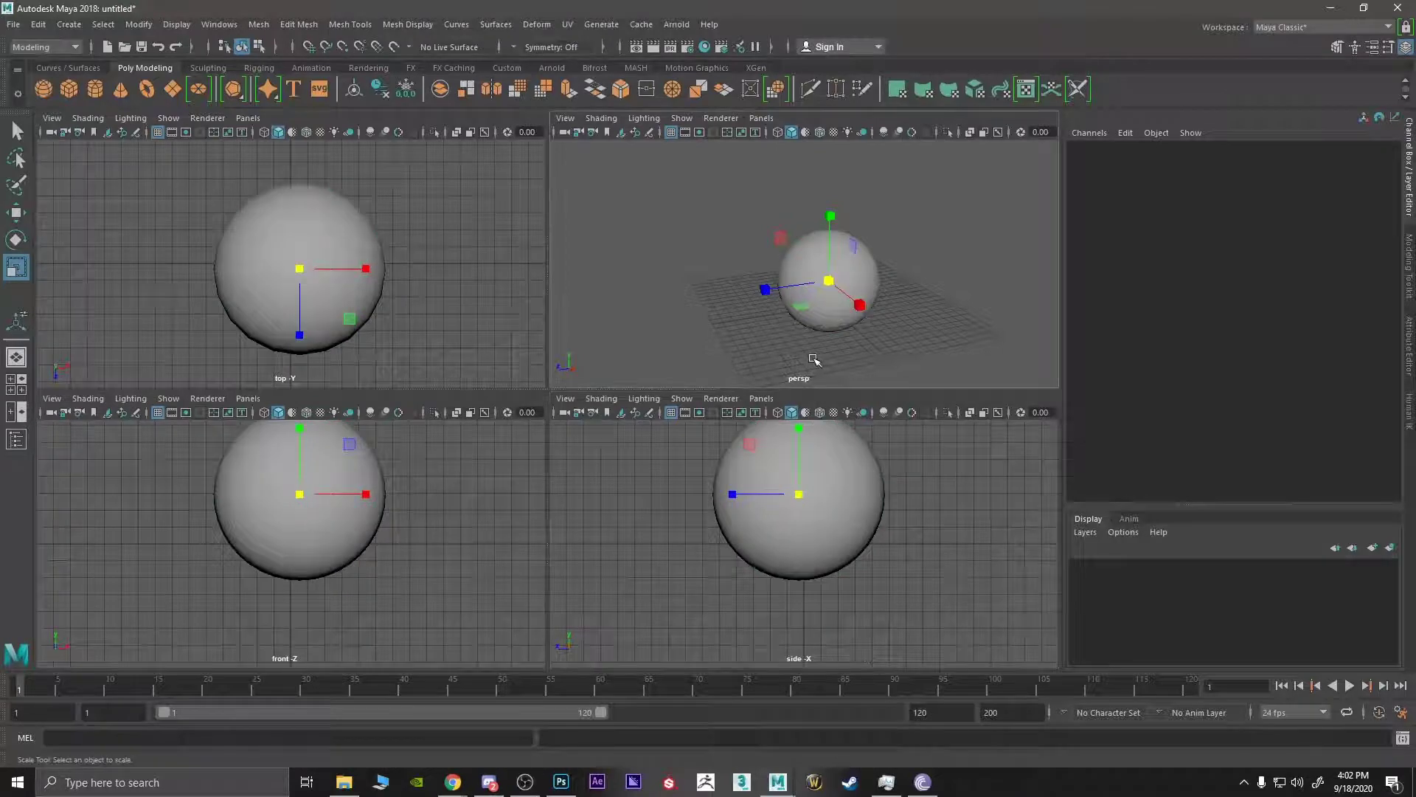
left_click(480, 290)
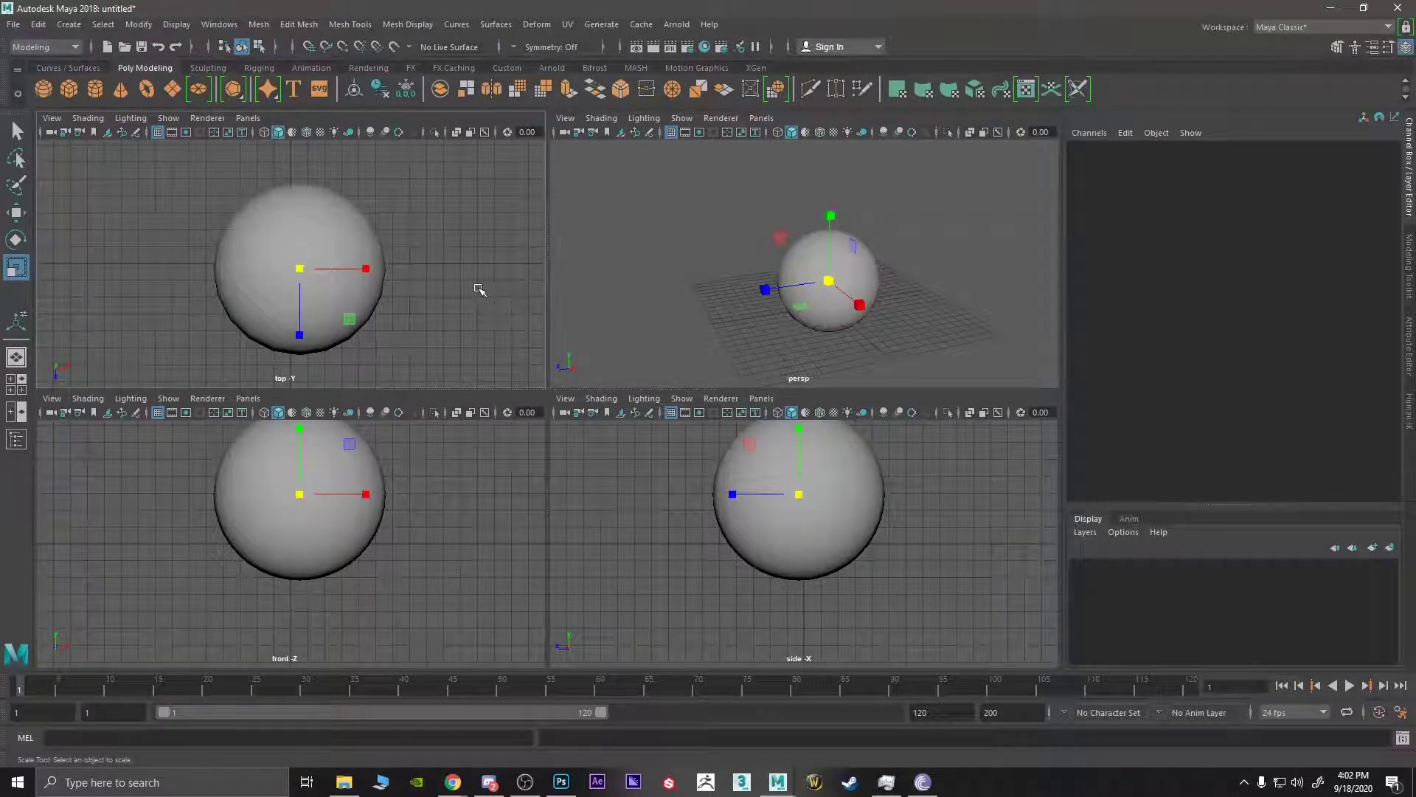
- Show the top, front and perspective views full size in turn, going back to the four-view layout between them
key("space")
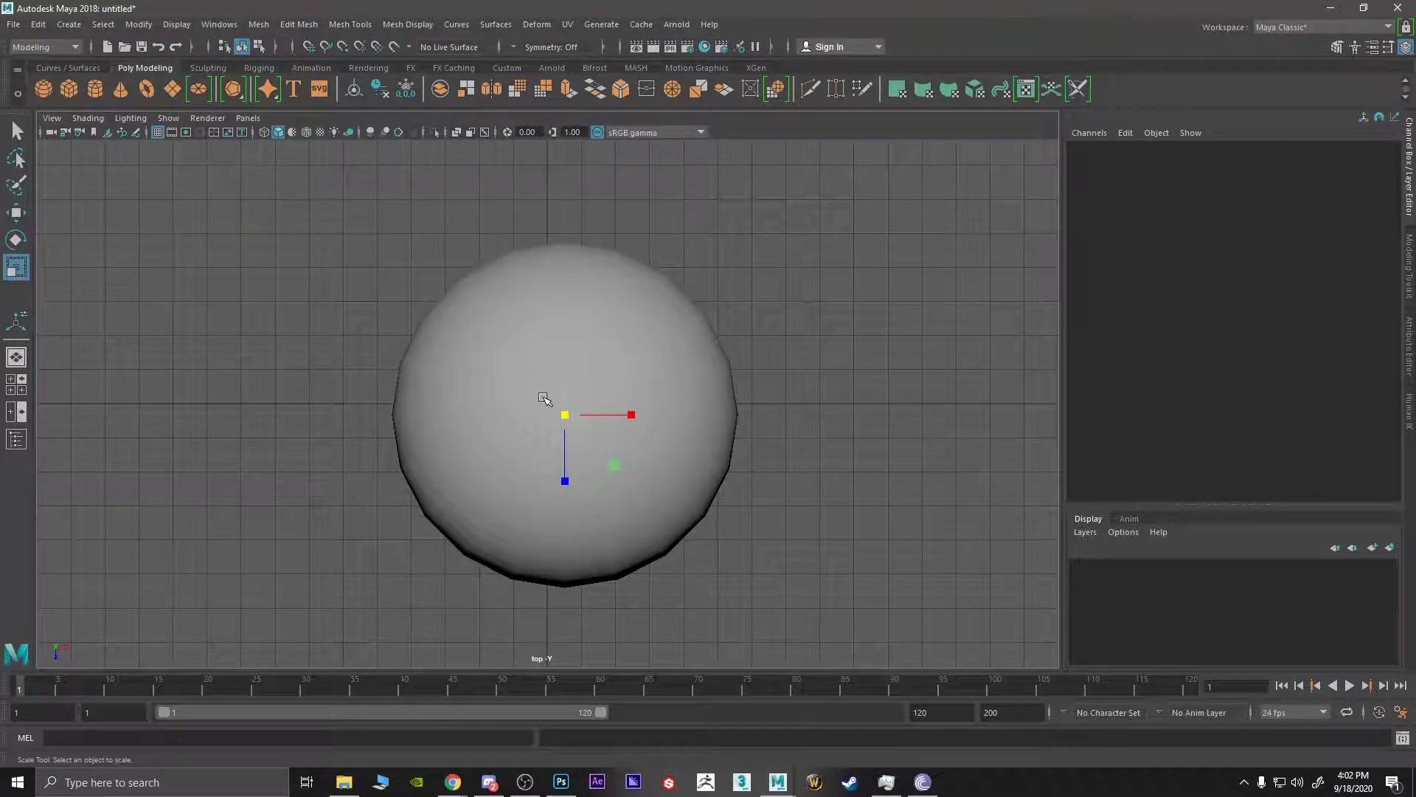
key("space")
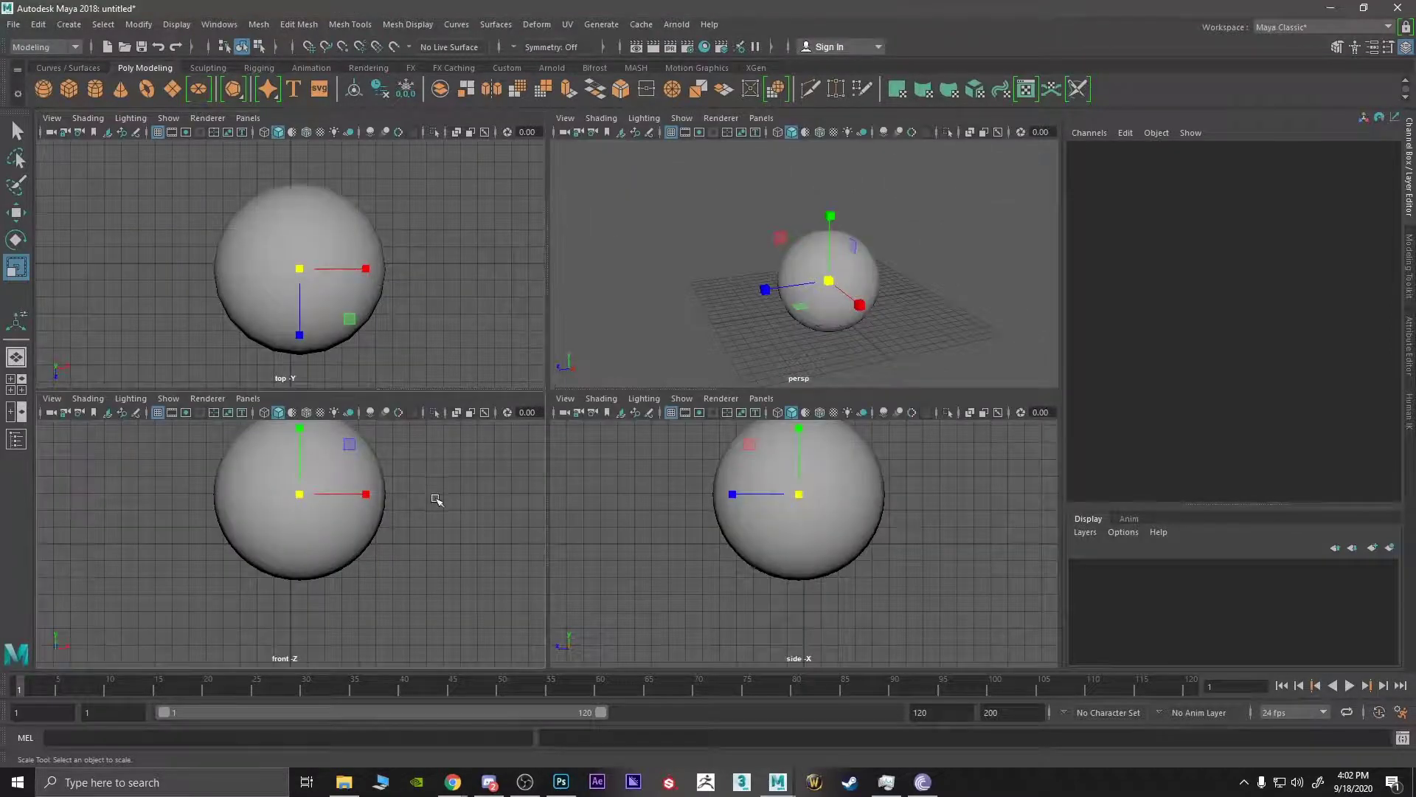
key("space")
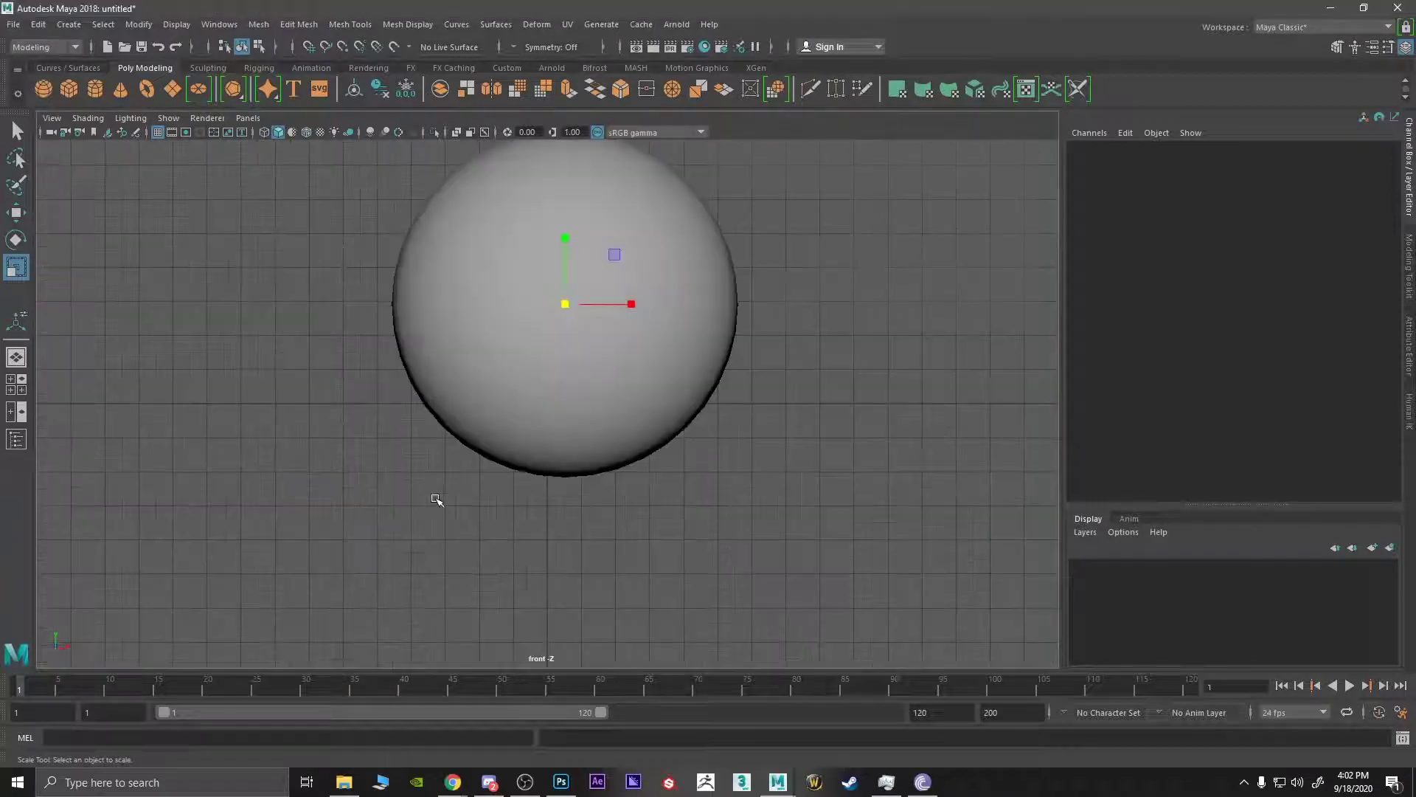
key("space")
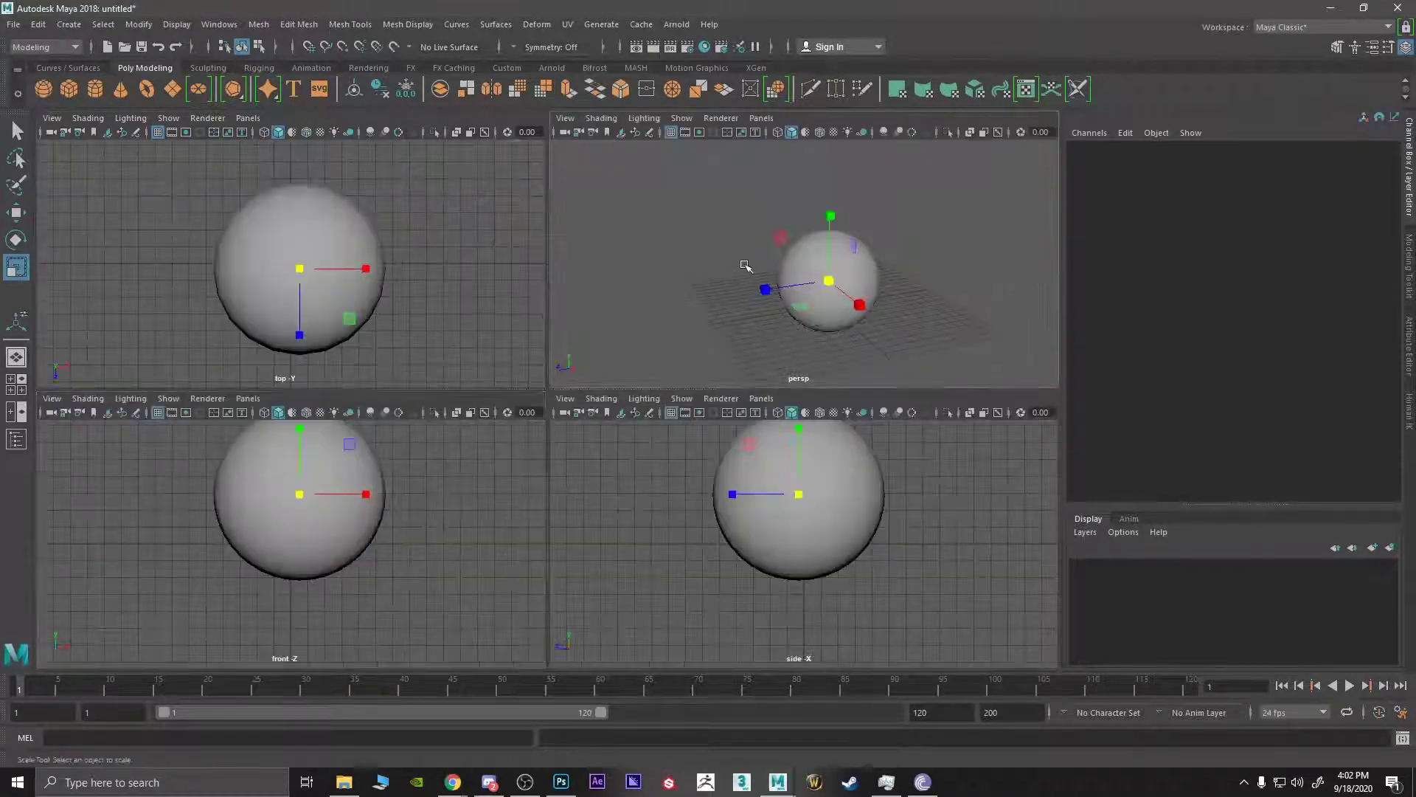
key("space")
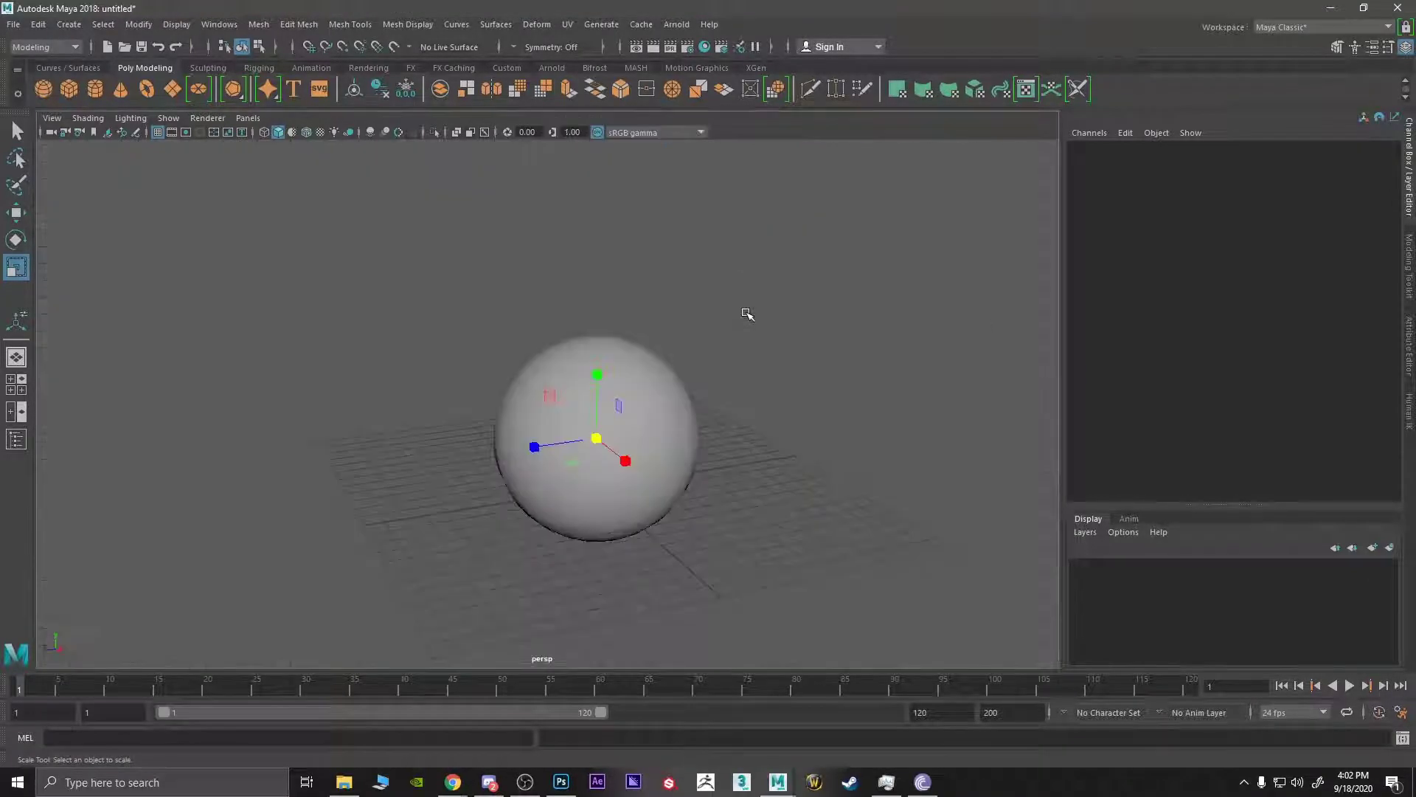
- Move the sphere along the Z axis until it stands beside the grid
left_click_drag(745, 315, 685, 391, "alt")
scroll(635, 400, "down", 3)
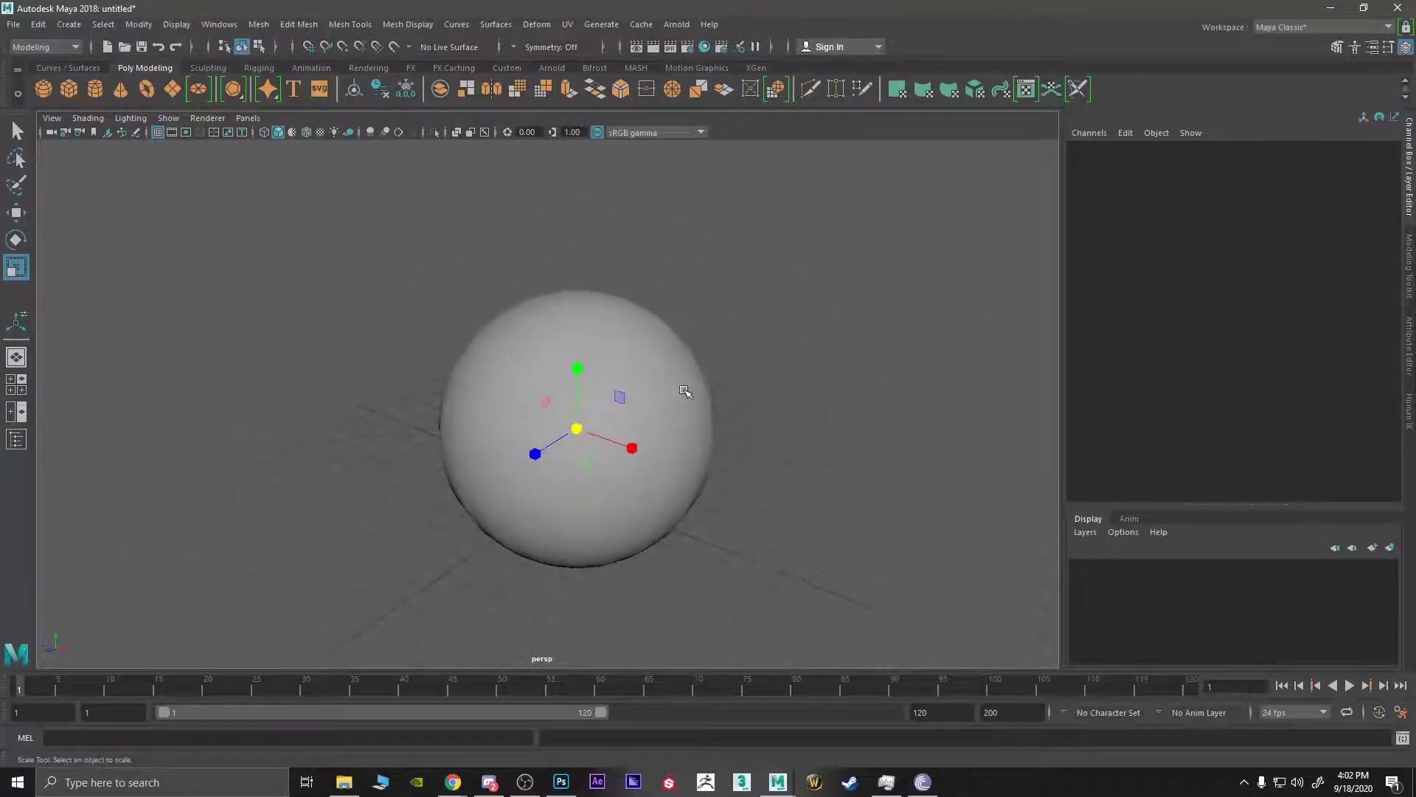
scroll(686, 420, "down", 5)
mouse_move(821, 412)
left_mouse_down("alt")
mouse_move(547, 421)
mouse_move(592, 432)
mouse_move(805, 417)
left_mouse_up("alt")
key("w")
left_click(610, 445)
key("q")
key("w")
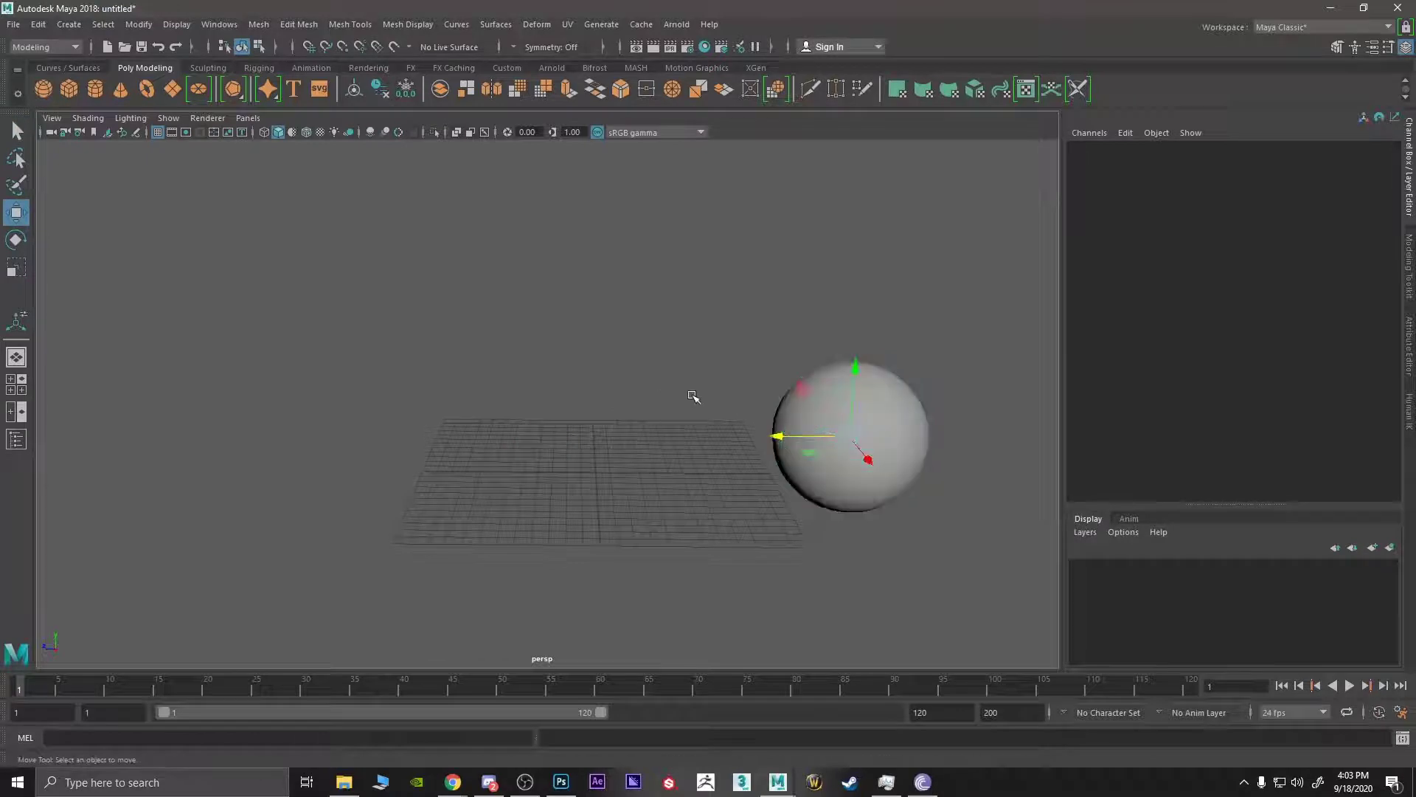
- Create a polygon cube, scale it uniformly to about 9.1 and move it along Z past the grid, opposite the sphere
left_click(68, 89)
key("r")
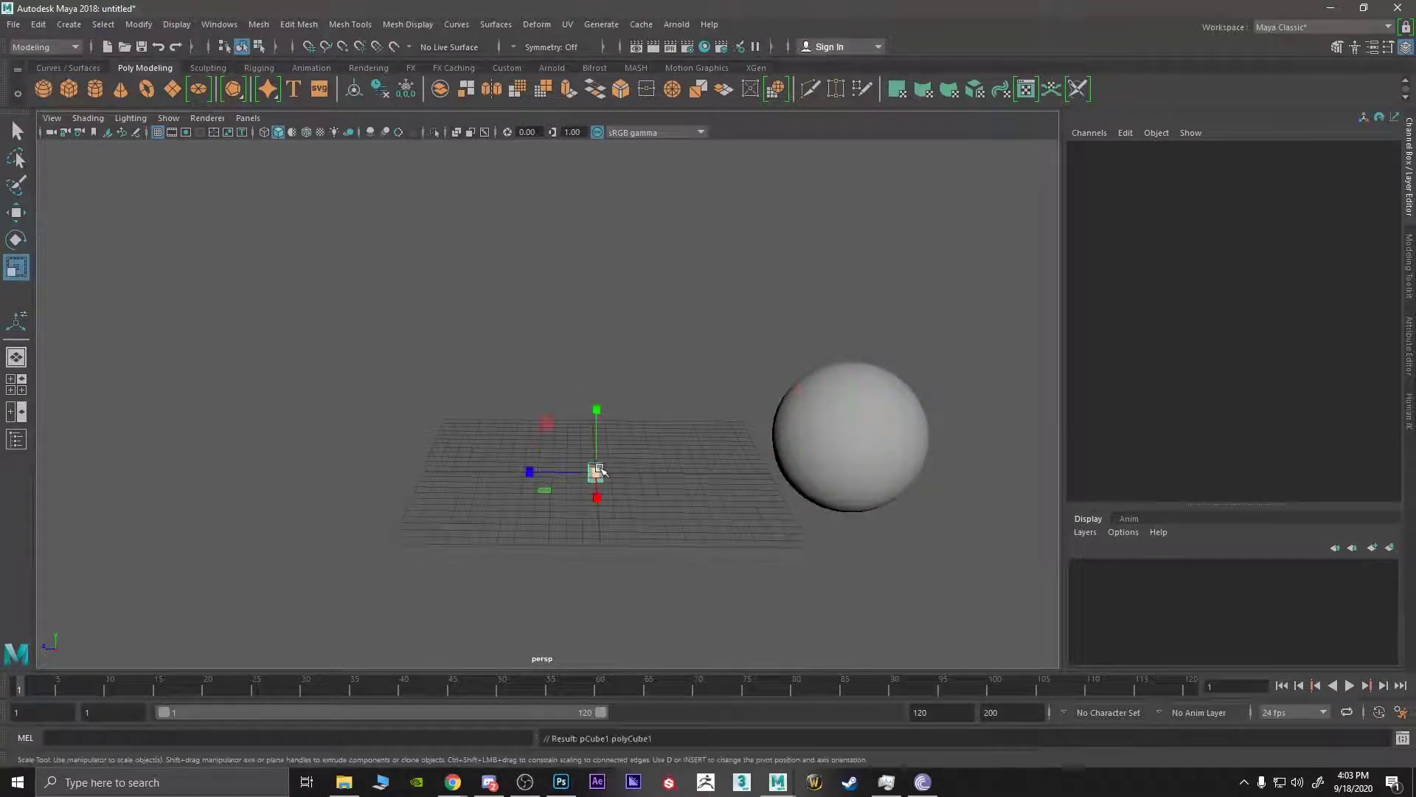
left_click_drag(596, 472, 696, 339)
key("w")
left_click_drag(527, 472, 122, 372)
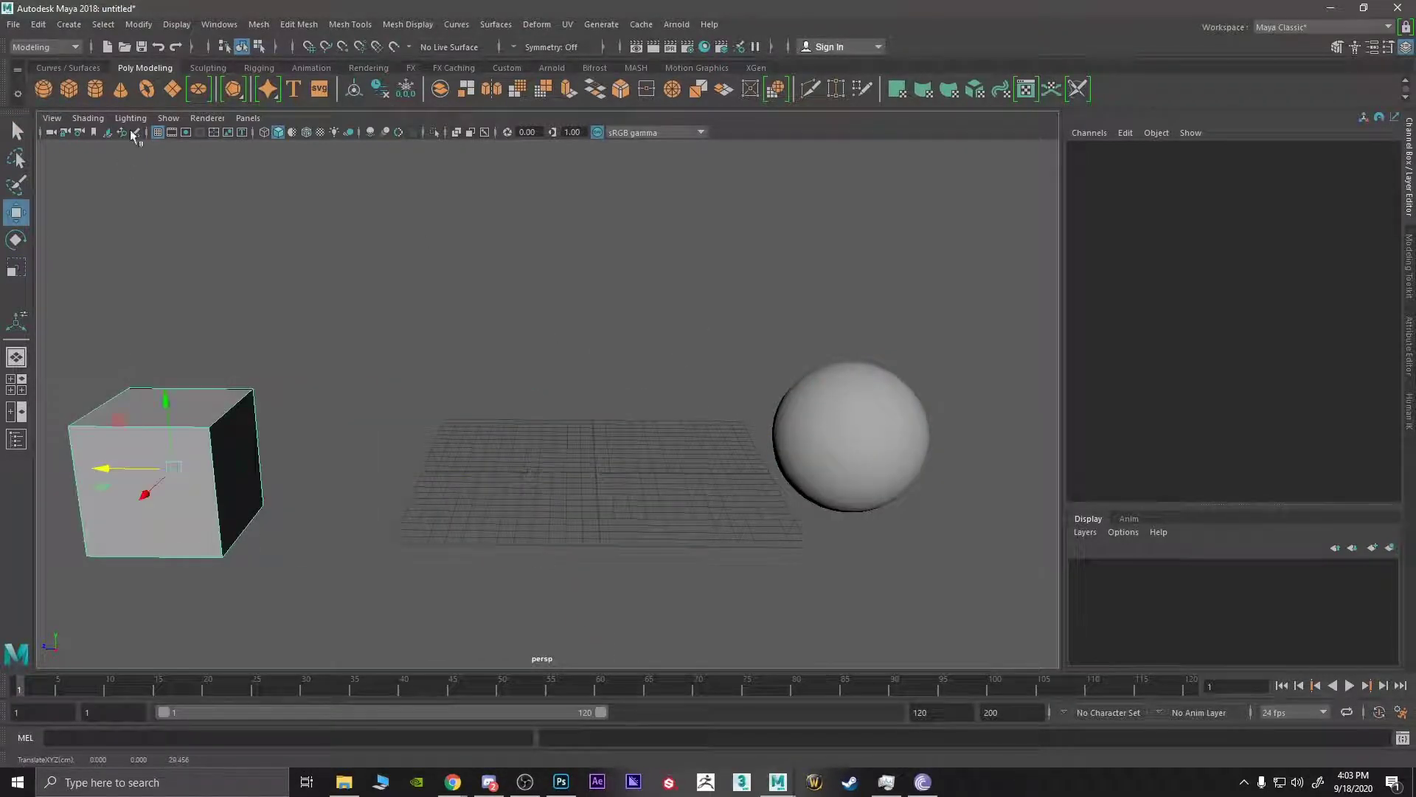
- Create a polygon cylinder, scale it up uniformly and move it along the X axis to stand behind the grid
left_click(95, 89)
key("r")
left_click_drag(596, 472, 568, 347)
key("w")
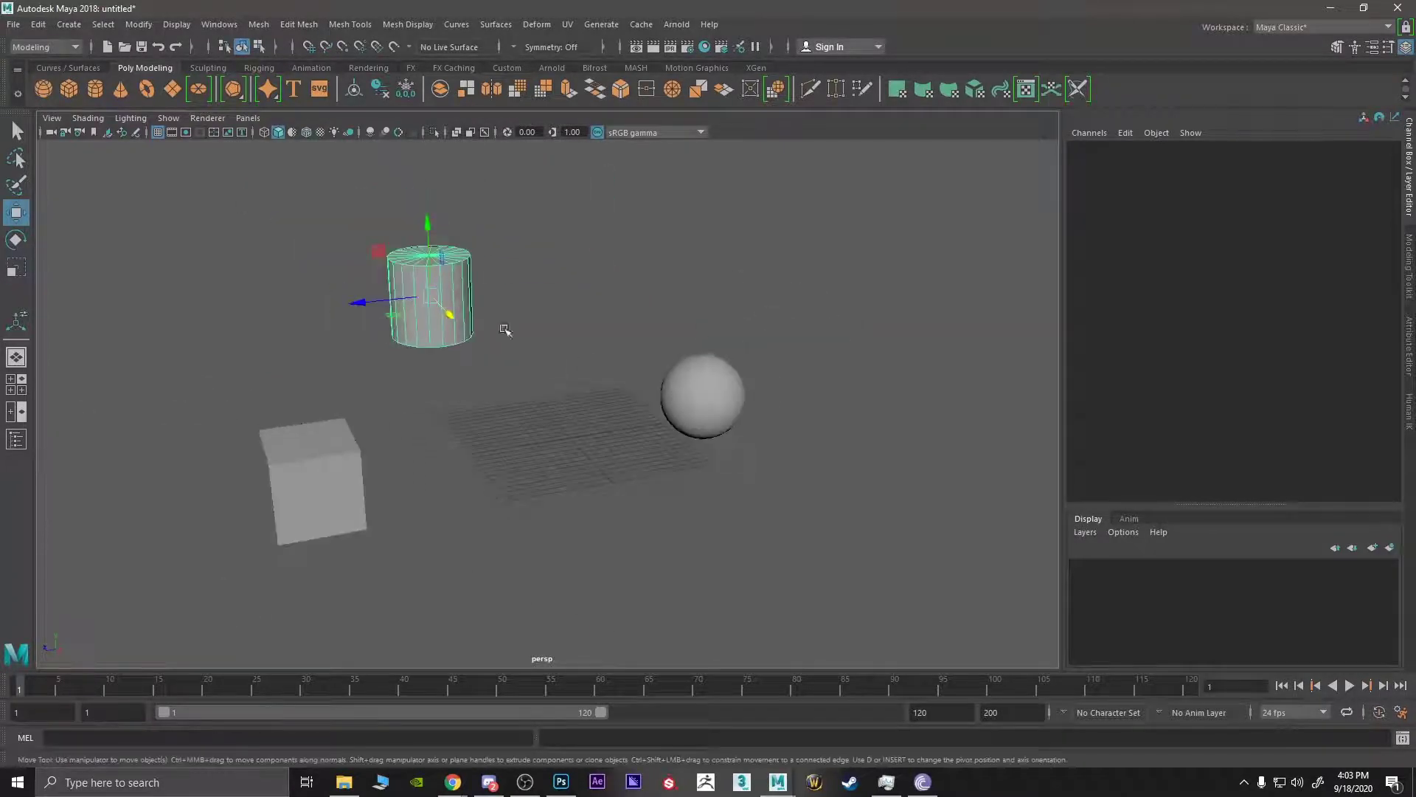
- Create a polygon torus, scale it up uniformly and move it to about -48 along Z, beyond the sphere
left_click(146, 89)
key("r")
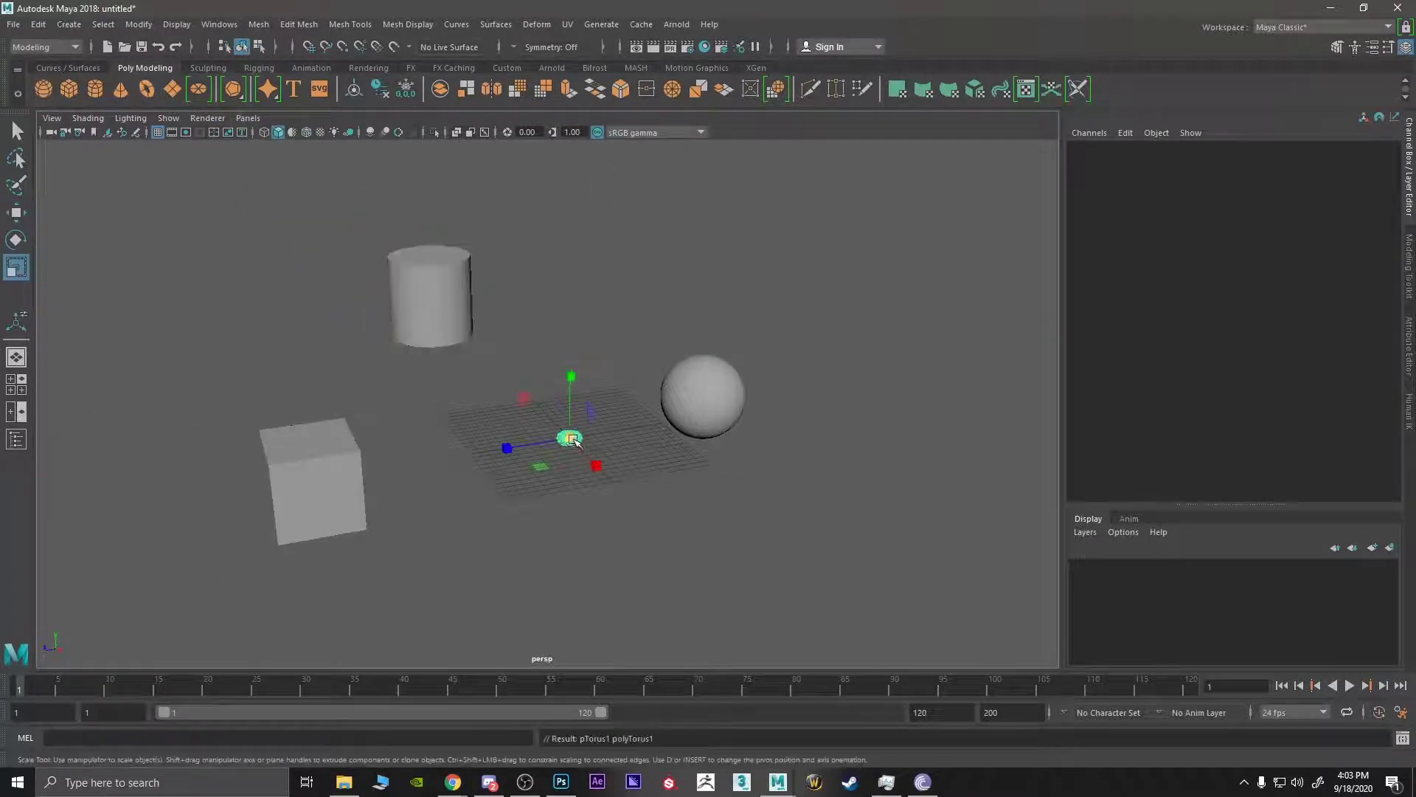
left_click_drag(574, 440, 711, 246)
key("w")
left_click_drag(509, 447, 696, 459)
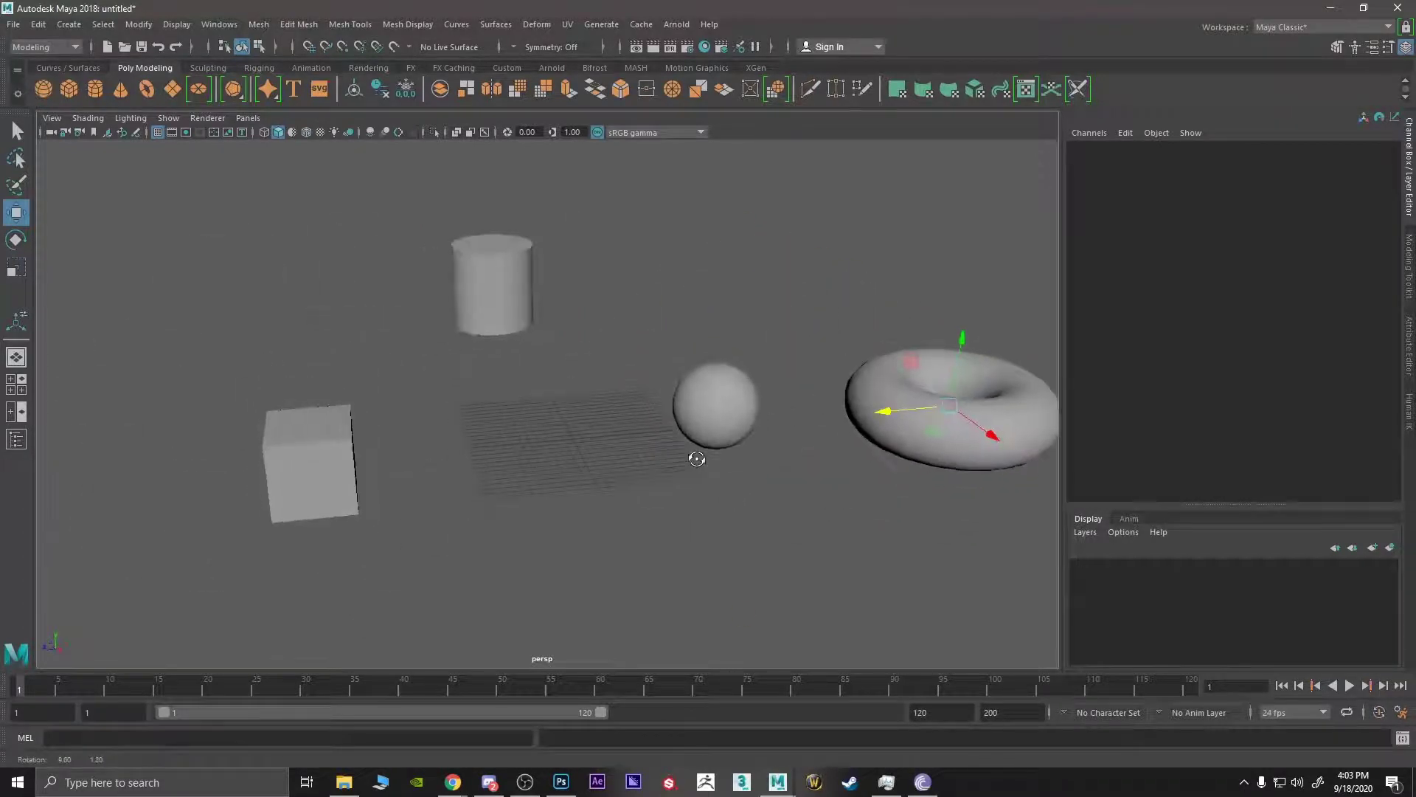
scroll(885, 464, "down", 1)
left_click(869, 429)
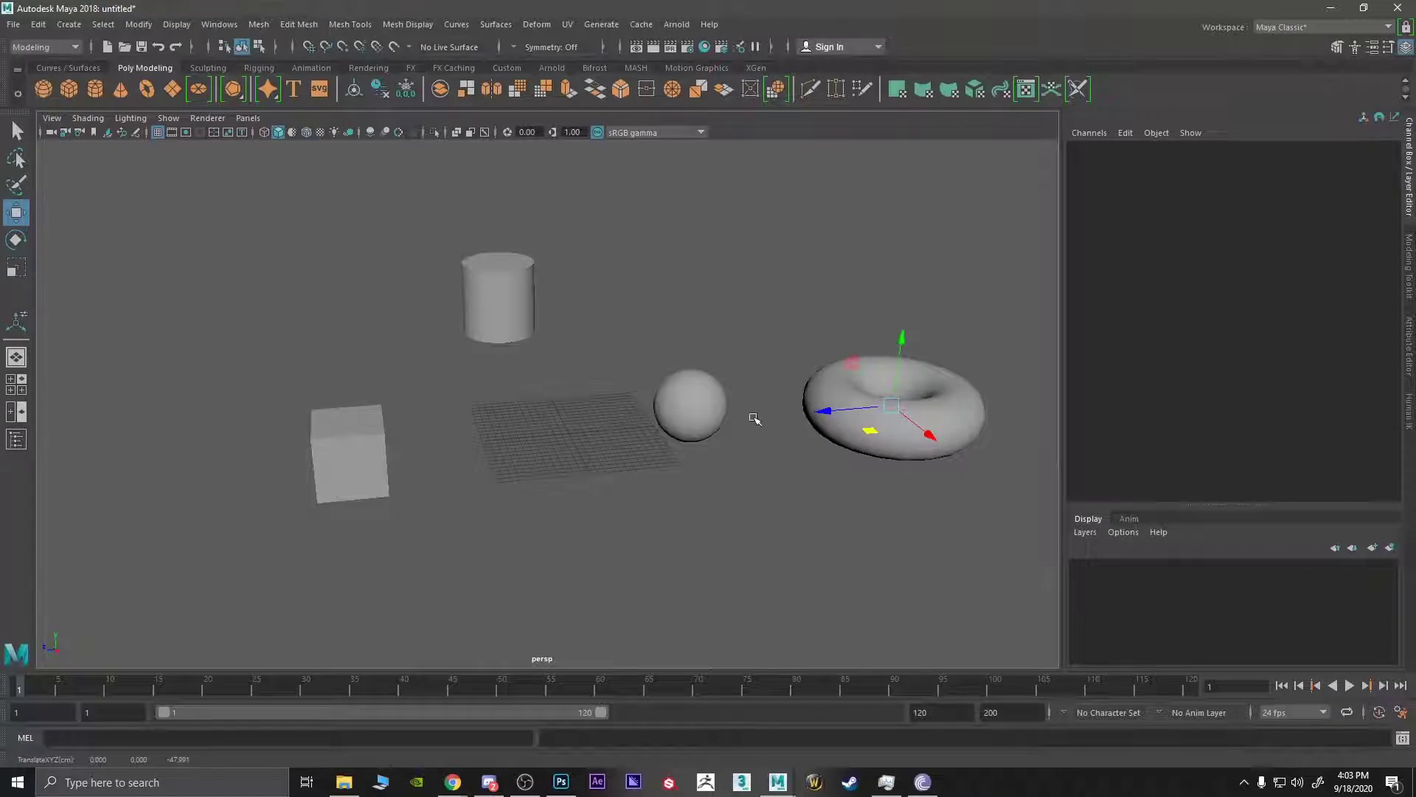
- Delete the sphere, the torus and the cylinder, keeping only the cube
left_click(689, 408)
key("Delete")
left_click(812, 418)
key("Delete")
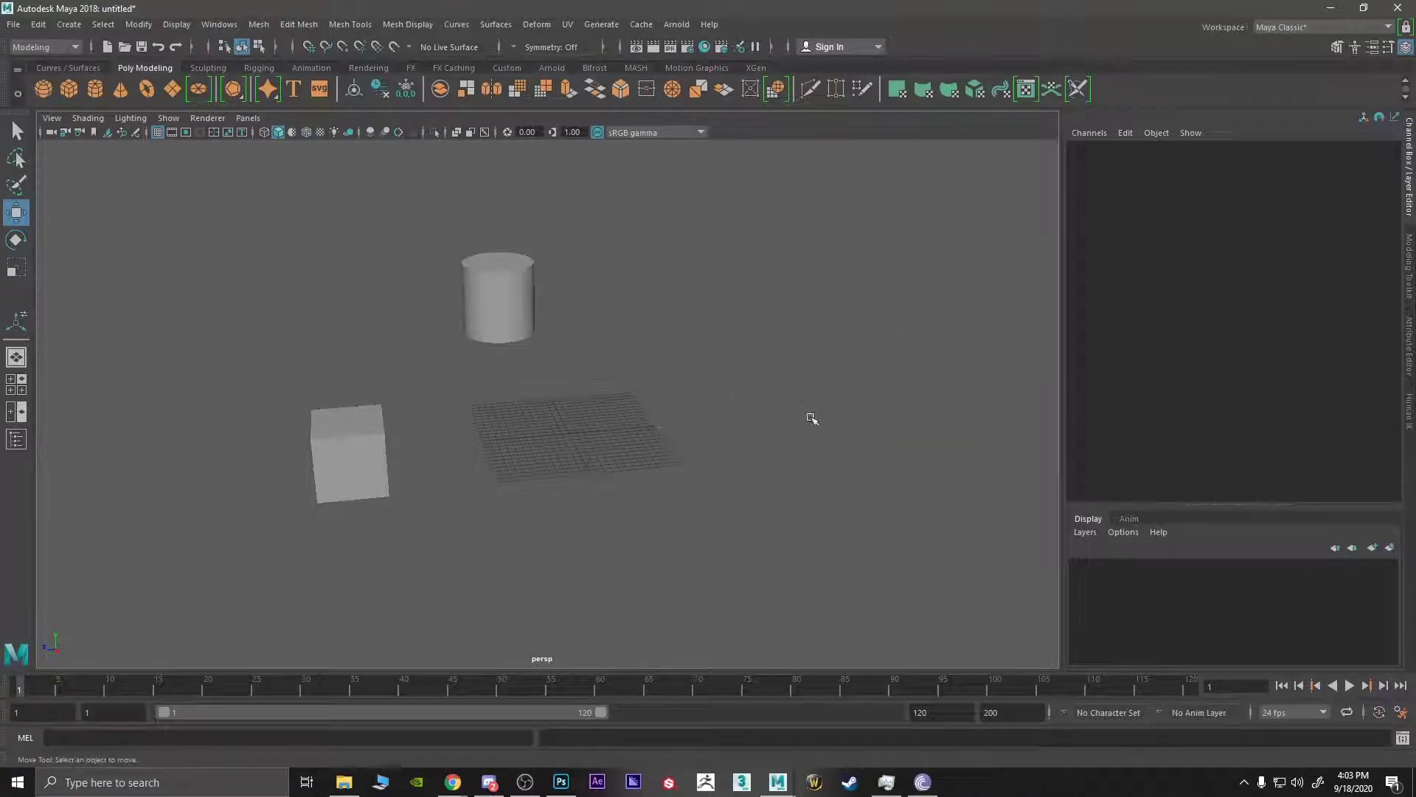
left_click(498, 299)
key("Delete")
- Move the cube back onto the grid to about X -3.9 and Z -1.6, and frame it in the view
left_click(377, 459)
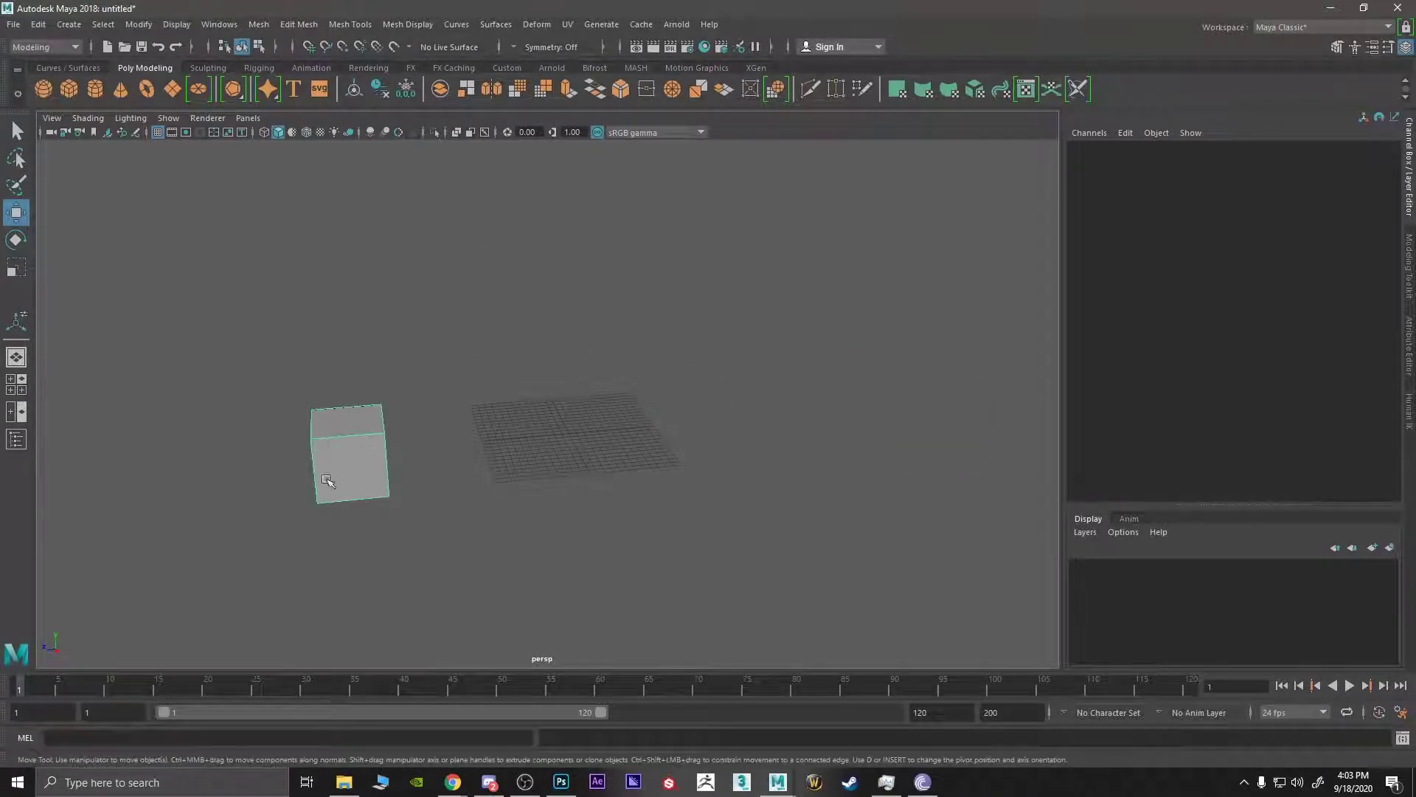
key("q")
left_click(340, 457)
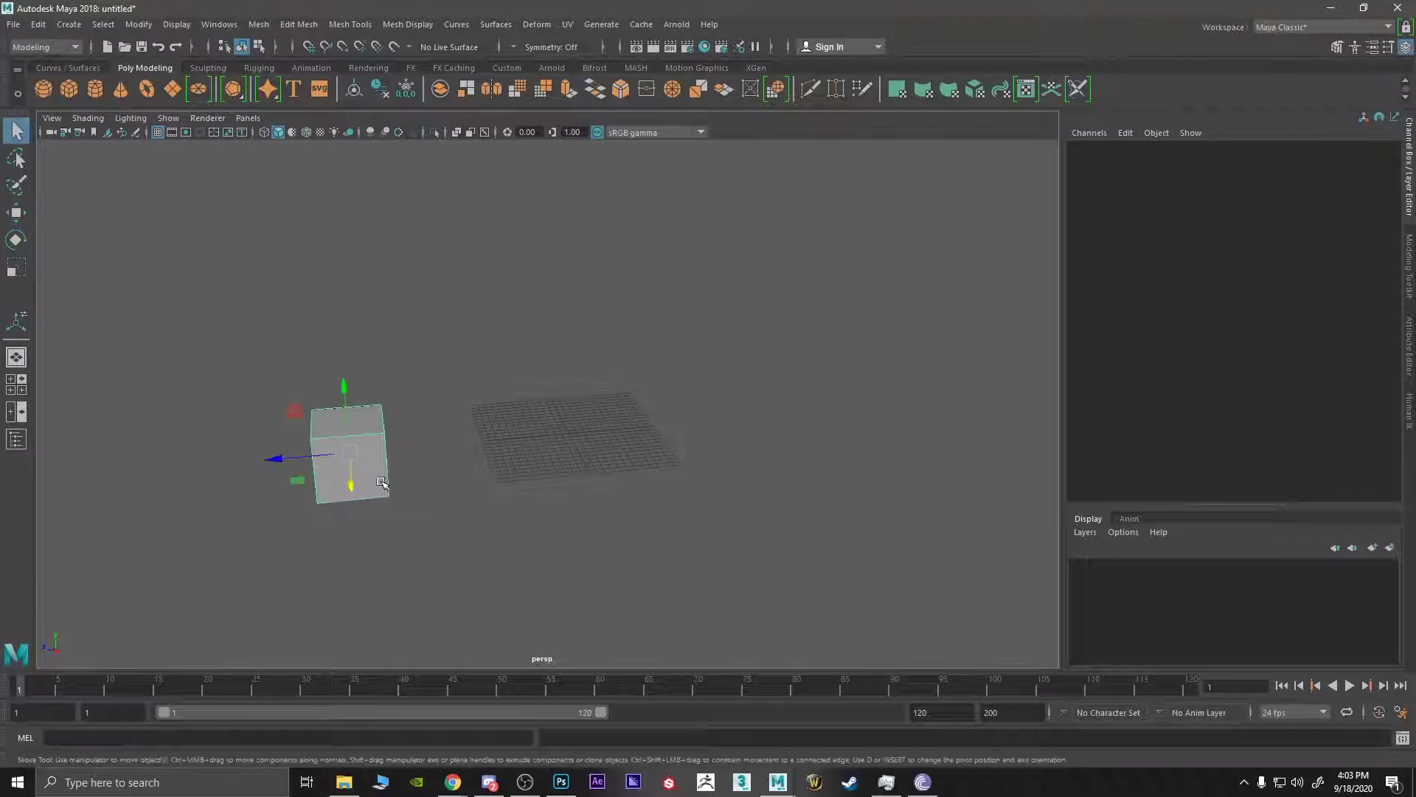
key("w")
left_click_drag(288, 460, 542, 414)
scroll(544, 415, "up", 3)
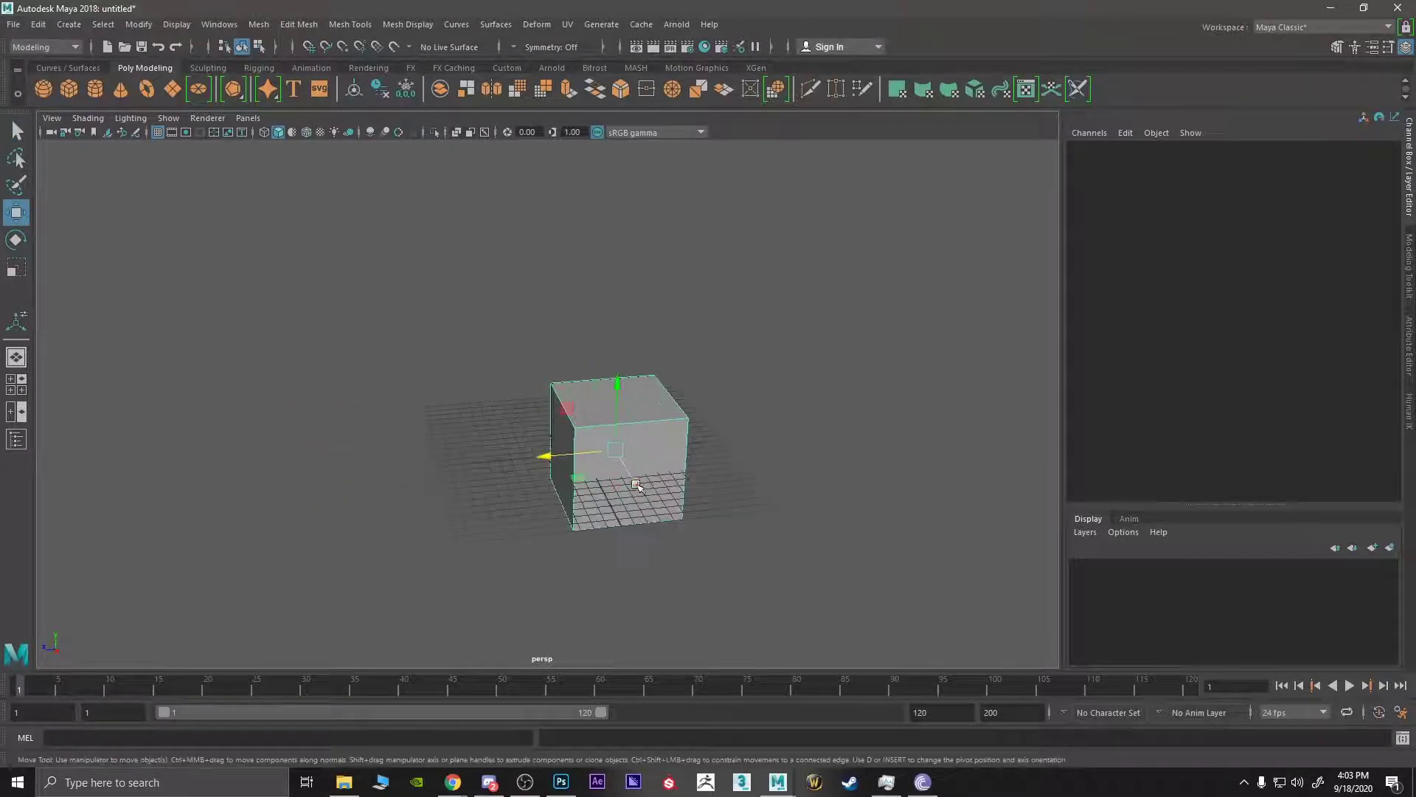
left_click_drag(632, 483, 632, 443)
key("f")
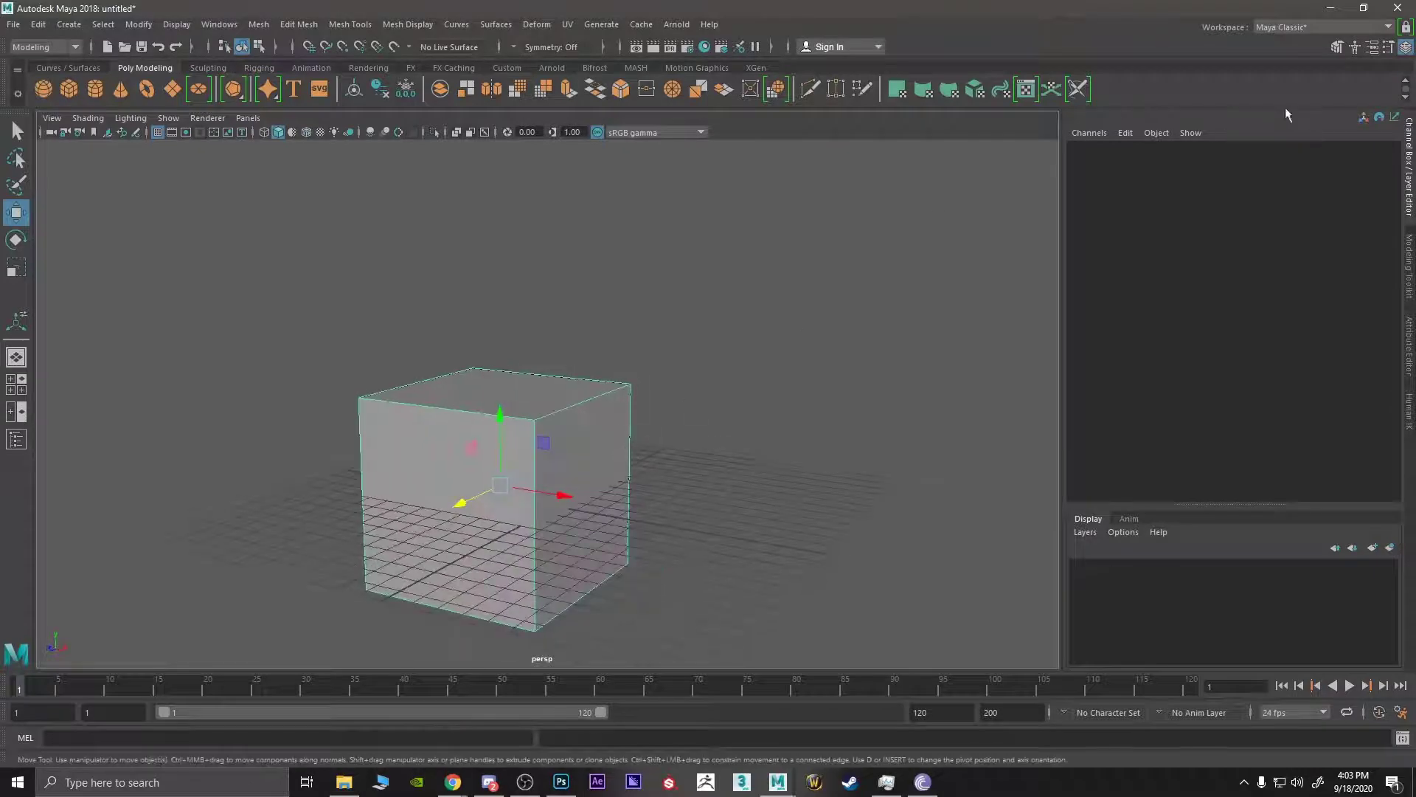
- Look through the Tool Settings, Channel Box, Modeling Toolkit and Human IK panels
left_click(1389, 46)
left_click(509, 136)
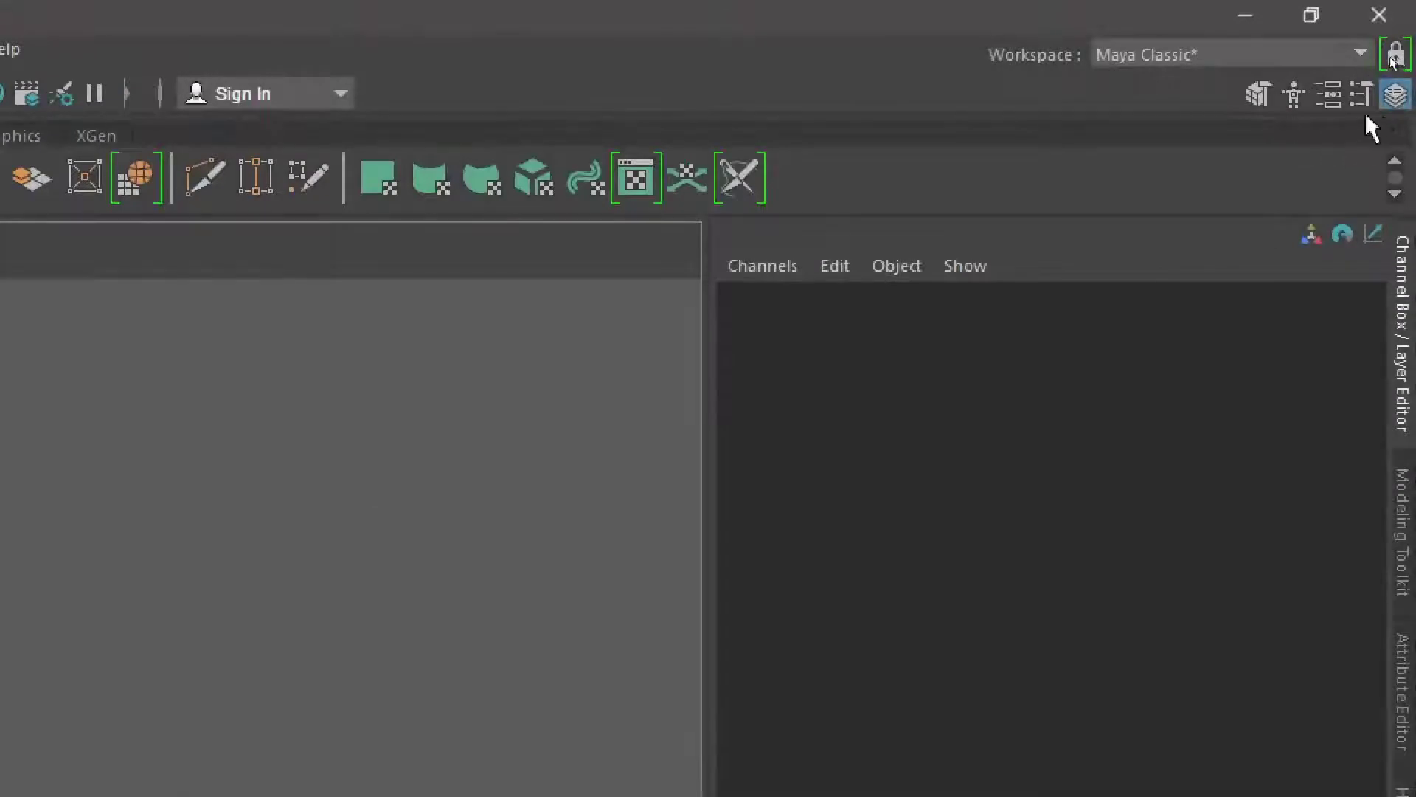
left_click(1395, 99)
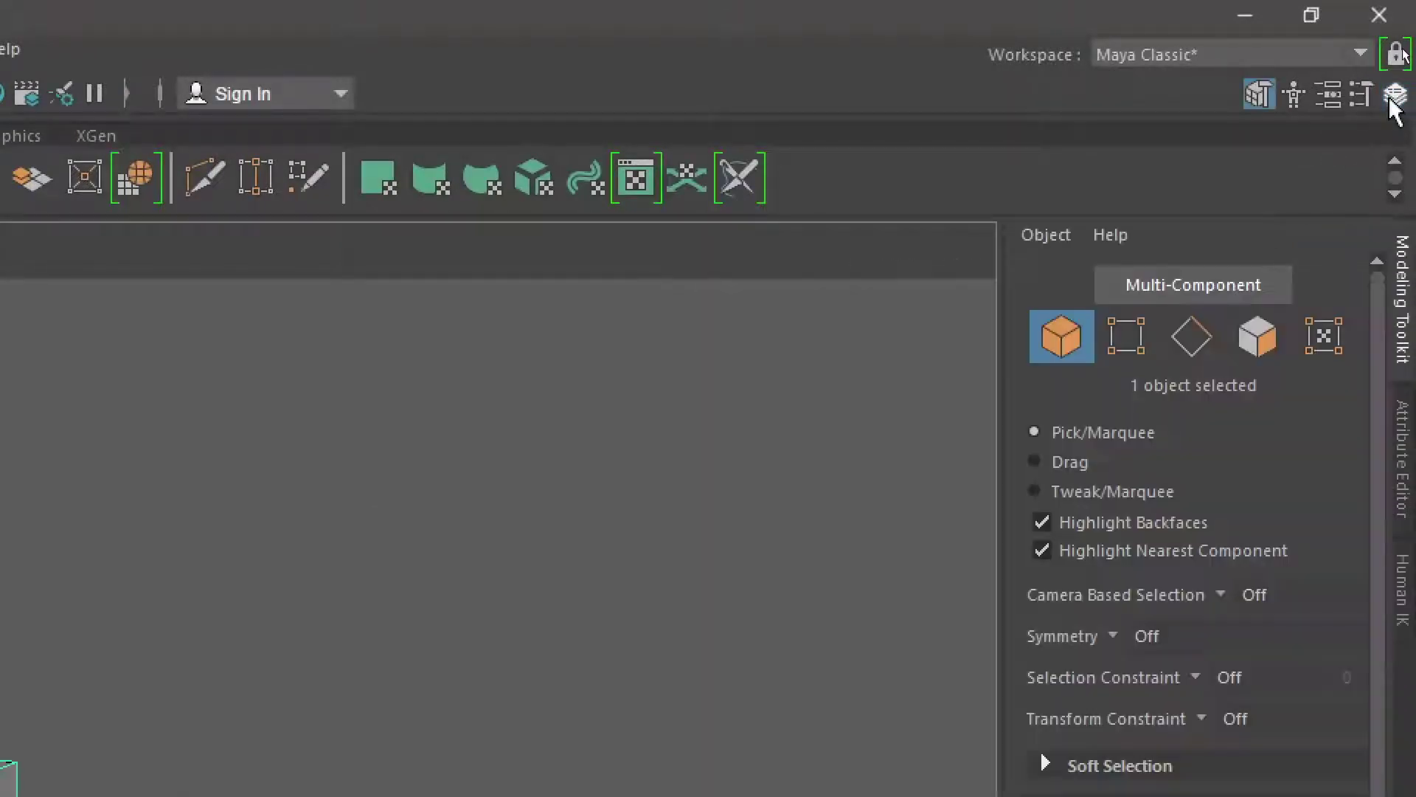
left_click(1395, 100)
left_click(1256, 96)
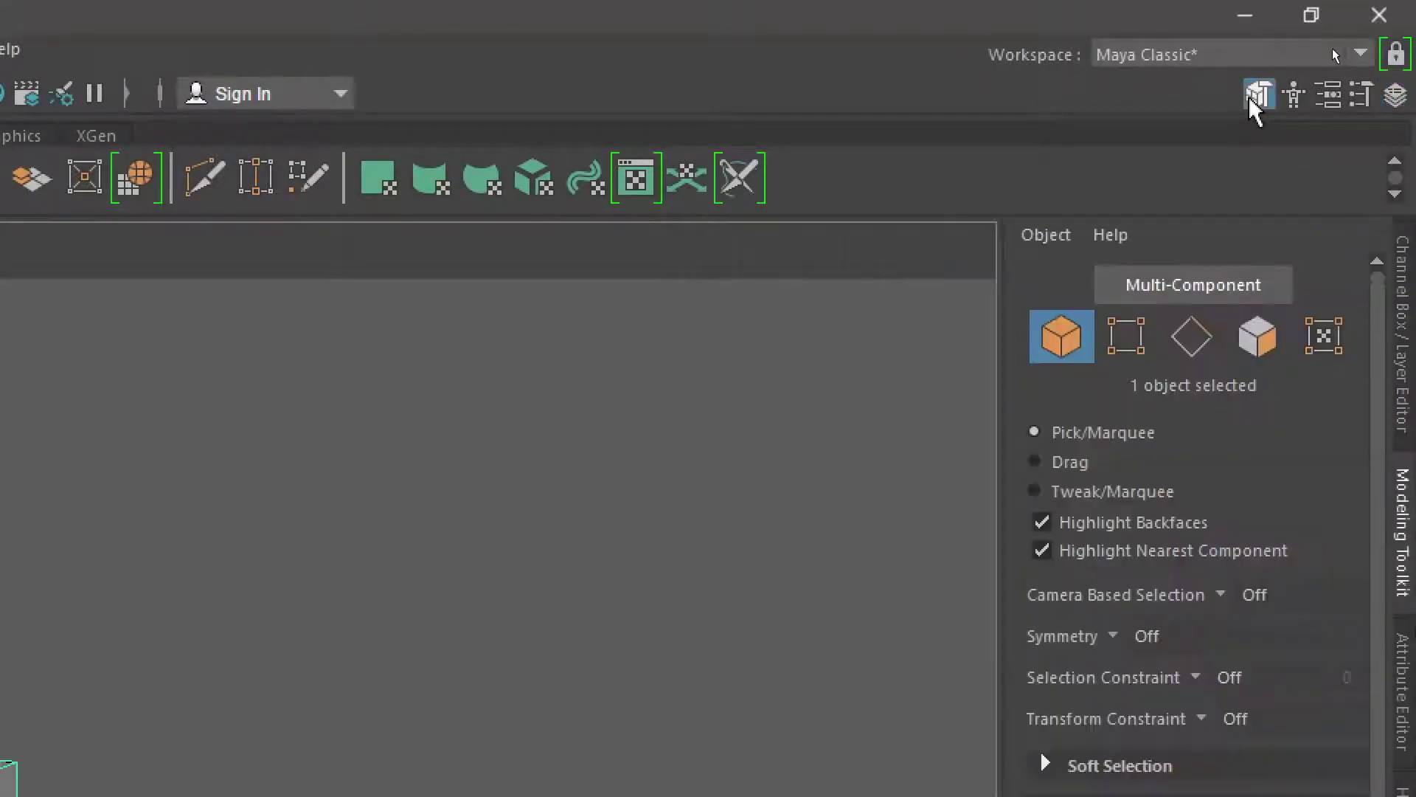
left_click(1294, 95)
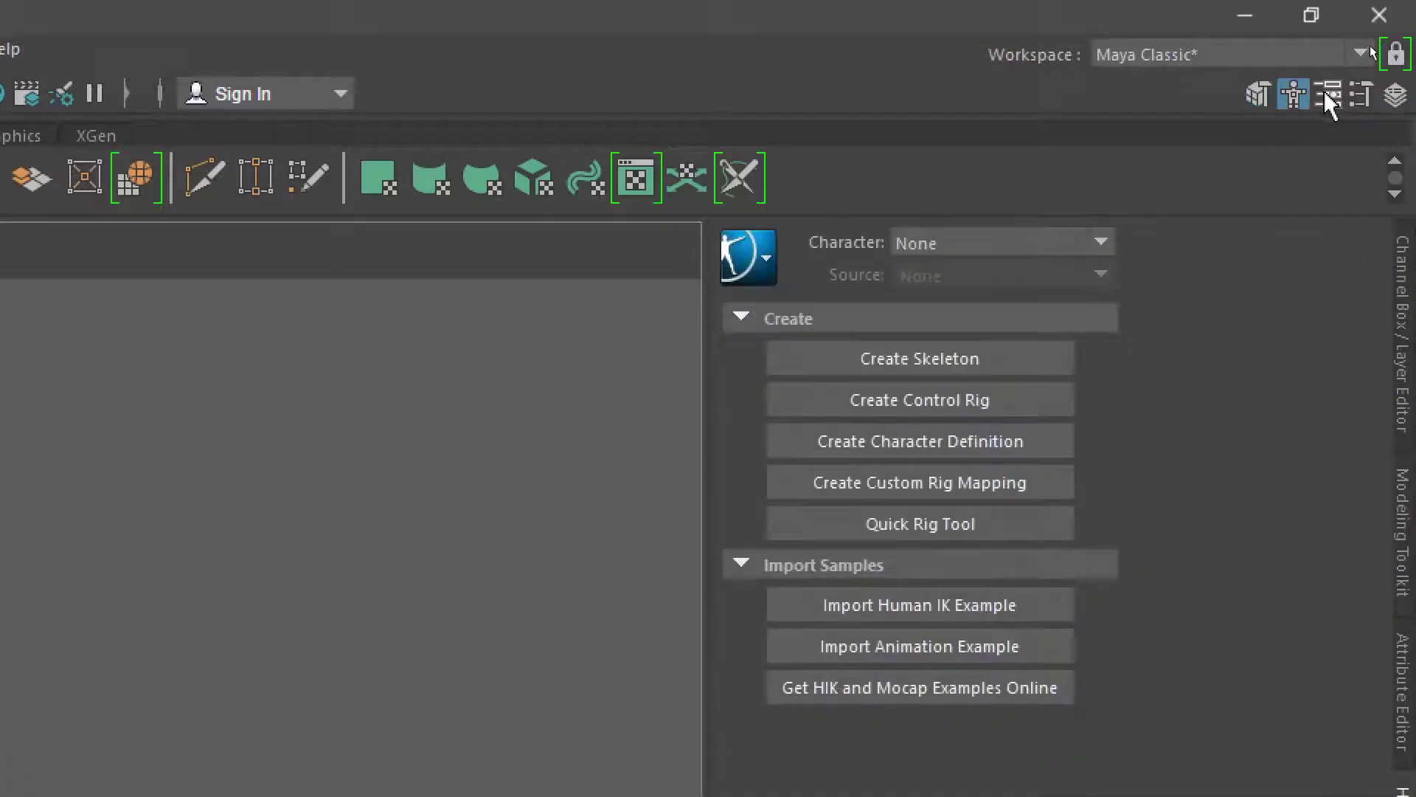
- Show the cube's transform attributes in the Attribute Editor and move the cube across the ground plane to about X -8.2 and Z -3.0
left_click(1328, 96)
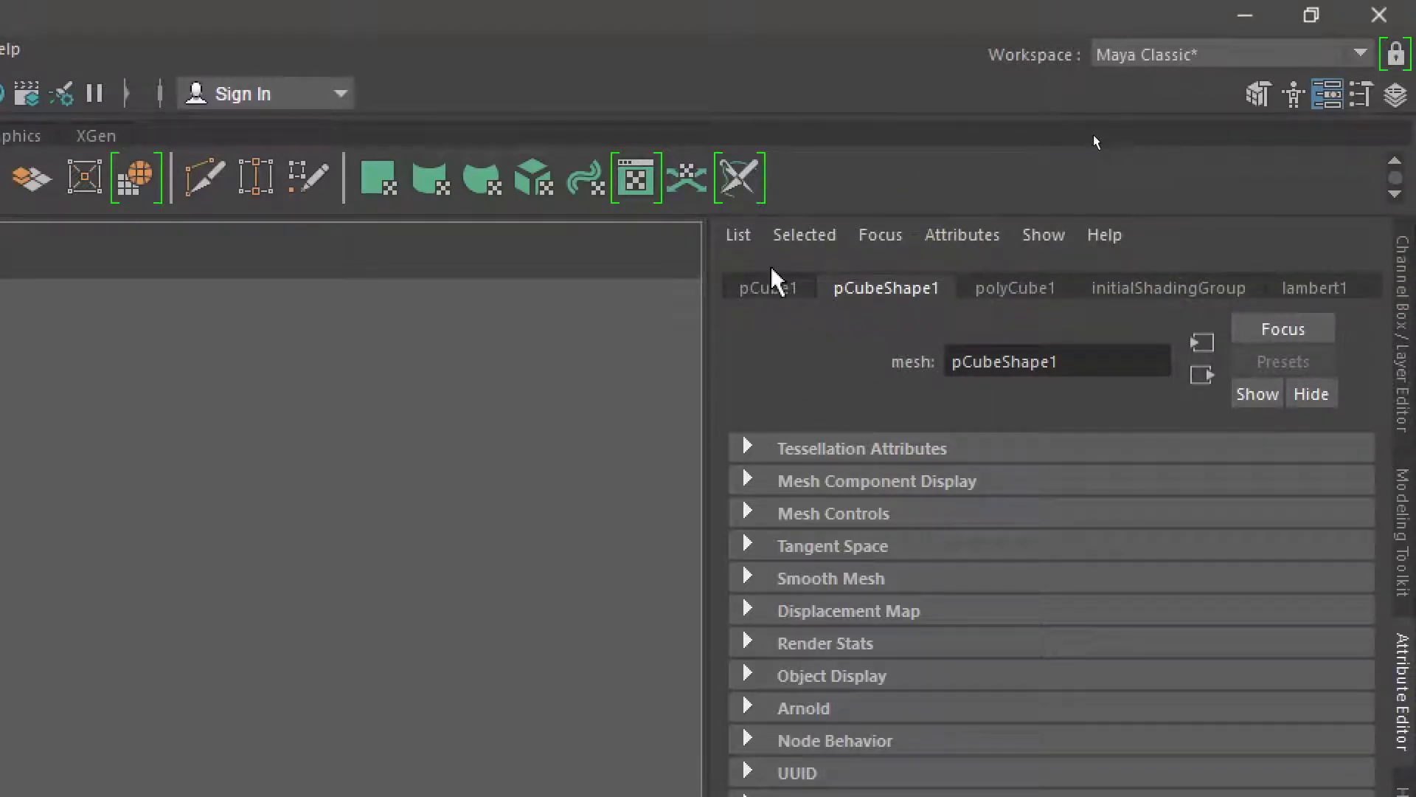
left_click(768, 289)
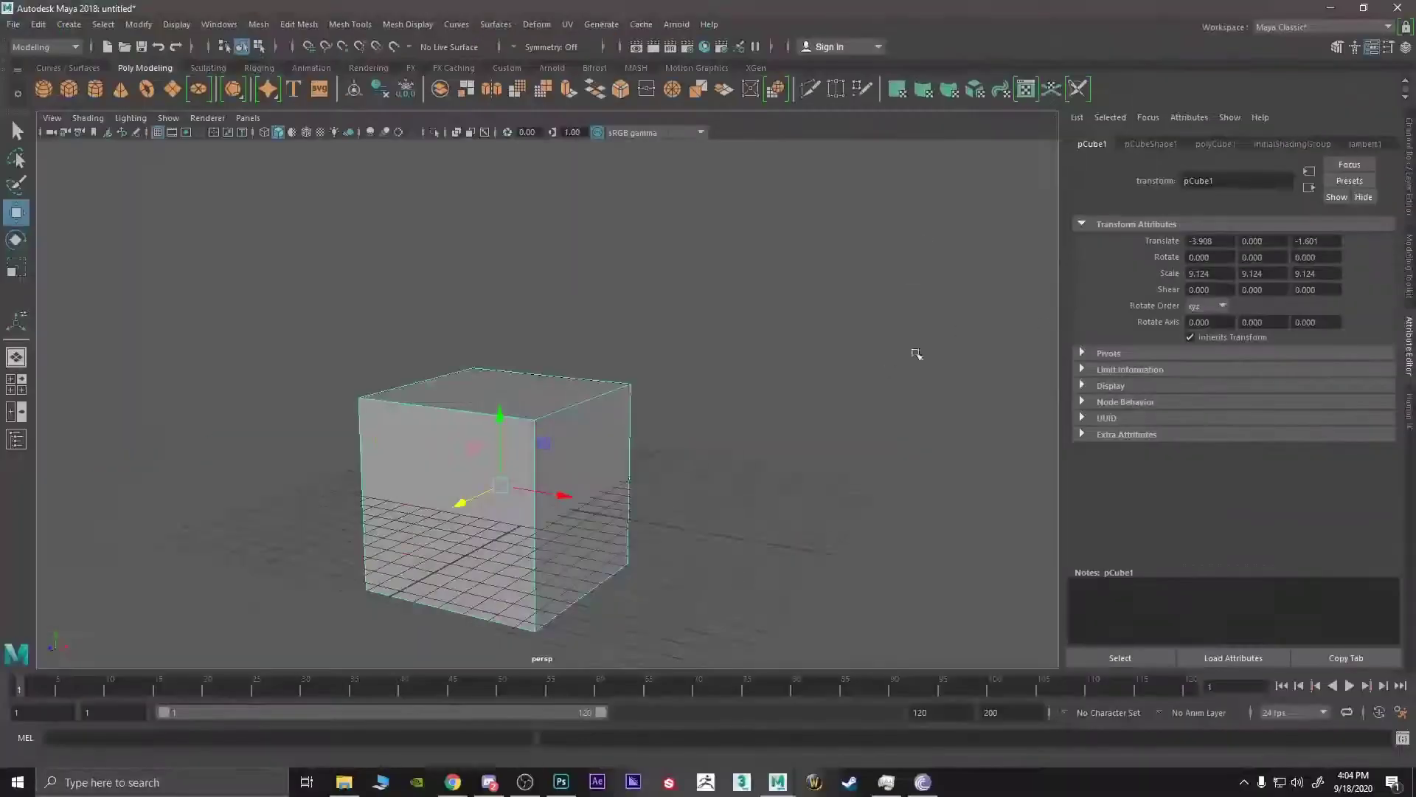
left_click_drag(916, 354, 793, 404, "alt")
left_click_drag(569, 440, 557, 380)
left_click(607, 458)
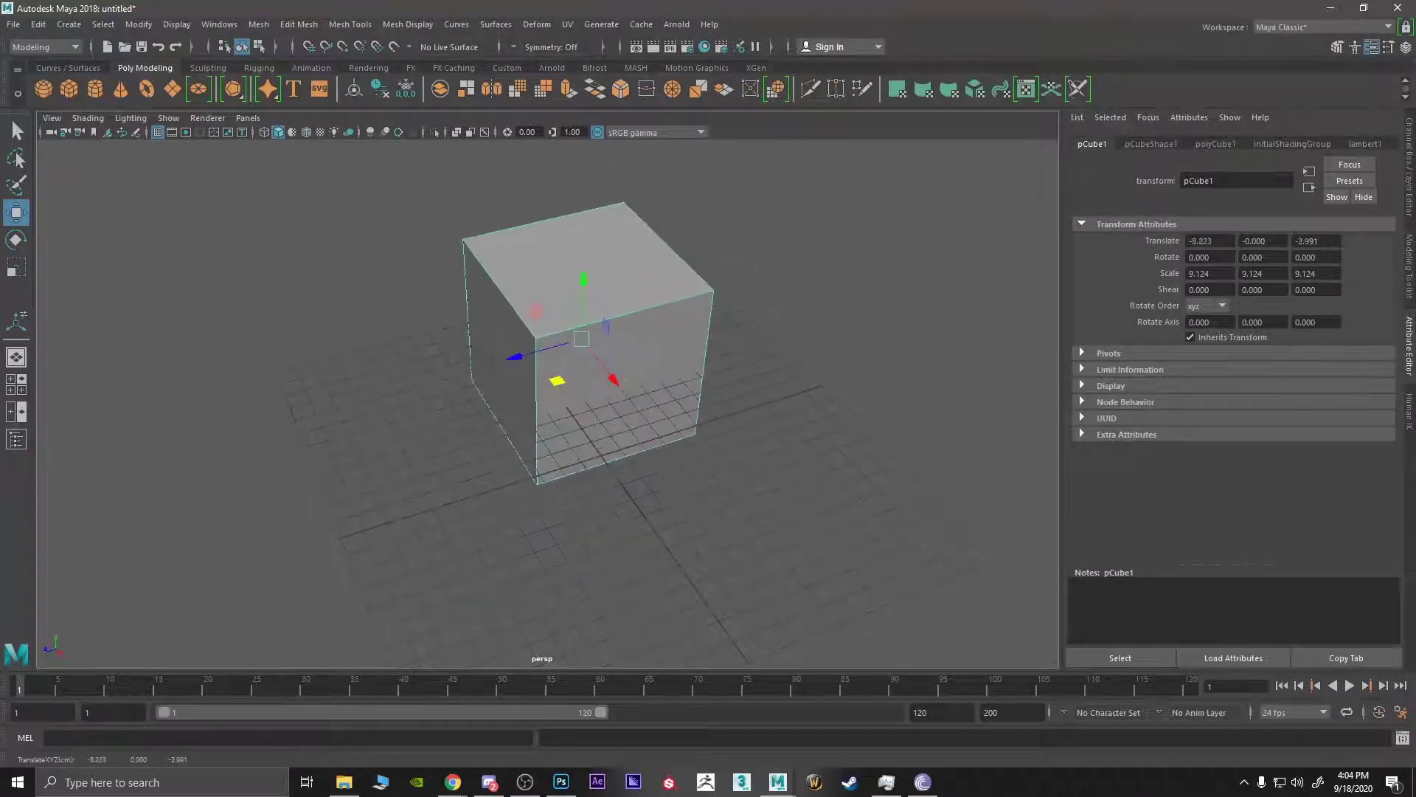
key("f")
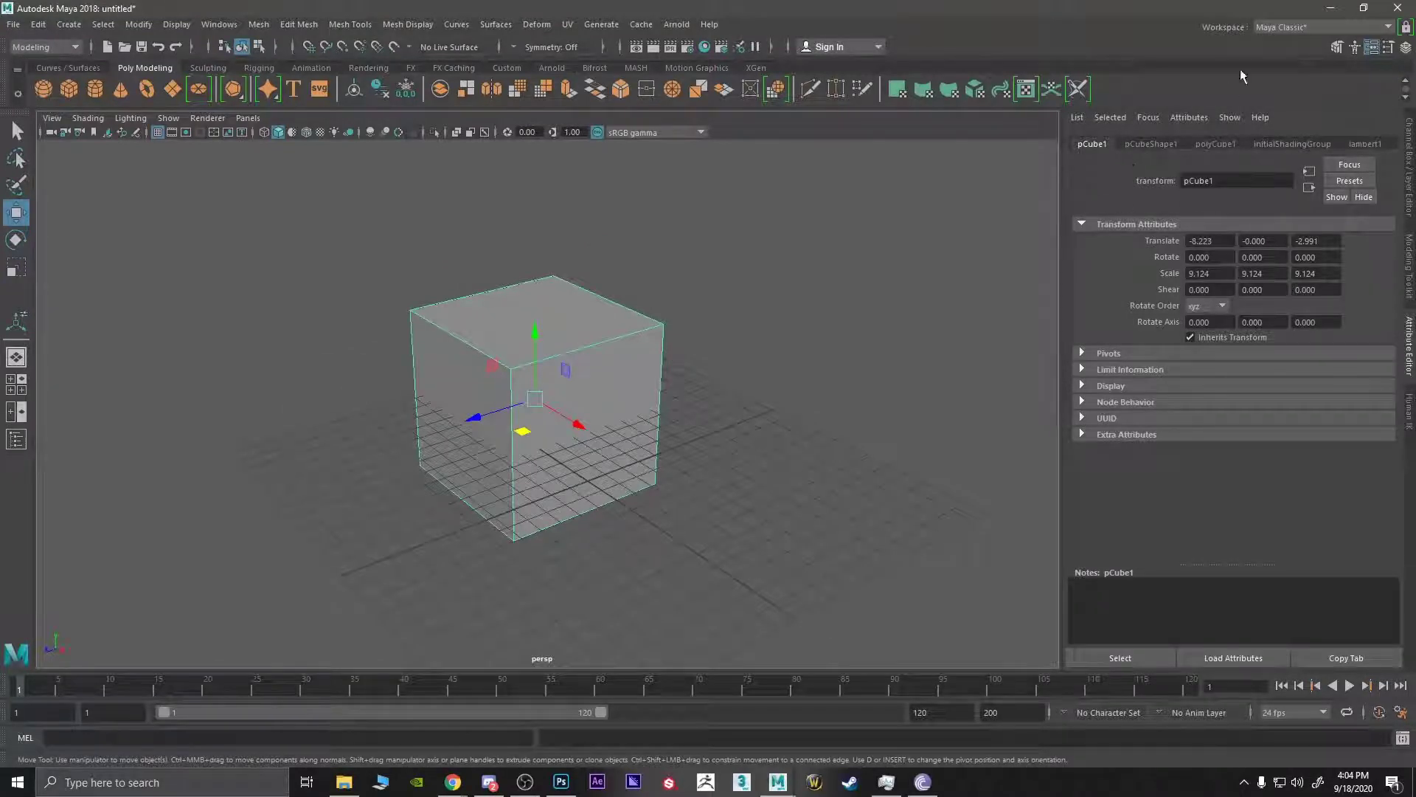
- Set the cube's width, height and depth subdivisions to 6 each in its polyCube1 history
left_click(1205, 144)
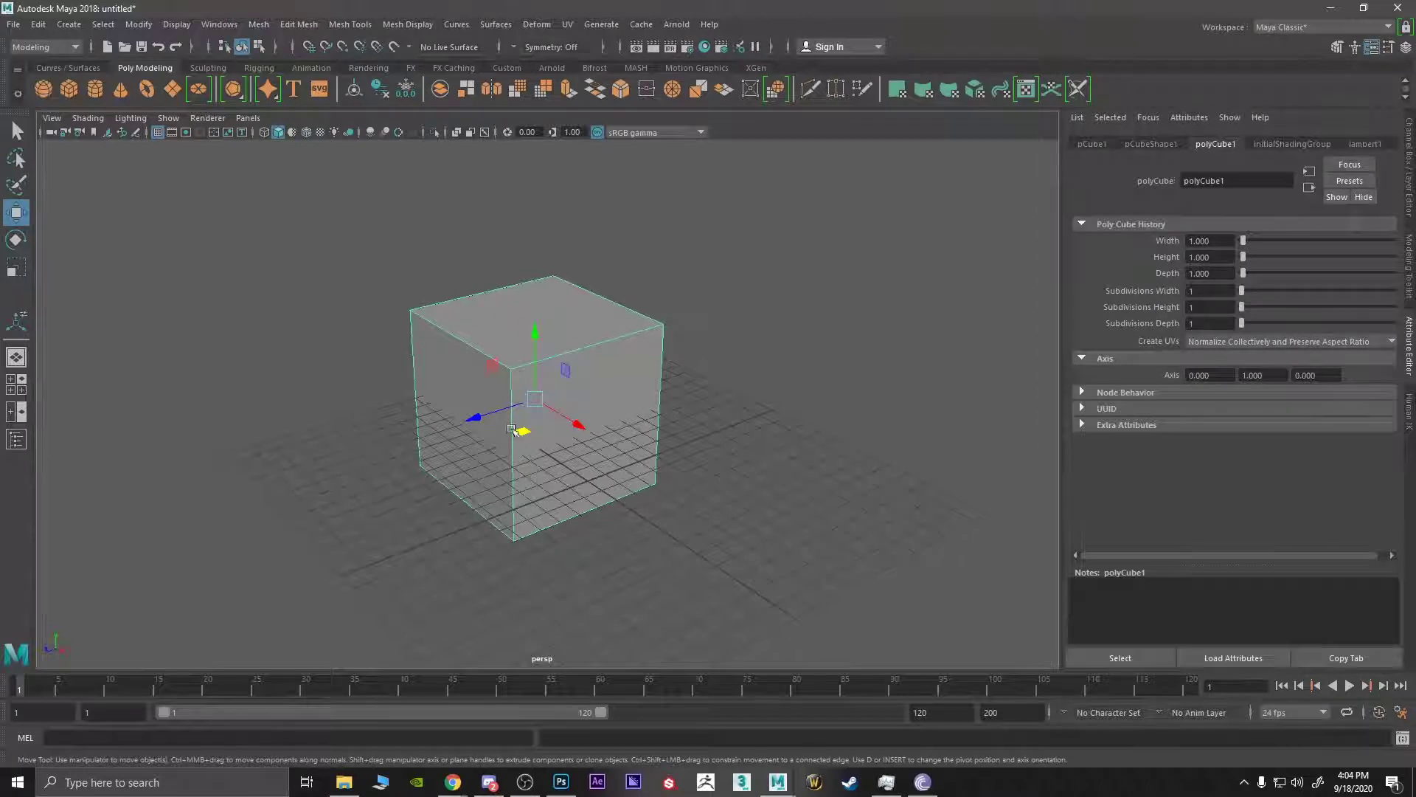
scroll(511, 429, "up", 5)
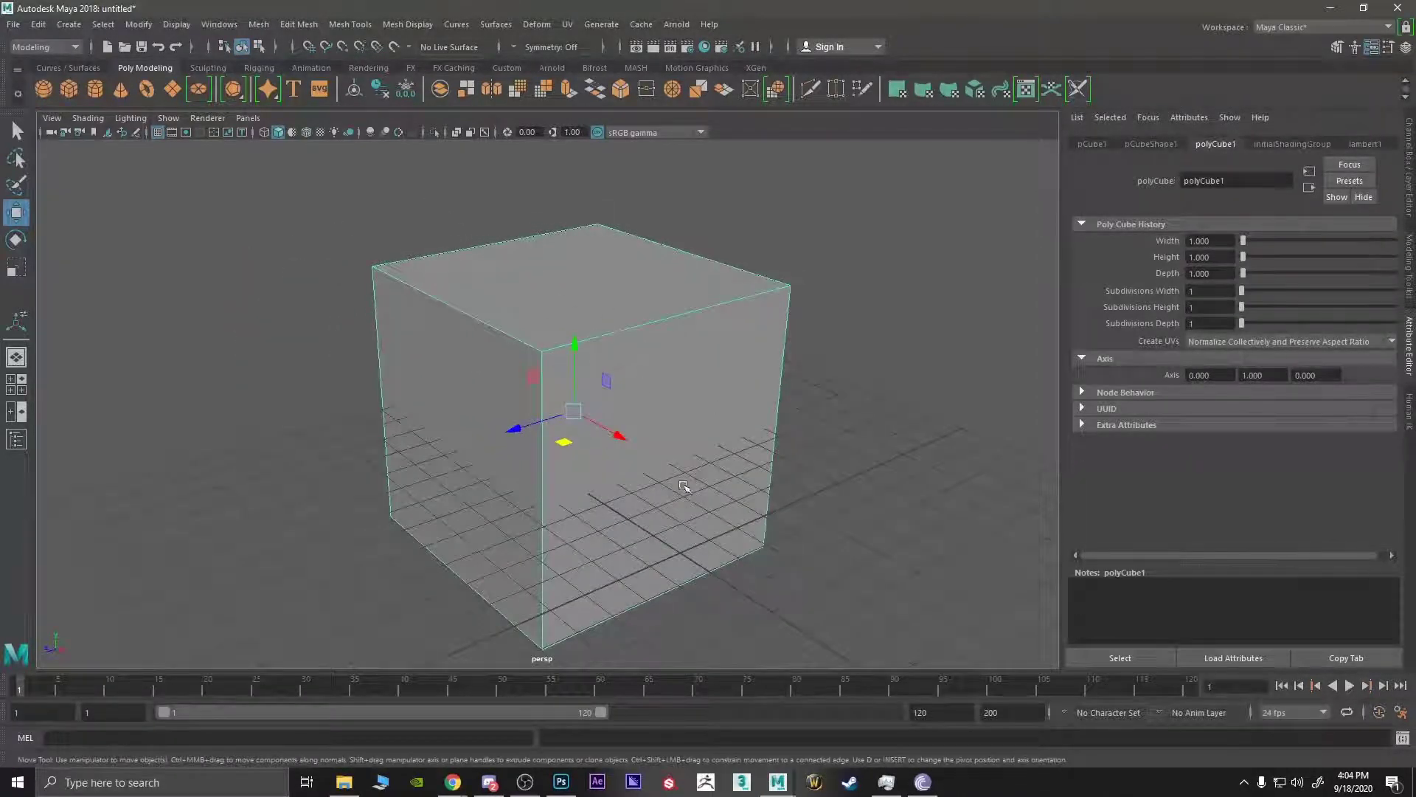
left_click_drag(1242, 292, 1257, 290)
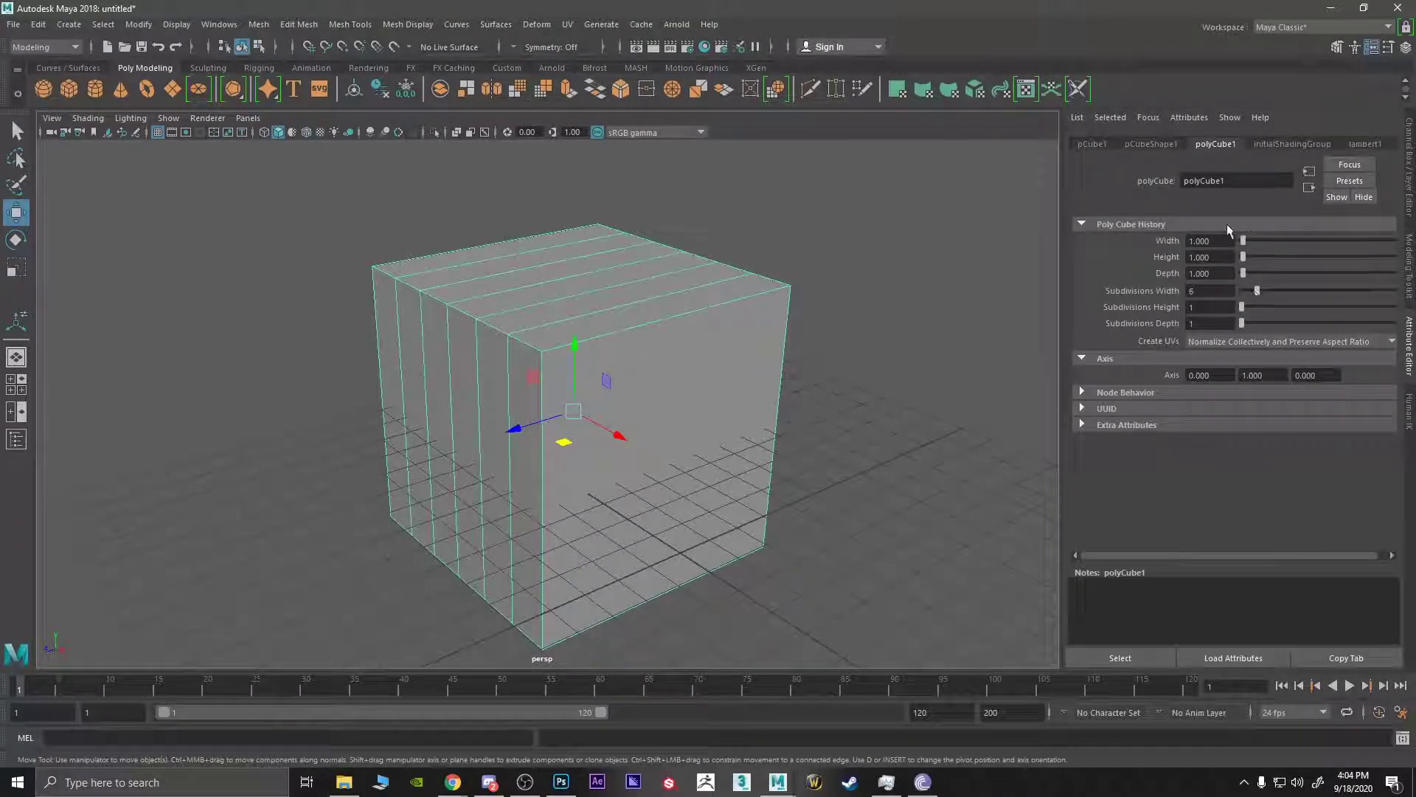
left_click_drag(1246, 309, 1259, 311)
left_click_drag(1257, 329, 1257, 330)
left_click_drag(892, 451, 946, 438, "alt")
key("f")
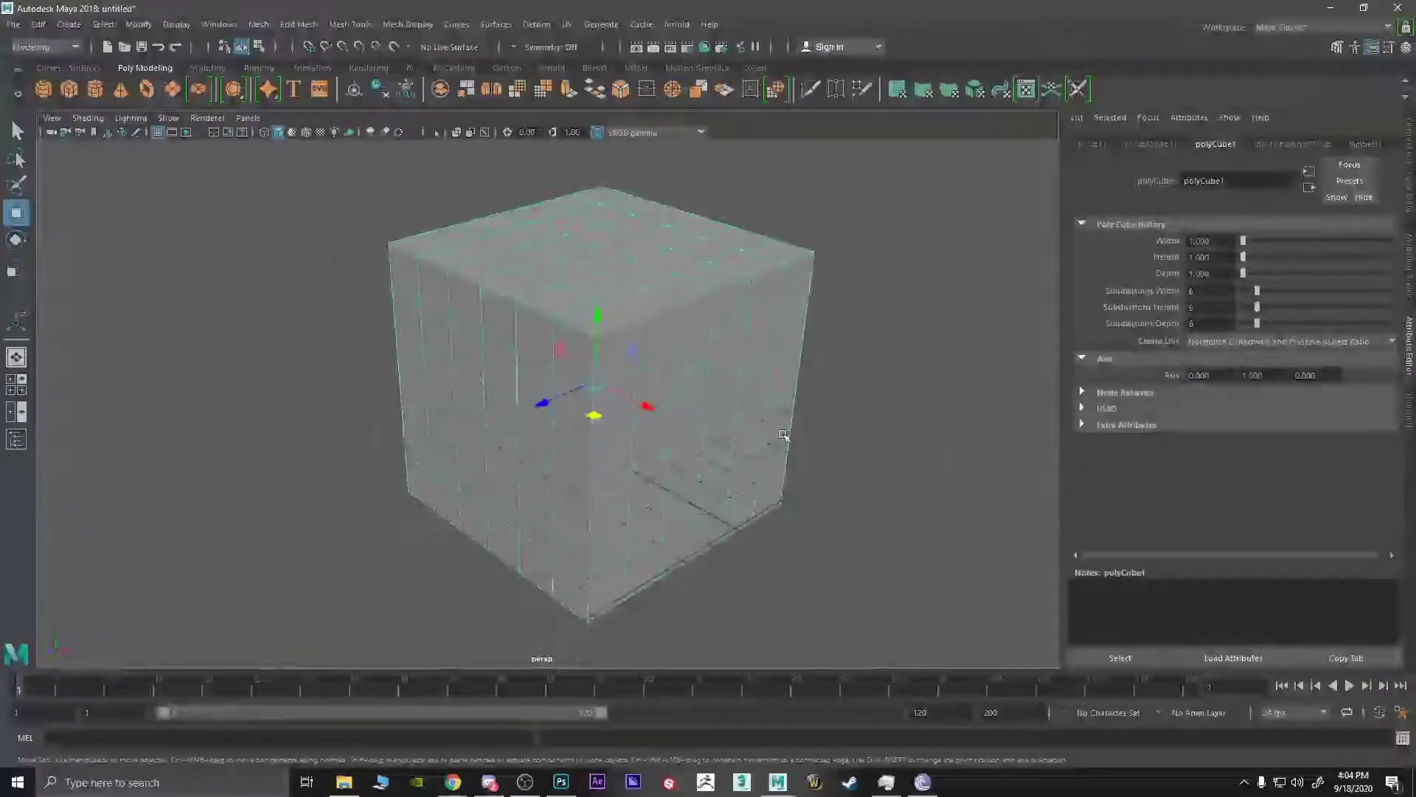
- View the attributes of the cube's lambert1 material and its initialShadingGroup
left_click(1361, 144)
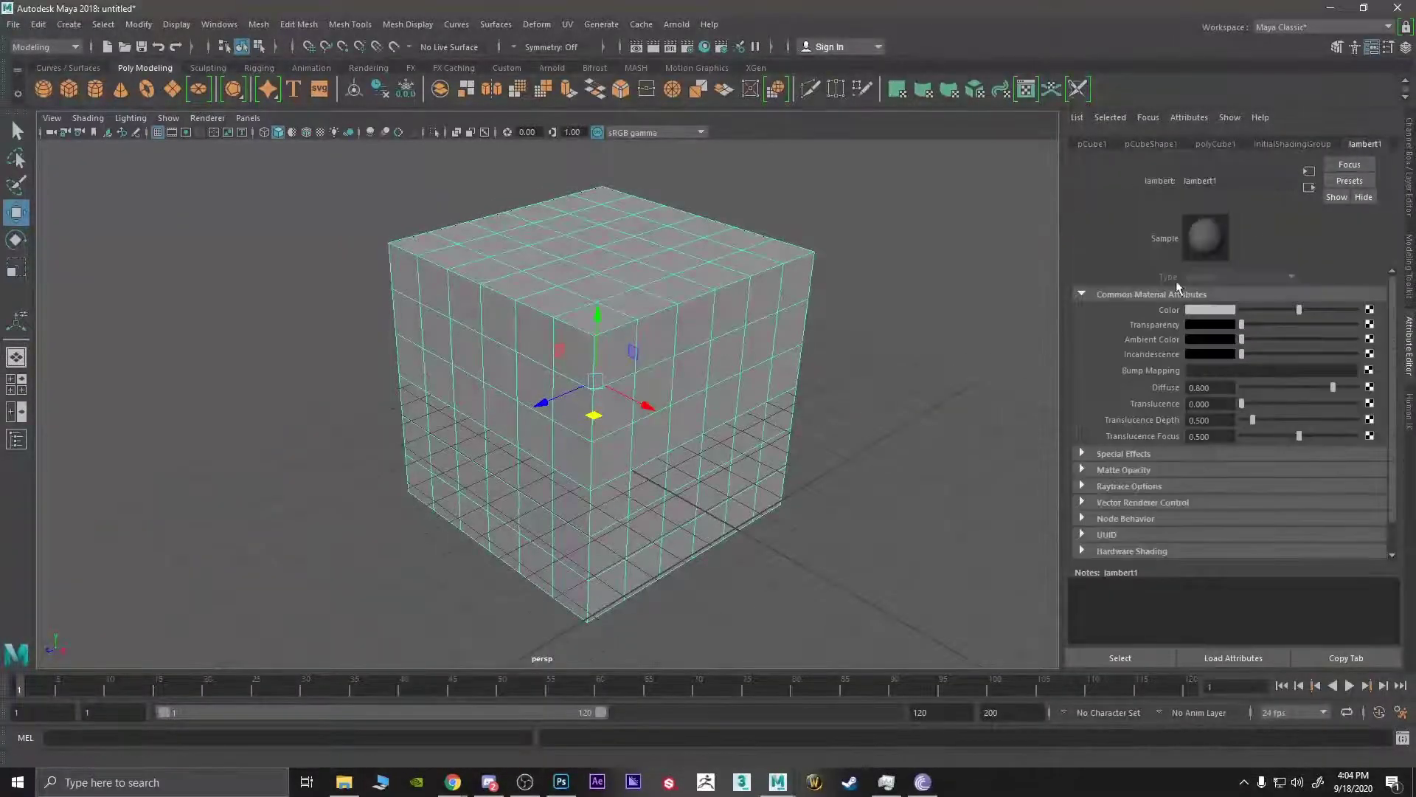
left_click(1293, 141)
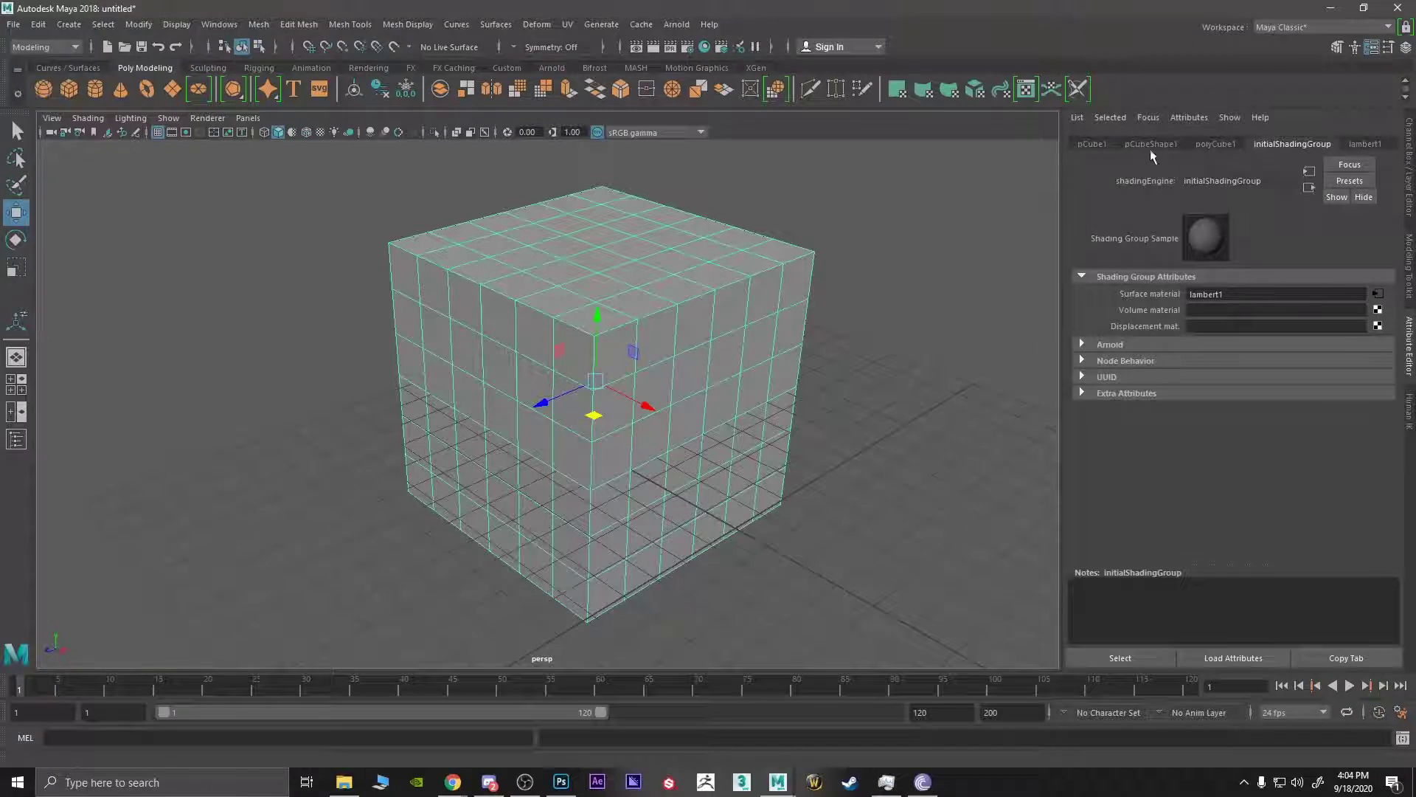
- Review the cube's transform attributes, its polyCube1 history and its lambert1 material attributes
left_click(1198, 147)
left_click(1087, 144)
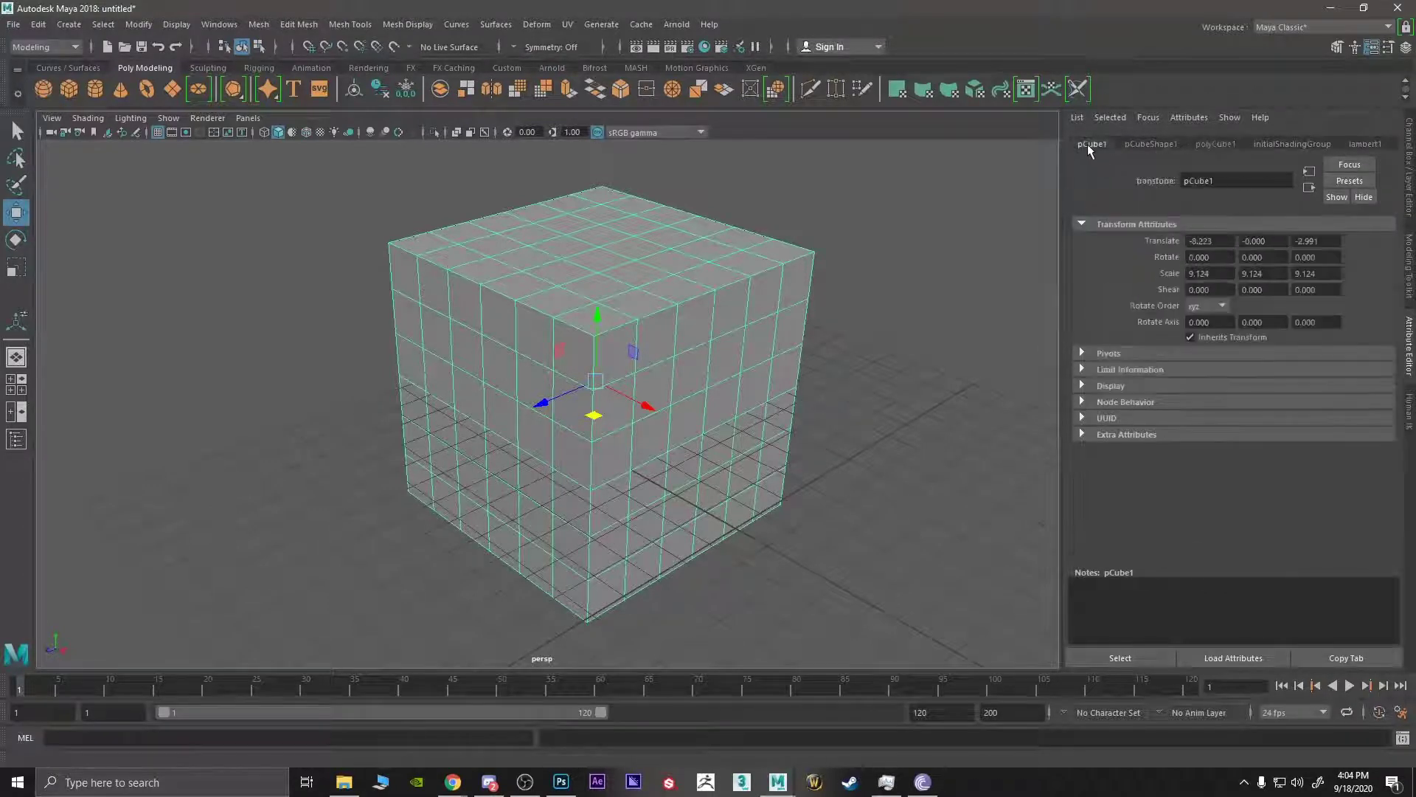
left_click(1225, 144)
left_click(1361, 145)
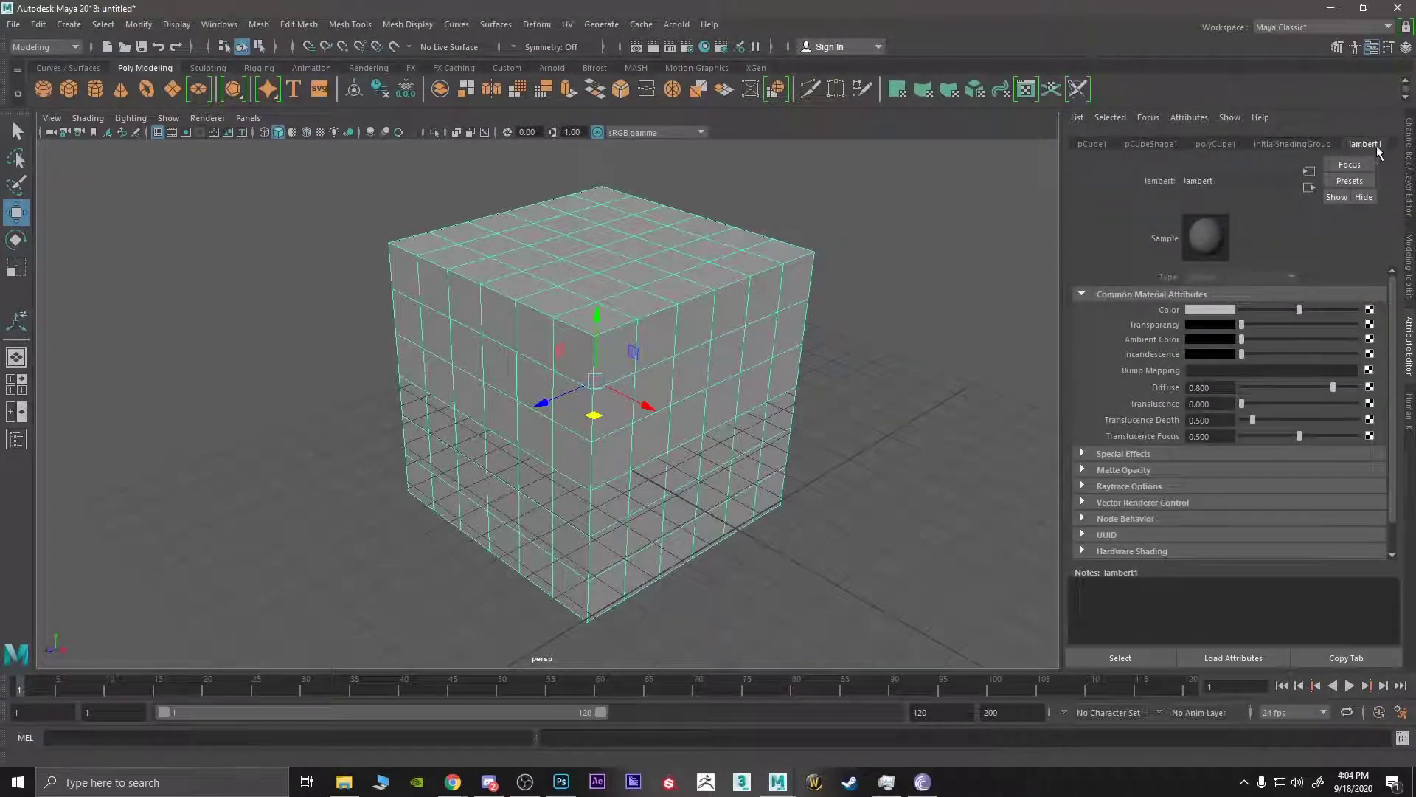
- Look at the Move Tool's settings and the Channel Box, and bring back the Attribute Editor
left_click(1387, 48)
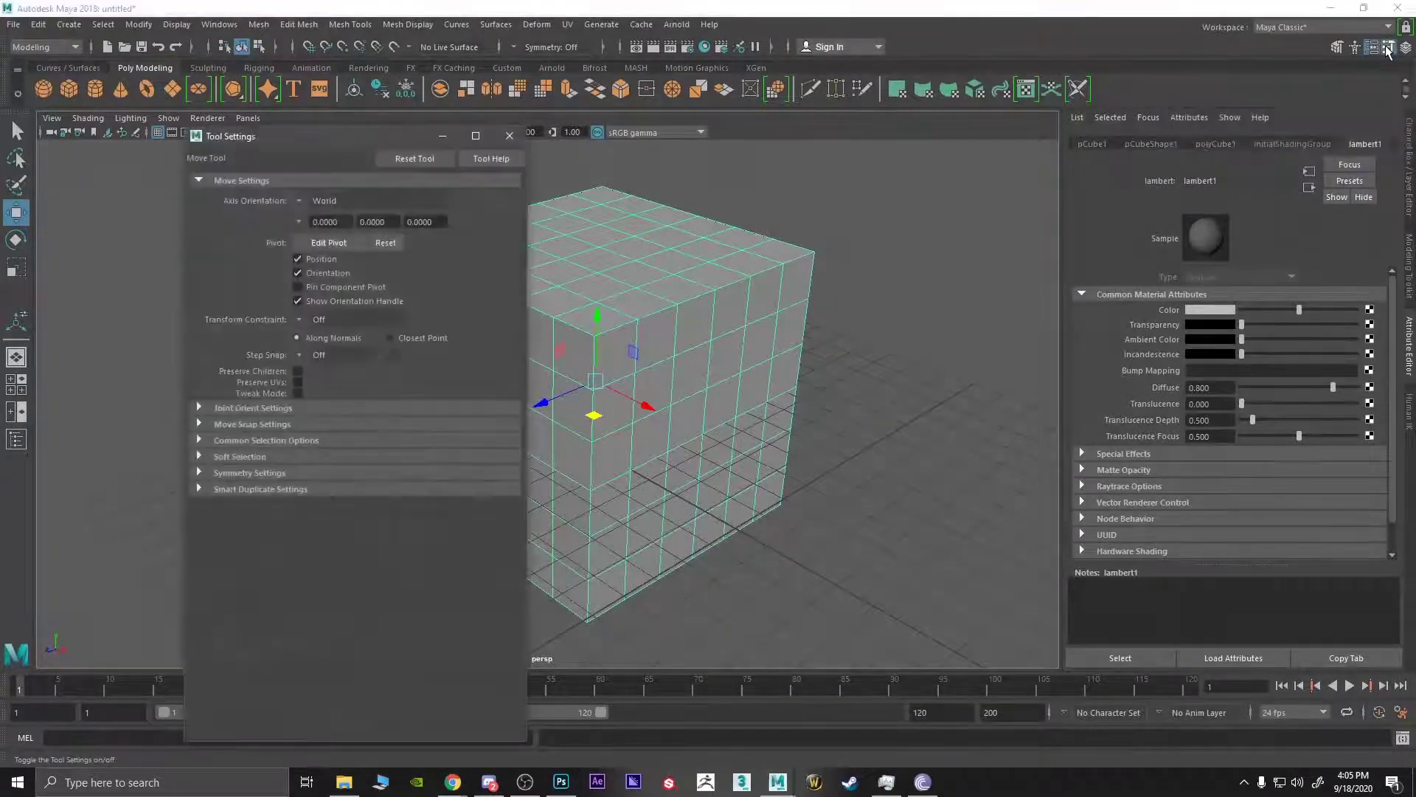
left_click(509, 136)
left_click(1407, 47)
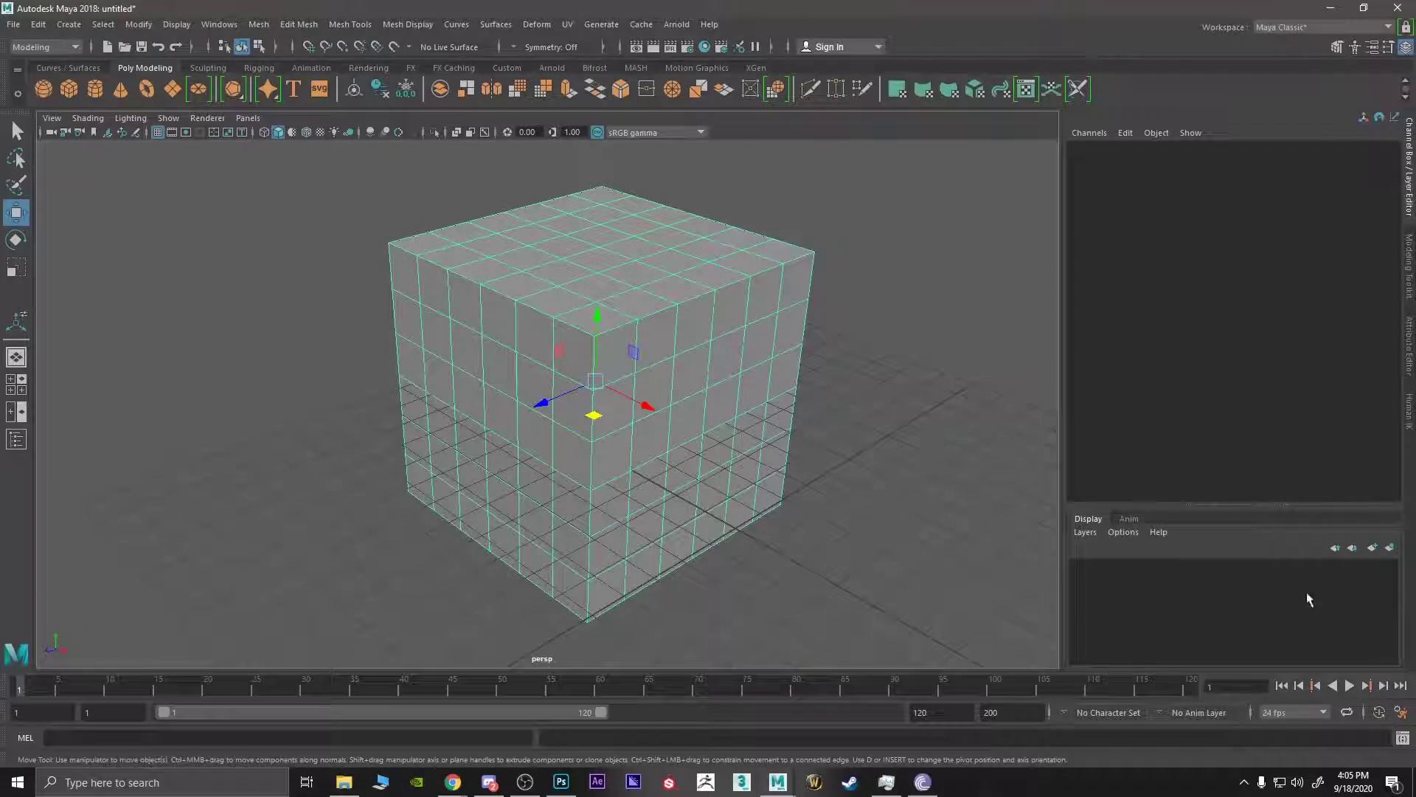
left_click(1372, 46)
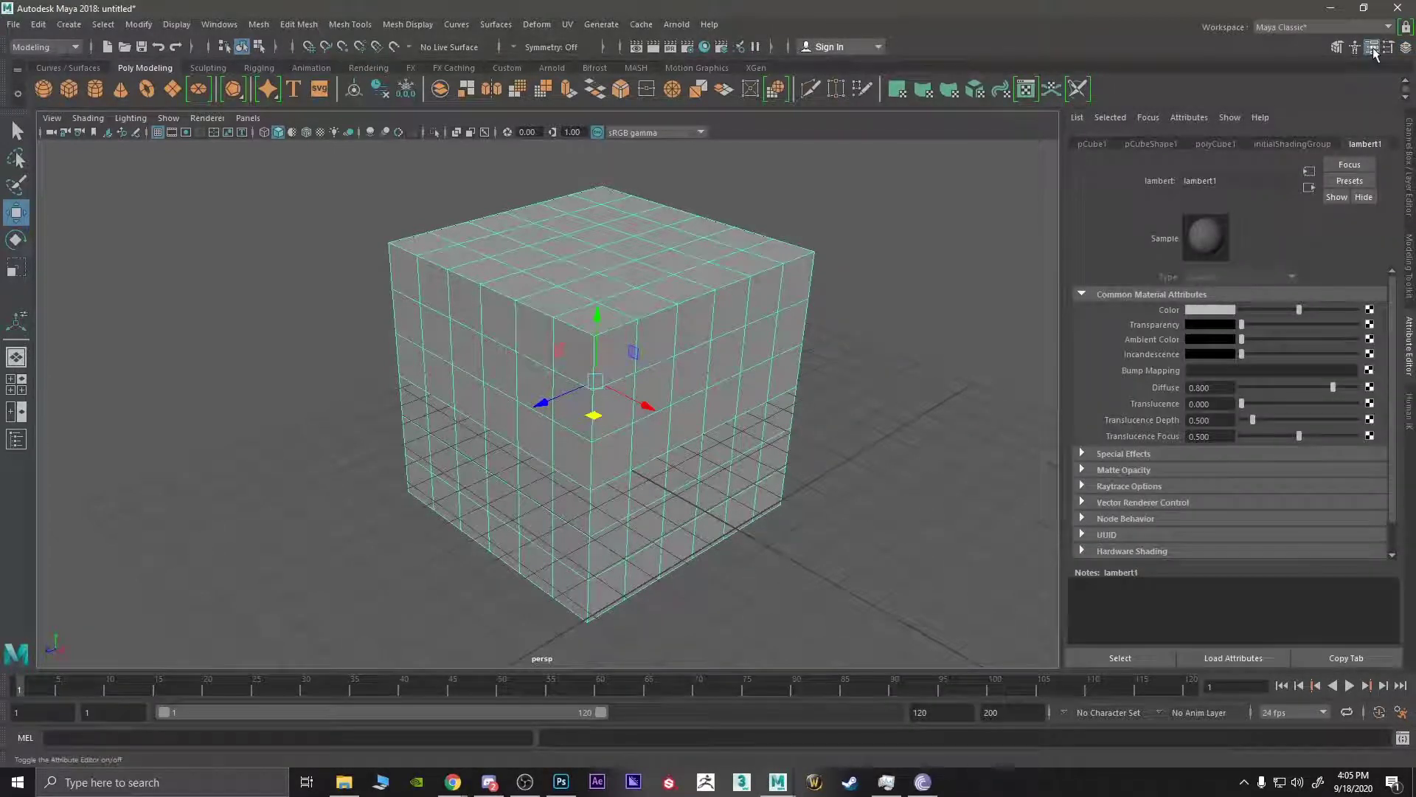
- Show the cube's transform attributes and try raising the cube along Y by about 1.75
left_click(1099, 144)
left_click_drag(657, 373, 597, 333, "alt")
right_click_drag(596, 333, 594, 365)
left_click(545, 323)
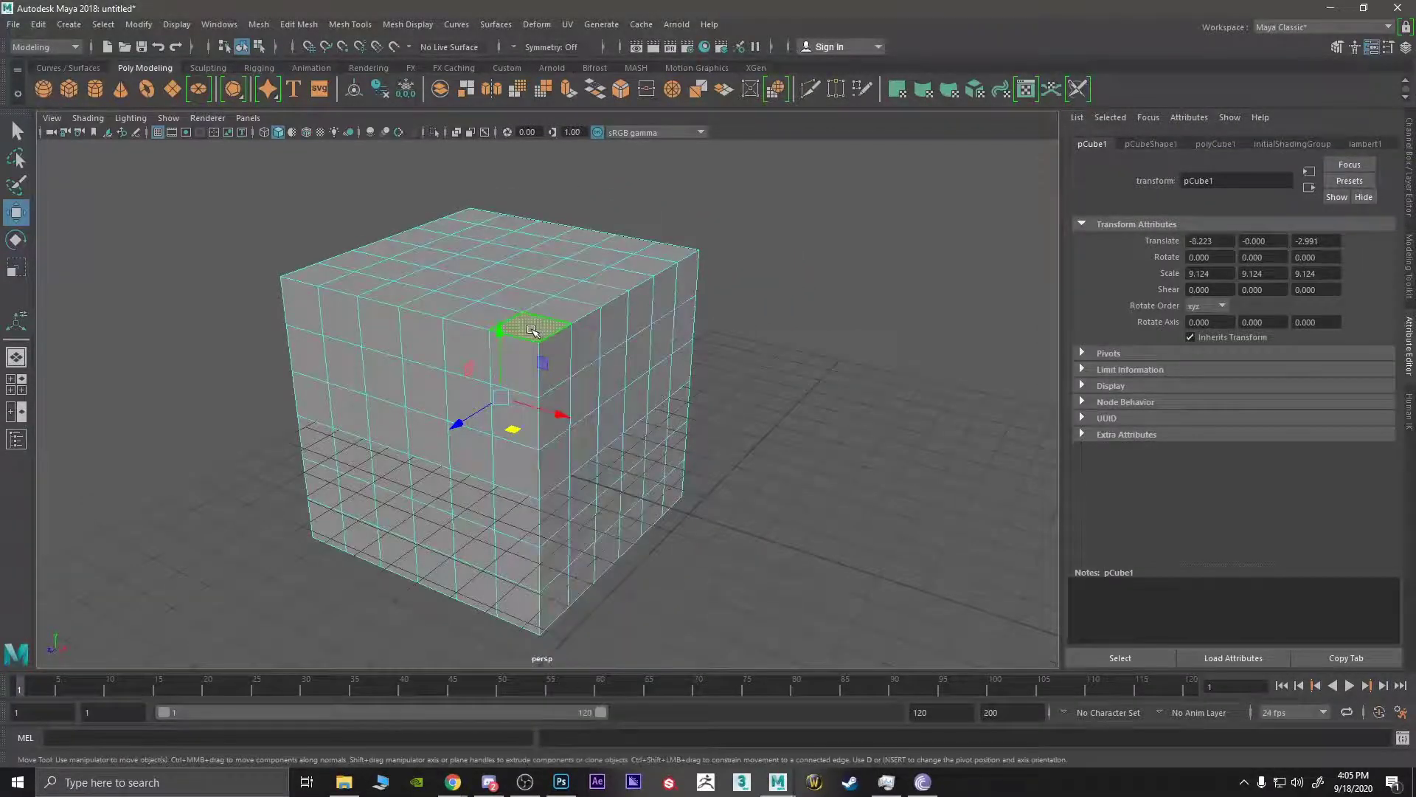
left_click_drag(499, 328, 498, 314)
key("ctrl+z")
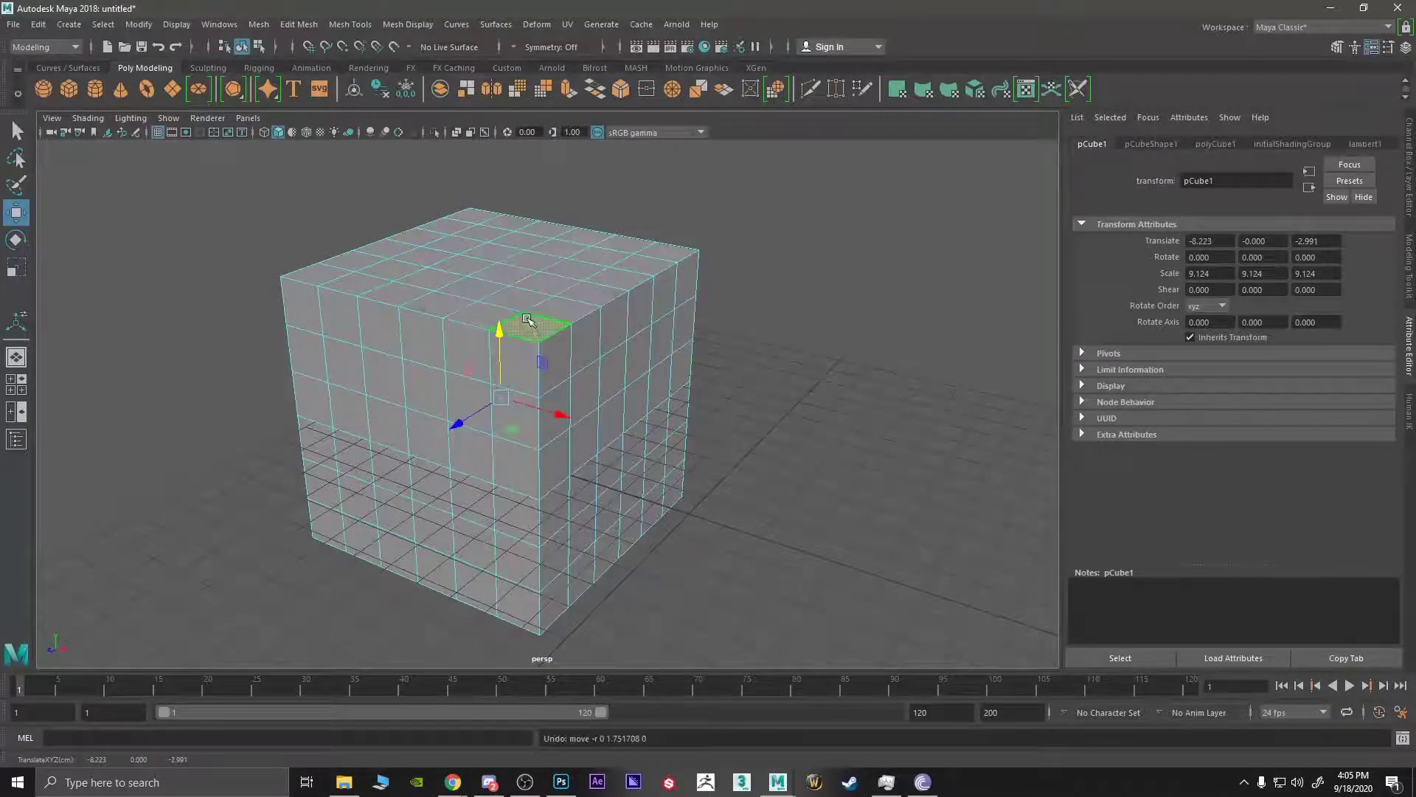
- Extrude the front corner face on the cube's top upward by 2.75 and view its polyExtrudeFace1 attributes
right_click_drag(528, 318, 528, 371, "shift")
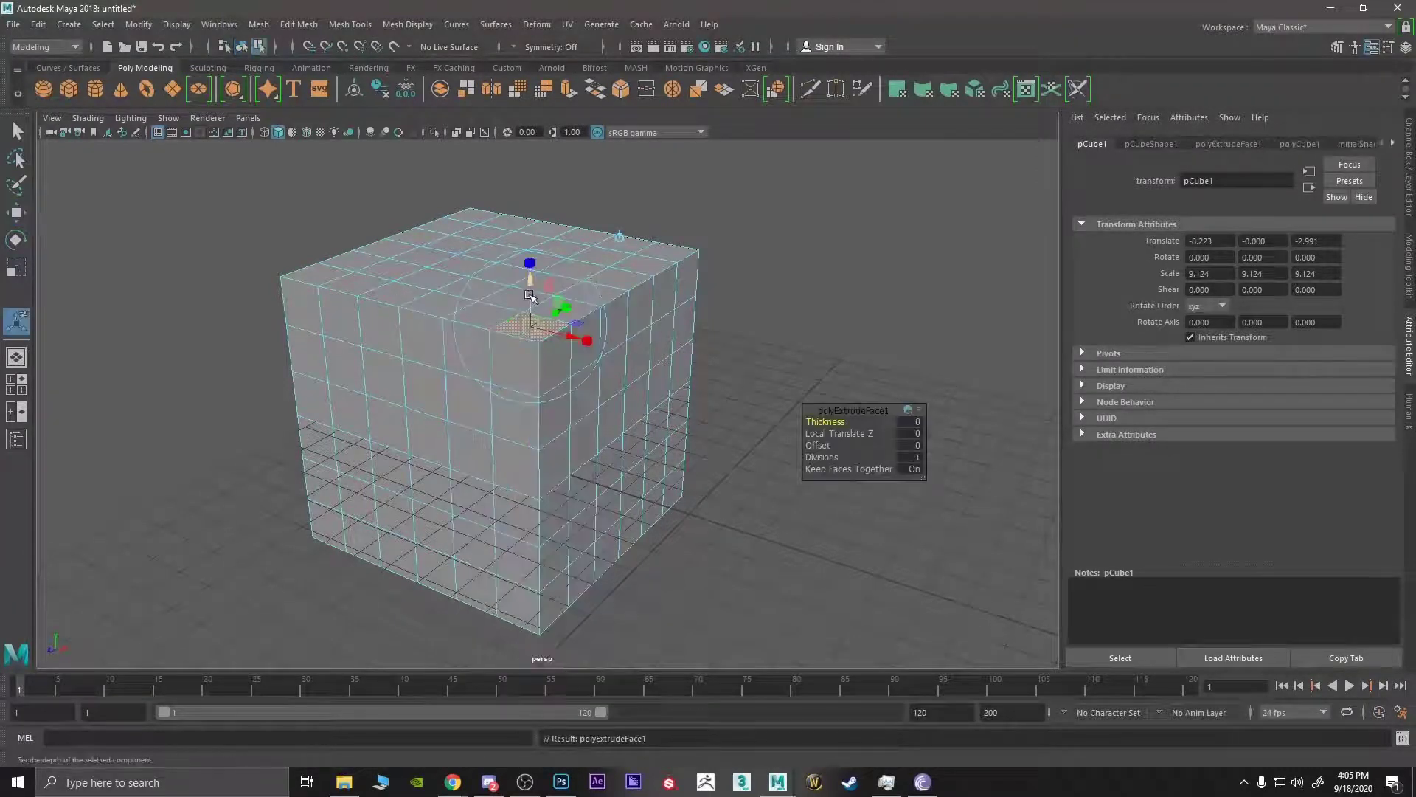
left_click_drag(530, 295, 530, 193)
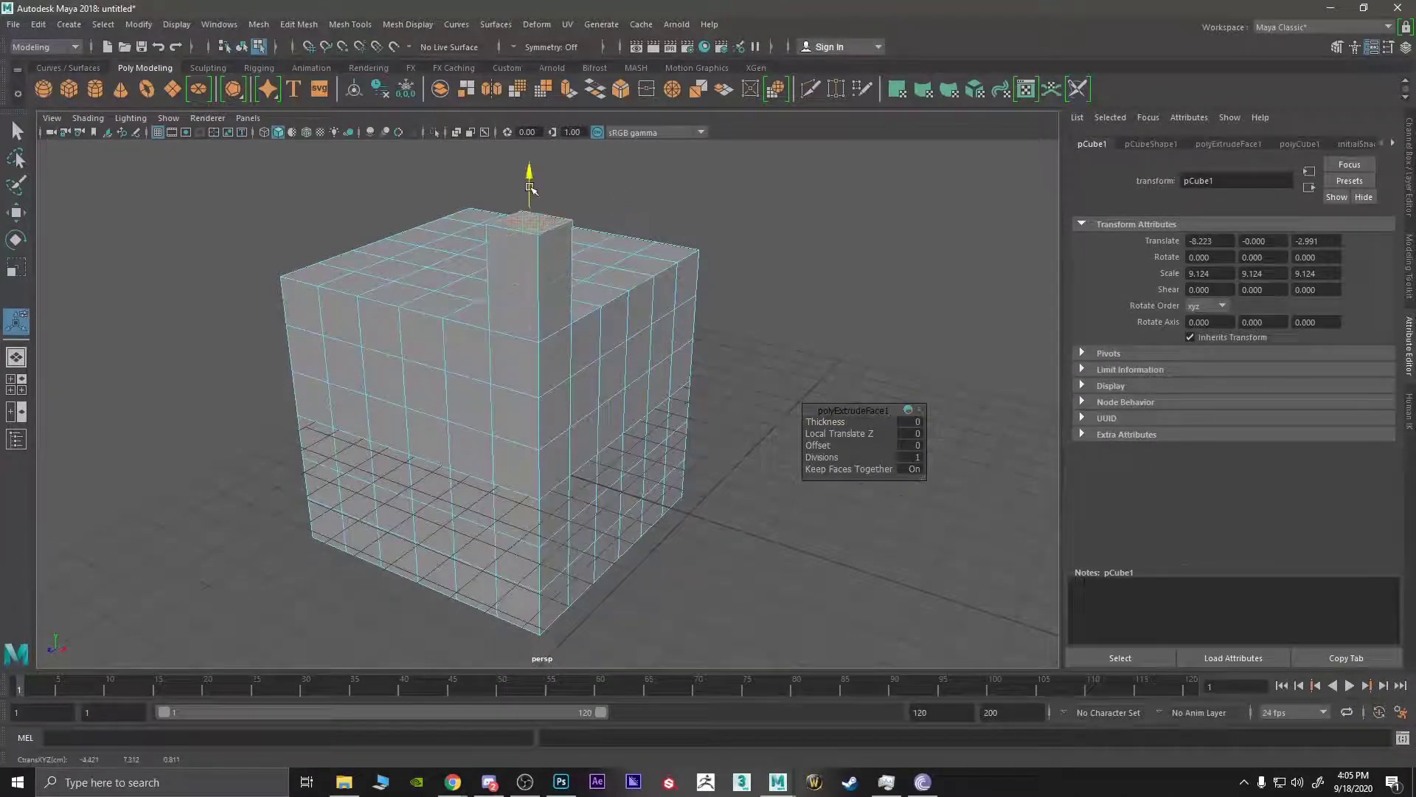
left_click(1144, 144)
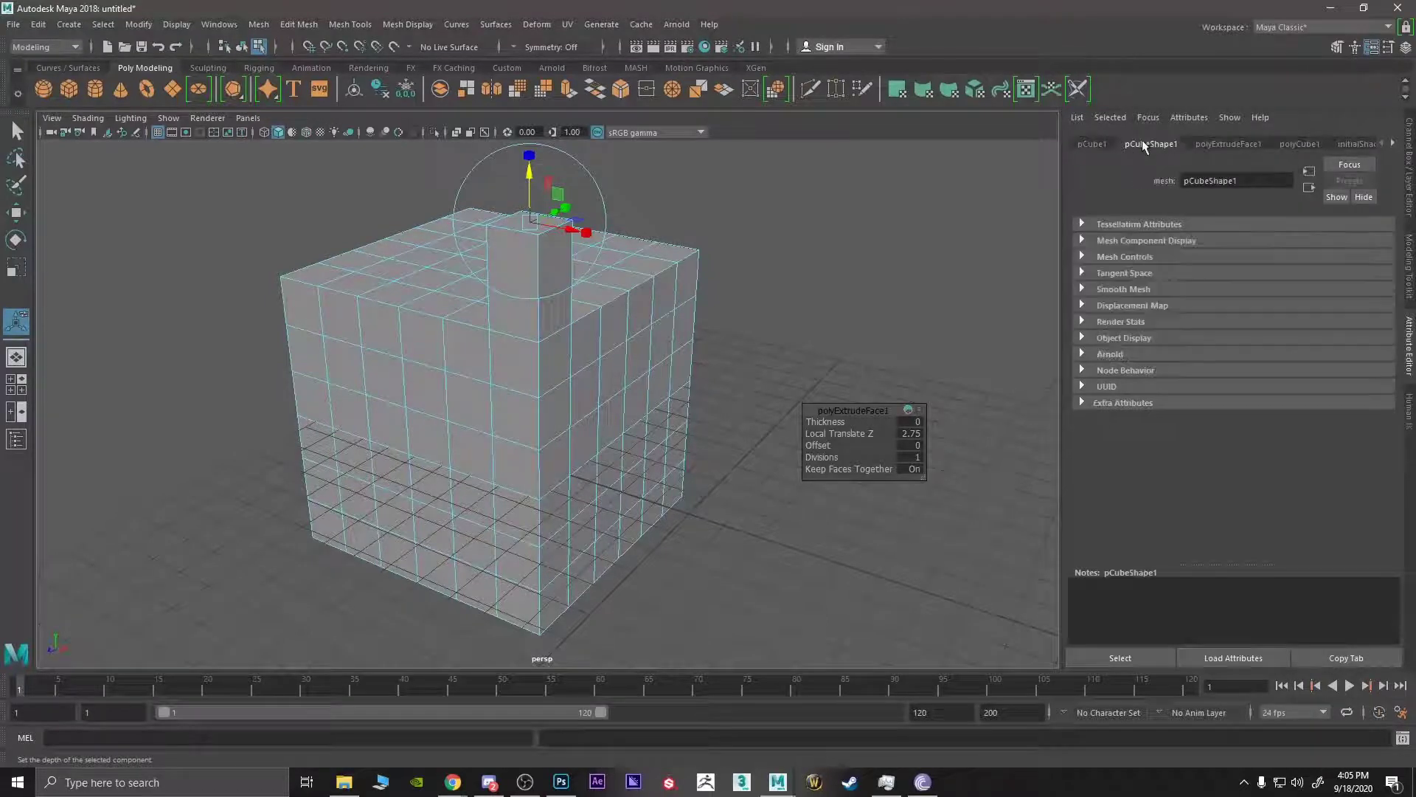
left_click(1232, 144)
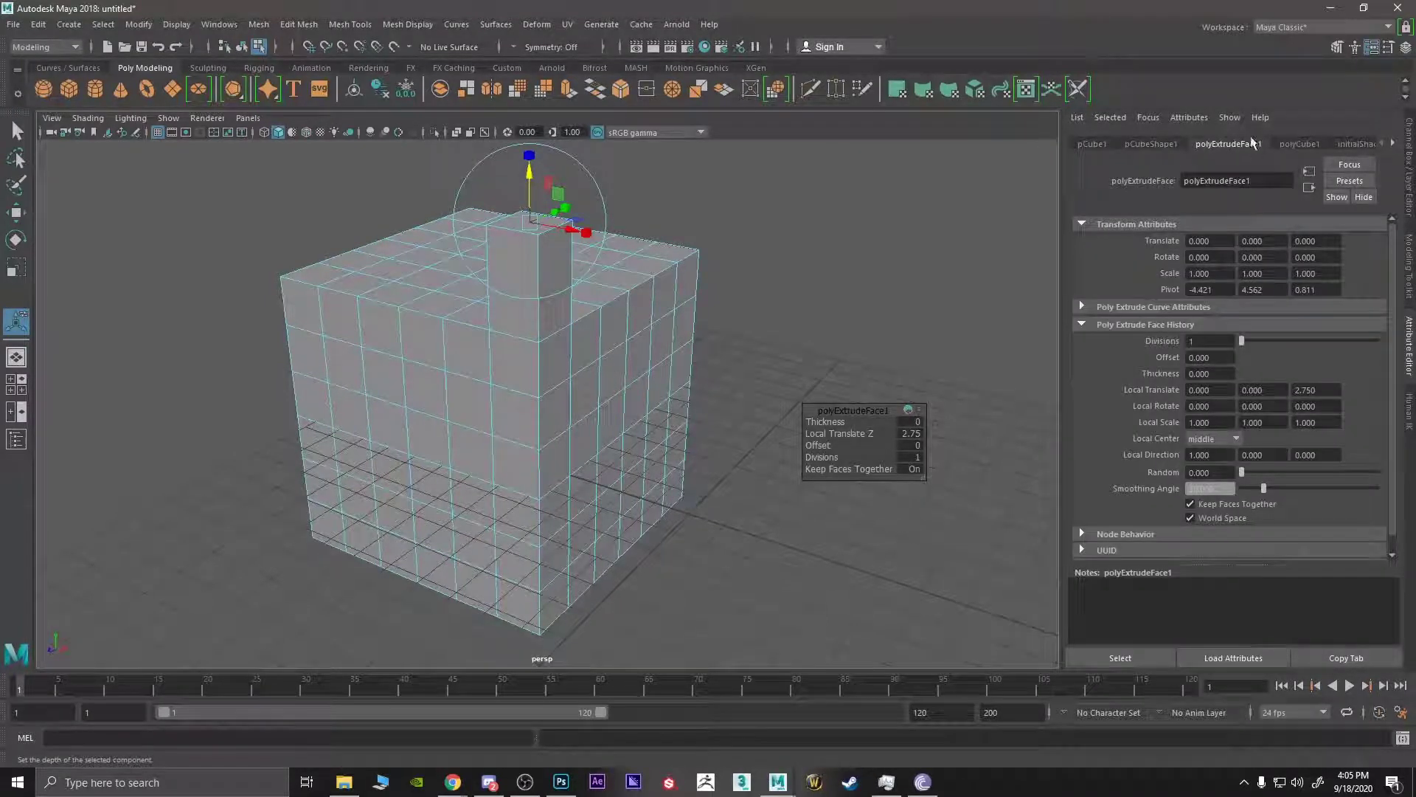
- Undo the face extrusion and delete the subdivided cube
key("ctrl+z")
key("ctrl+z")
key("ctrl+z")
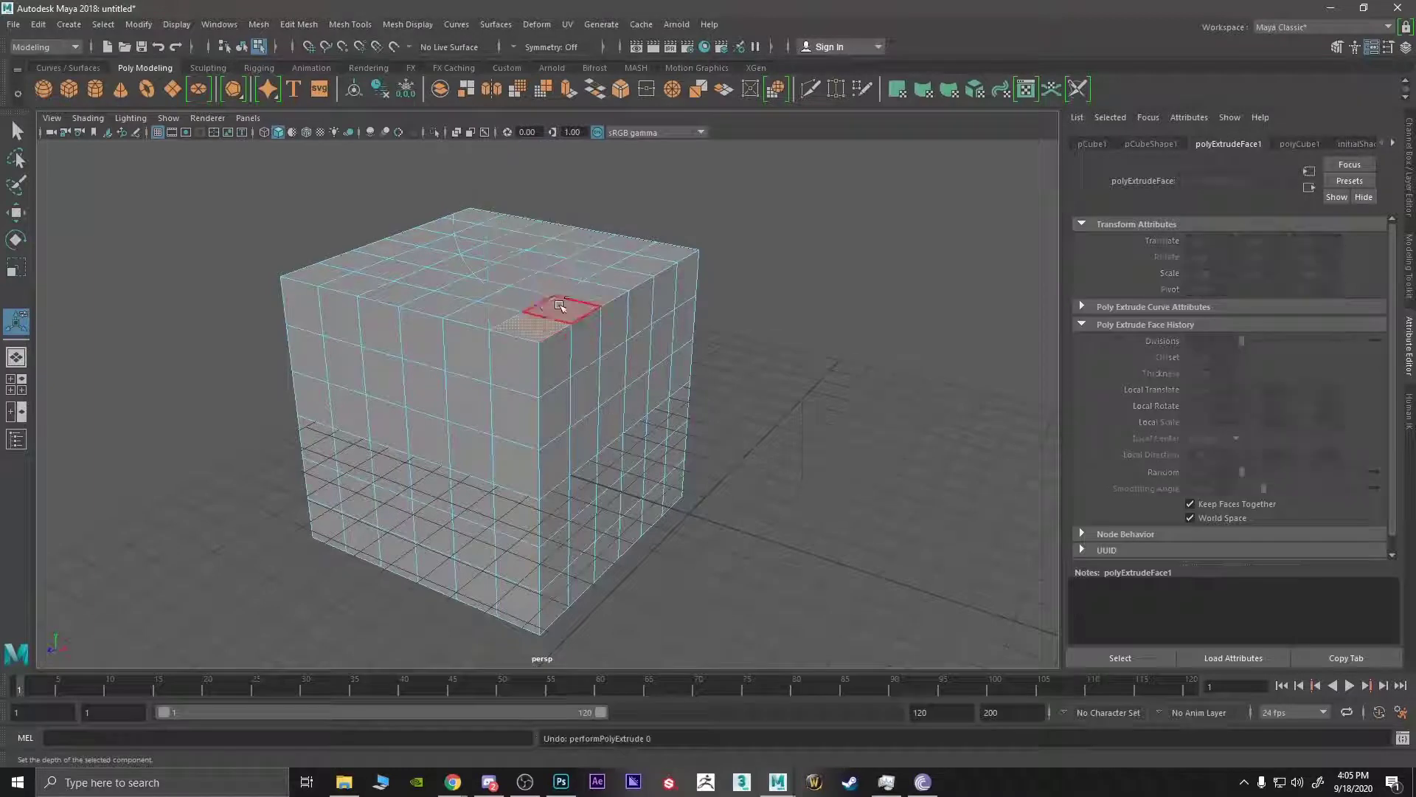
right_click_drag(532, 301, 590, 282)
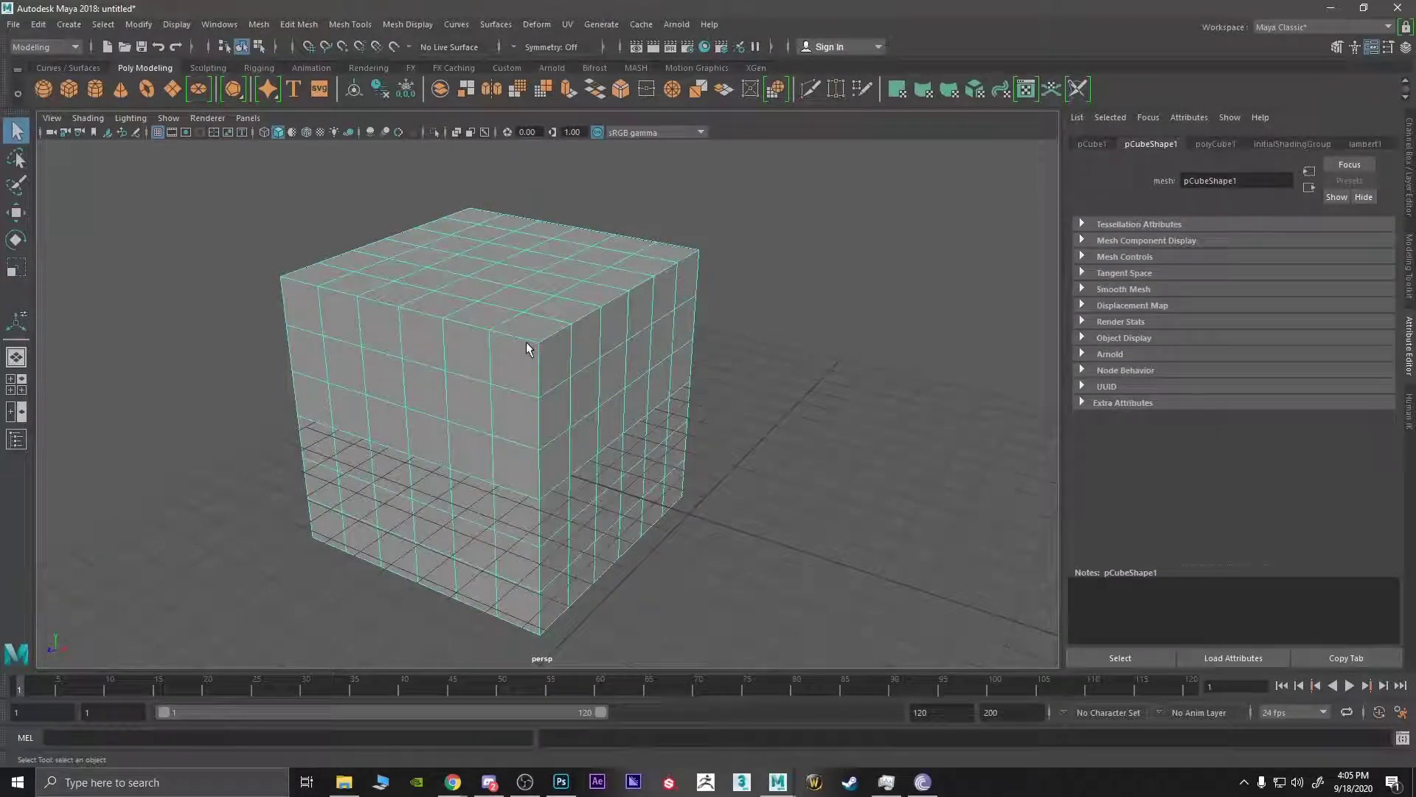
key("Delete")
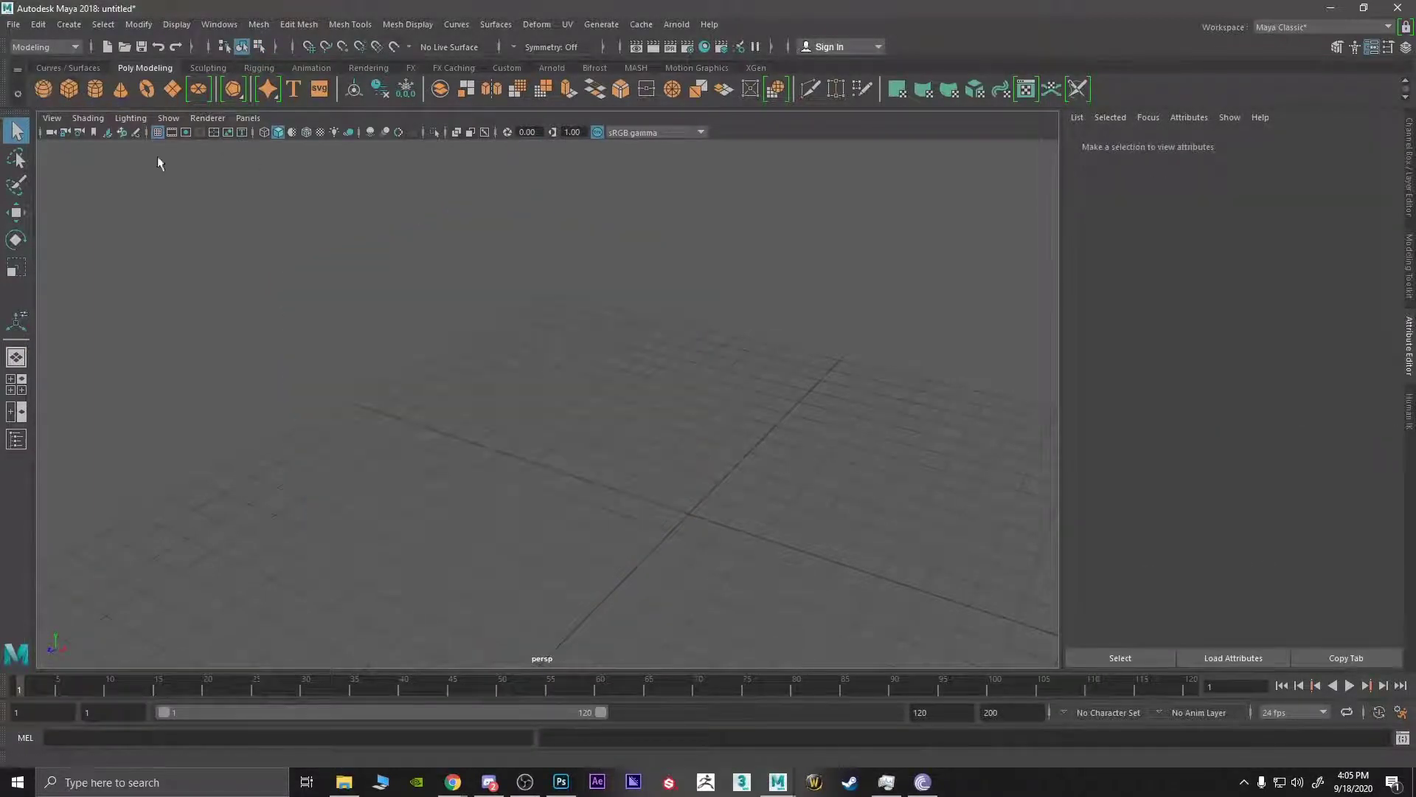
- Create a new polygon cube at the origin and scale it up uniformly
left_click(68, 88)
key("r")
left_click_drag(671, 500, 554, 413)
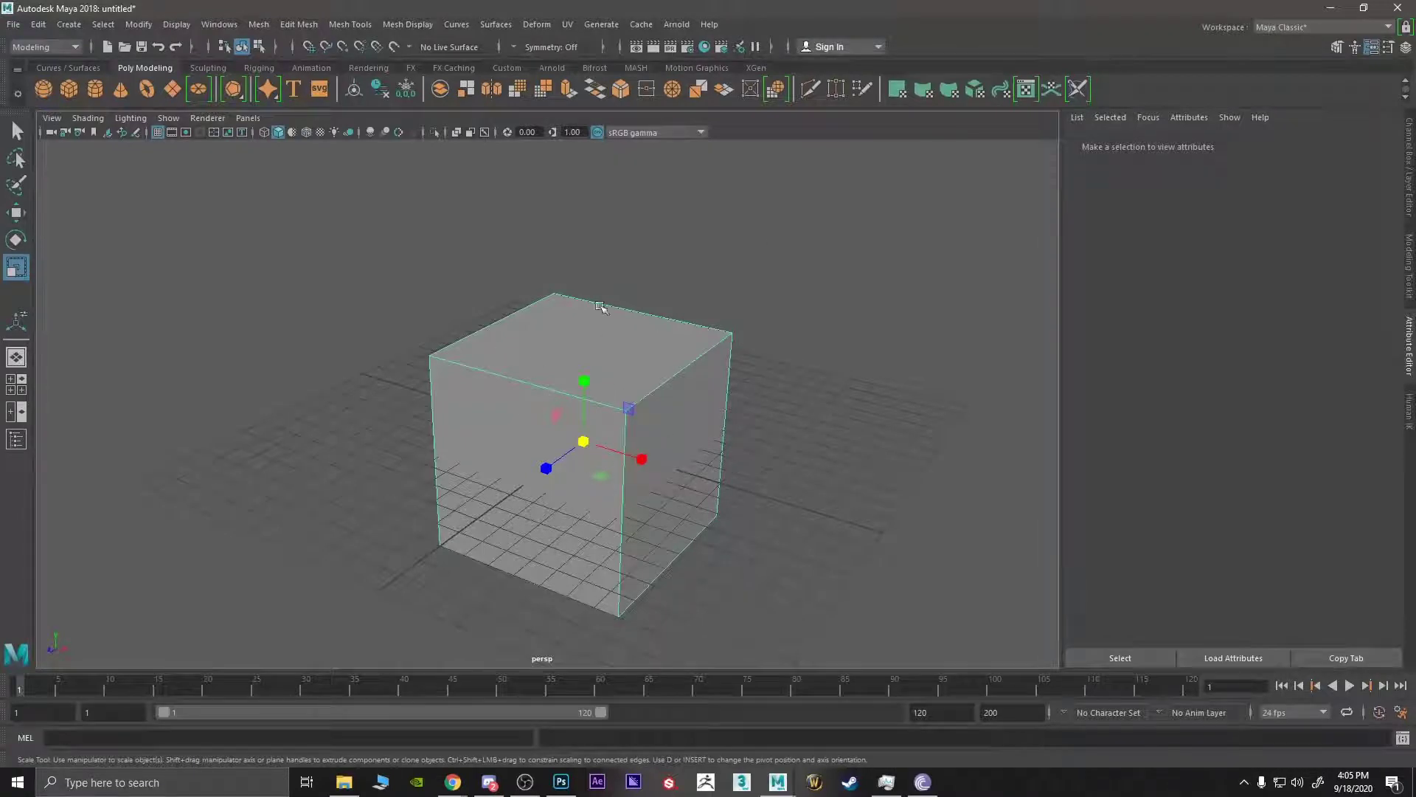
left_click_drag(676, 480, 663, 443, "alt")
- Switch the cube to face selection and select its side faces one after another
right_click(648, 405)
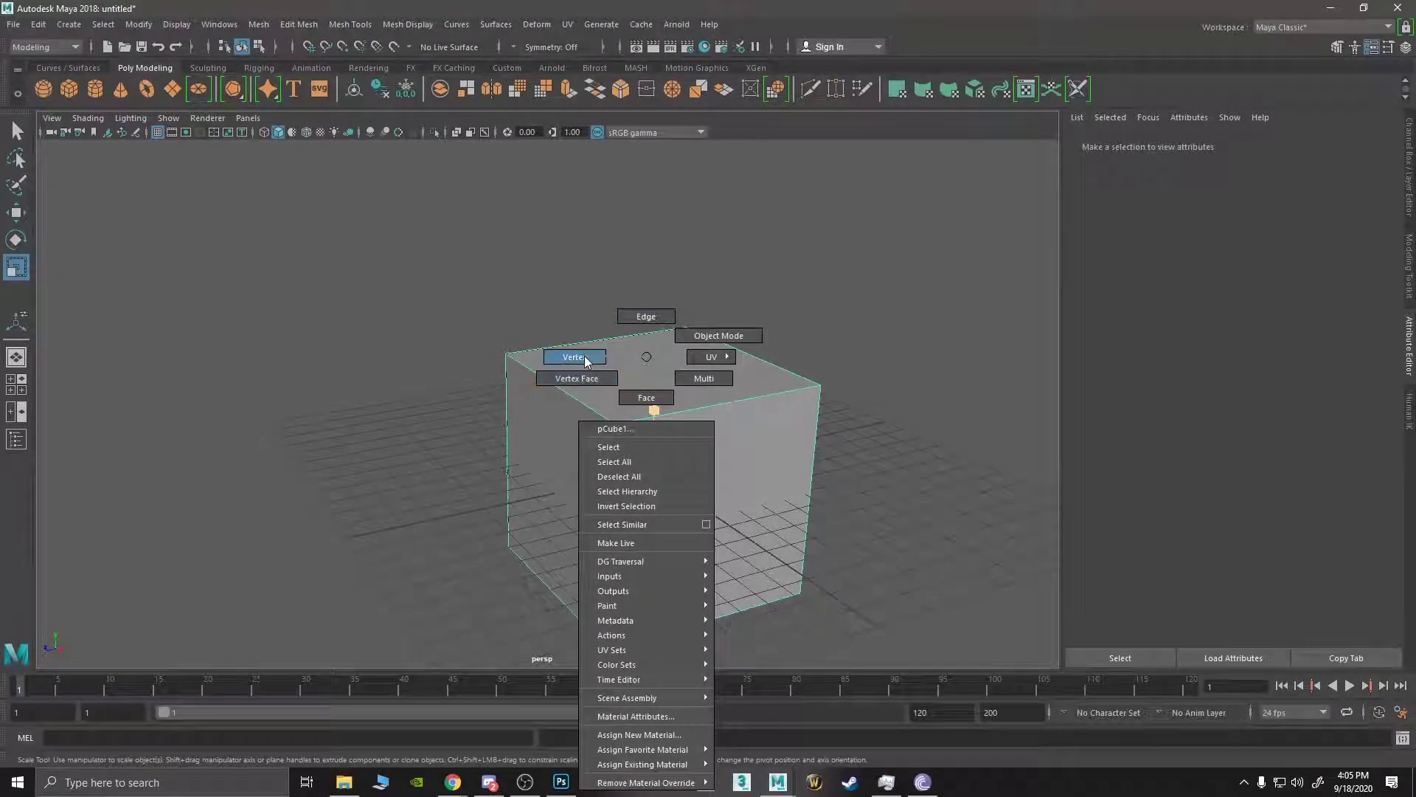
right_click_drag(585, 357, 652, 365)
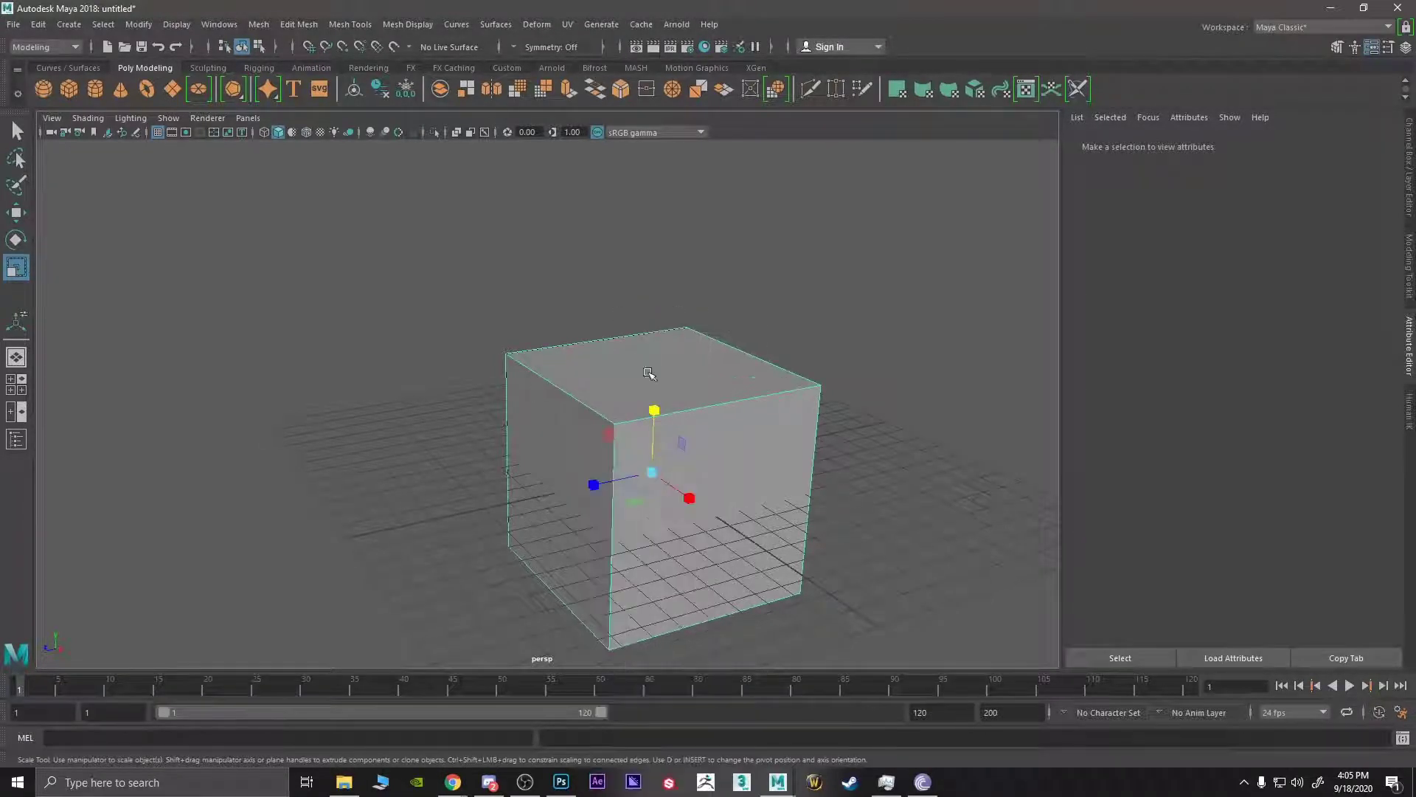
mouse_move(652, 370)
left_mouse_down("alt")
mouse_move(619, 391)
mouse_move(642, 358)
left_mouse_up("alt")
scroll(617, 391, "up", 3)
right_click_drag(640, 361, 642, 393)
left_click_drag(700, 378, 774, 516, "alt")
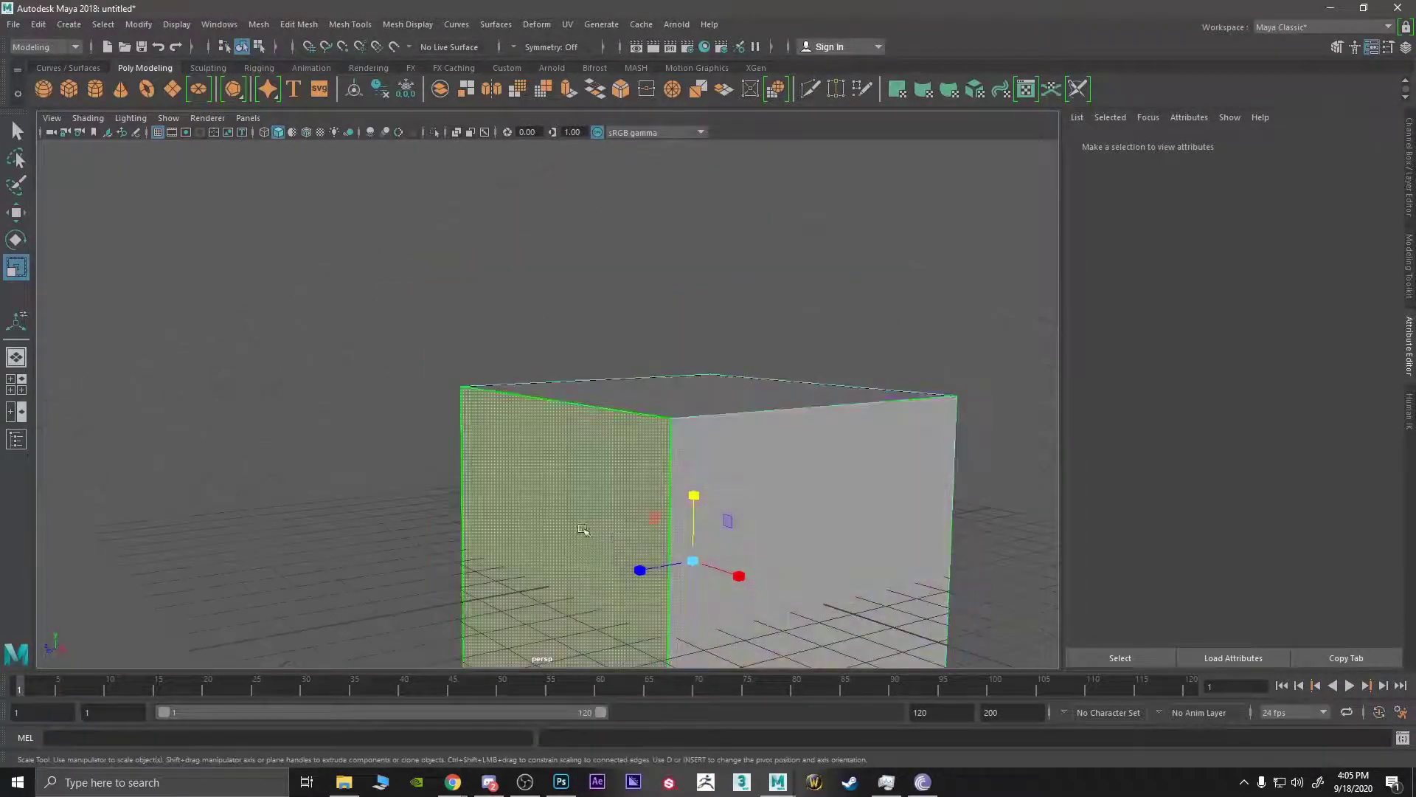
left_click_drag(585, 531, 413, 421, "alt")
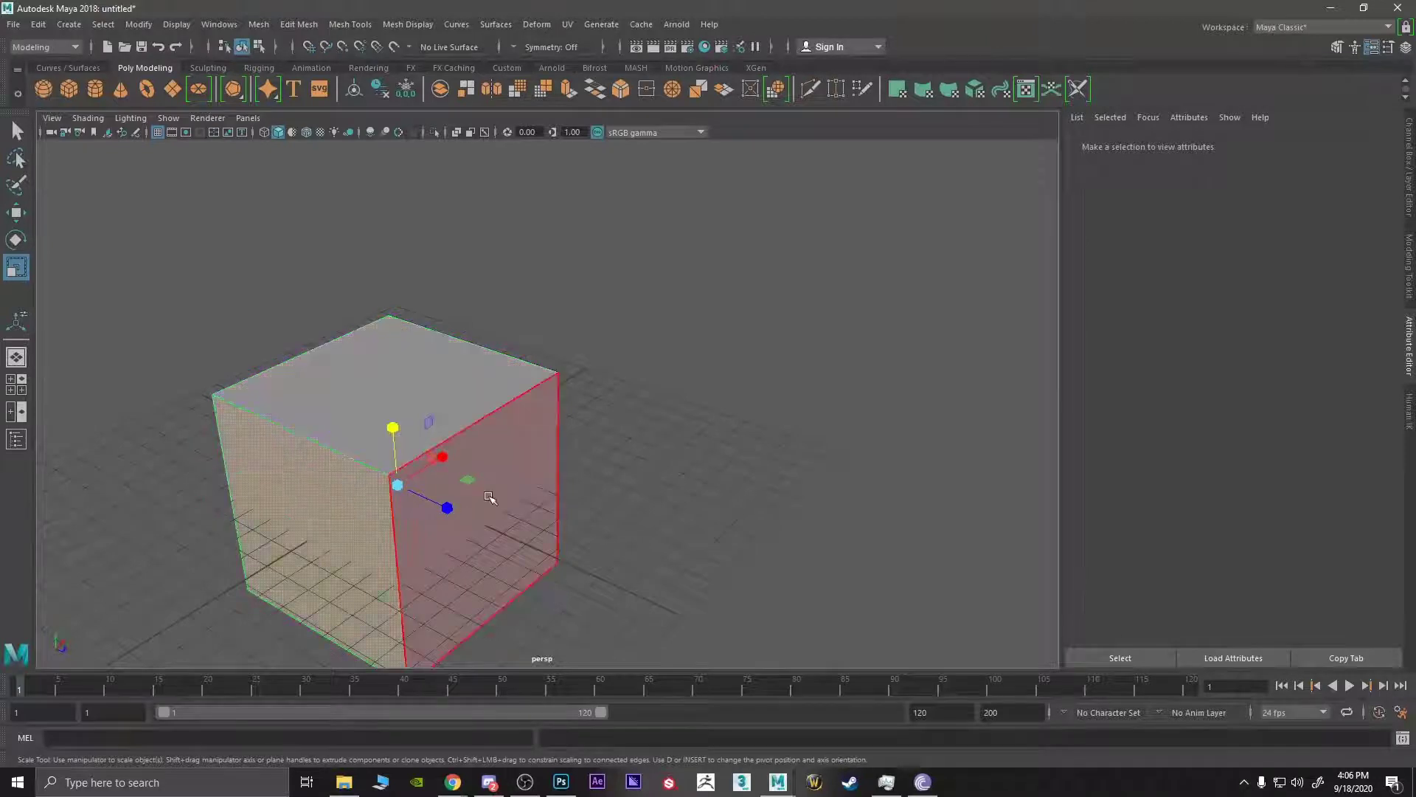
left_click_drag(460, 525, 546, 405, "alt")
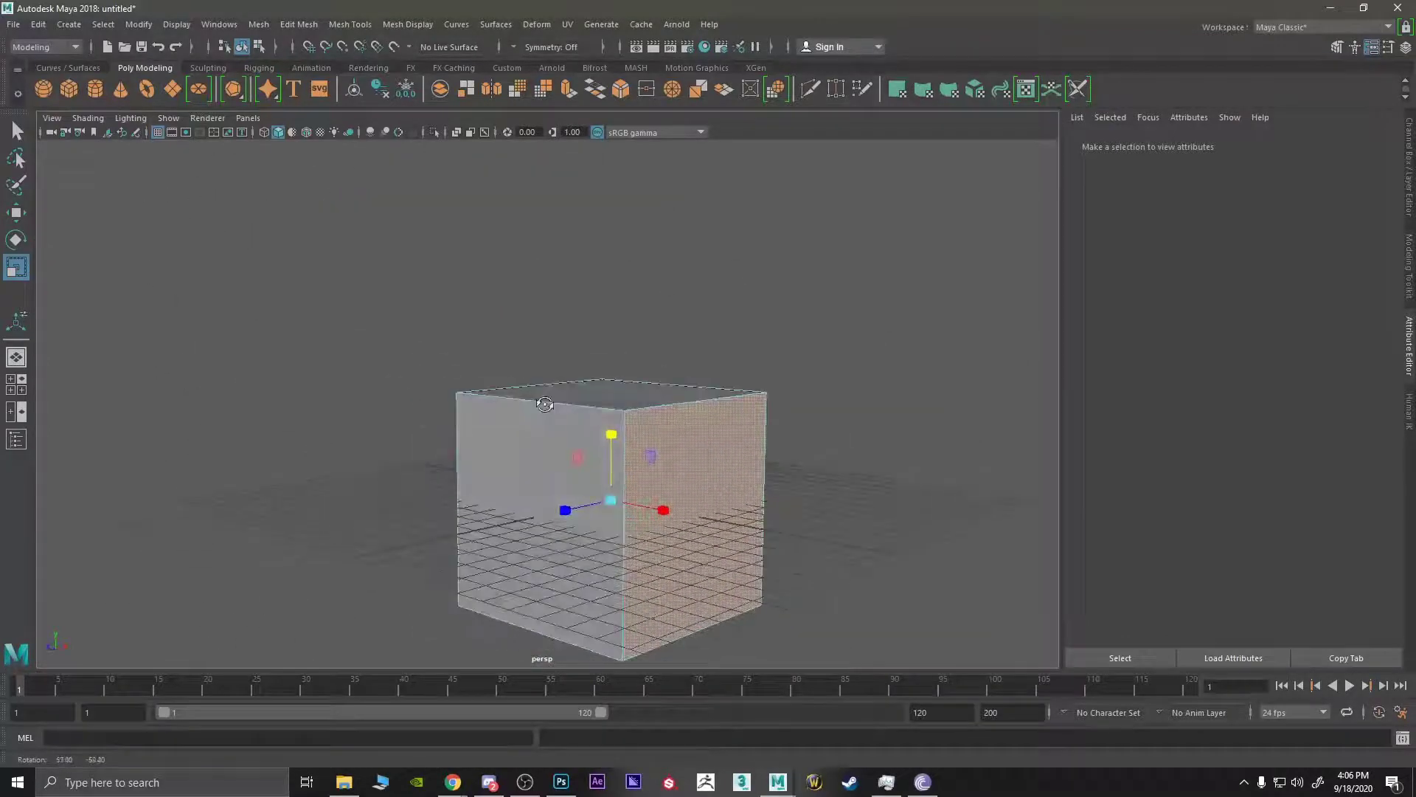
left_click_drag(580, 473, 518, 356, "alt")
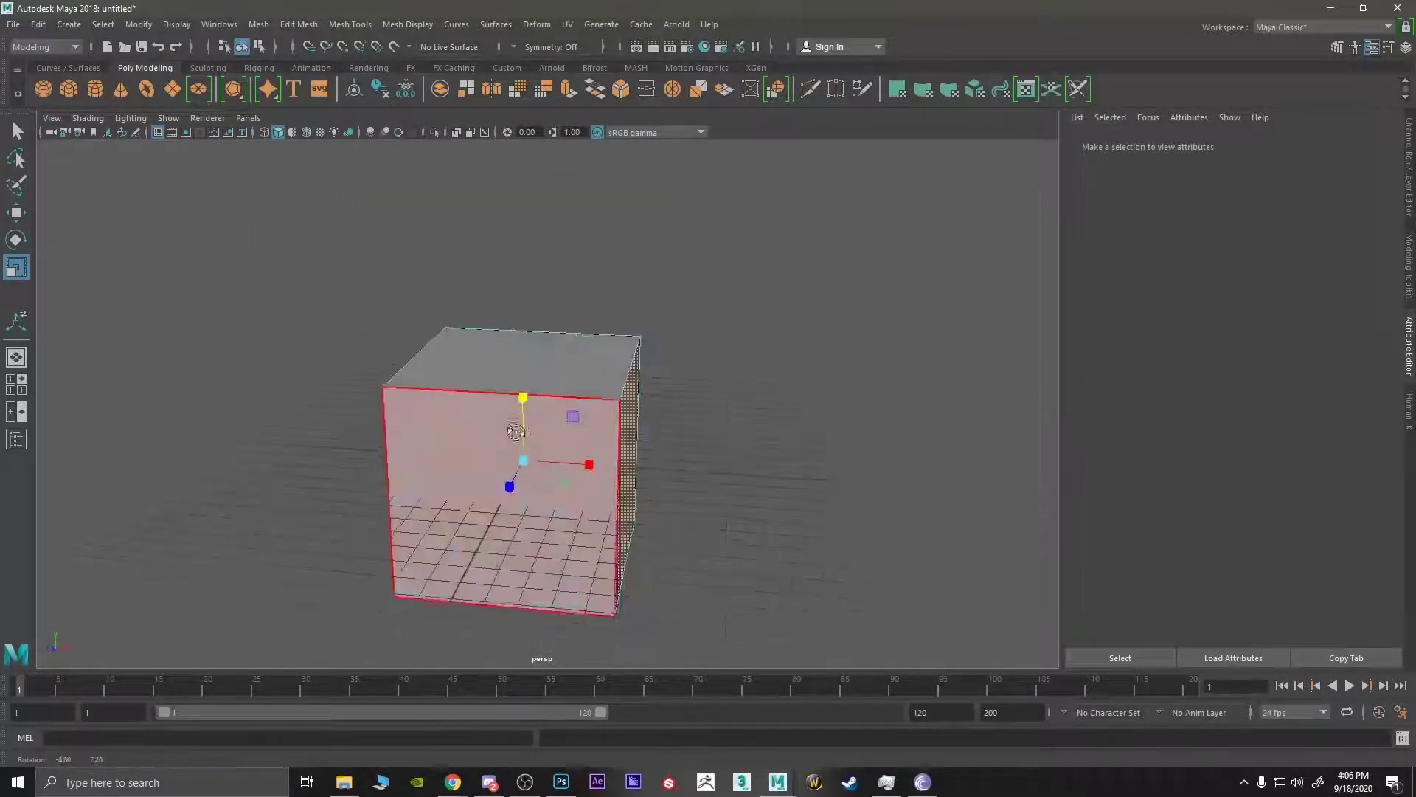
- Switch the cube to edge selection and select individual edges around it
right_click_drag(519, 356, 516, 319)
left_click_drag(490, 326, 502, 400, "alt")
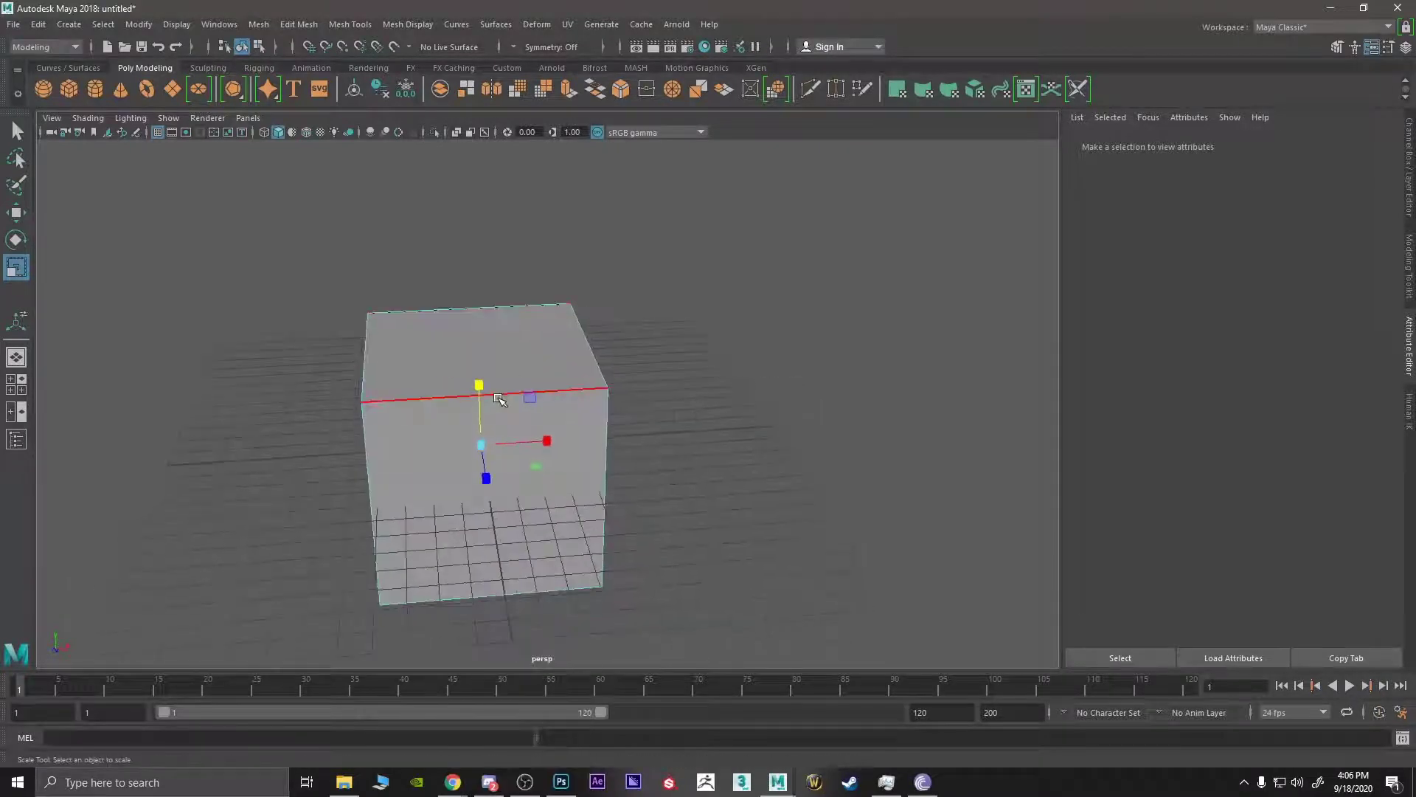
left_click(378, 399)
left_click_drag(384, 354, 250, 484, "alt")
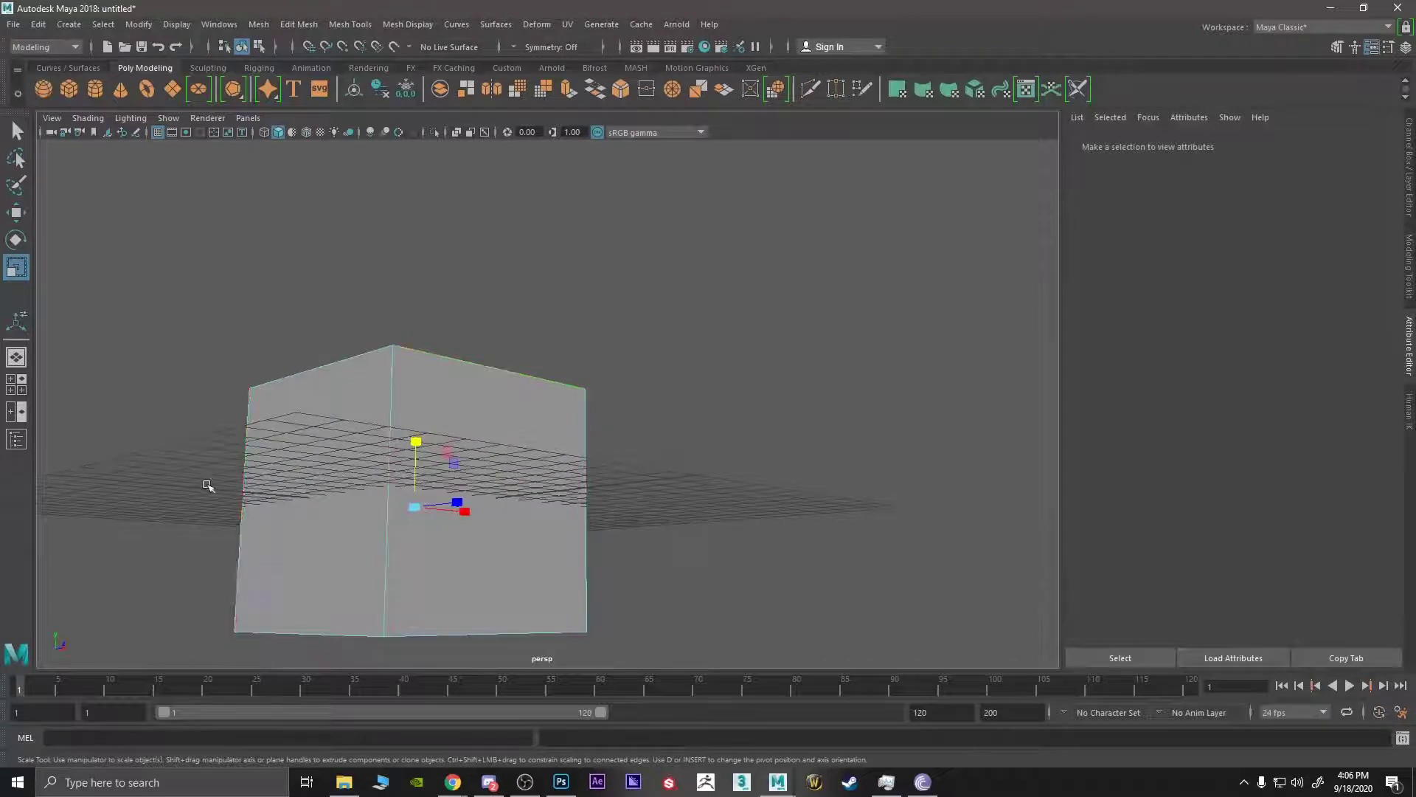
left_click_drag(614, 468, 559, 298, "alt")
- Box-select the cube's upper and lower vertices in vertex mode and return the cube to object mode
right_click(558, 297)
left_click(514, 298)
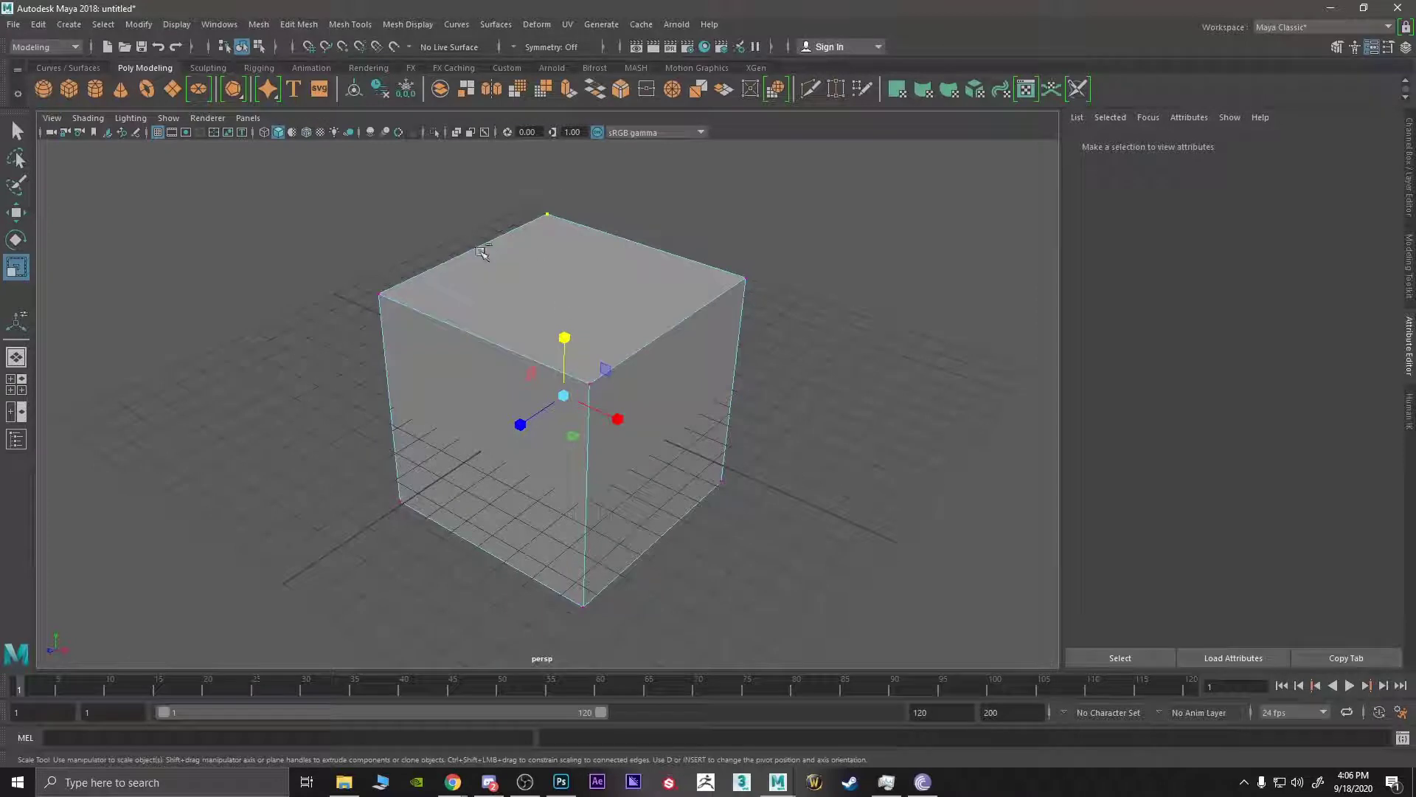
left_click_drag(691, 181, 320, 401)
left_click_drag(822, 398, 384, 633)
left_click_drag(442, 559, 474, 525, "alt")
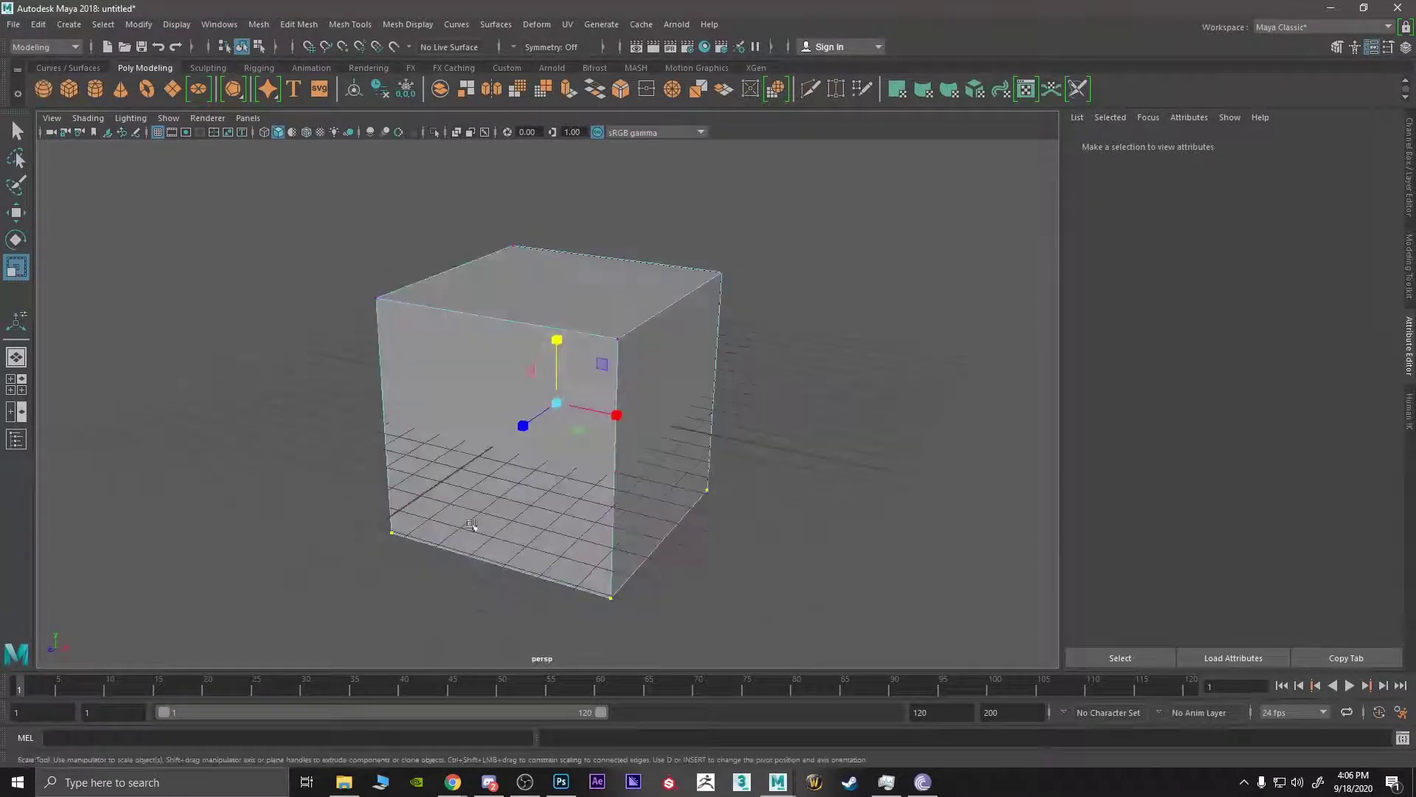
left_click(767, 399)
left_click_drag(576, 396, 594, 393, "alt")
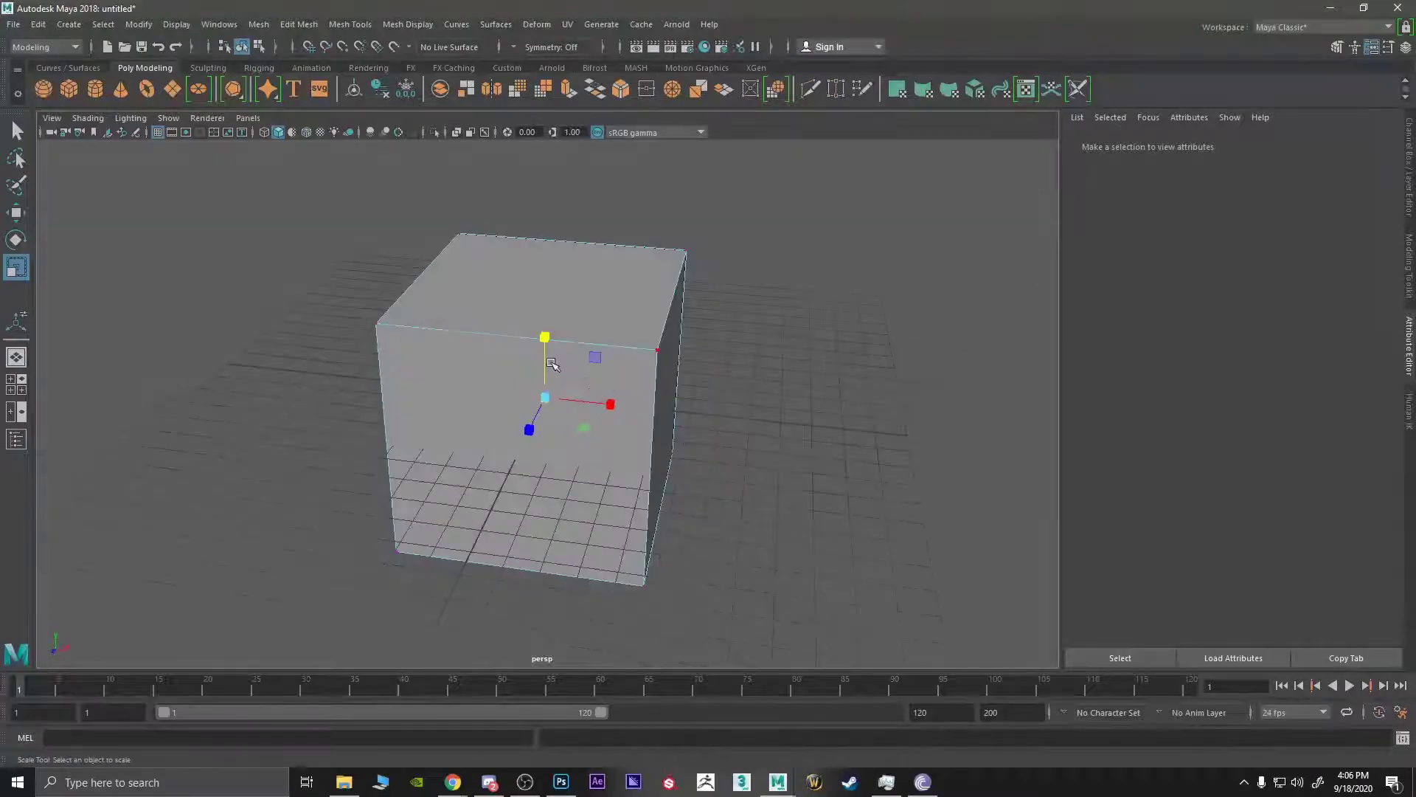
right_click_drag(550, 358, 597, 332)
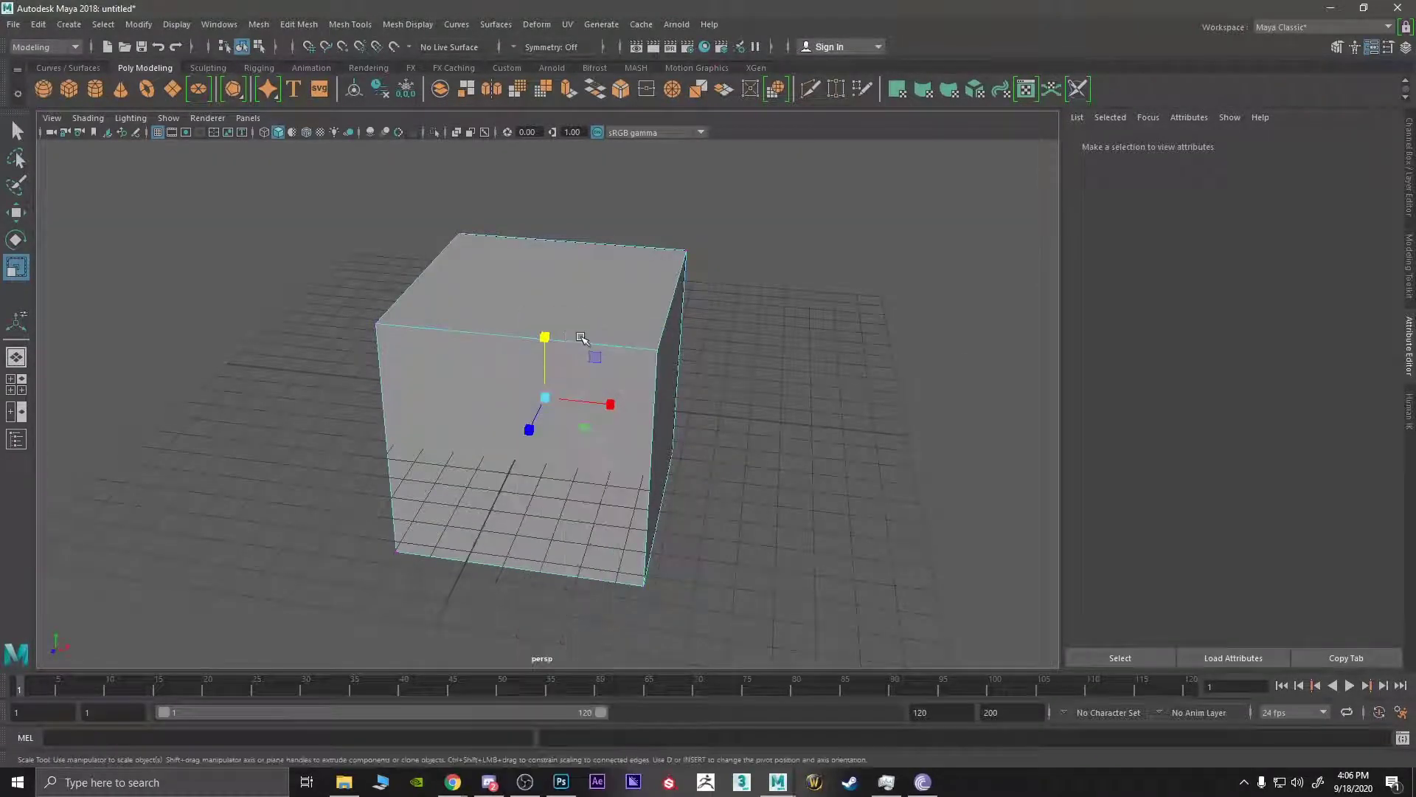
left_click_drag(748, 421, 723, 404, "alt")
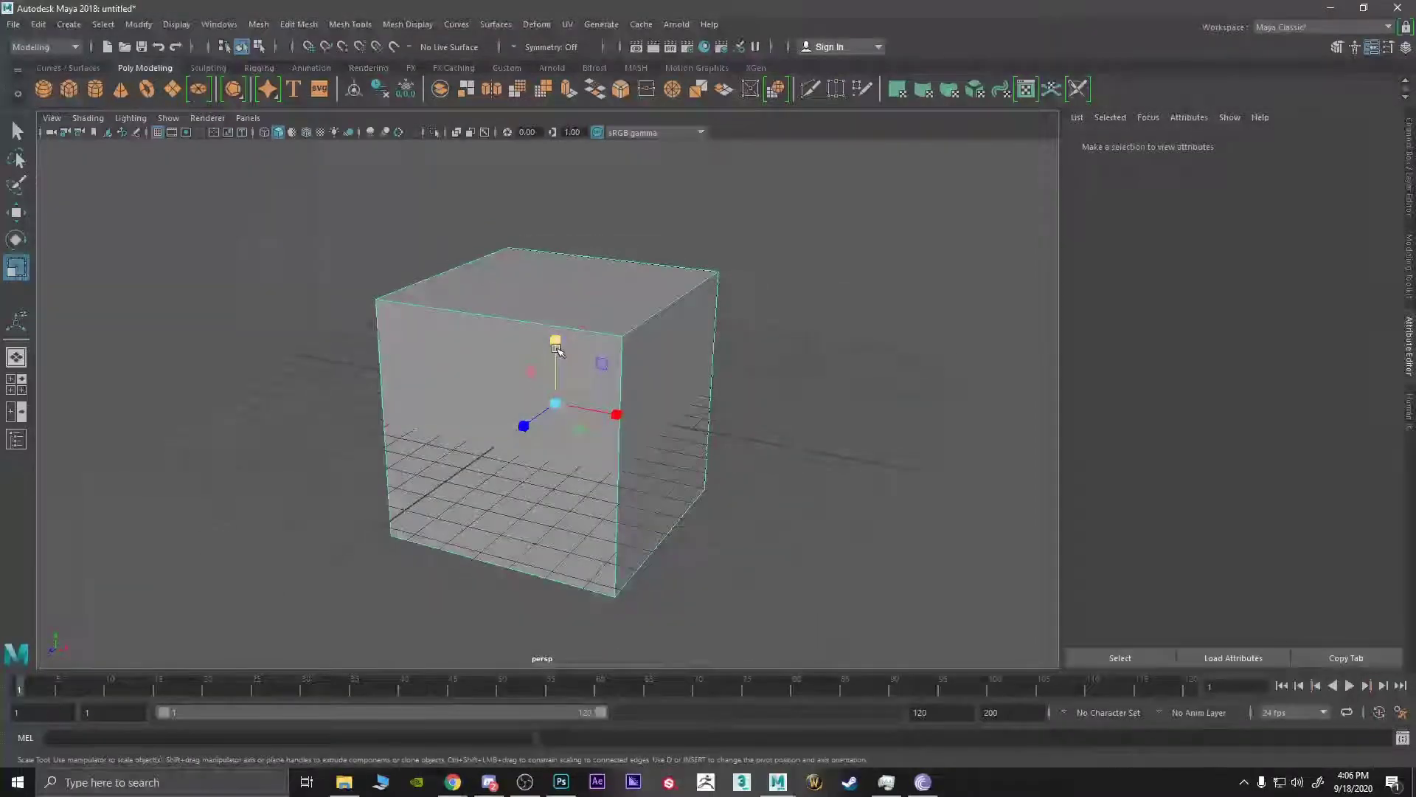
key("q")
- Switch to edge selection and box-select the parallel horizontal edges on the cube's top and bottom
left_click_drag(608, 370, 552, 320, "alt")
right_click_drag(552, 320, 562, 276)
left_click_drag(550, 291, 616, 317, "alt")
left_click_drag(561, 431, 550, 405, "alt")
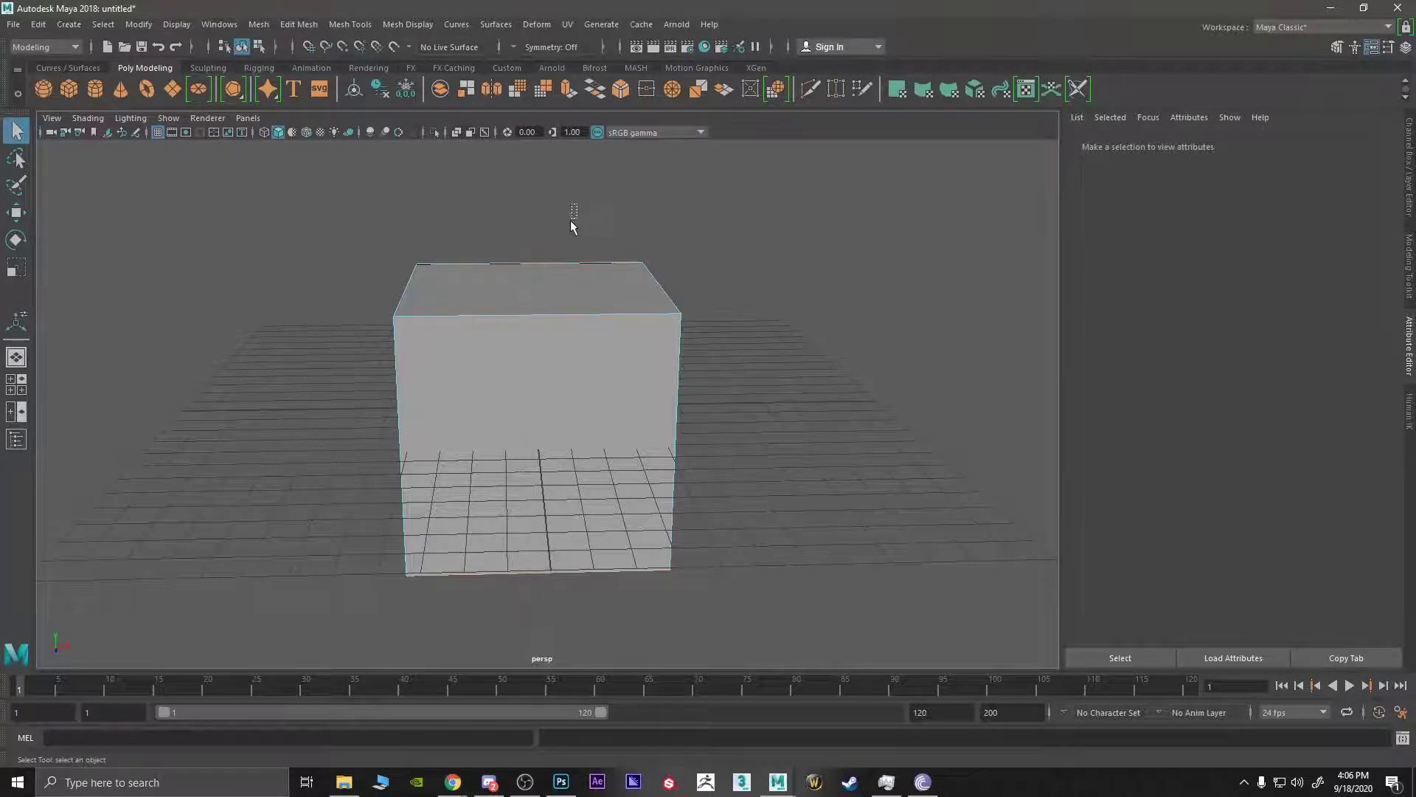
left_click_drag(571, 220, 492, 626)
left_click_drag(499, 553, 750, 506, "alt")
scroll(540, 311, "up", 5)
left_click_drag(540, 308, 574, 319, "alt")
scroll(563, 319, "down", 4)
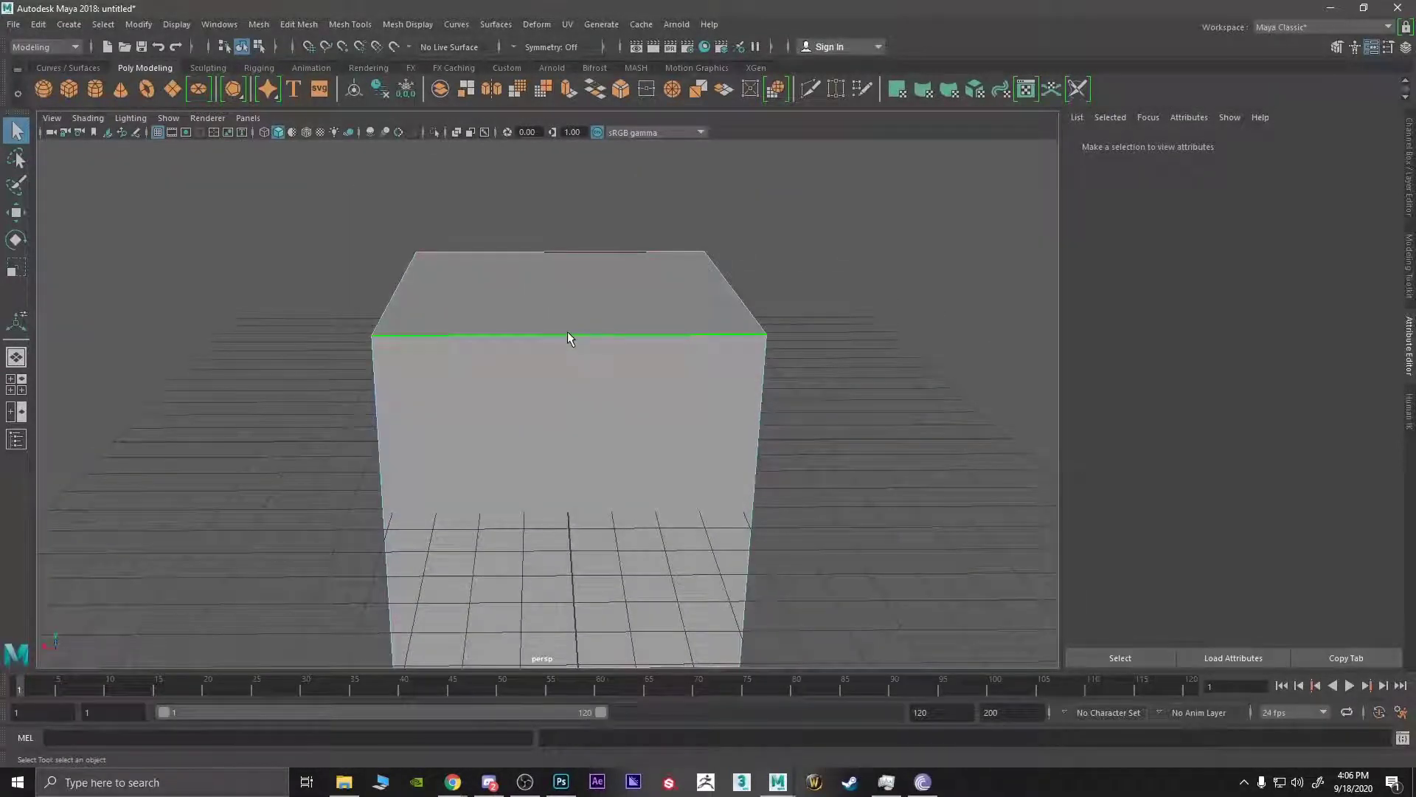
- Use Connect Components on the selected edges to cut a new edge loop around the cube's middle
right_click(568, 333)
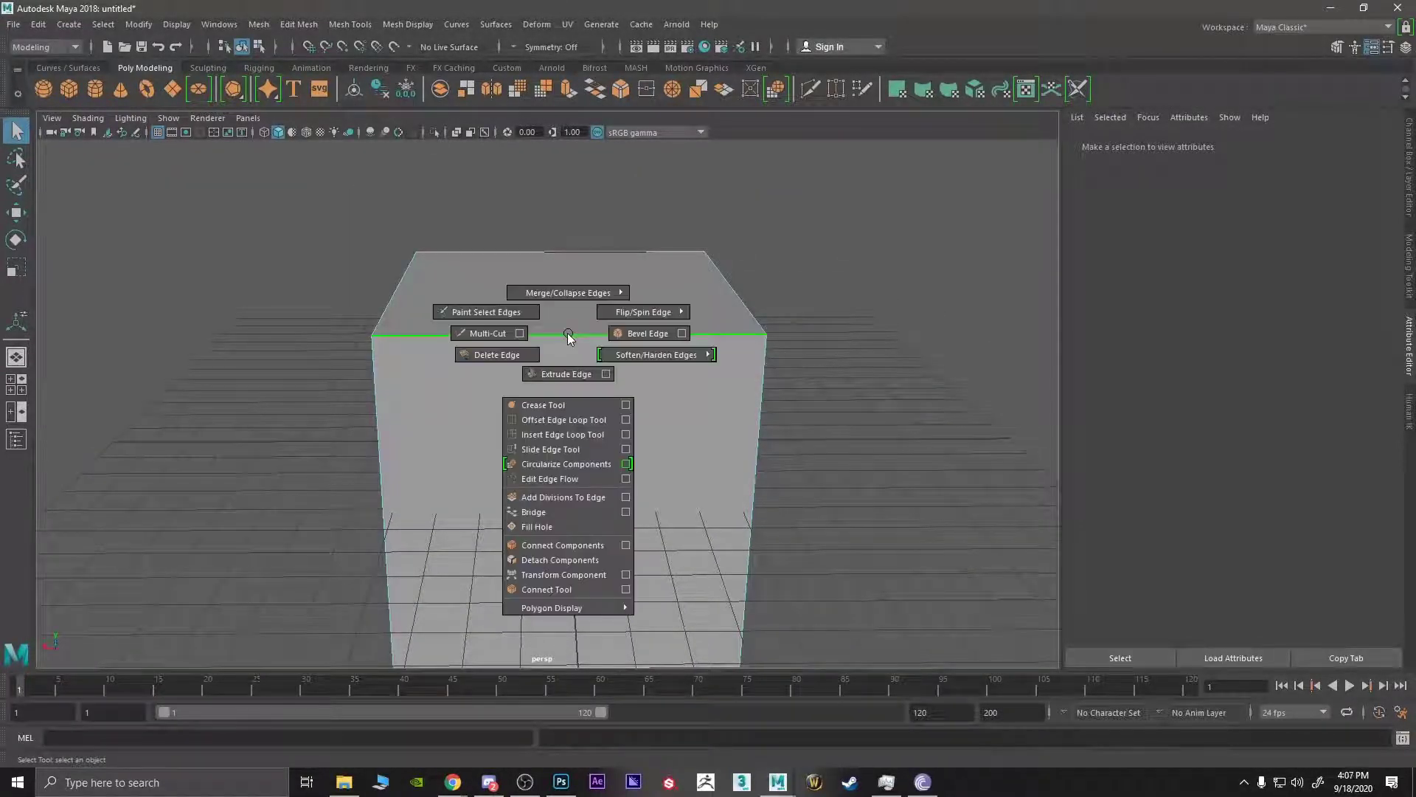
right_click(566, 331)
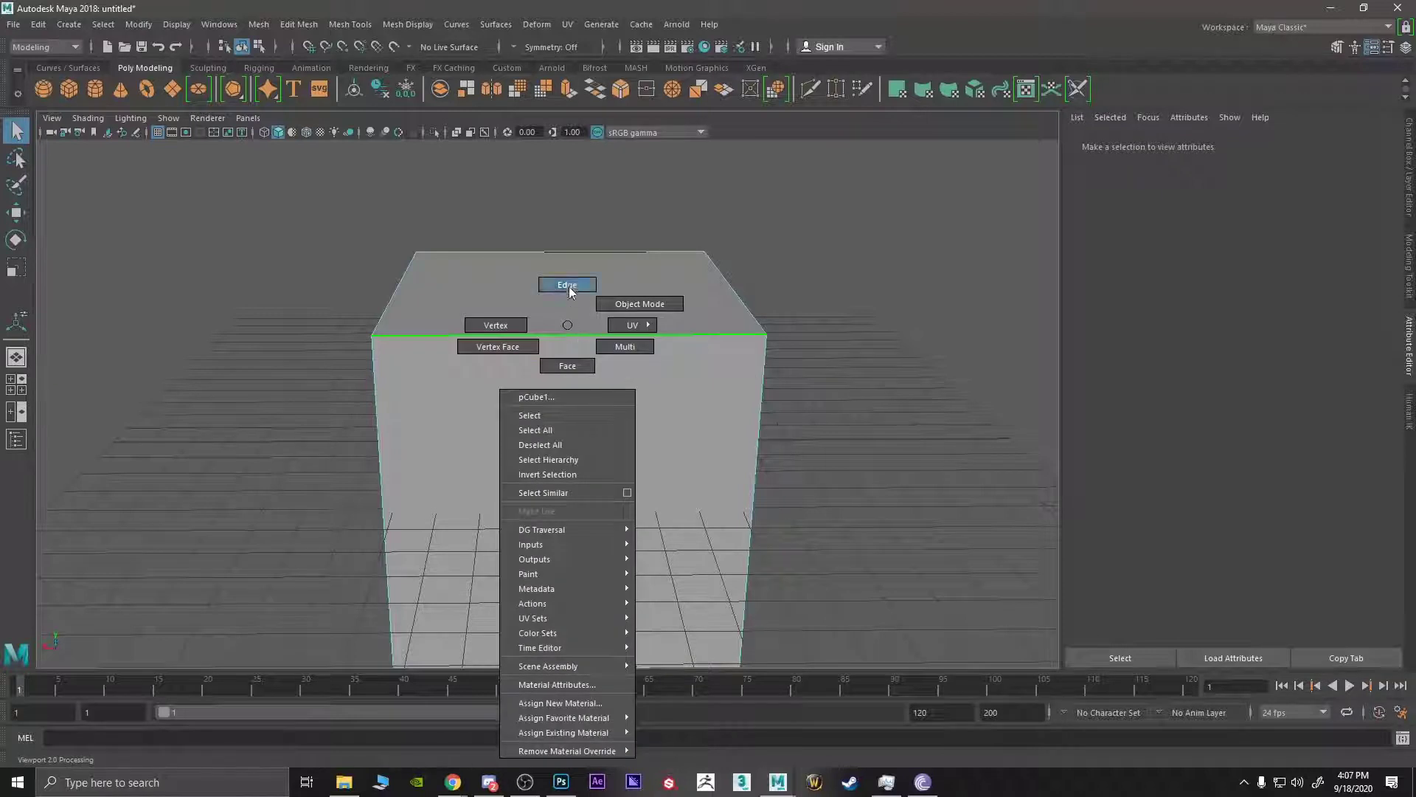
right_click_drag(565, 327, 581, 374)
right_click(571, 336, "shift")
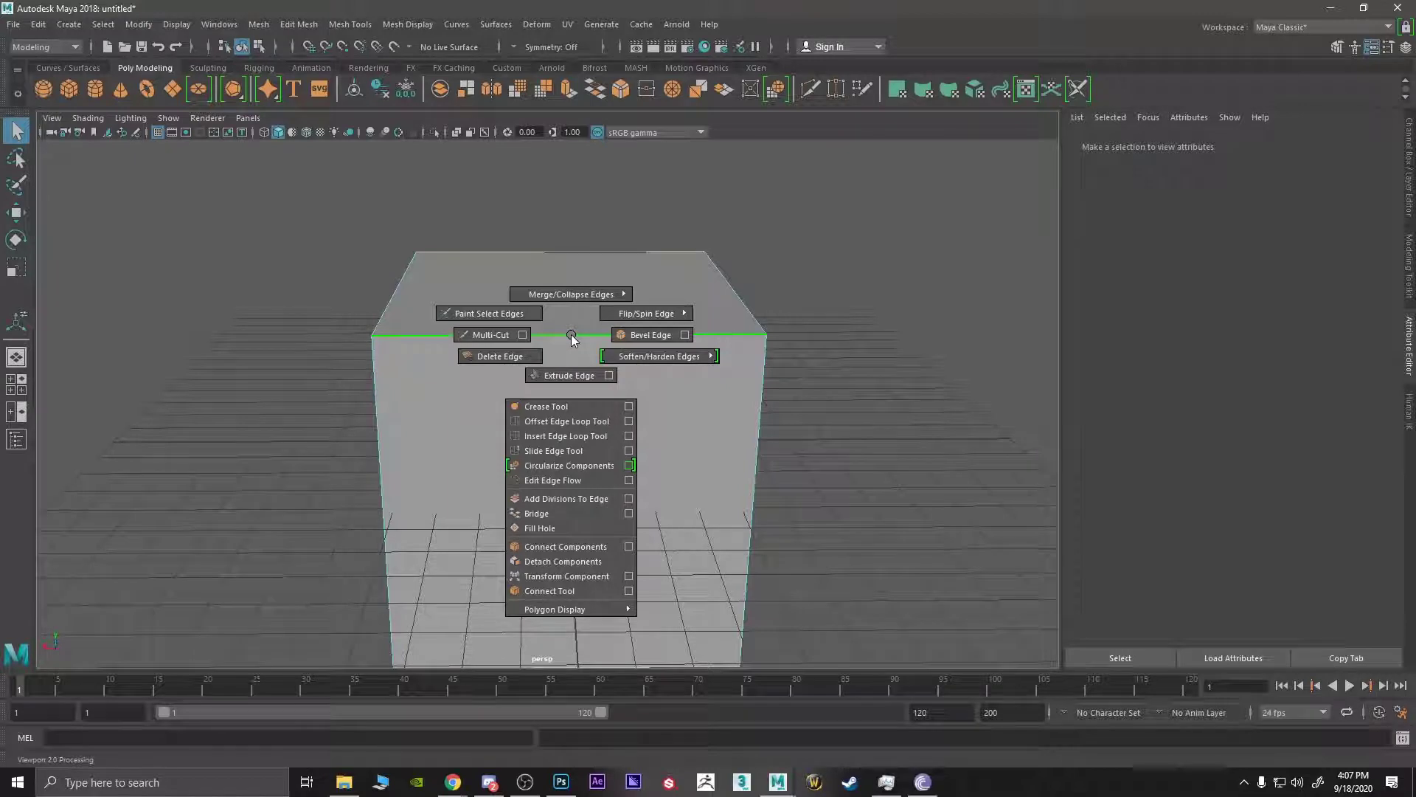
left_click(557, 548)
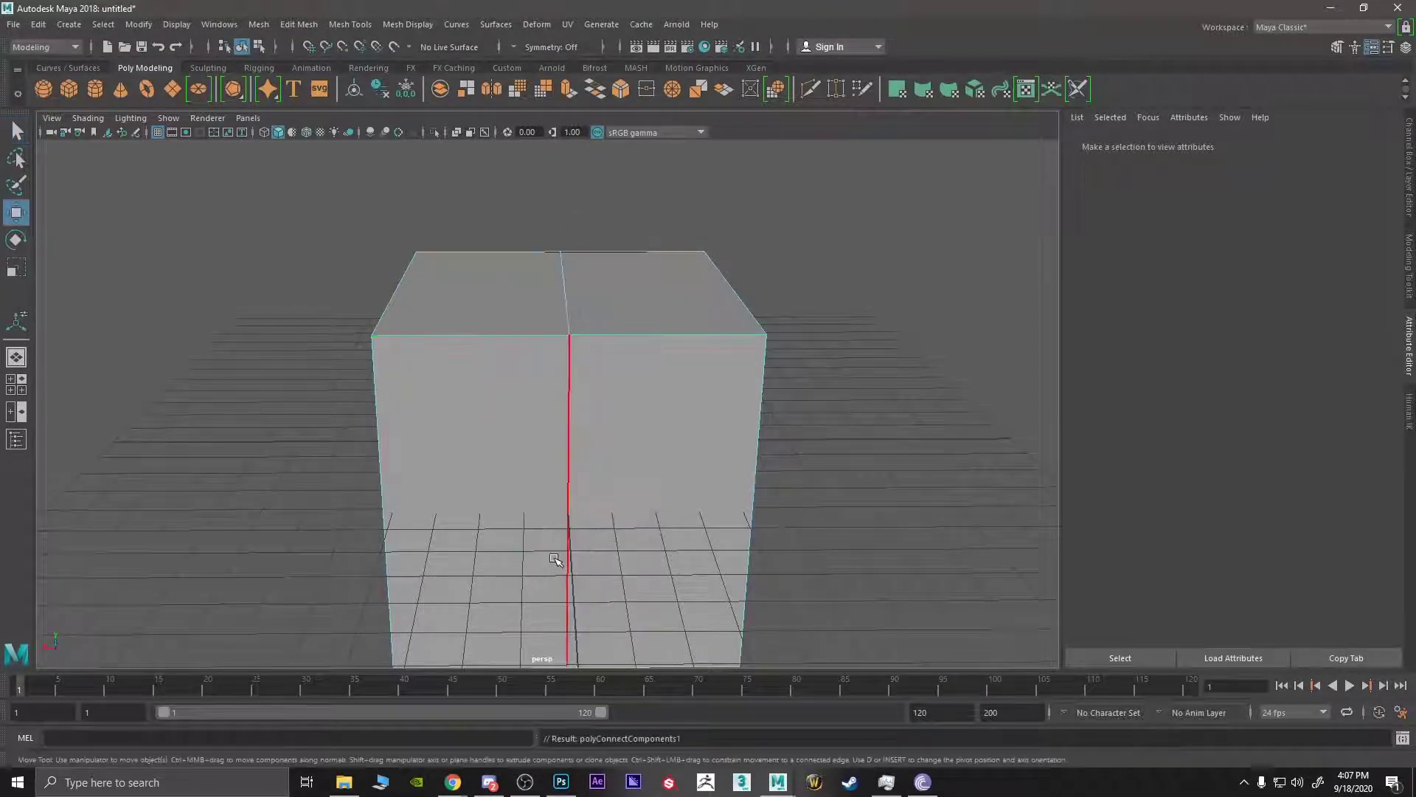
left_click_drag(616, 472, 673, 331, "alt")
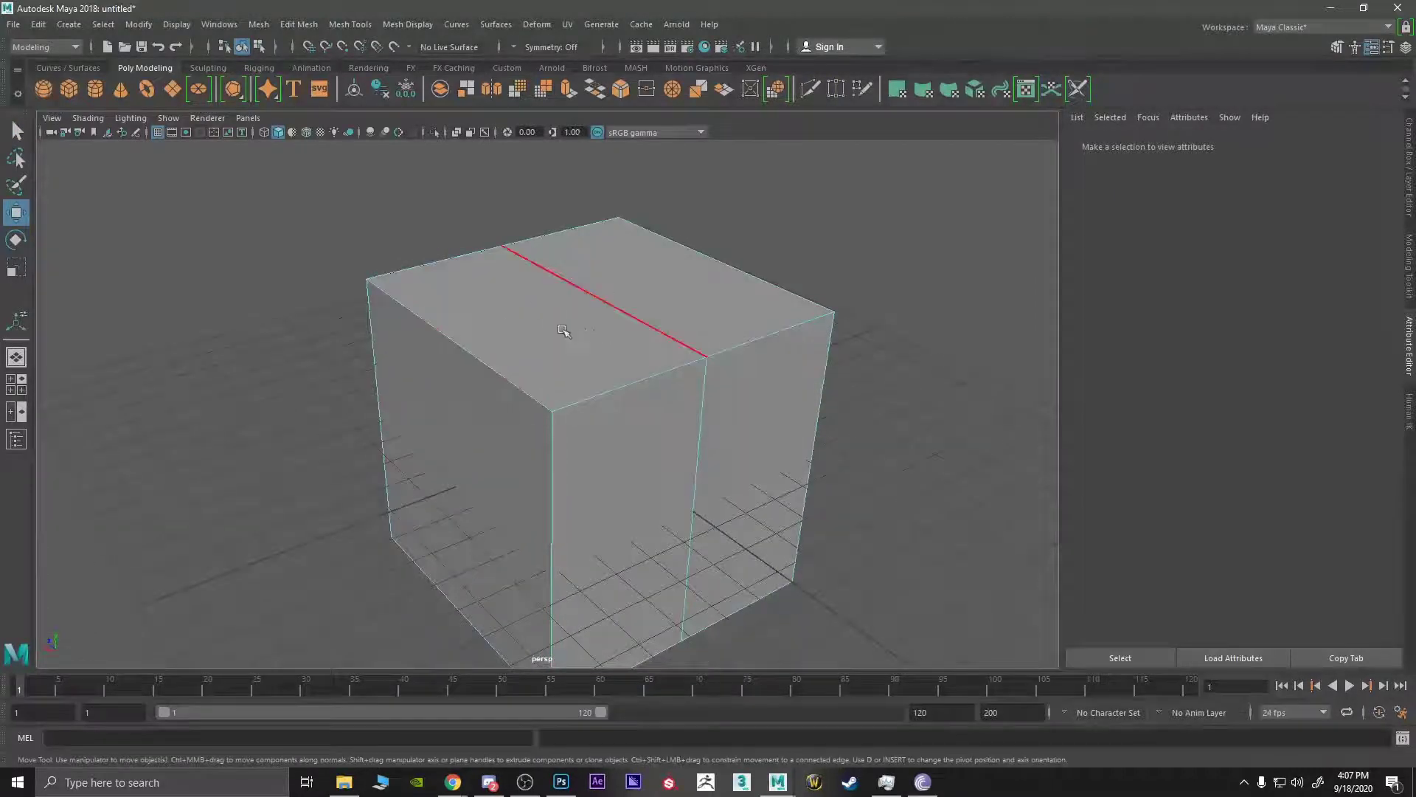
- Use Connect Components on the remaining two sets of parallel edges to cut middle loops through the cube in the other two directions
left_click_drag(560, 329, 614, 244, "alt")
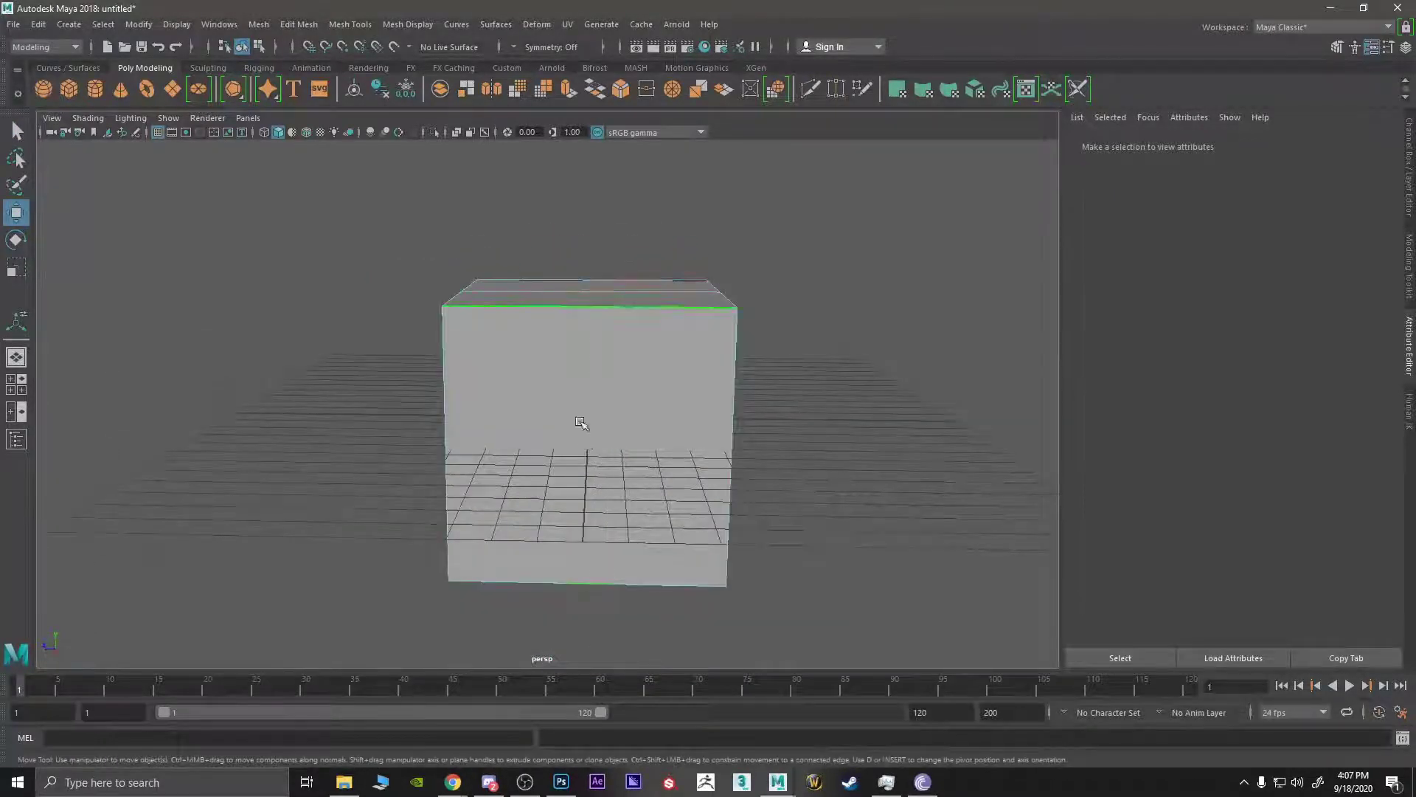
right_click(578, 310, "shift")
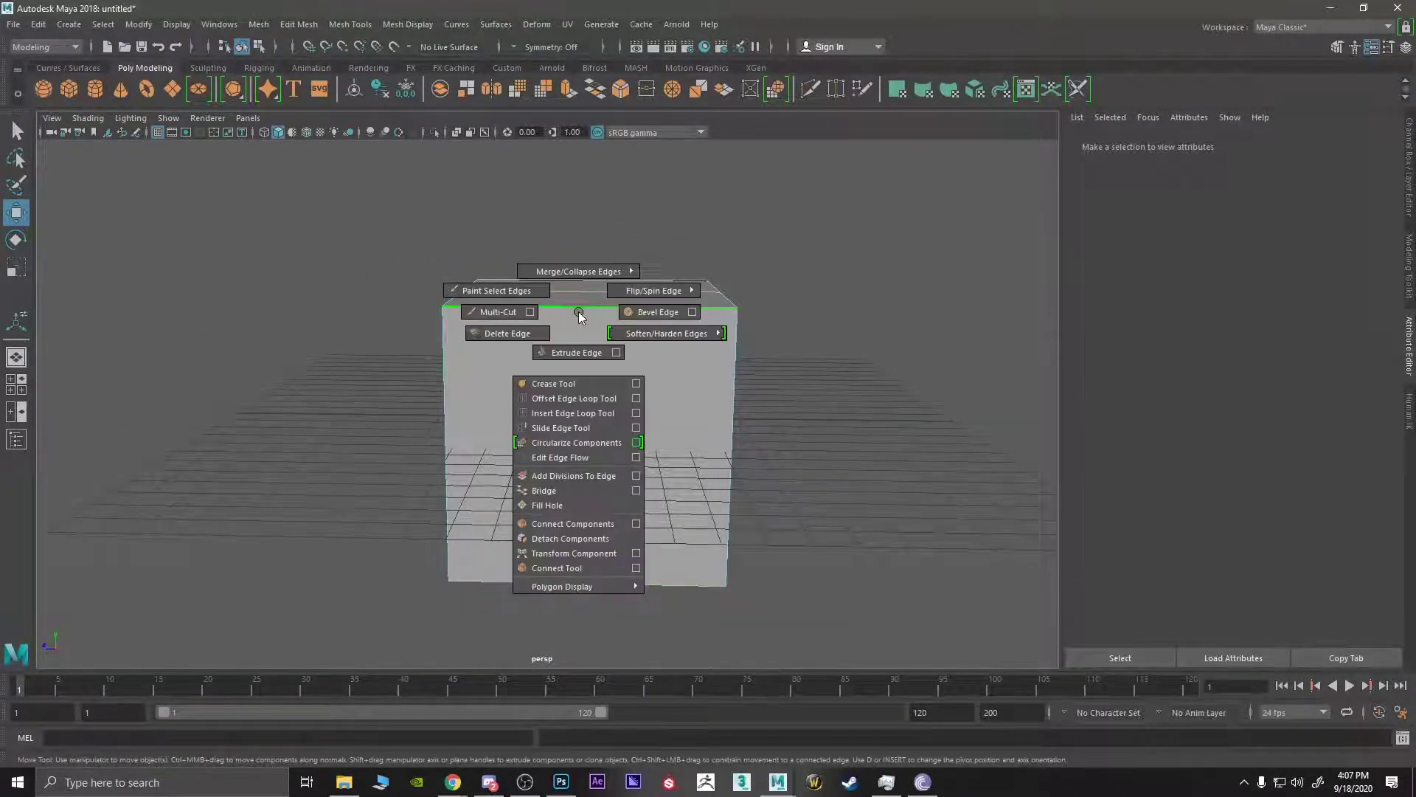
left_click(576, 522)
left_click_drag(612, 537, 326, 412, "alt")
right_click(597, 411, "shift")
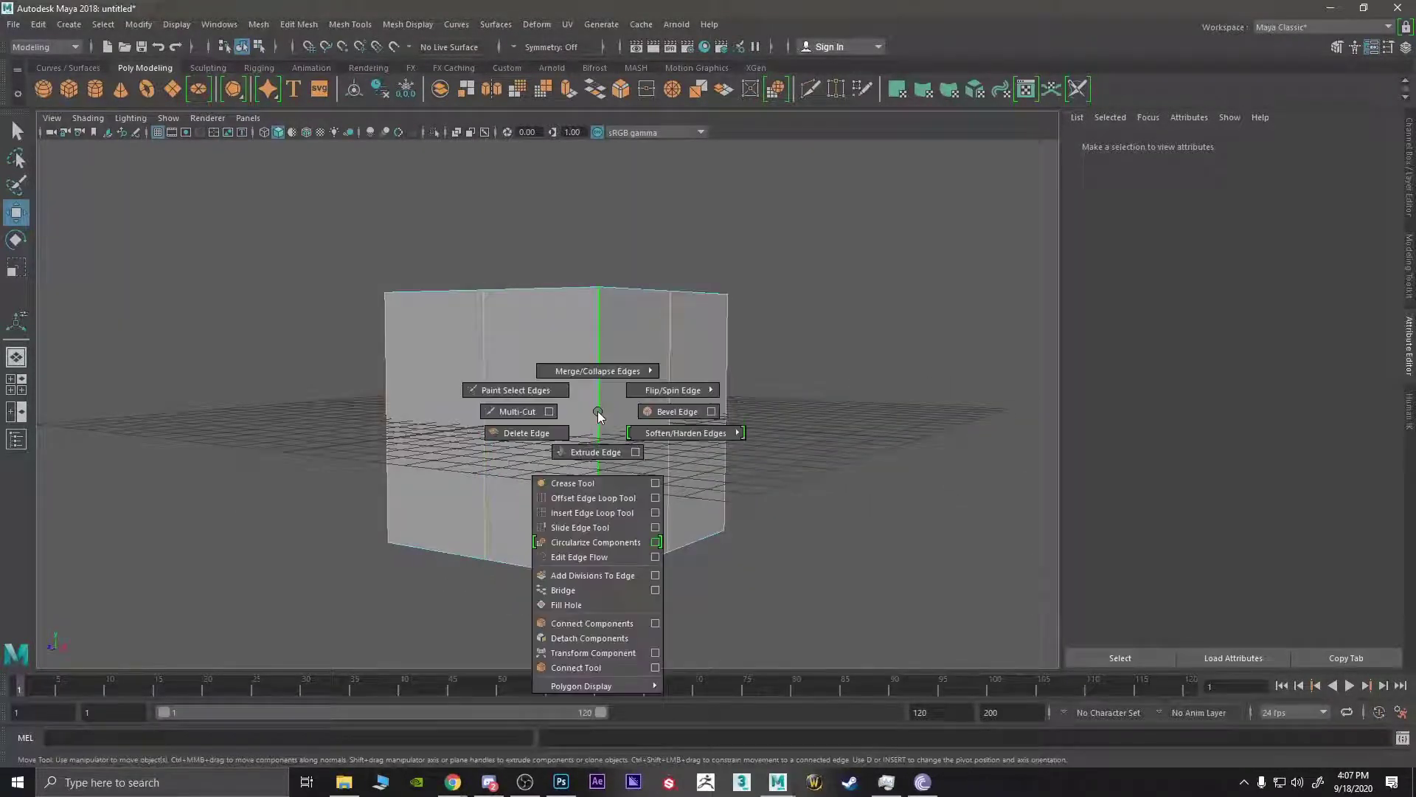
left_click(594, 623)
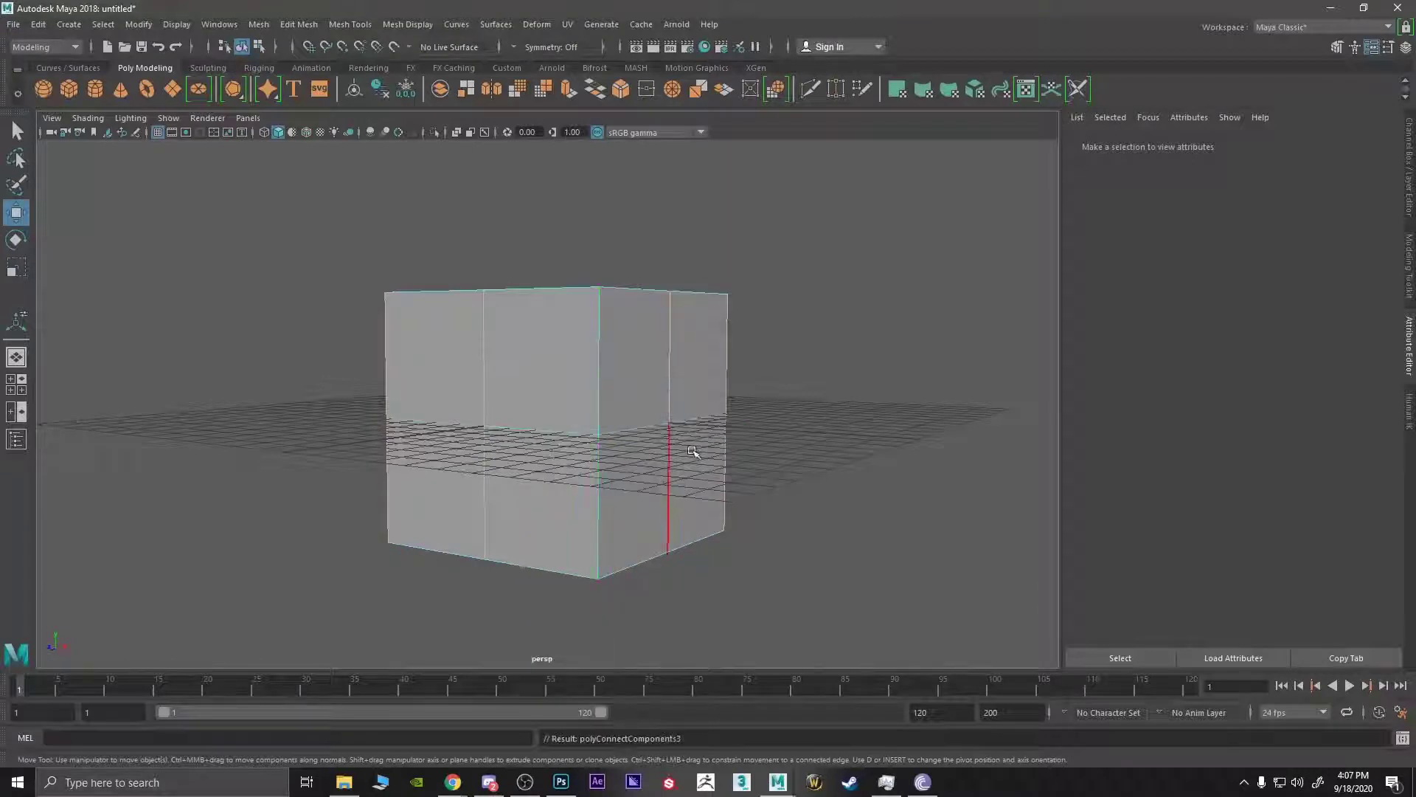
left_click_drag(693, 451, 567, 351, "alt")
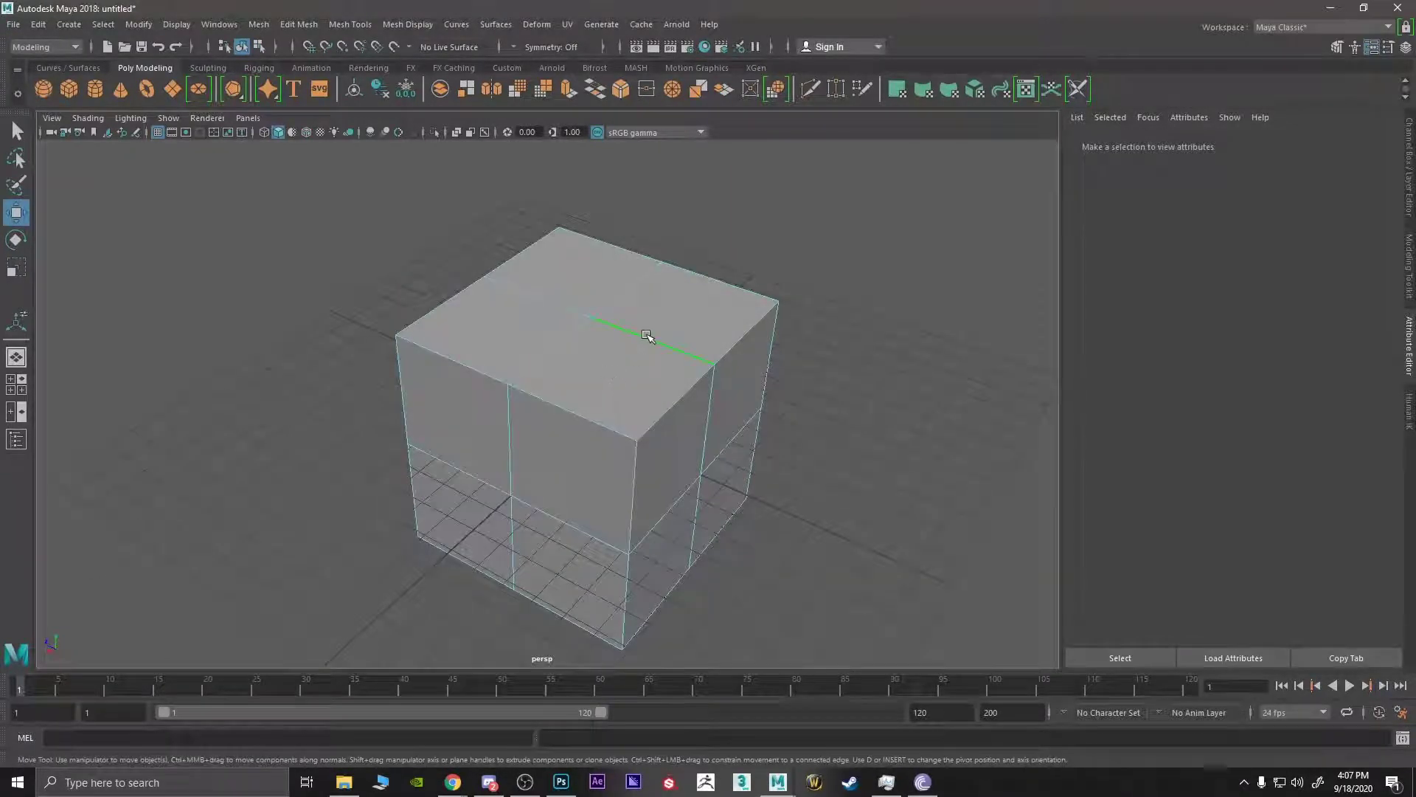
- Use the Insert Edge Loop Tool to add edge loops close to the cube's outer edges on its sides, top and bottom
key("q")
left_click_drag(619, 345, 657, 326, "alt")
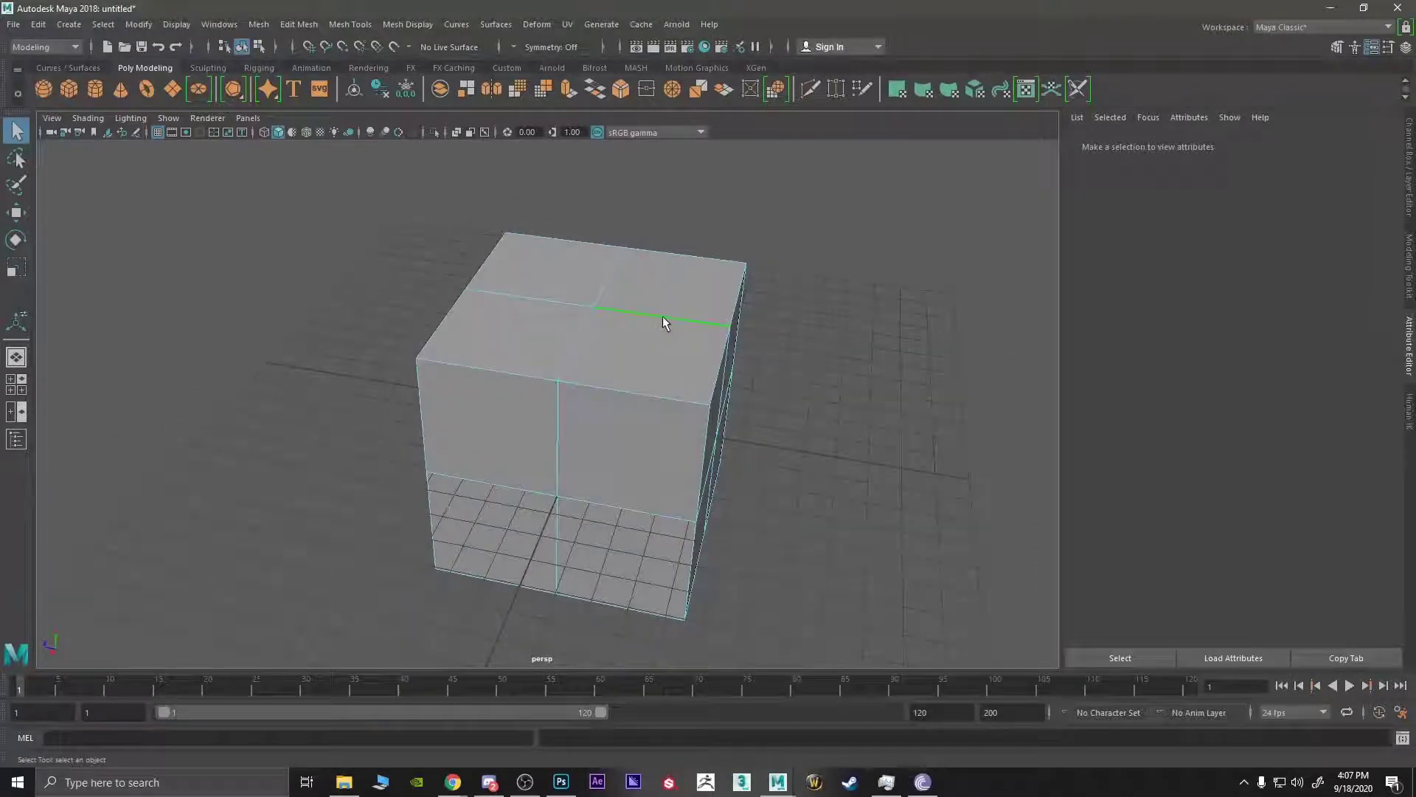
right_click_drag(662, 317, 662, 422, "shift")
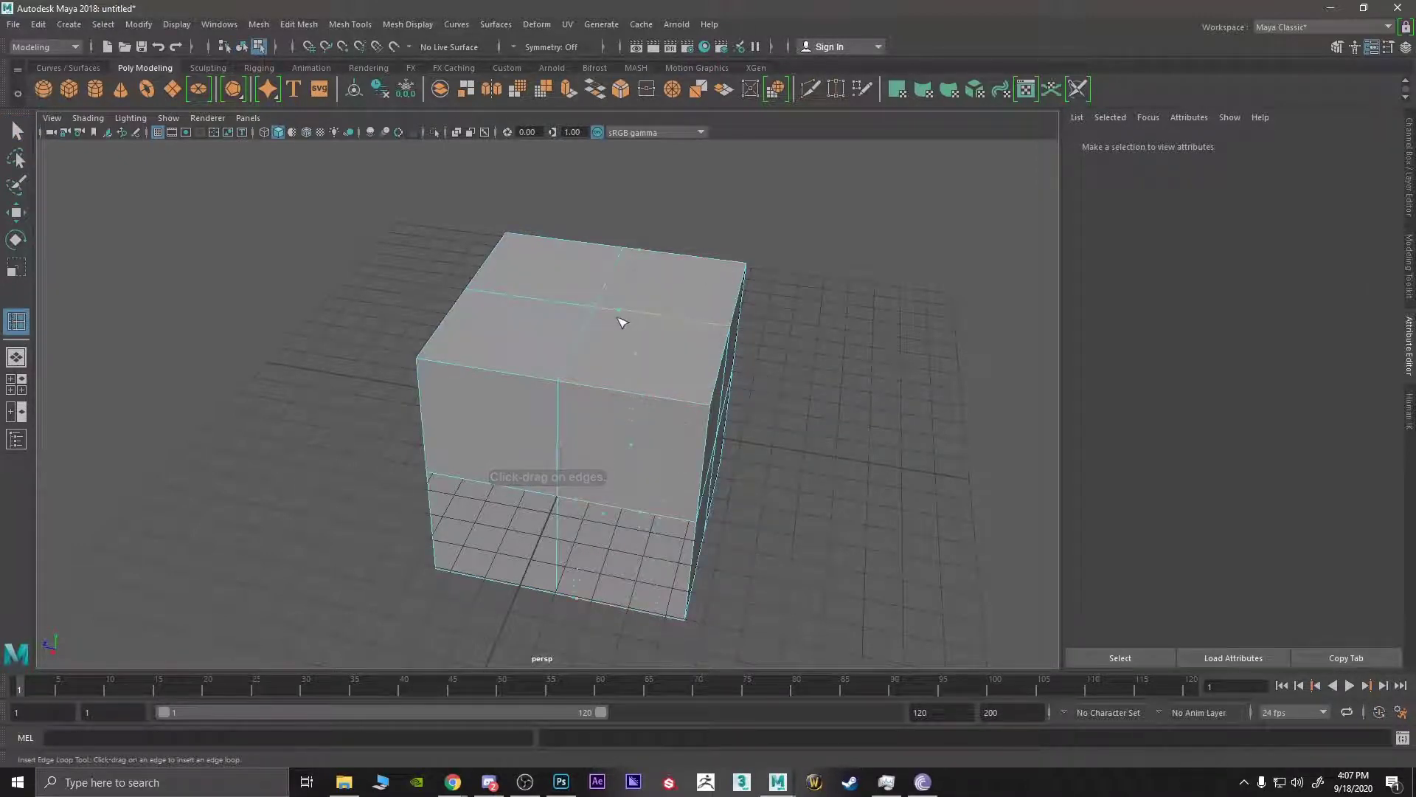
left_click_drag(721, 332, 619, 363, "alt")
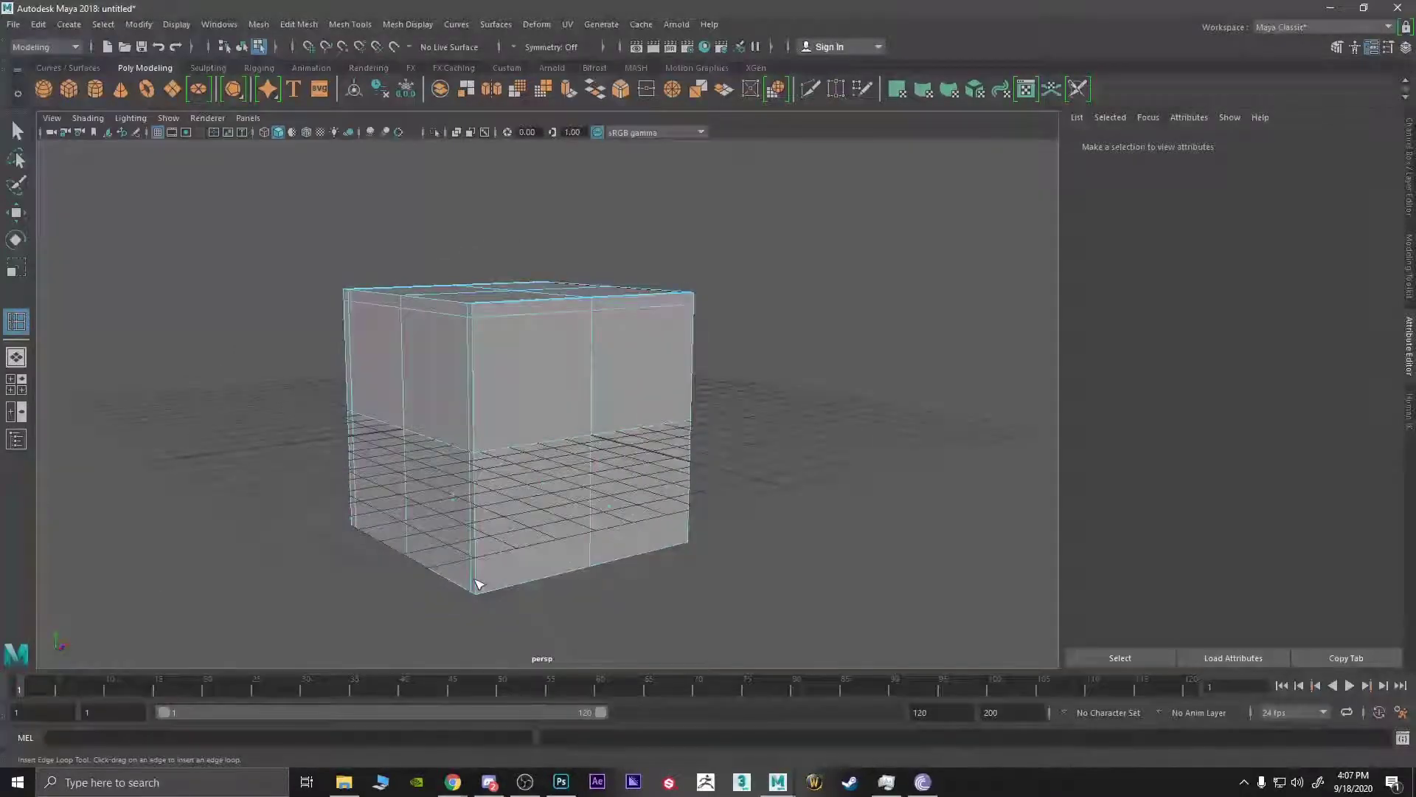
left_click_drag(476, 585, 525, 461, "alt")
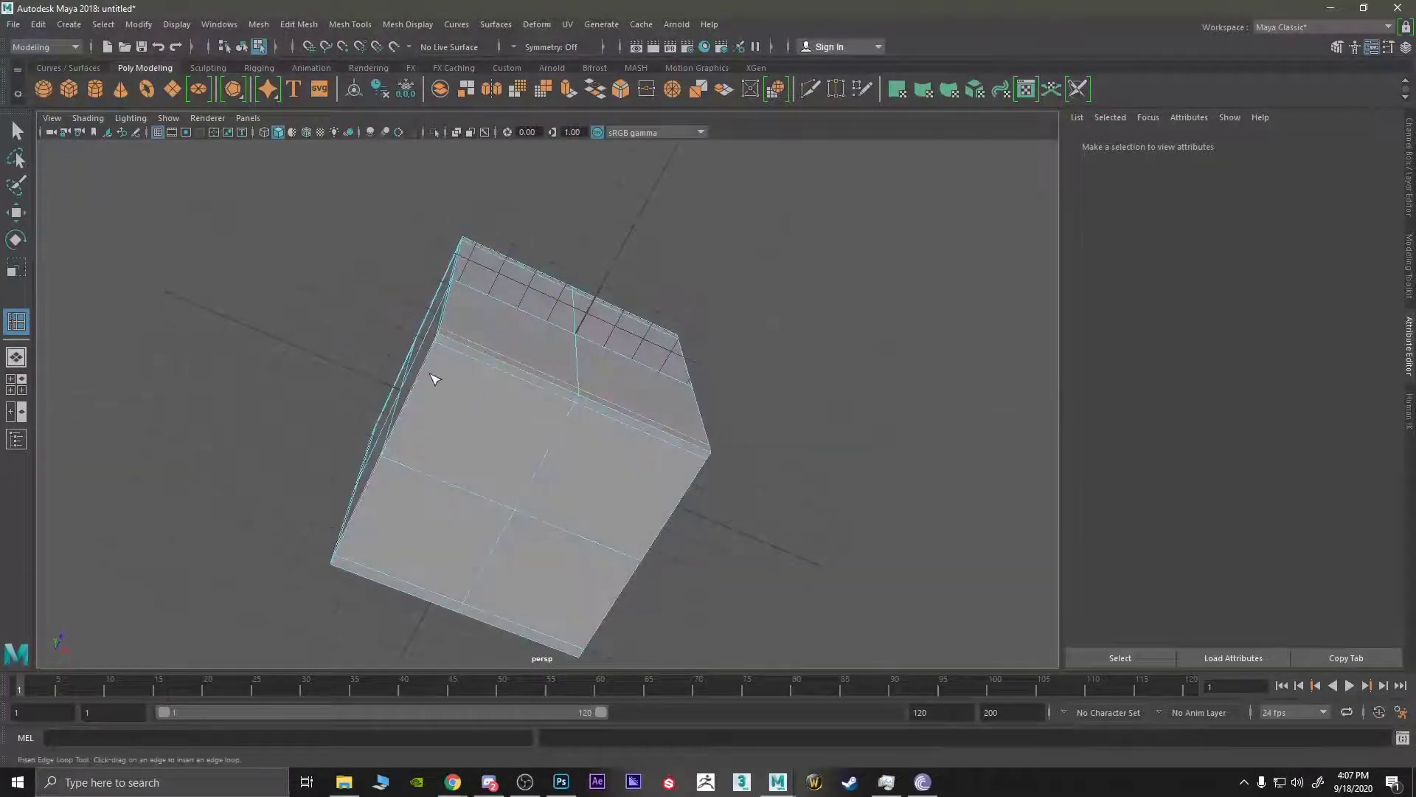
left_click(448, 352)
left_click_drag(708, 528, 807, 621, "alt")
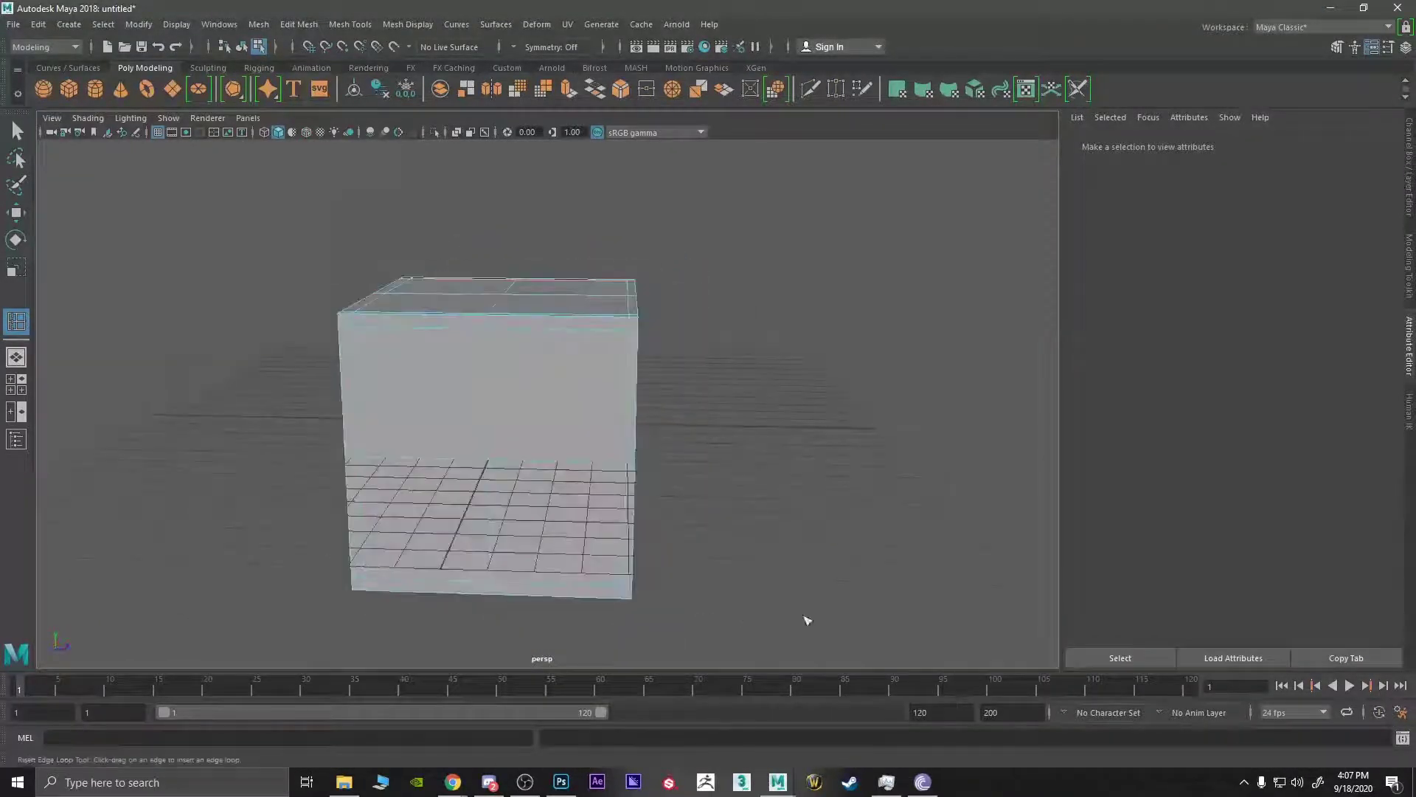
right_click_drag(497, 447, 561, 348)
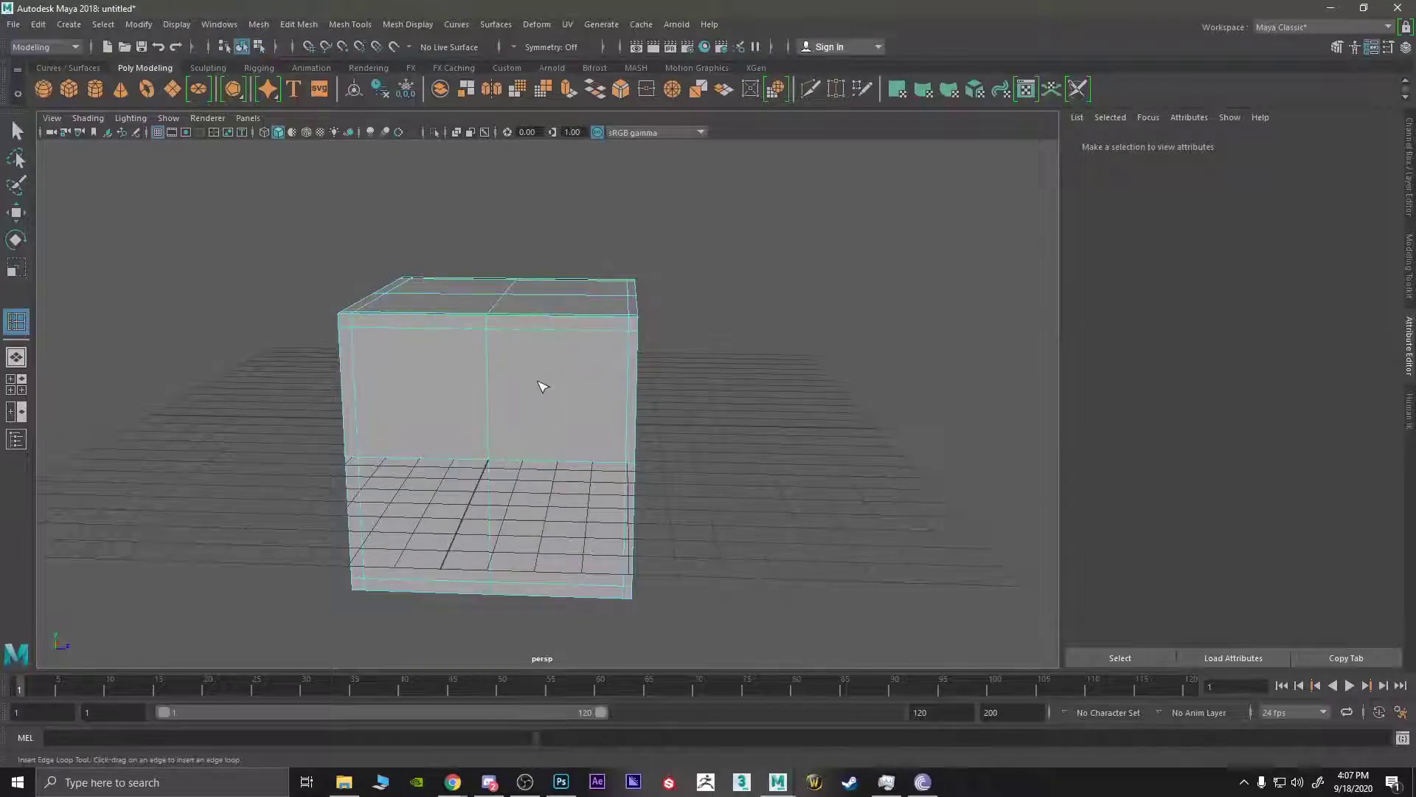
- Delete the subdivided cube and return to the Select tool
key("Delete")
key("q")
key("w")
key("q")
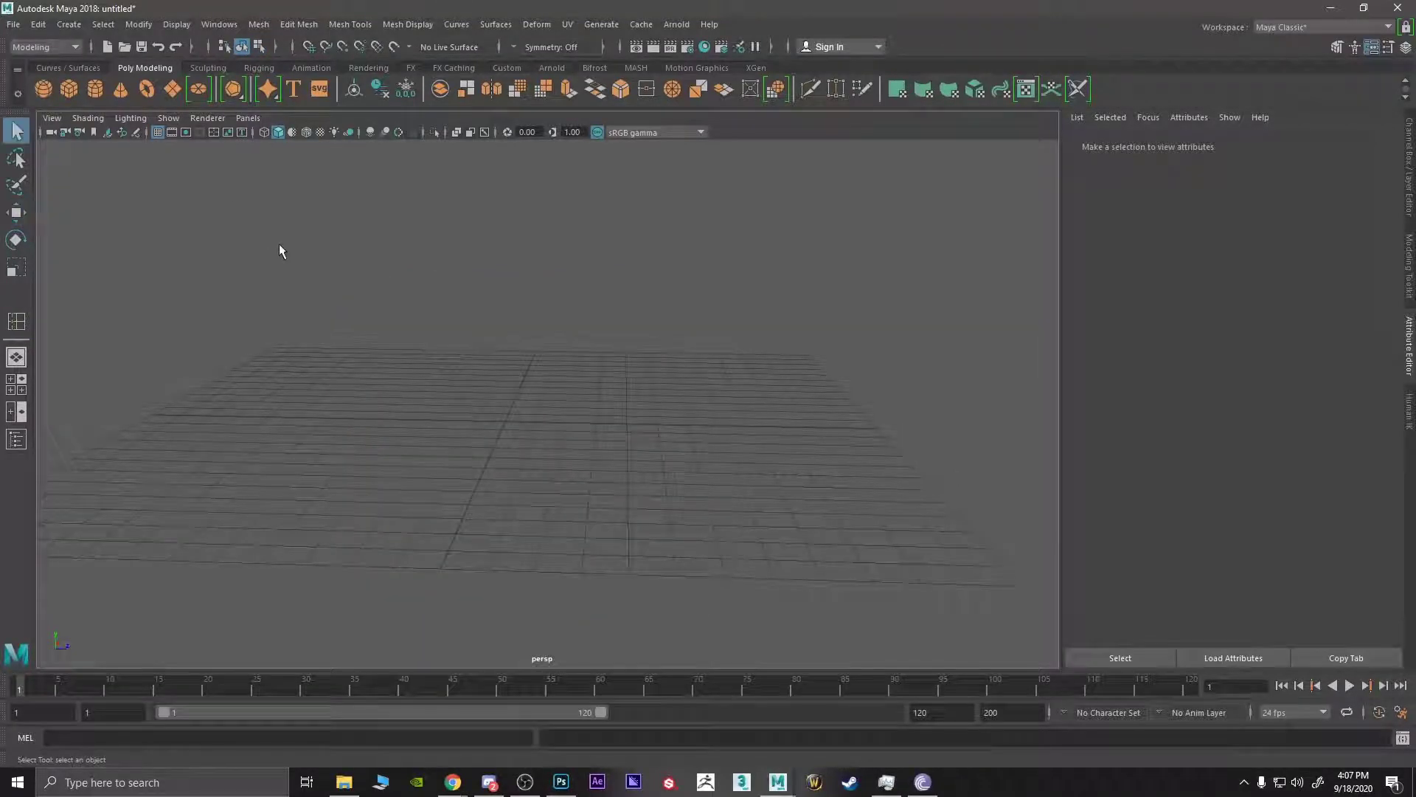
- Create a new polygon cube, scale it into a wide, thin slab and raise it above the grid
left_click(69, 89)
key("r")
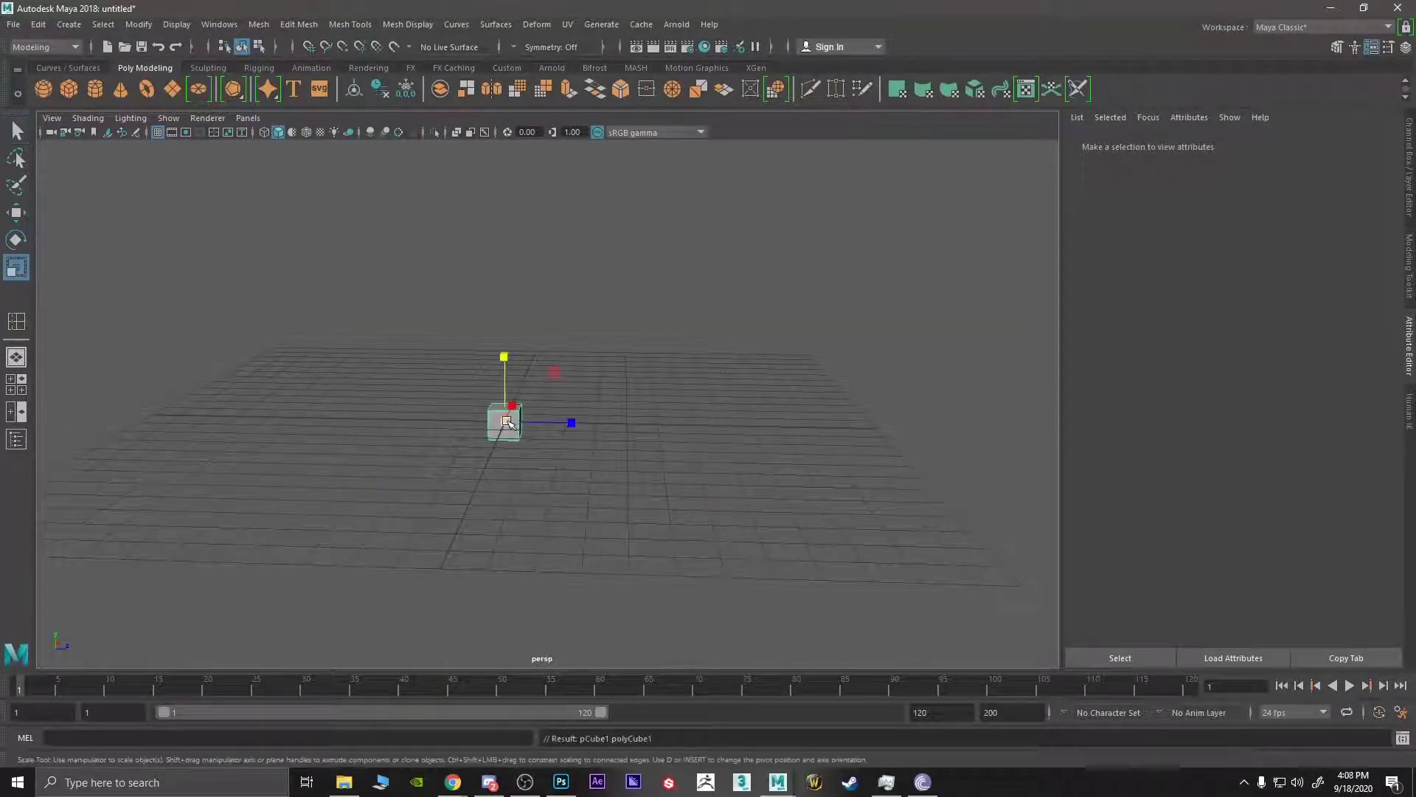
left_click_drag(508, 422, 546, 319)
left_click_drag(499, 361, 585, 345)
key("w")
left_click_drag(458, 417, 495, 435, "alt")
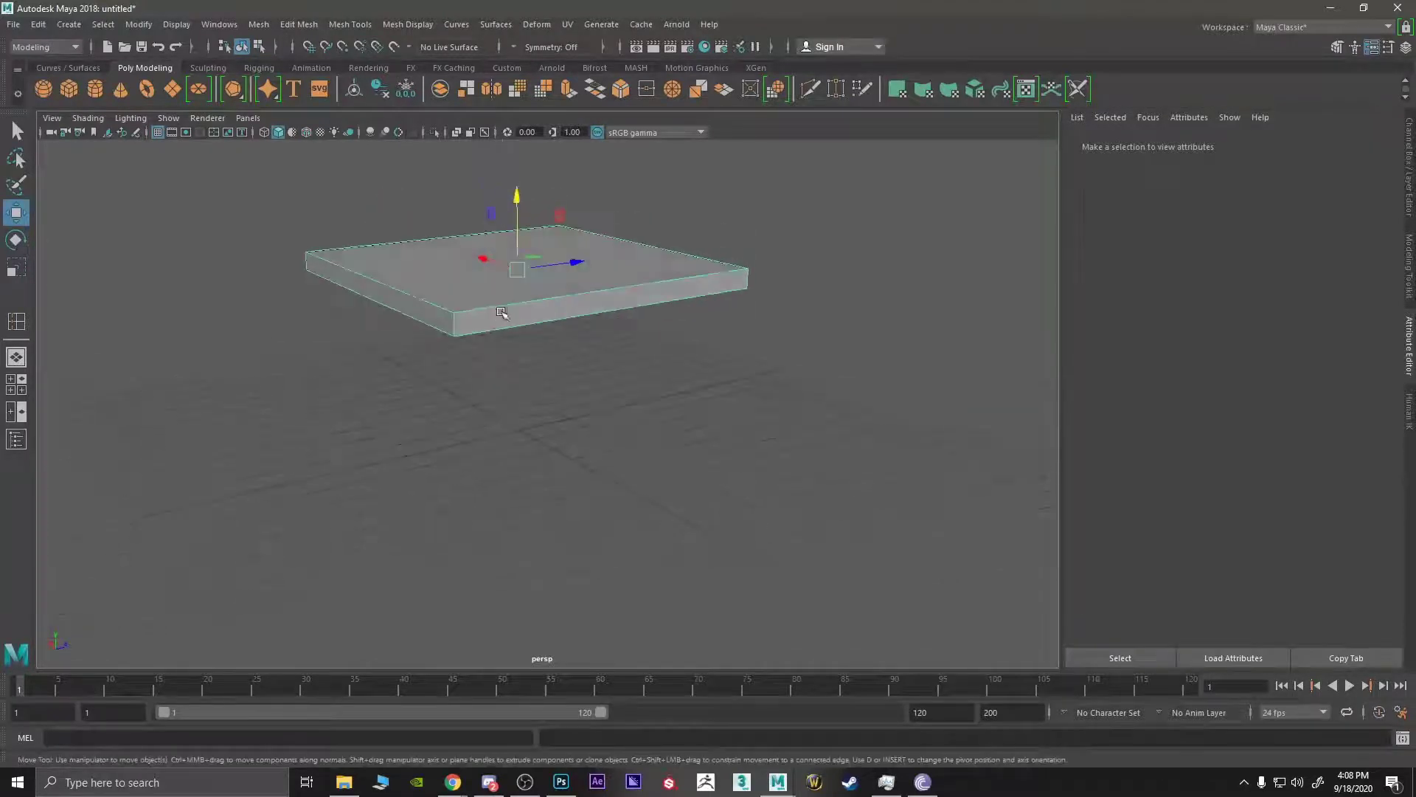
- Switch the slab to edge selection and insert an edge loop close to each of its four outer sides
scroll(499, 313, "up", 3)
left_click_drag(499, 313, 468, 338, "alt")
right_click(409, 331)
right_click_drag(410, 331, 414, 290)
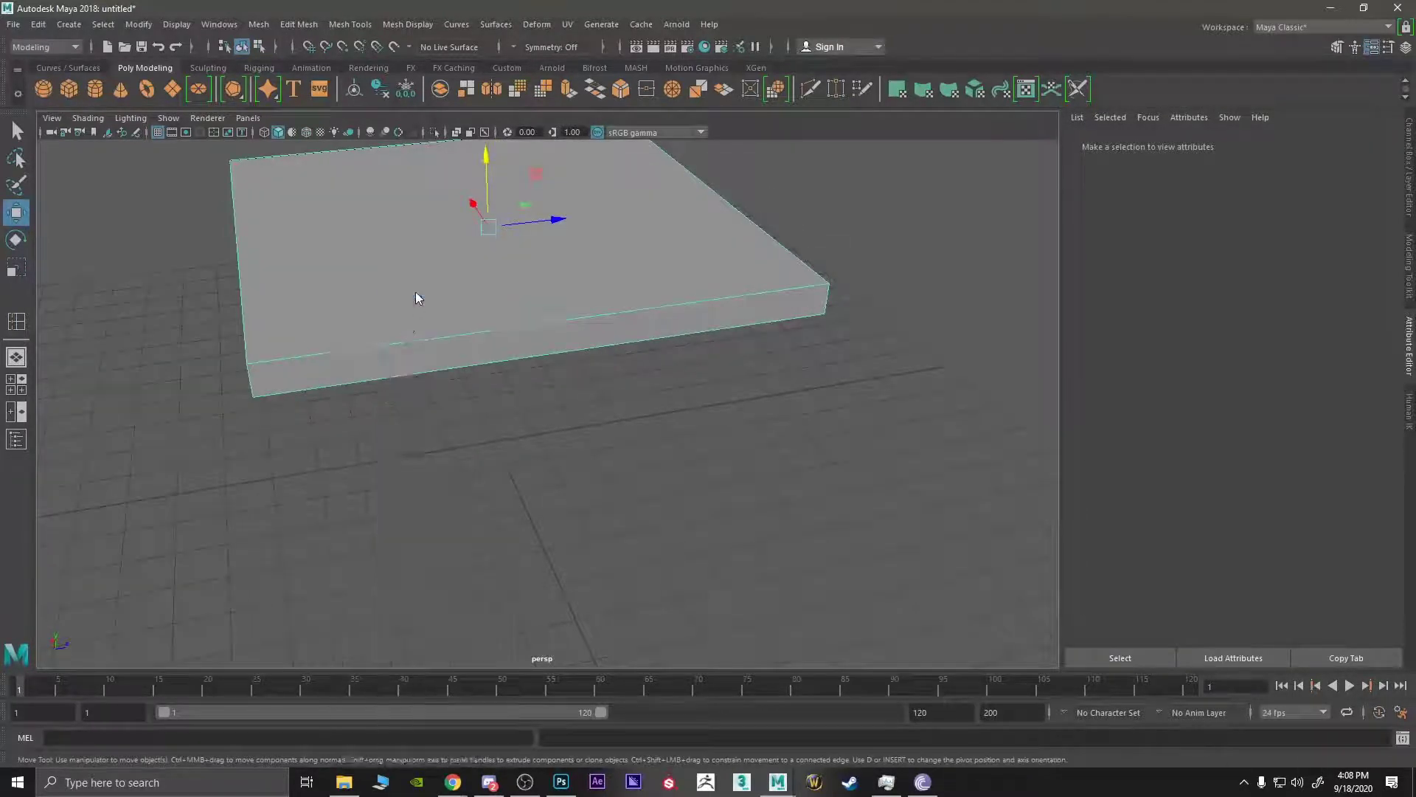
scroll(414, 291, "down", 3)
left_click_drag(516, 313, 488, 307, "alt")
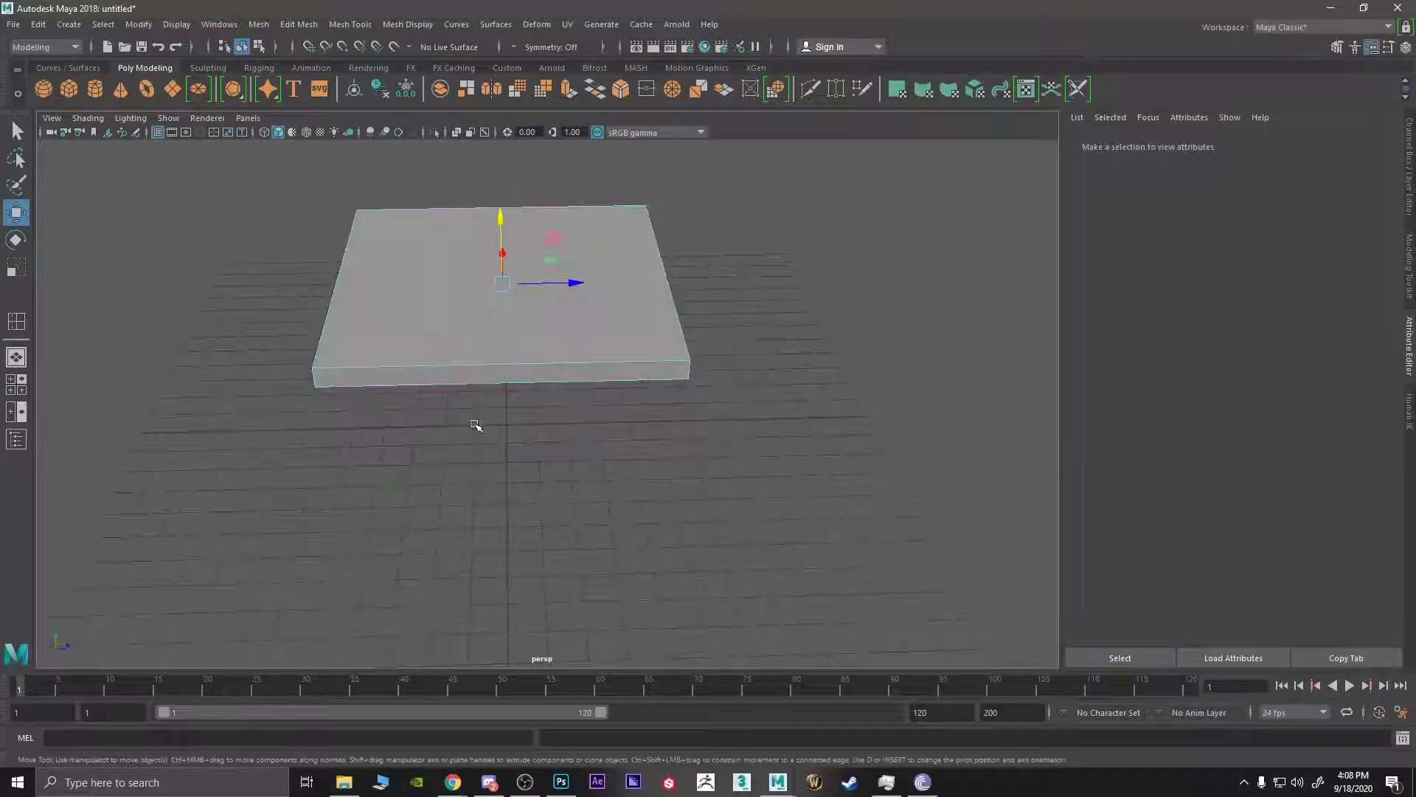
right_click(466, 371, "shift")
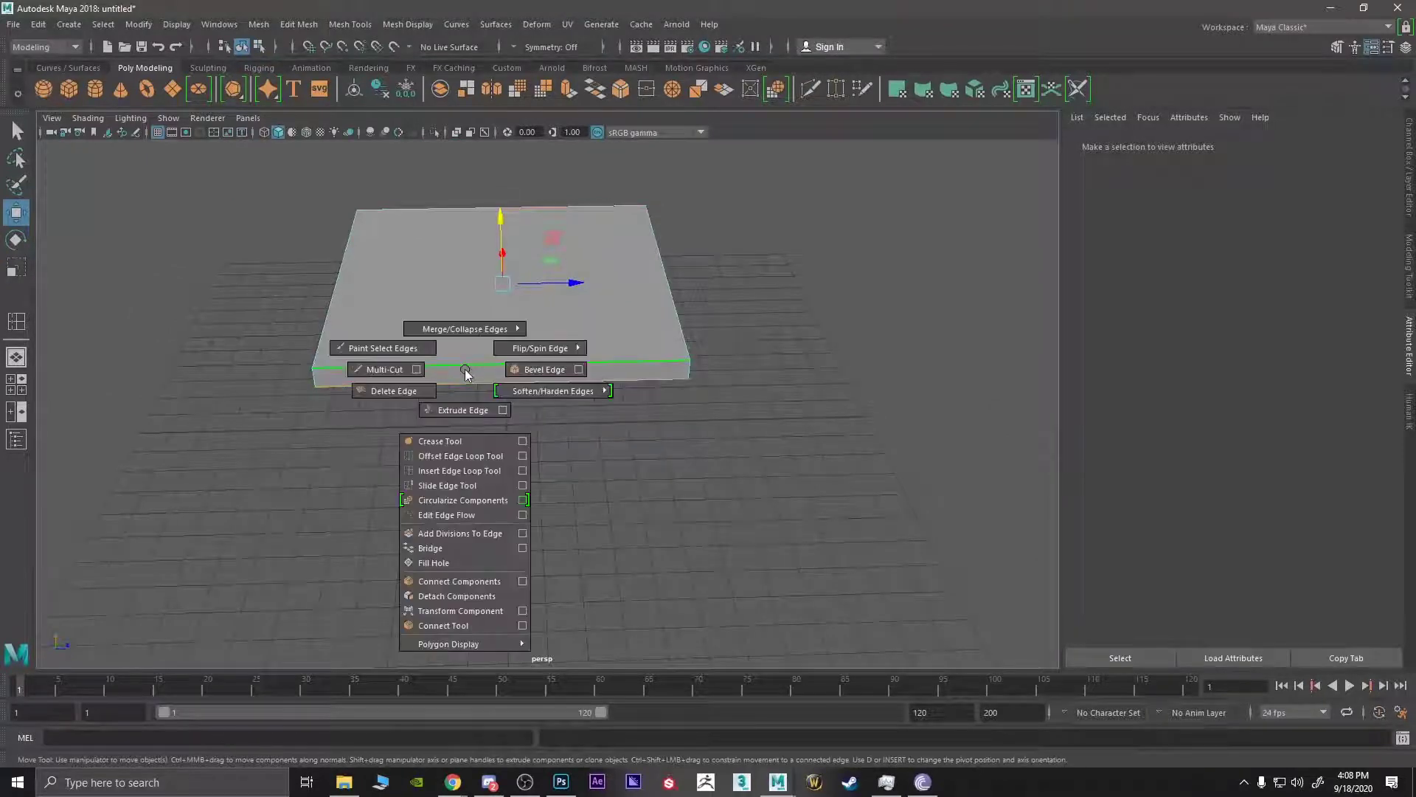
left_click(455, 471)
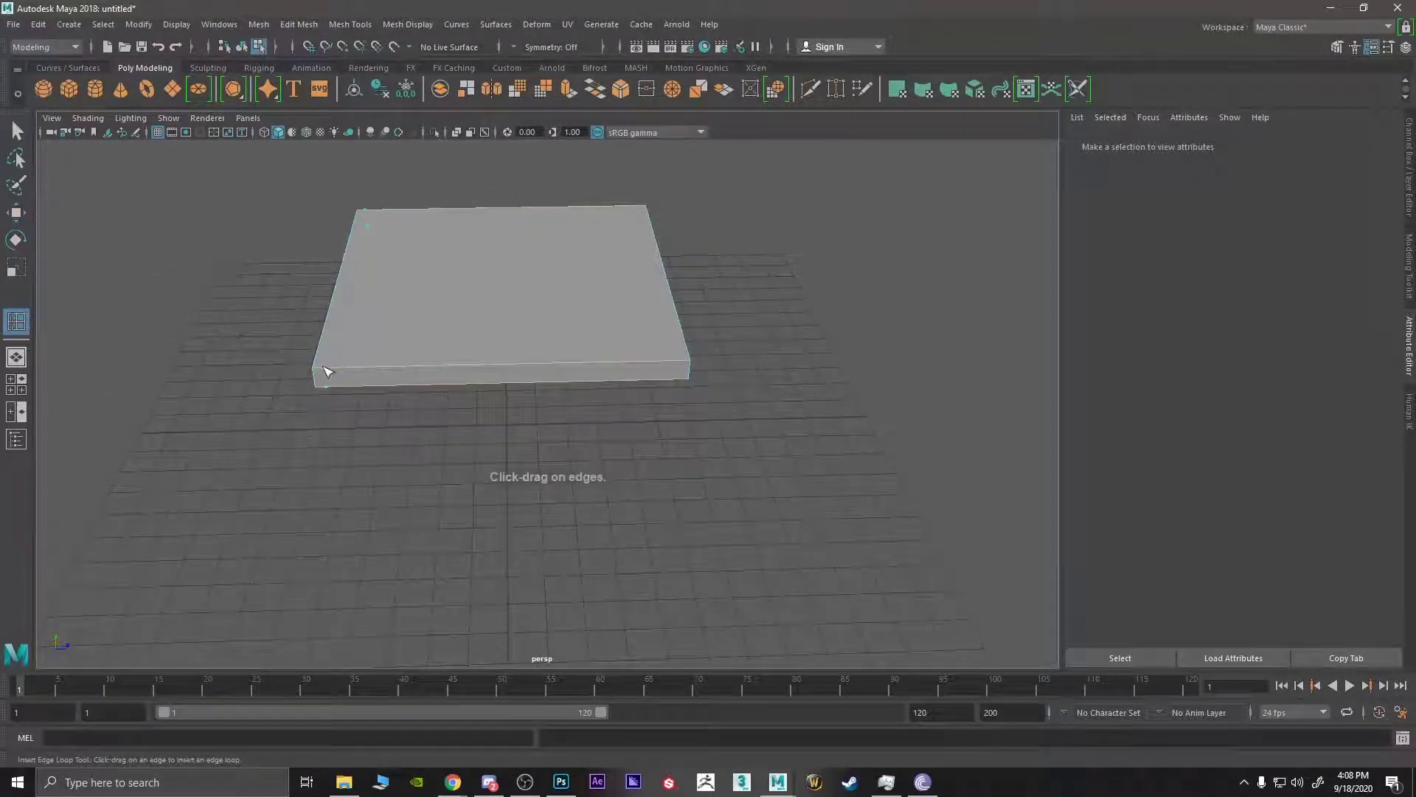
left_click(327, 371)
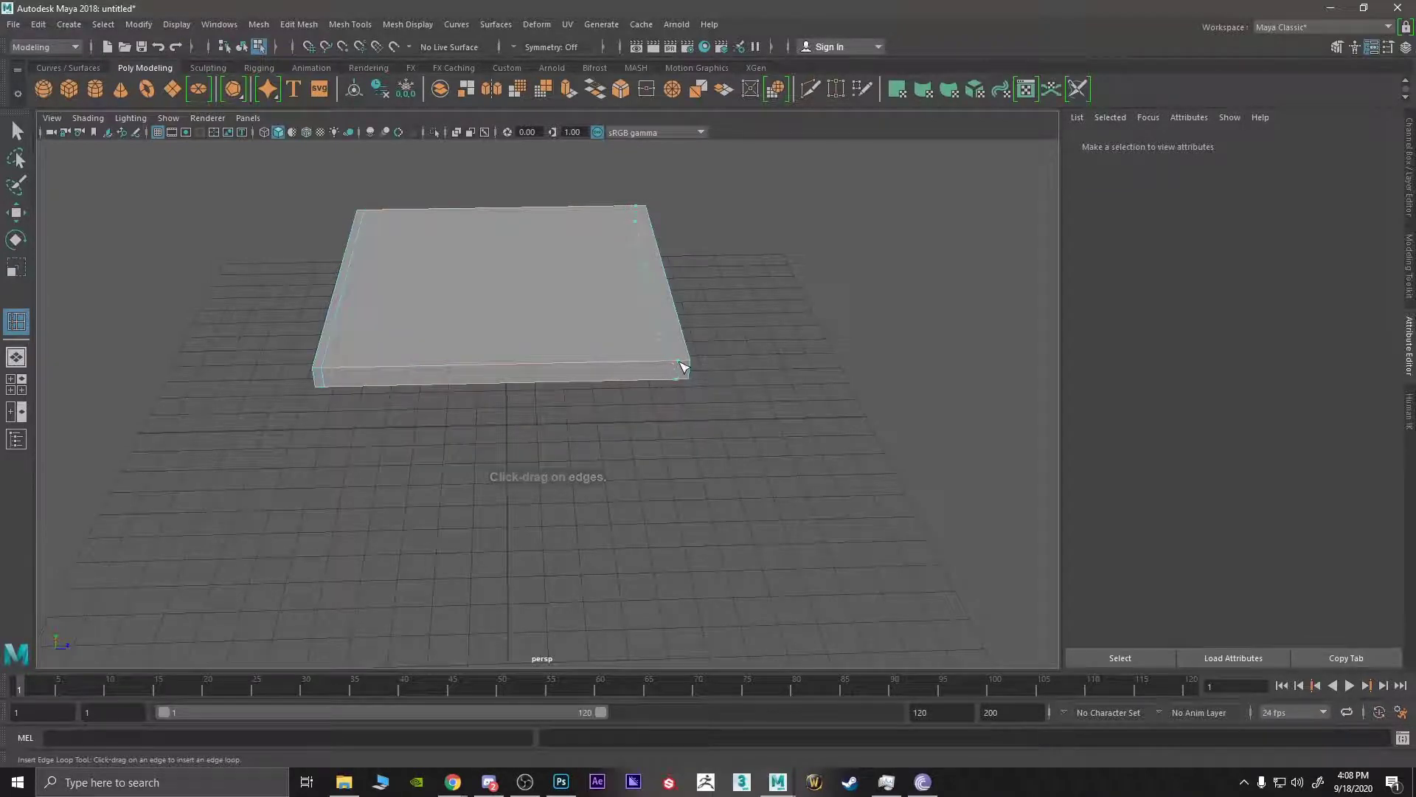
left_click_drag(683, 370, 755, 446, "alt")
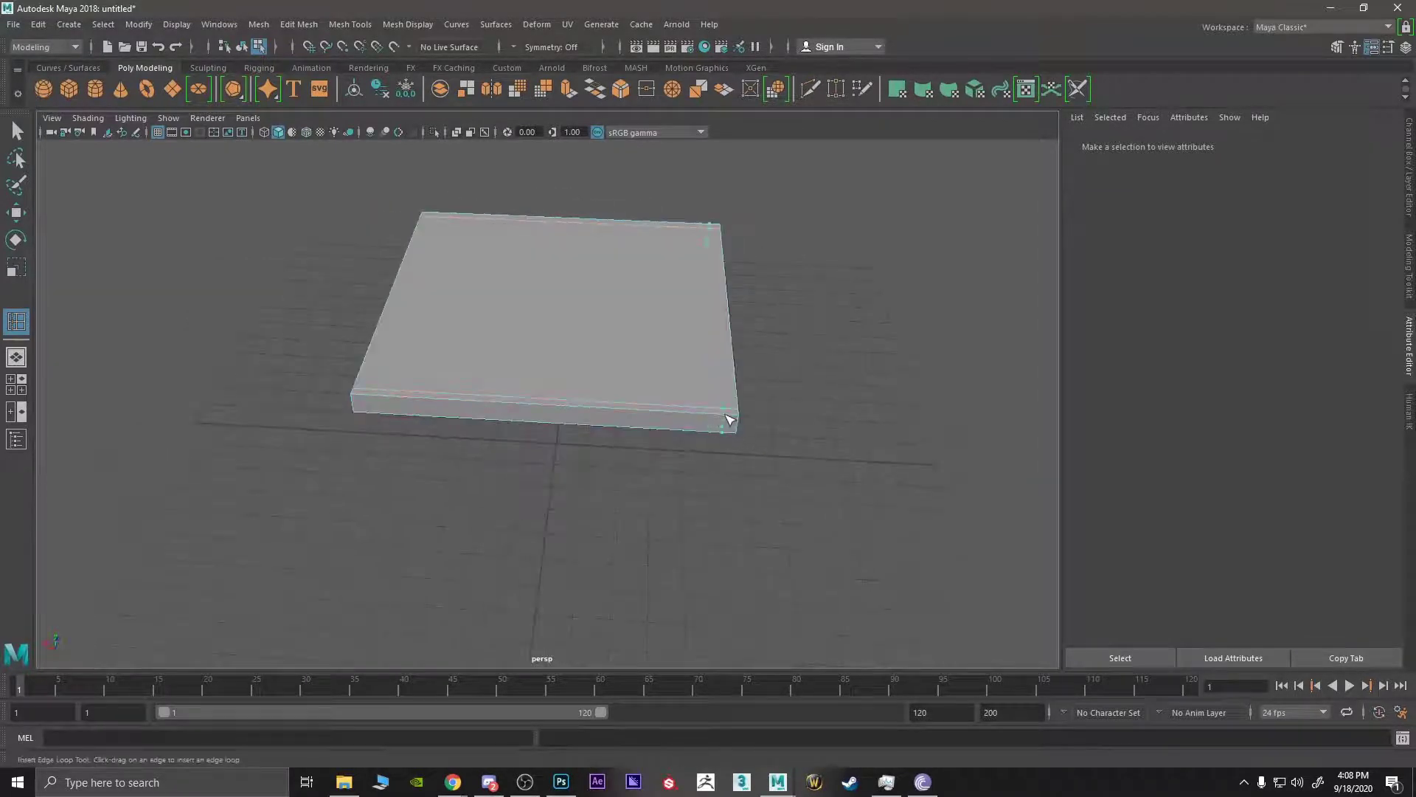
left_click(729, 419)
left_click(364, 399)
- Insert edge loops around the slab's thickness, close to its top and bottom faces
left_click_drag(364, 400, 544, 443, "alt")
scroll(696, 396, "up", 3)
left_click_drag(695, 396, 879, 242, "alt")
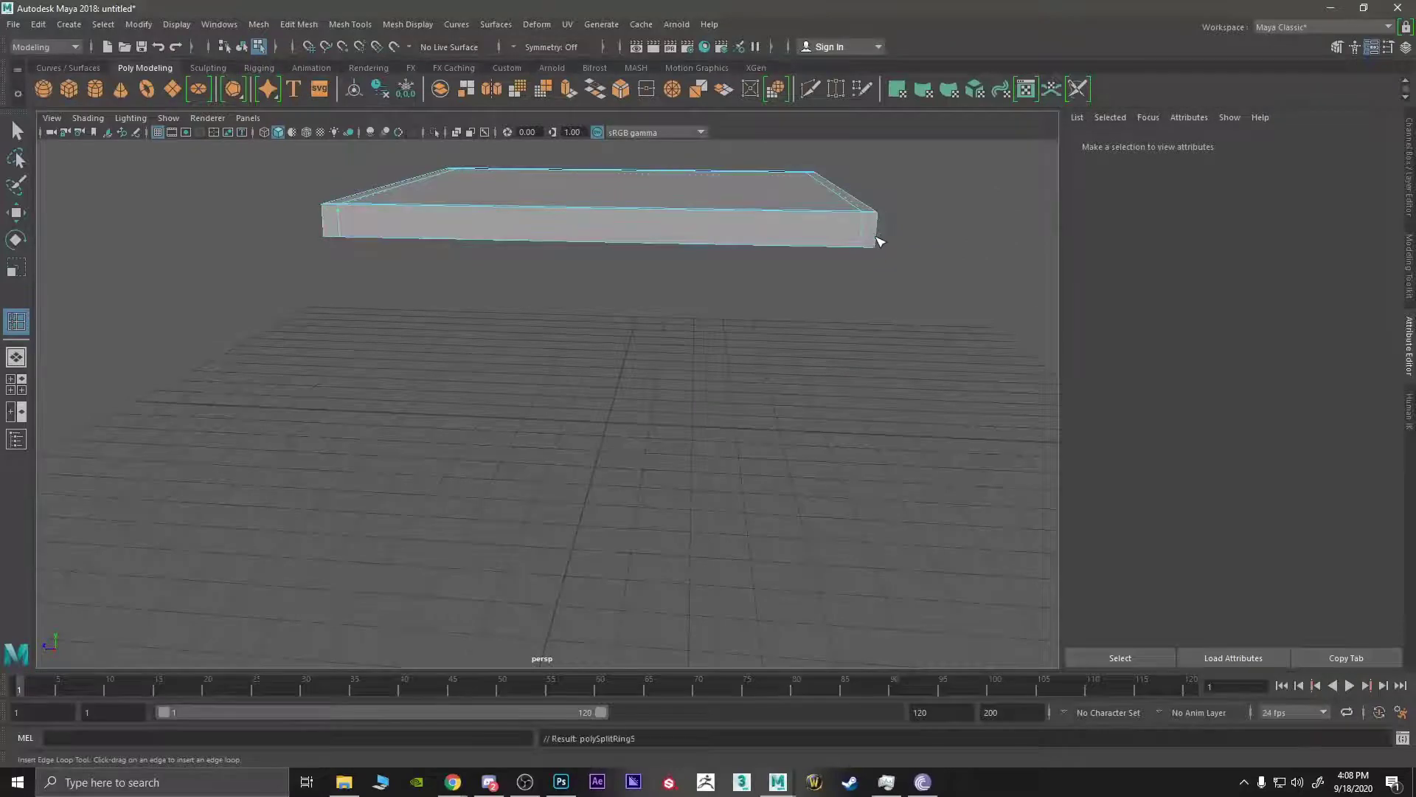
left_click_drag(822, 335, 613, 436, "alt")
right_click_drag(605, 360, 690, 335)
scroll(656, 358, "down", 3)
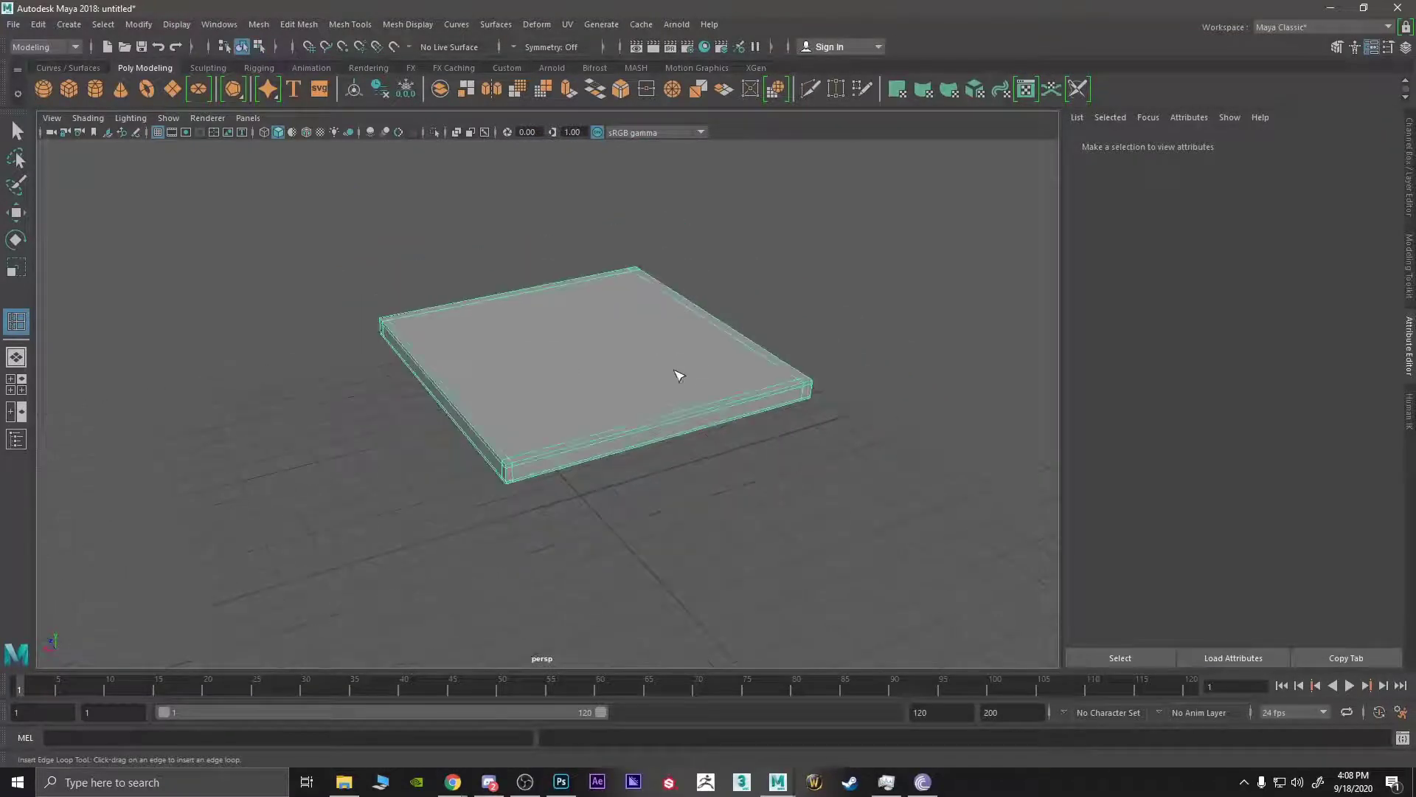
- Compare the slab's smooth mesh preview, cage preview and unsmoothed display while inspecting its edges
left_click_drag(677, 370, 625, 372, "alt")
key("q")
key("3")
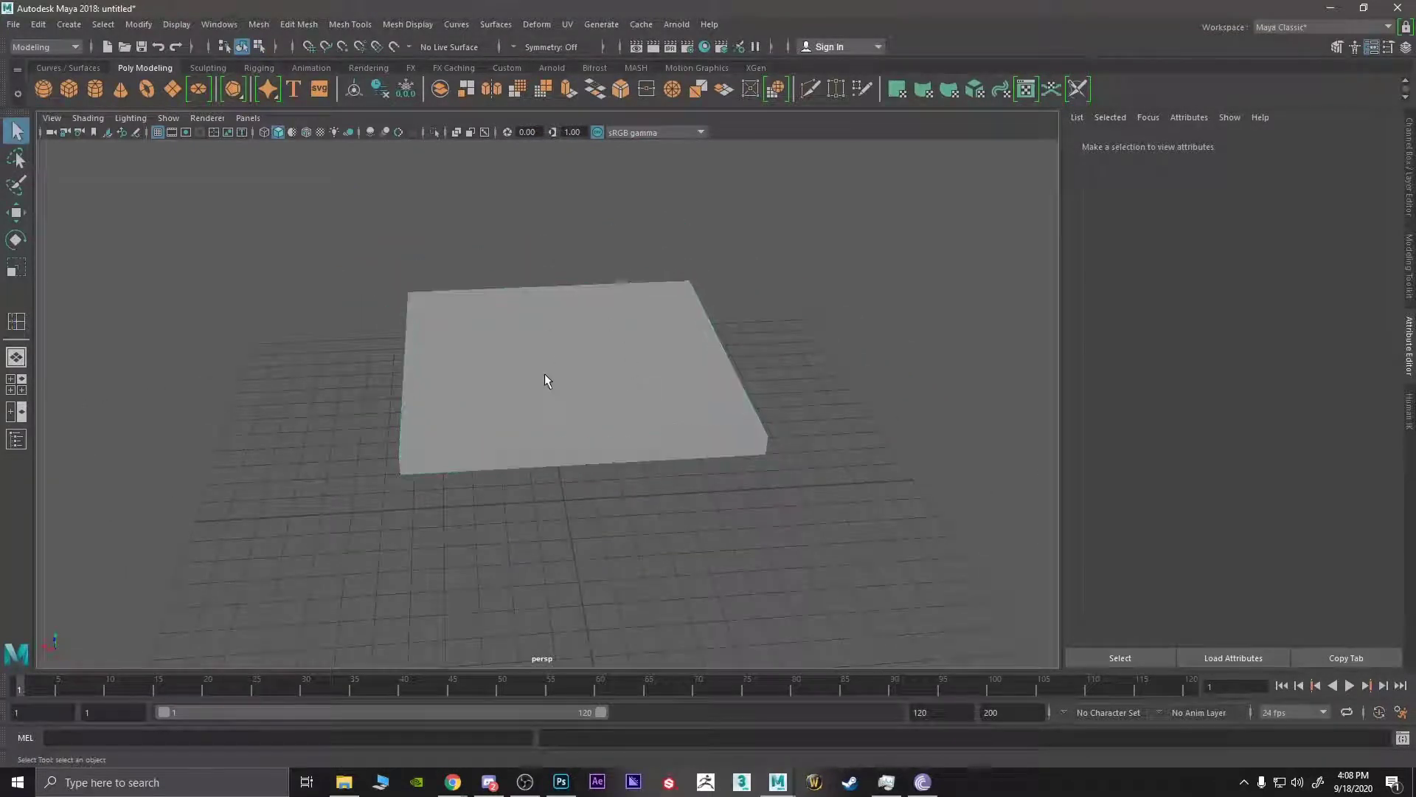
key("1")
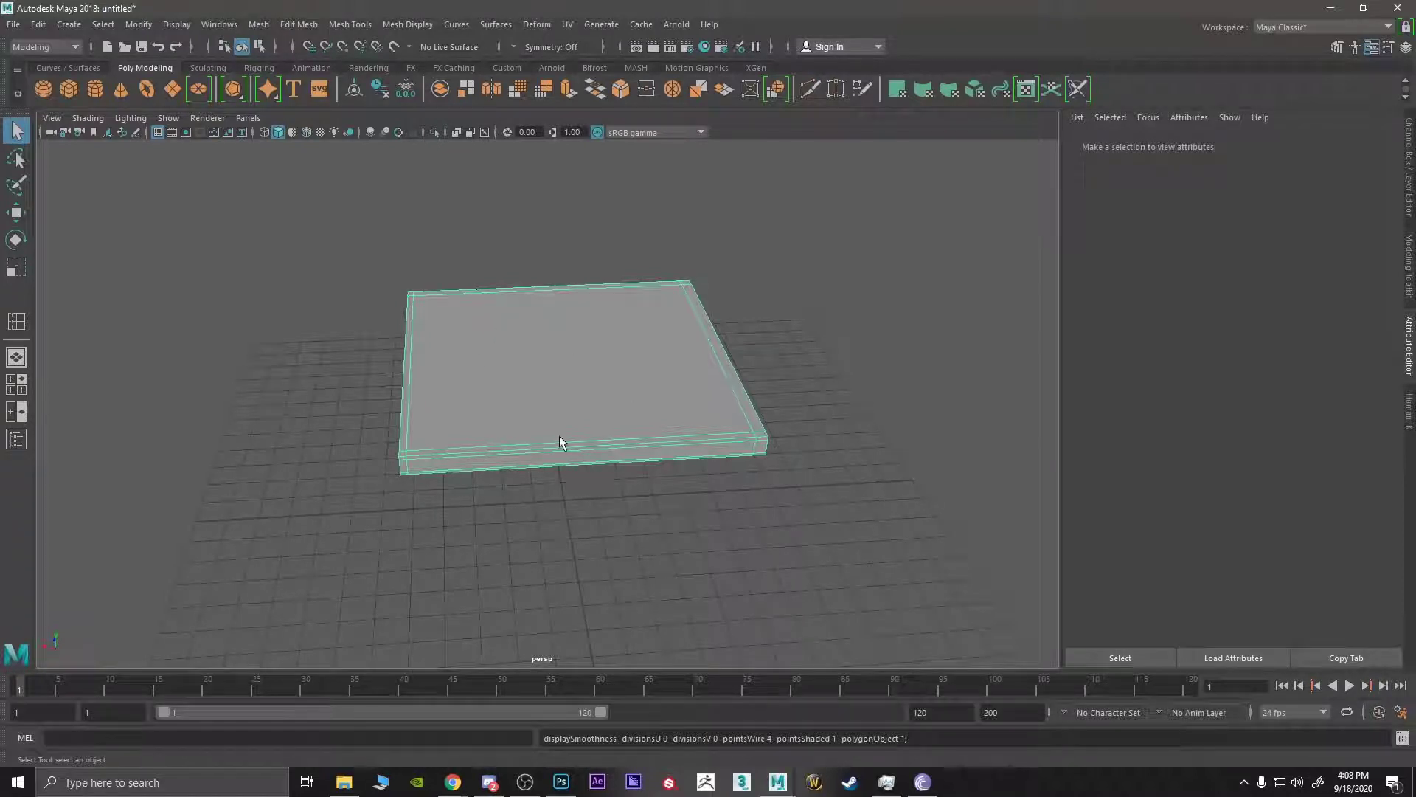
key("2")
left_click_drag(557, 413, 487, 405, "alt")
scroll(482, 497, "up", 4)
left_click_drag(483, 498, 534, 374, "alt")
scroll(602, 342, "down", 4)
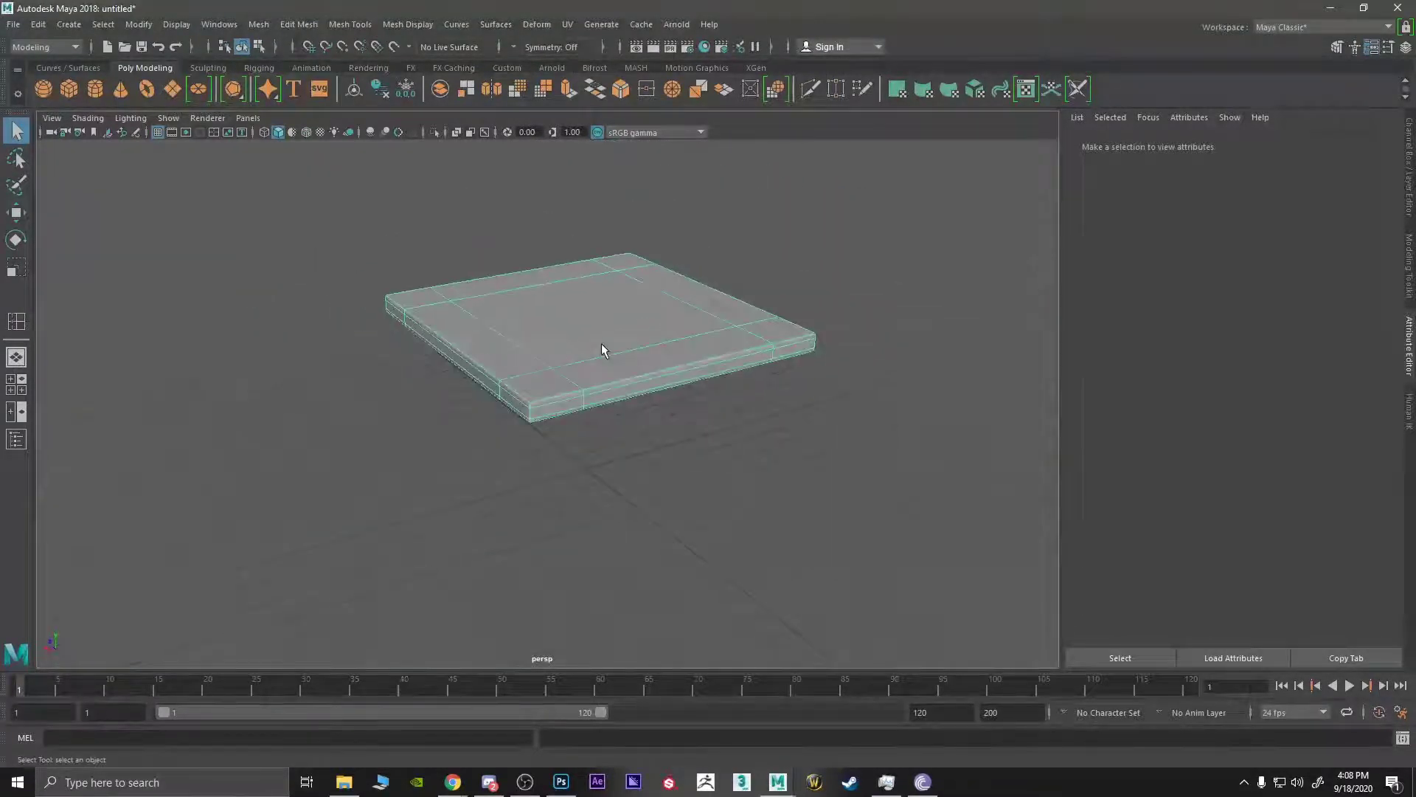
left_click_drag(601, 343, 475, 273, "alt")
key("1")
key("3")
- Insert a second set of edge loops just inside the slab's four border loops to form small square faces near the underside's corners
right_click(475, 266)
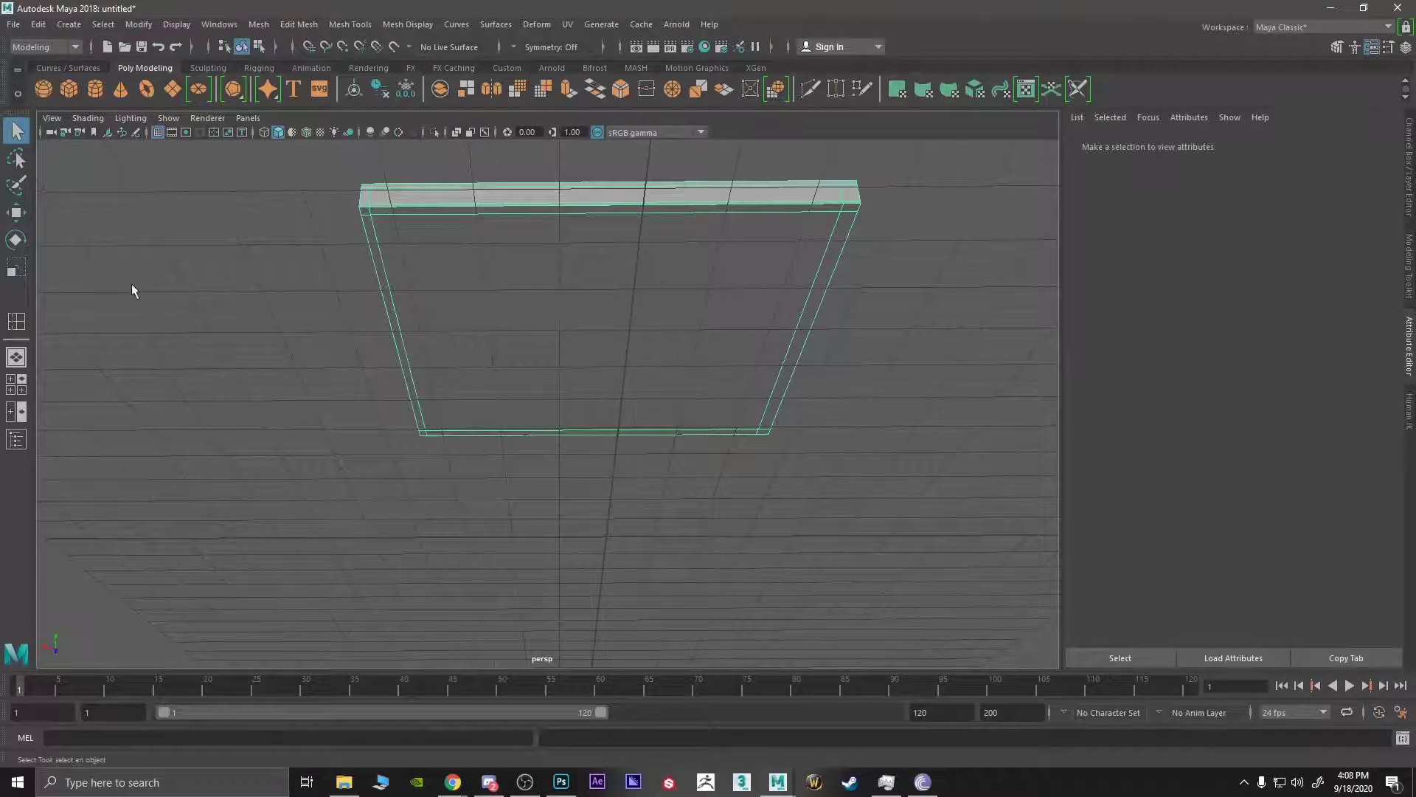
right_click_drag(689, 279, 698, 239)
left_click_drag(591, 160, 591, 561)
right_click(547, 315, "shift")
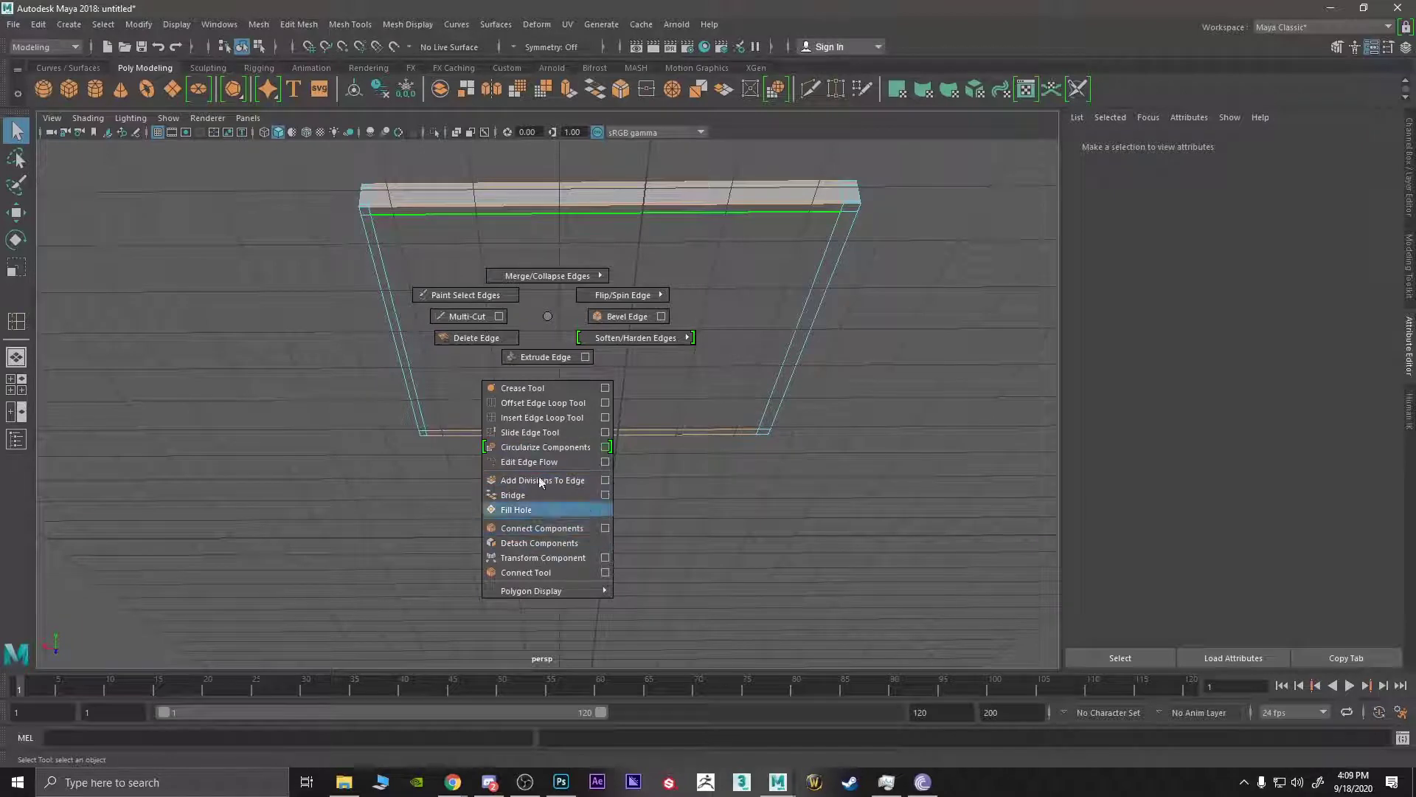
left_click(540, 418)
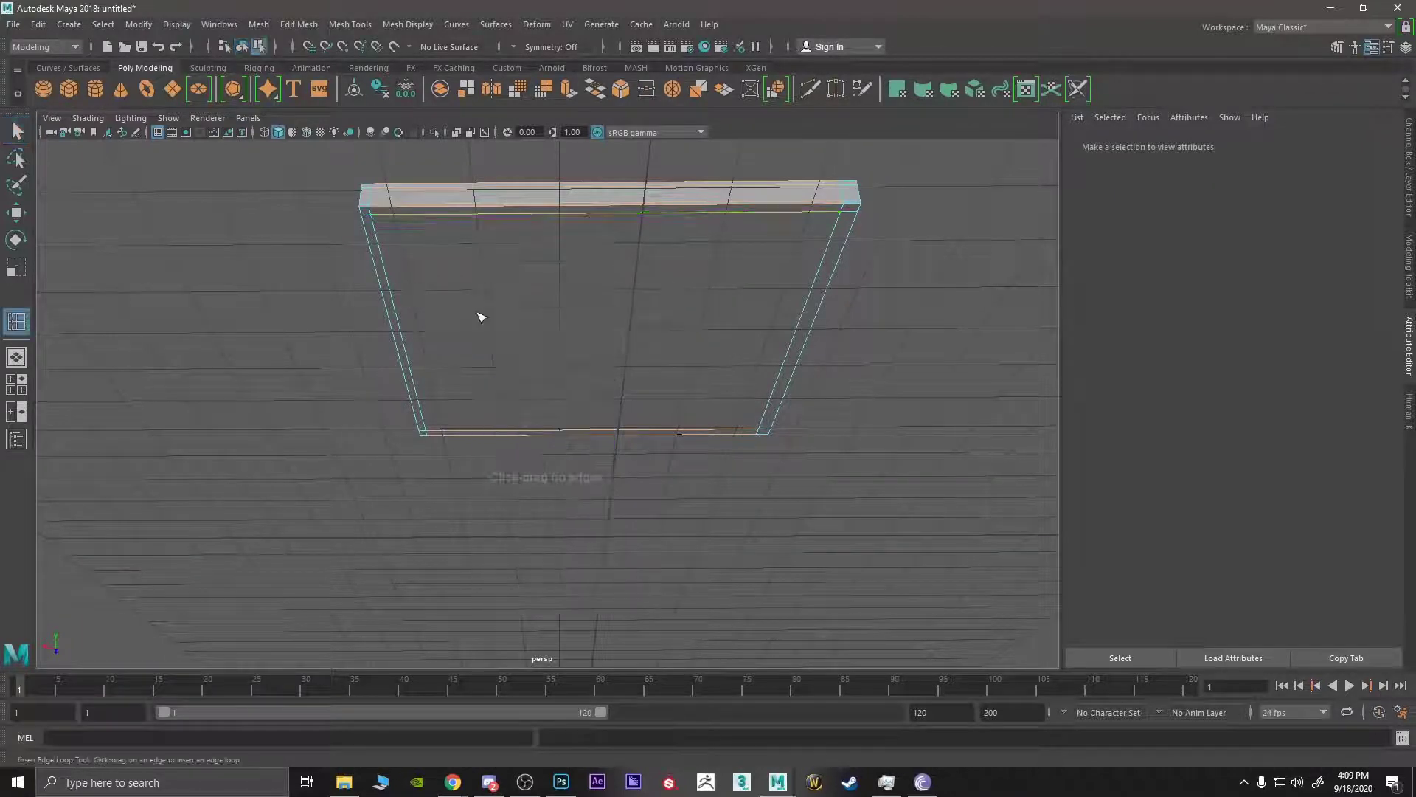
left_click(383, 212)
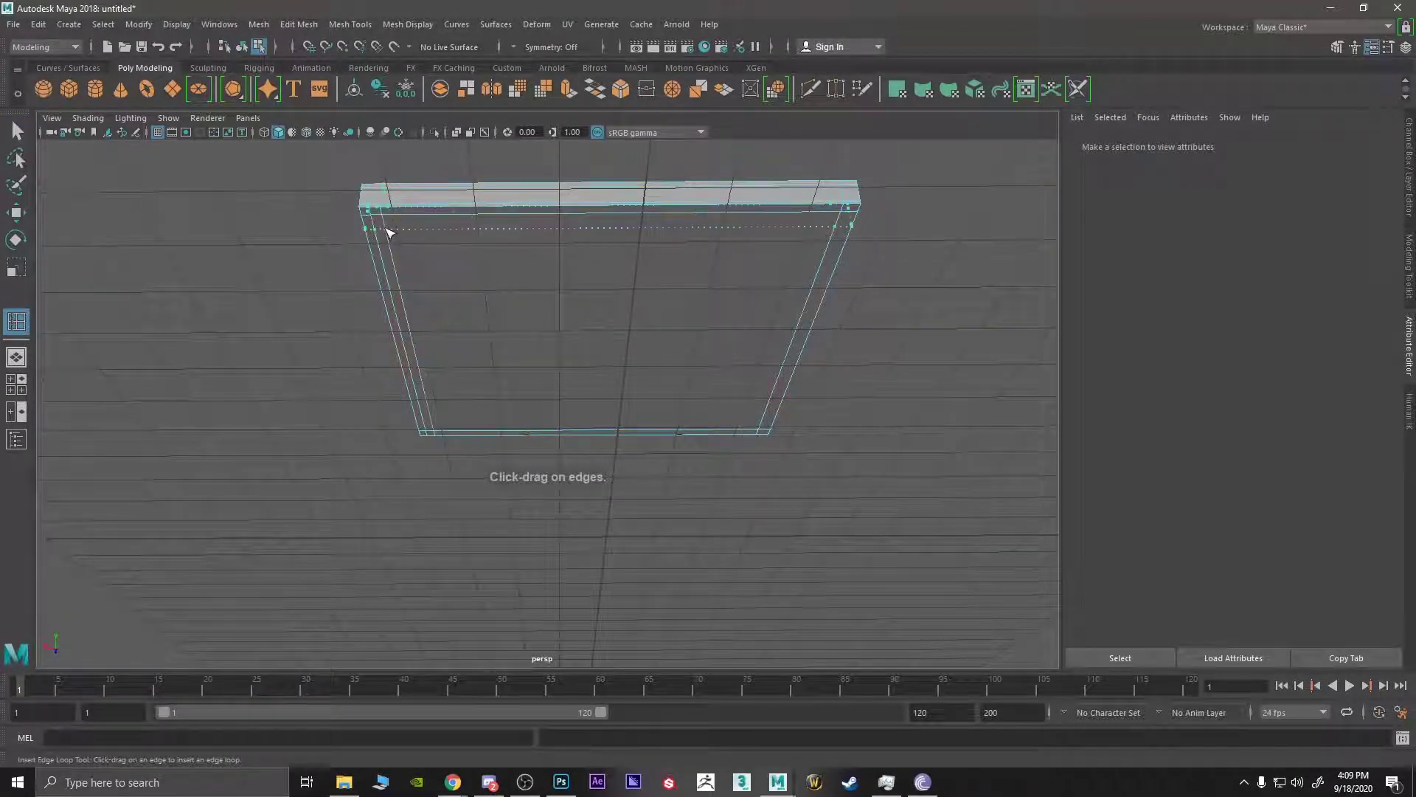
left_click_drag(389, 231, 391, 237)
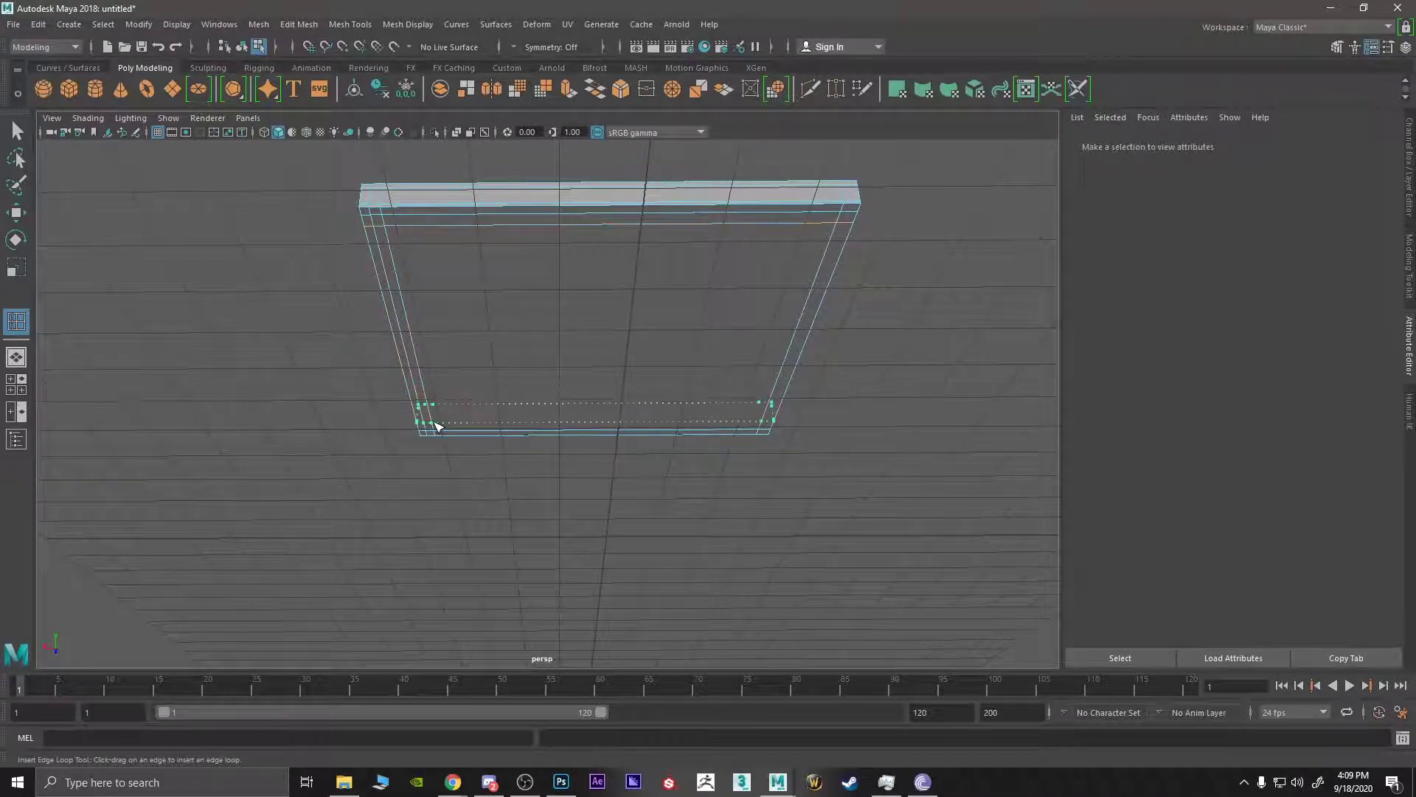
left_click_drag(433, 421, 598, 478, "alt")
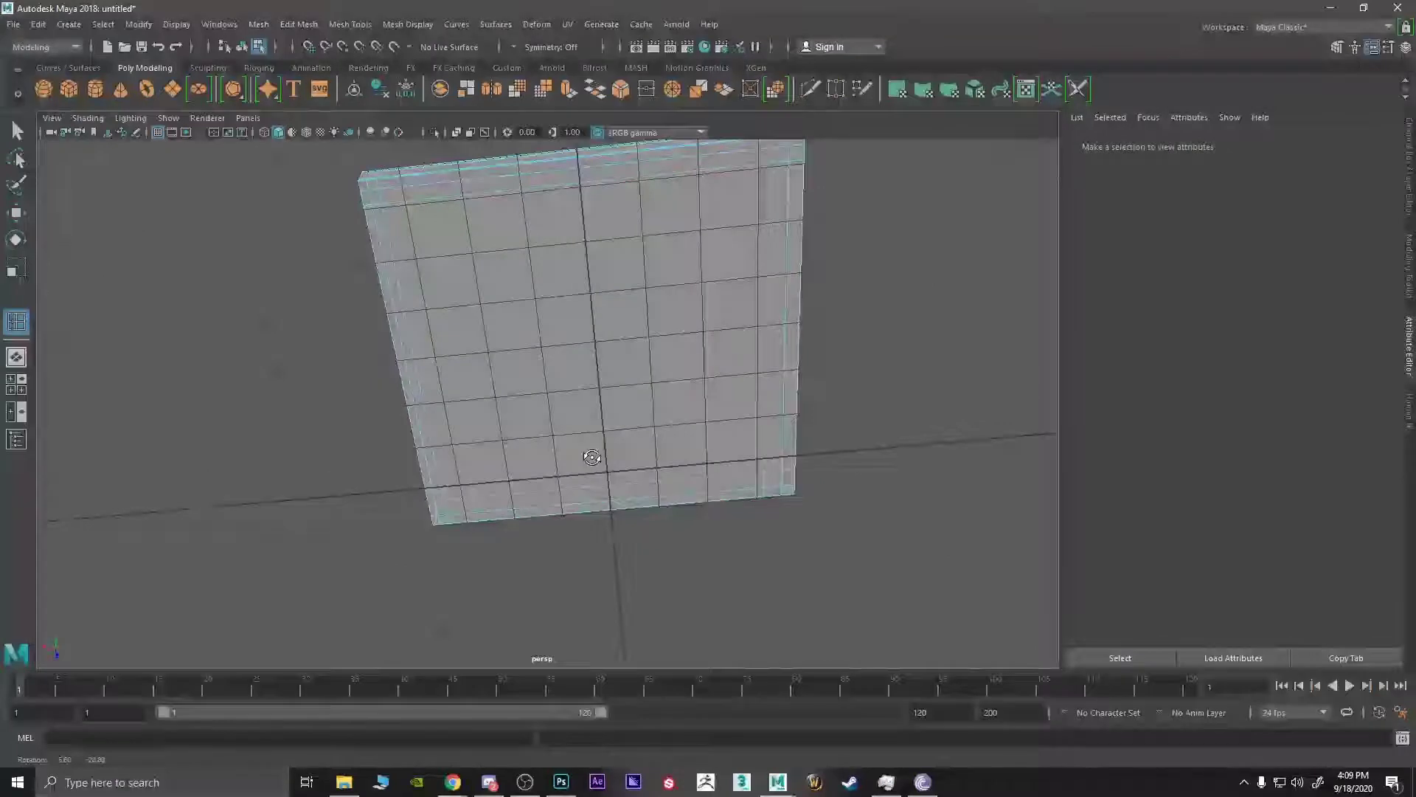
key("ctrl+r")
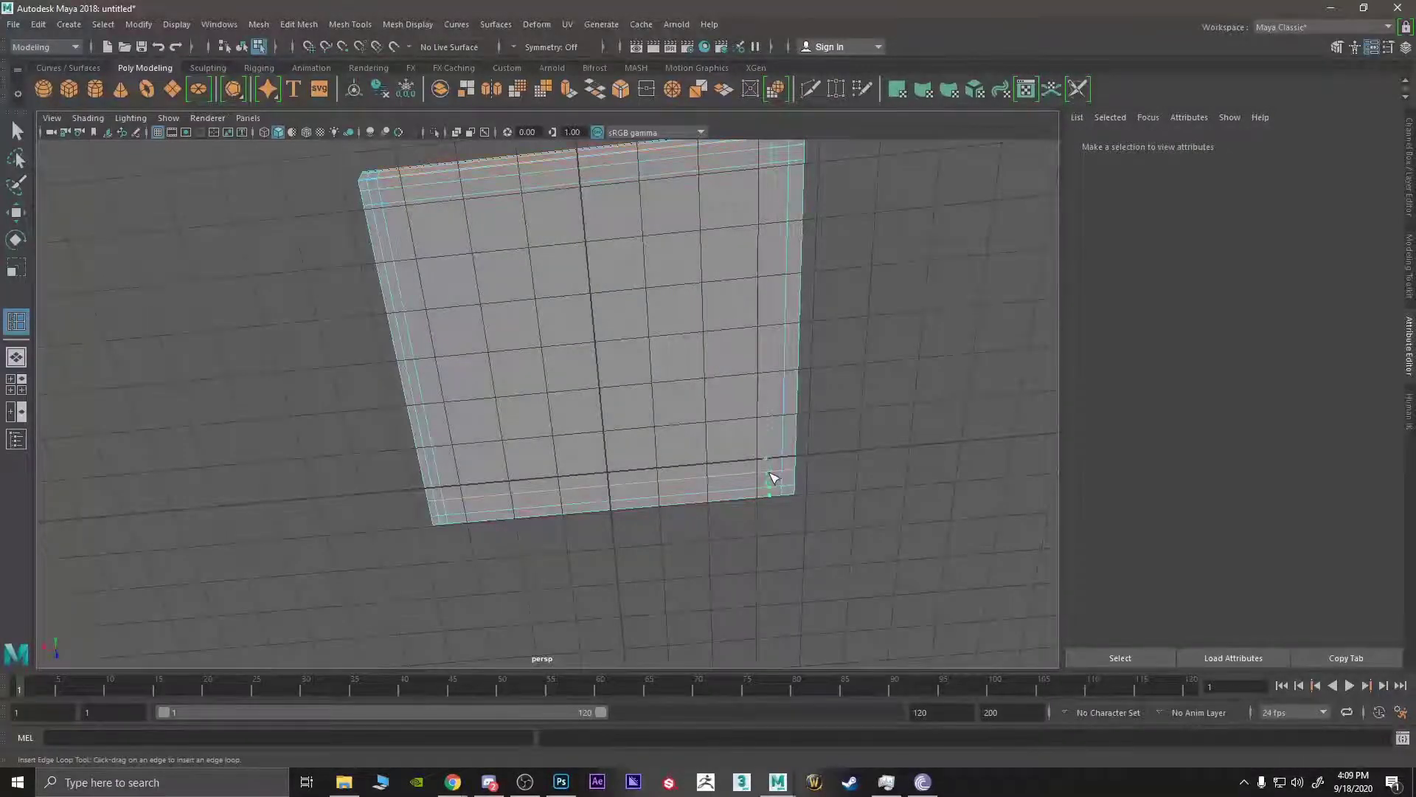
left_click_drag(771, 475, 767, 478)
key("q")
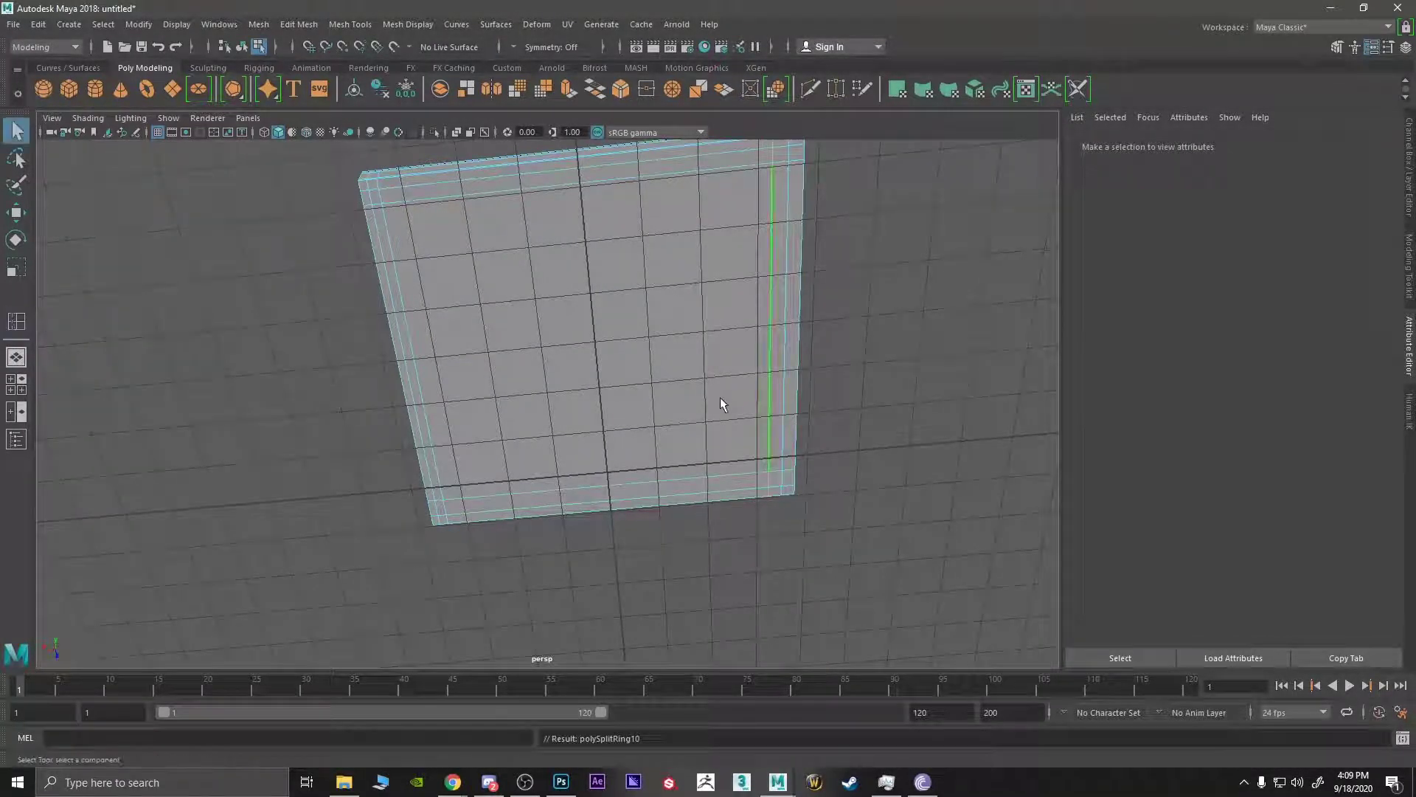
- Extrude the four small corner faces on the slab's underside about 4.94 units downward as table legs, and return to object mode
right_click_drag(711, 357, 710, 396)
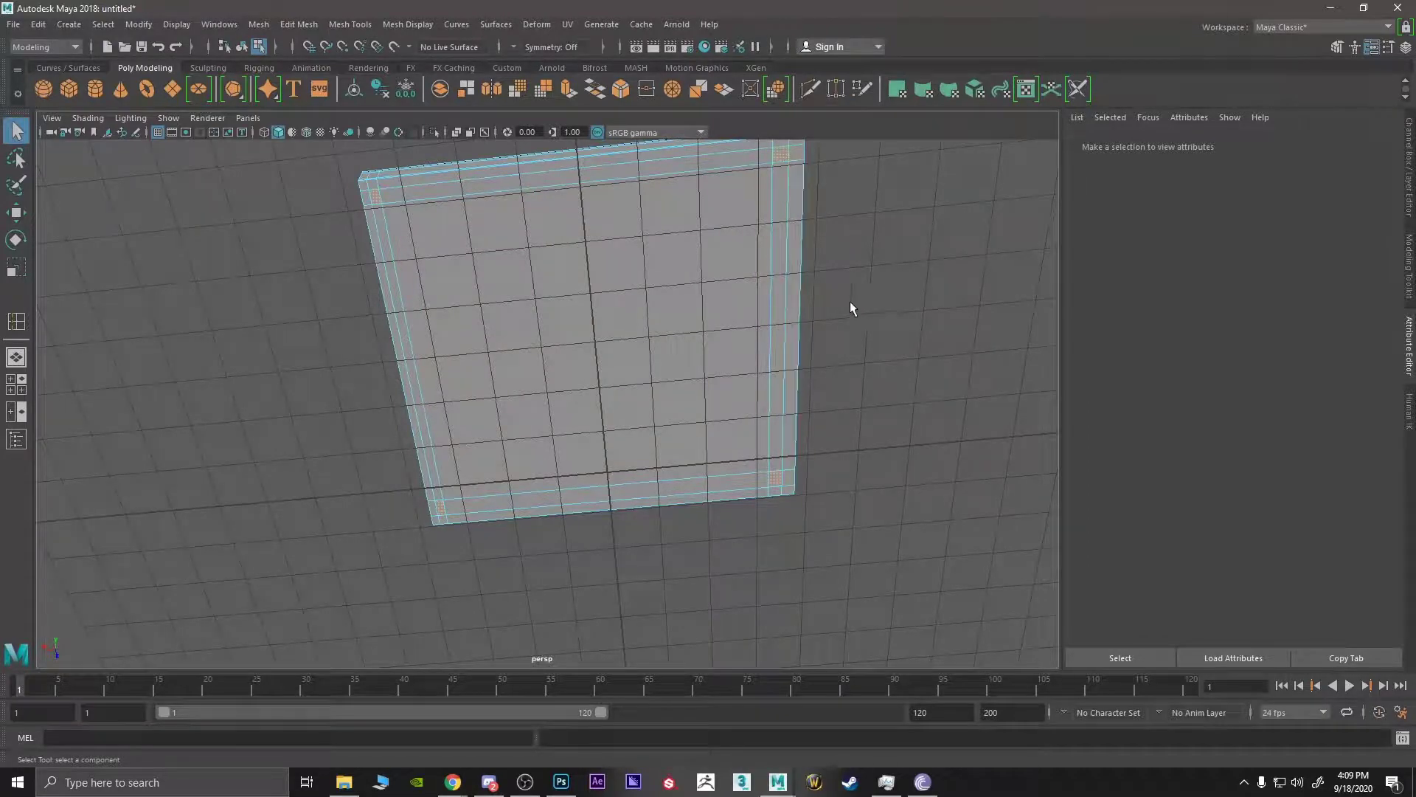
left_click_drag(850, 301, 768, 348, "alt")
middle_click_drag(617, 282, 617, 294, "alt")
scroll(467, 260, "up", 4)
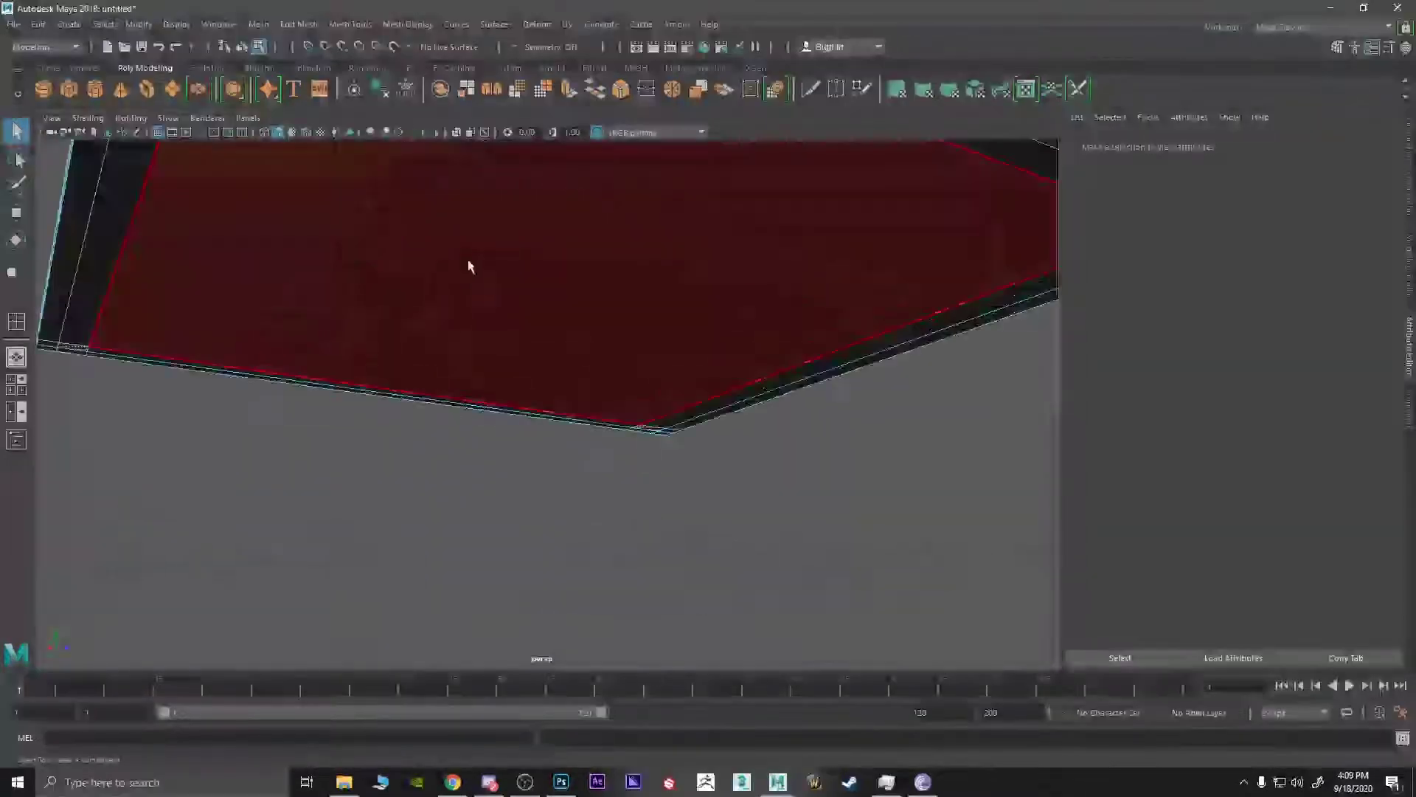
scroll(465, 255, "down", 5)
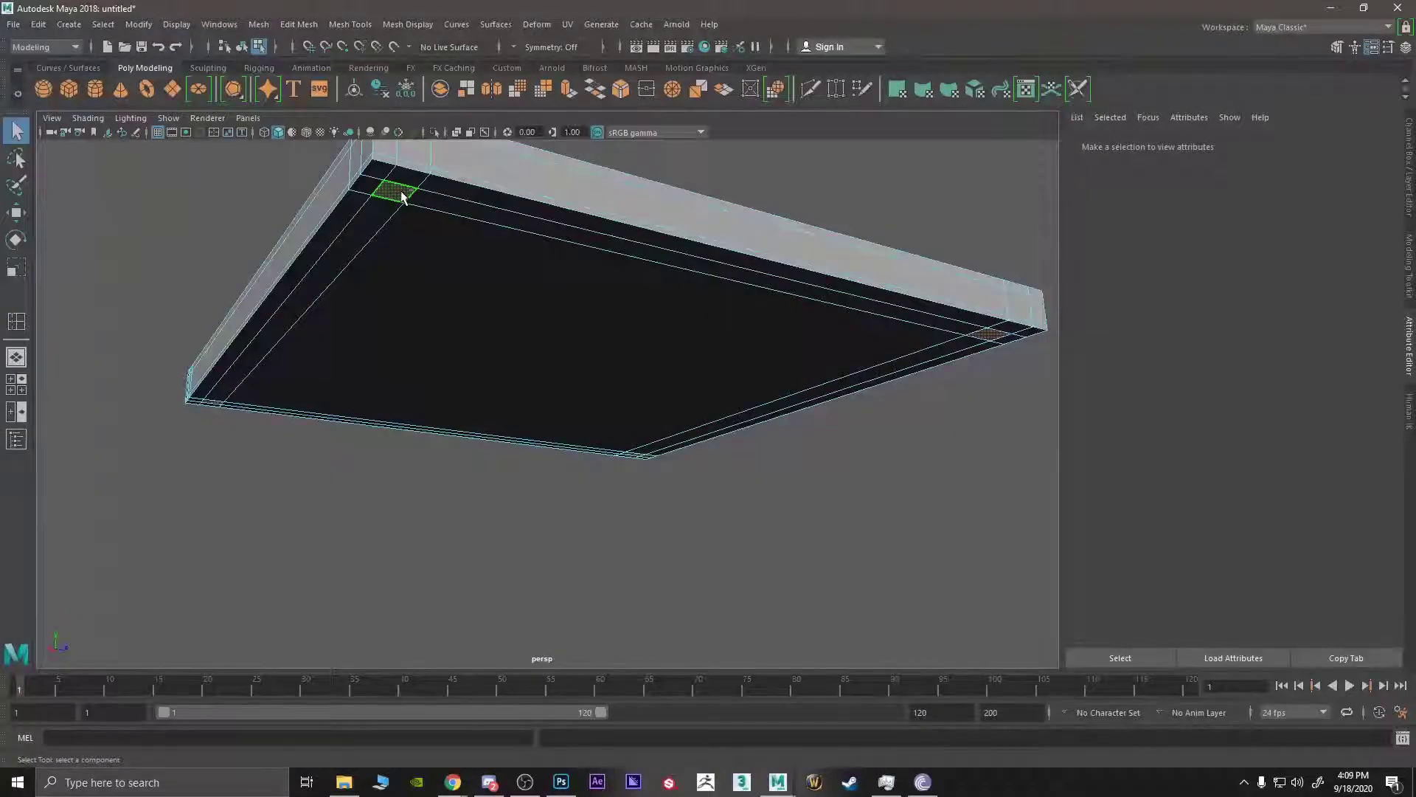
right_click_drag(402, 192, 401, 232, "shift")
scroll(435, 264, "down", 2)
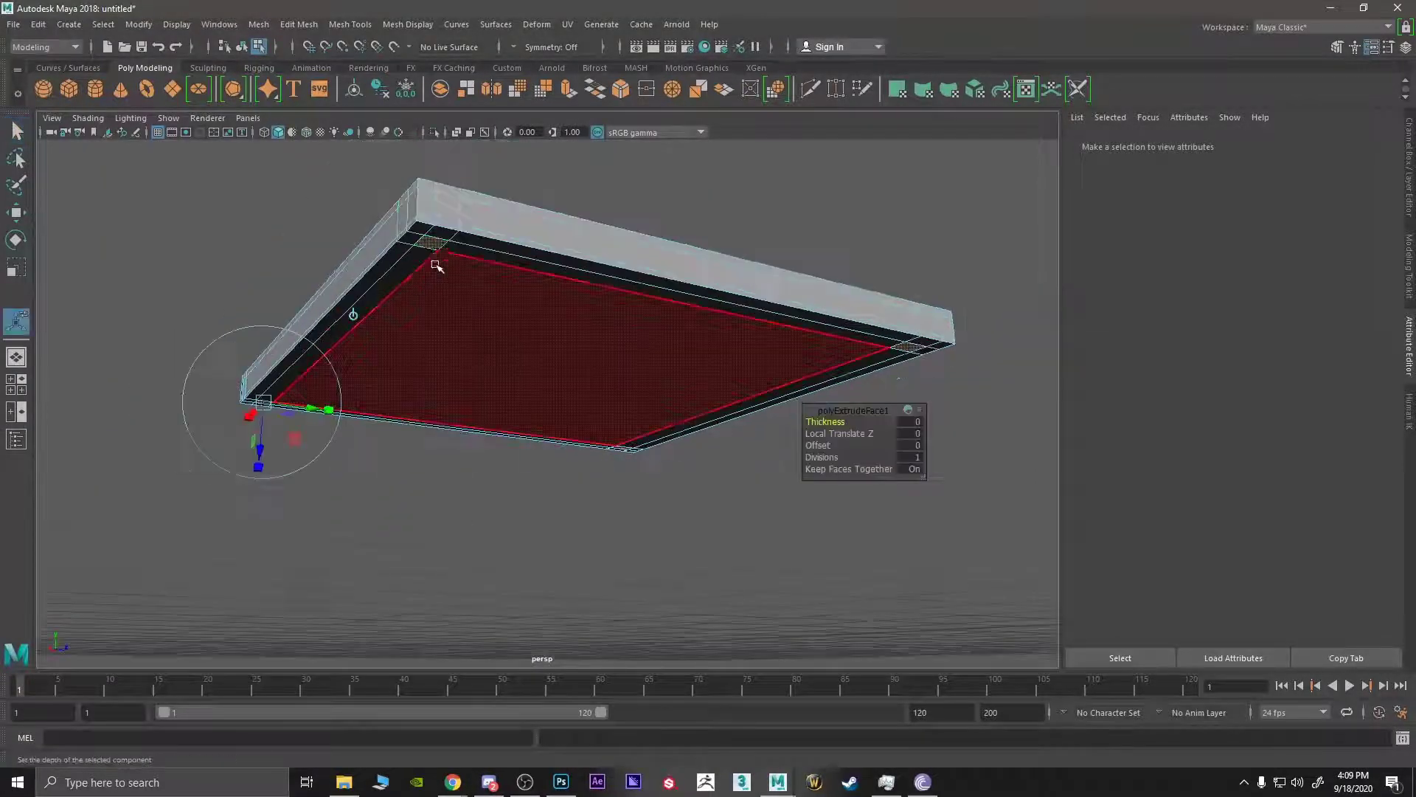
left_click_drag(435, 265, 459, 322, "alt")
left_click_drag(248, 447, 251, 590)
scroll(490, 464, "down", 3)
scroll(512, 455, "down", 2)
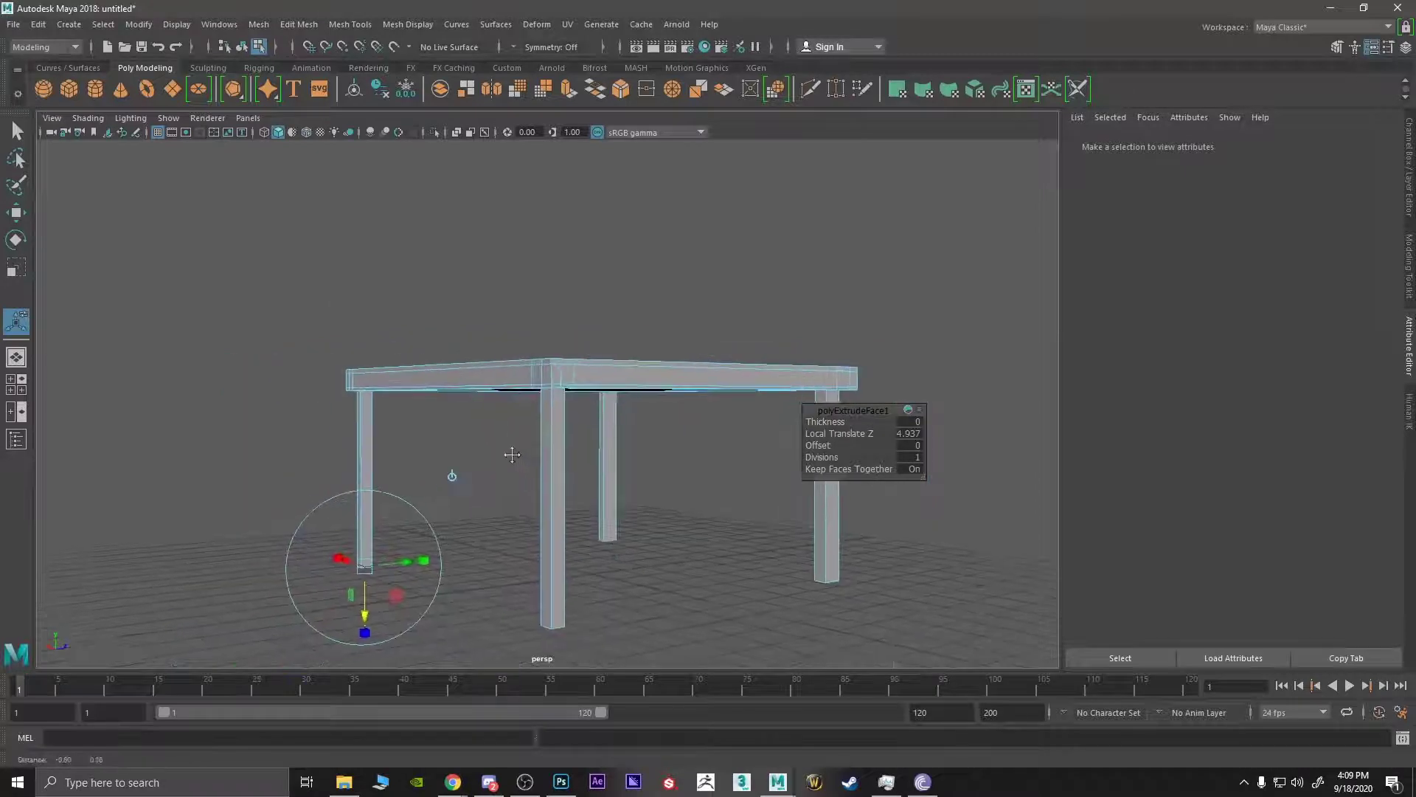
left_click_drag(512, 455, 499, 412, "alt")
right_click_drag(498, 412, 546, 339)
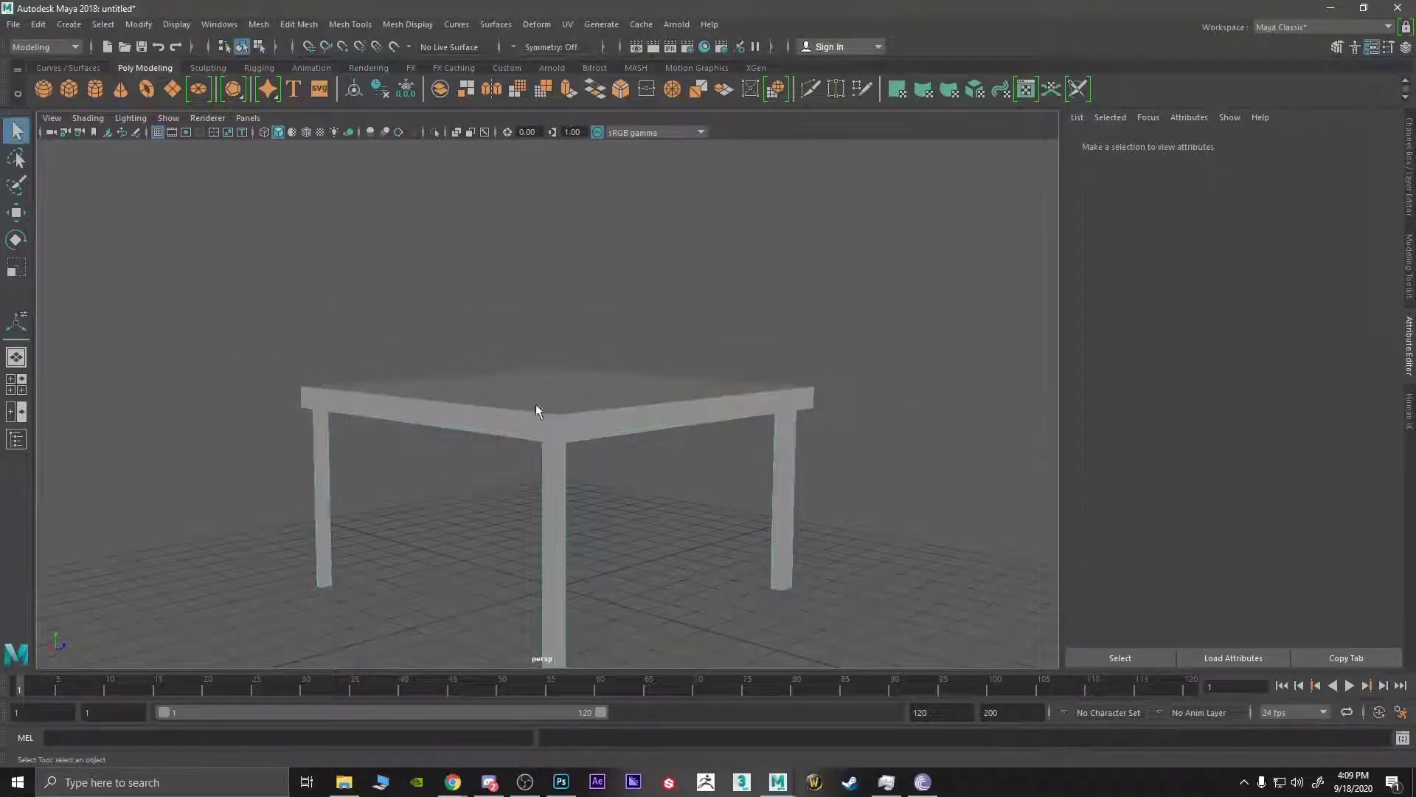
- Preview the table with mesh smoothing to examine the leg shapes, and restore the unsmoothed display
left_click_drag(536, 405, 596, 422, "alt")
scroll(590, 413, "down", 3)
left_click(588, 411)
key("3")
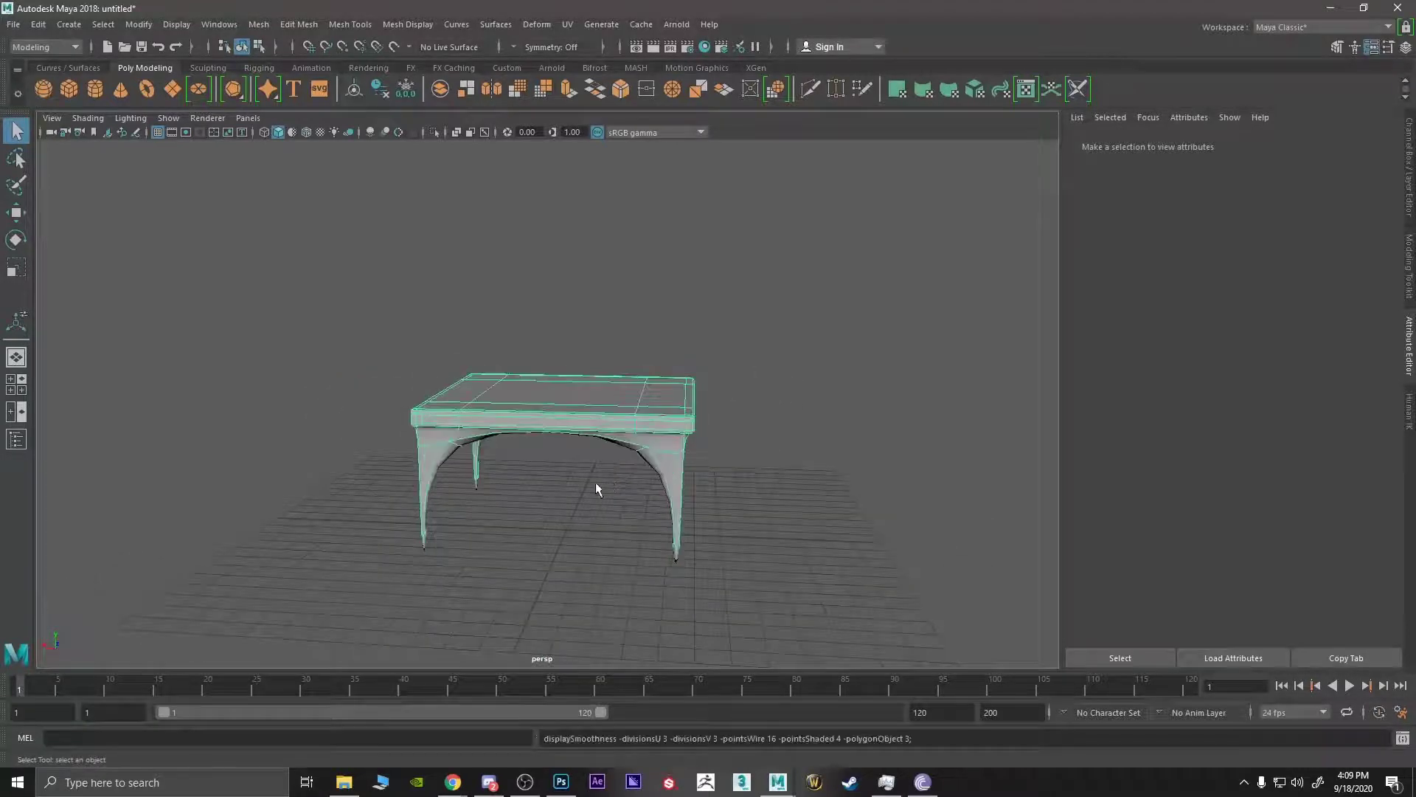
left_click_drag(597, 488, 528, 521, "alt")
scroll(549, 409, "up", 3)
key("1")
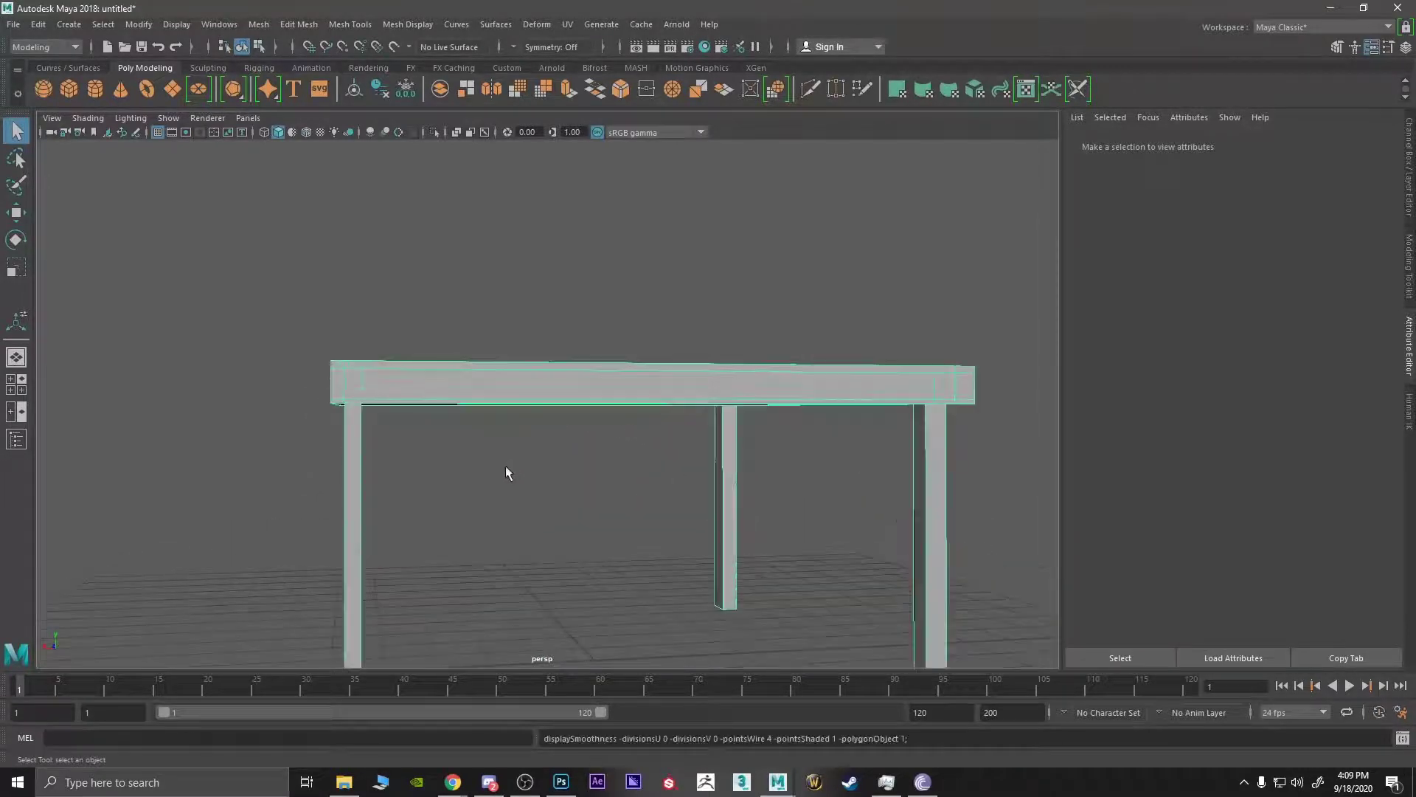
- Insert an edge loop around each of the four legs, close to where it meets the tabletop
left_click_drag(506, 466, 344, 427, "alt")
right_click_drag(283, 356, 304, 321)
left_click_drag(503, 484, 654, 497, "alt")
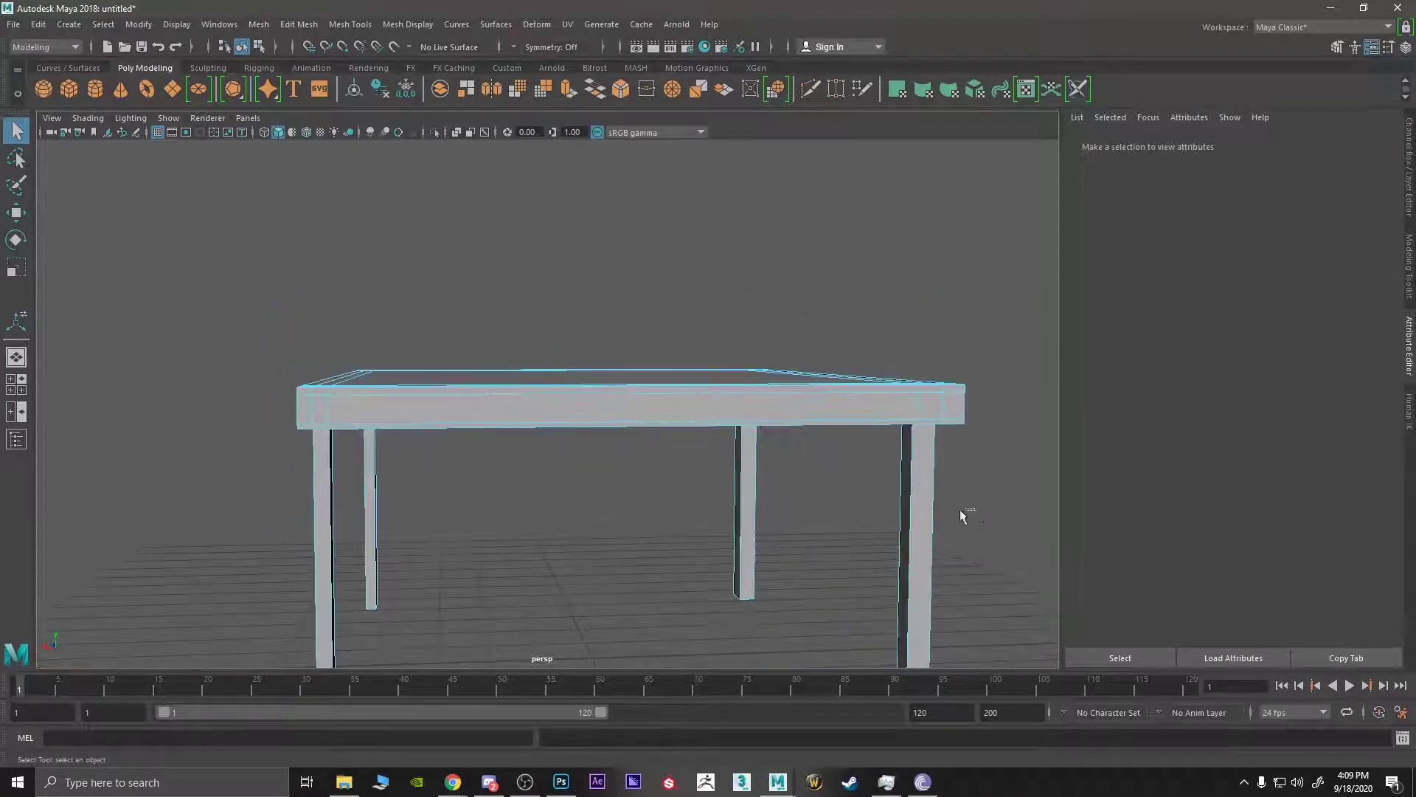
right_click_drag(322, 492, 325, 592, "shift")
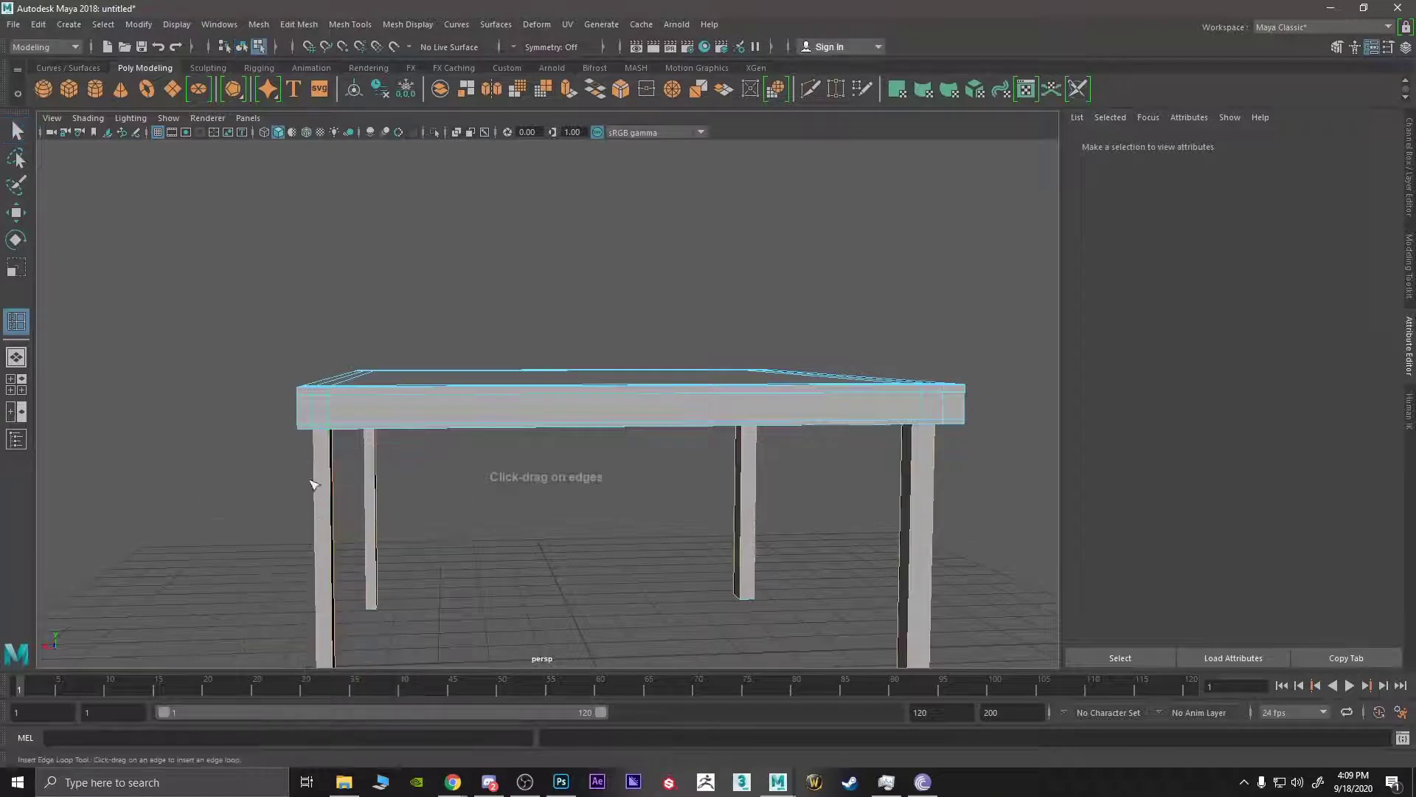
scroll(313, 484, "up", 3)
left_click_drag(308, 450, 248, 409, "alt")
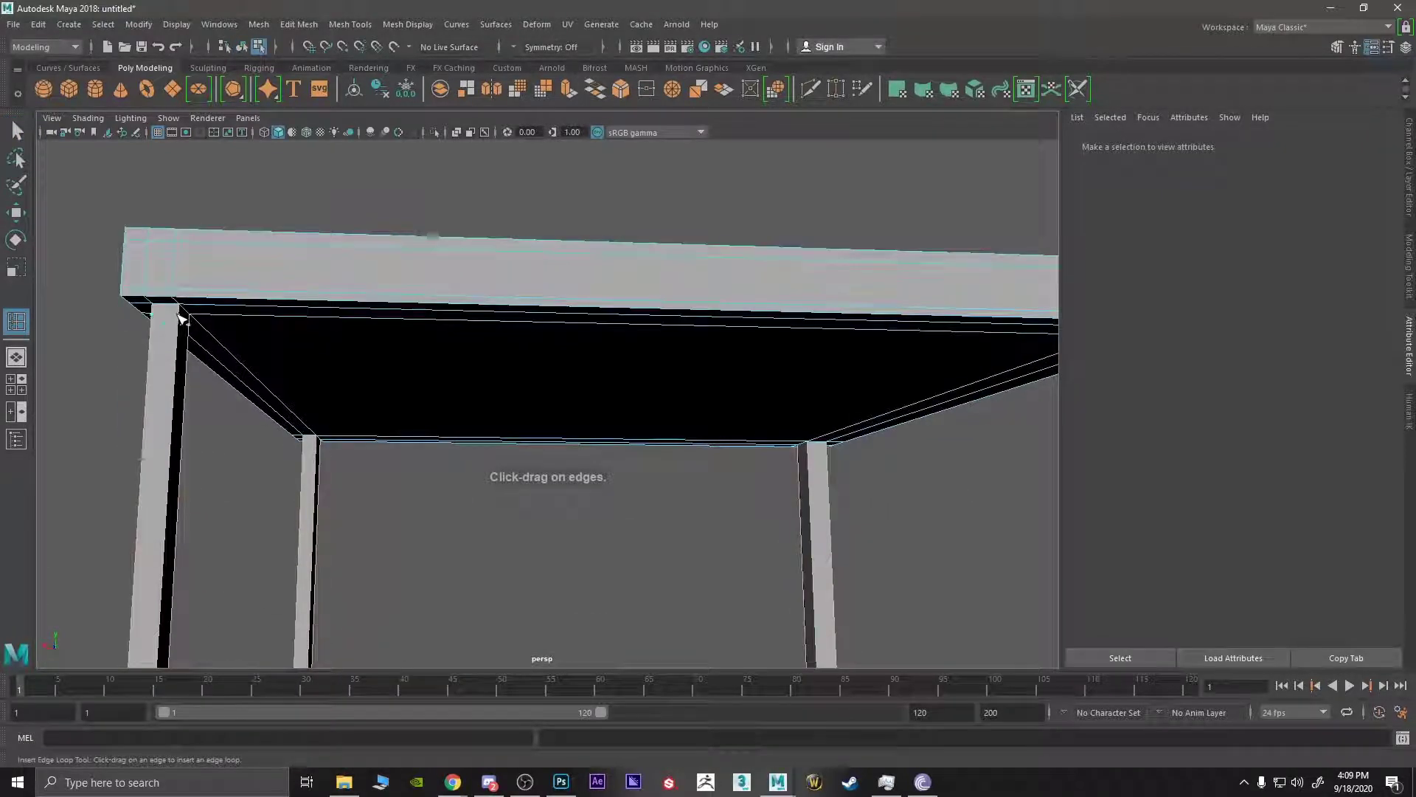
left_click(181, 318)
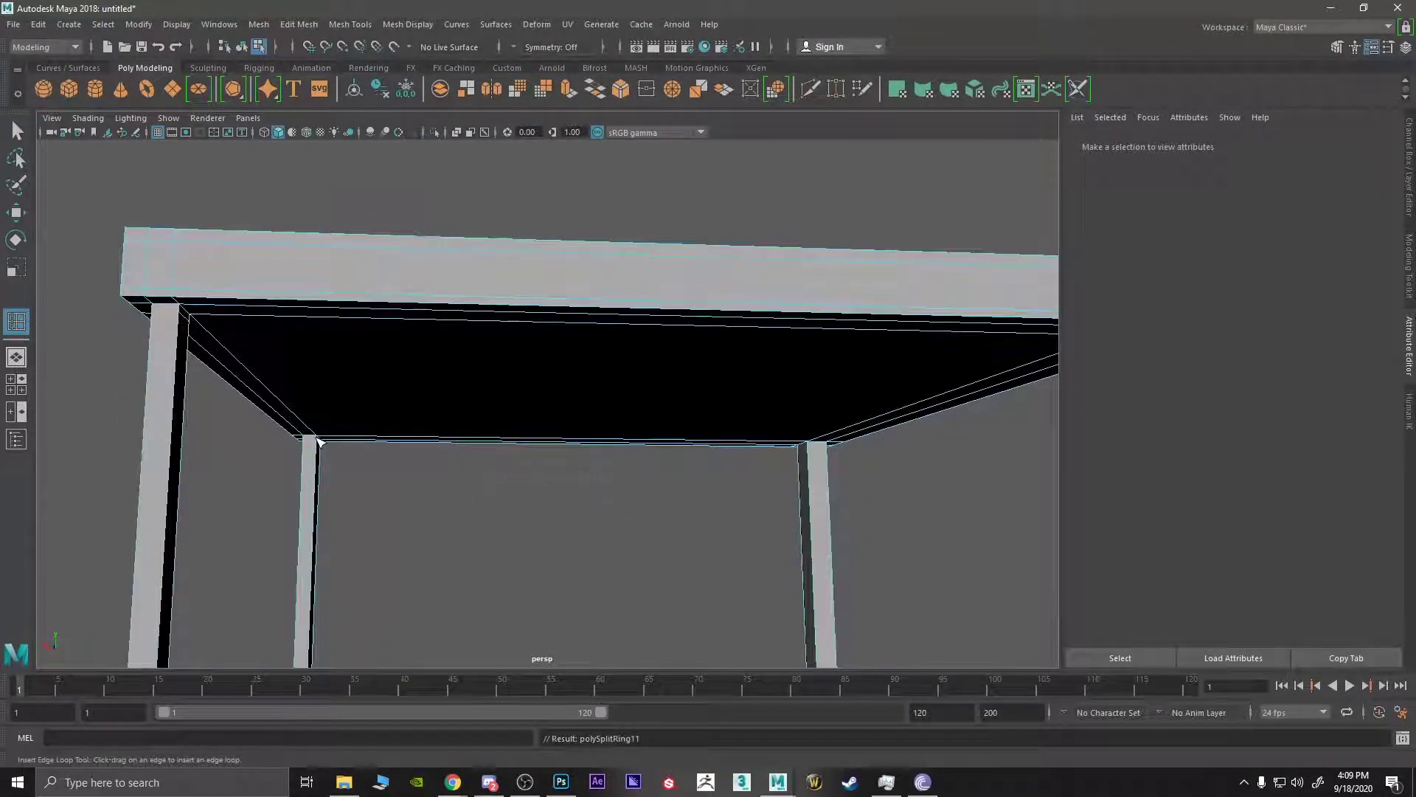
left_click(318, 441)
left_click(815, 455)
left_click_drag(879, 496, 642, 413, "alt")
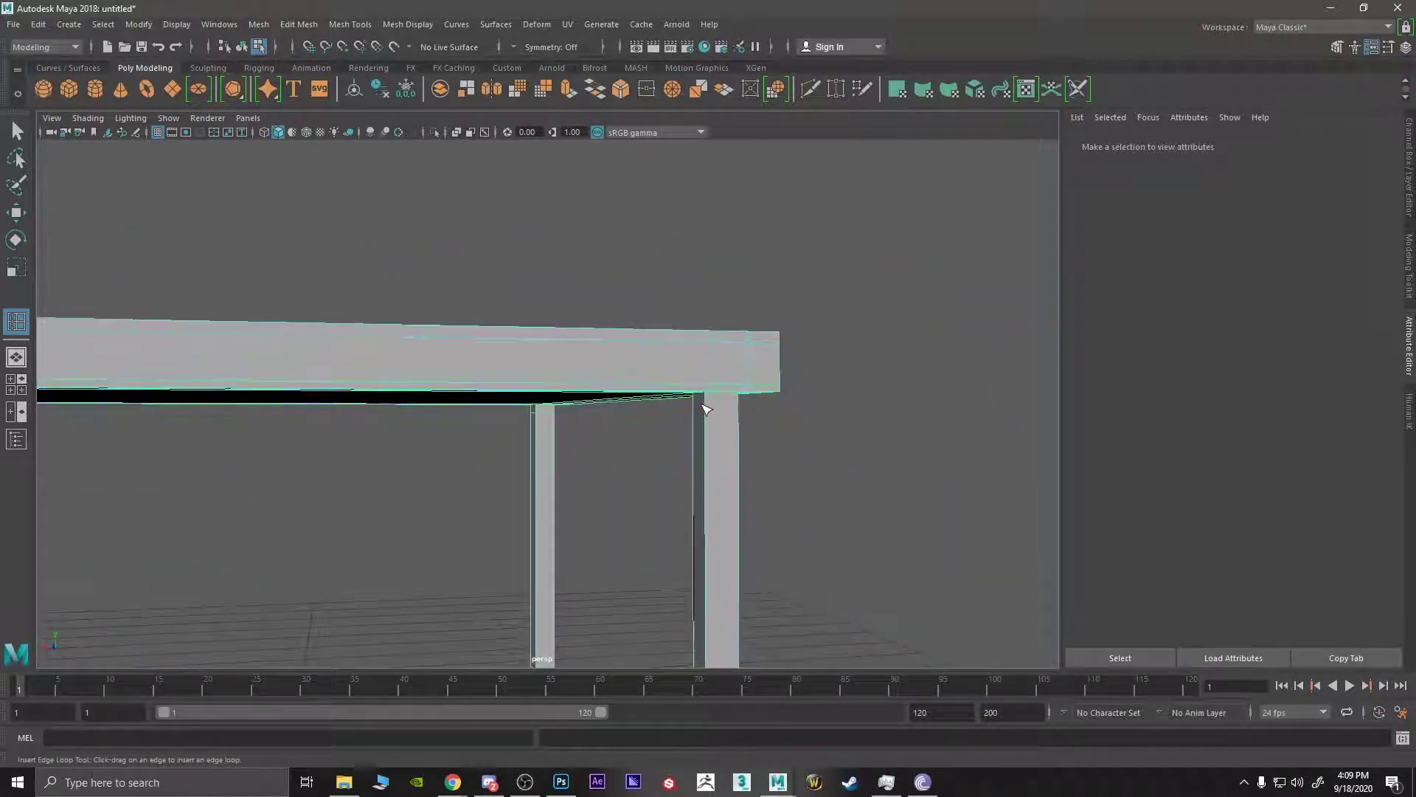
right_click_drag(689, 405, 778, 423, "alt")
- Insert an edge loop around each of the four legs, close to its bottom end
left_click(769, 439)
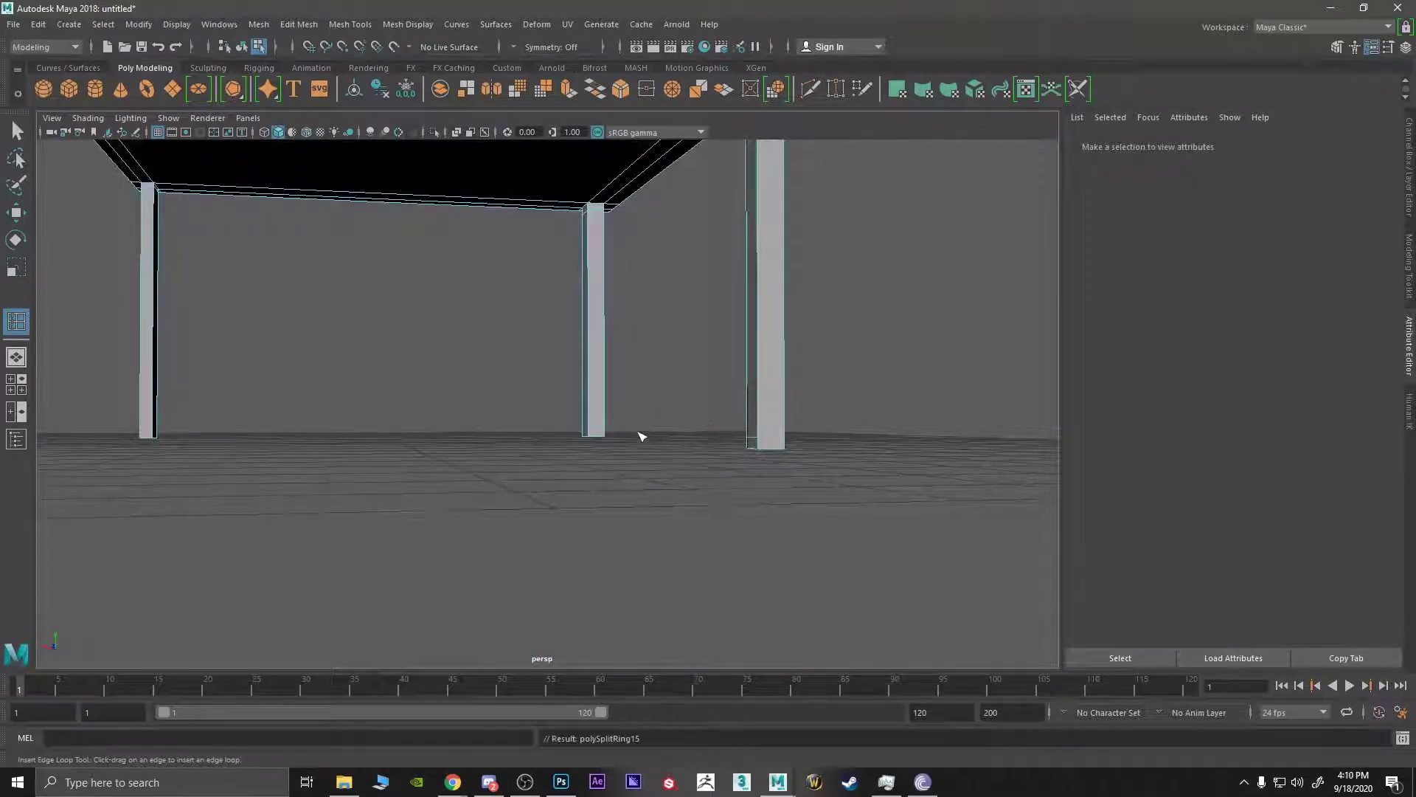
left_click(595, 429)
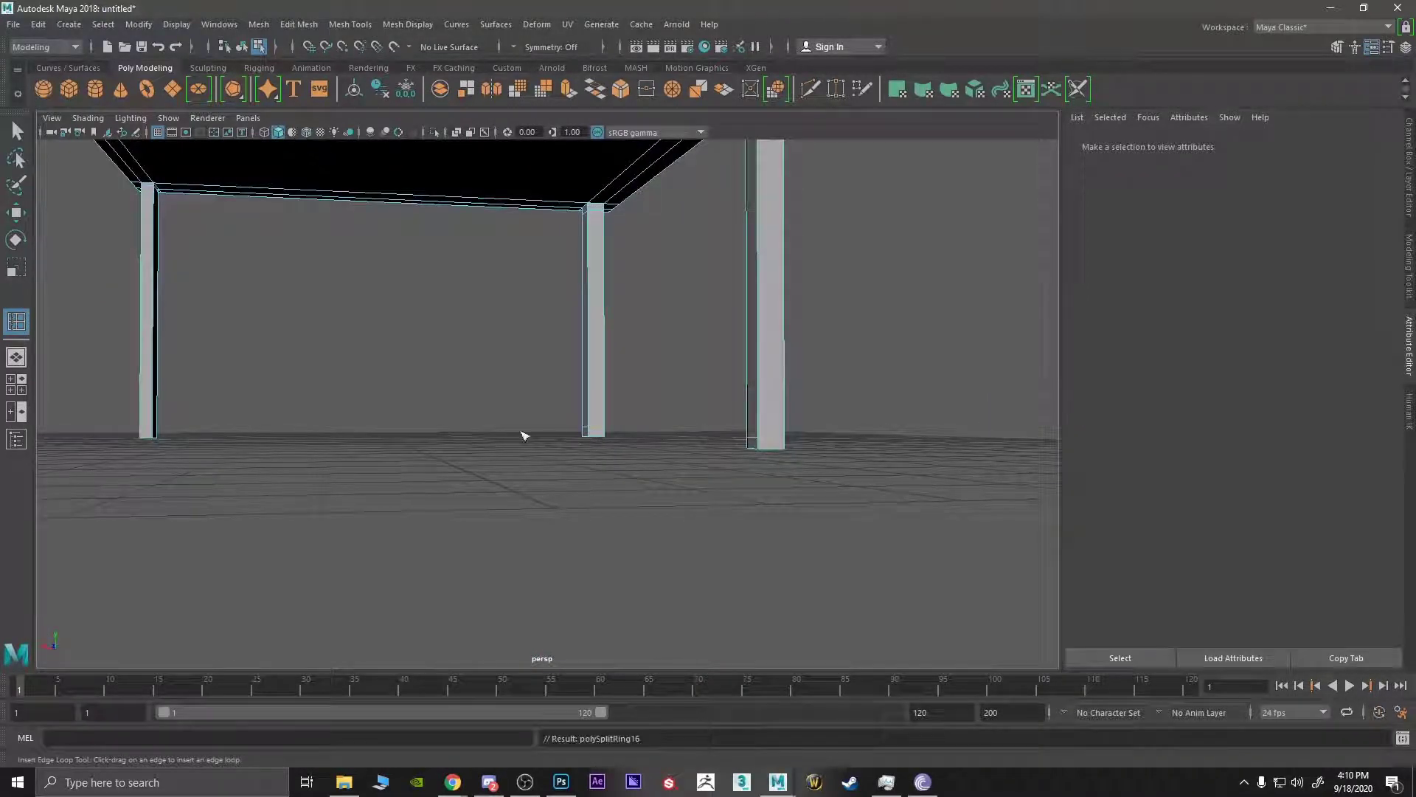
left_click(154, 429)
scroll(164, 425, "down", 2)
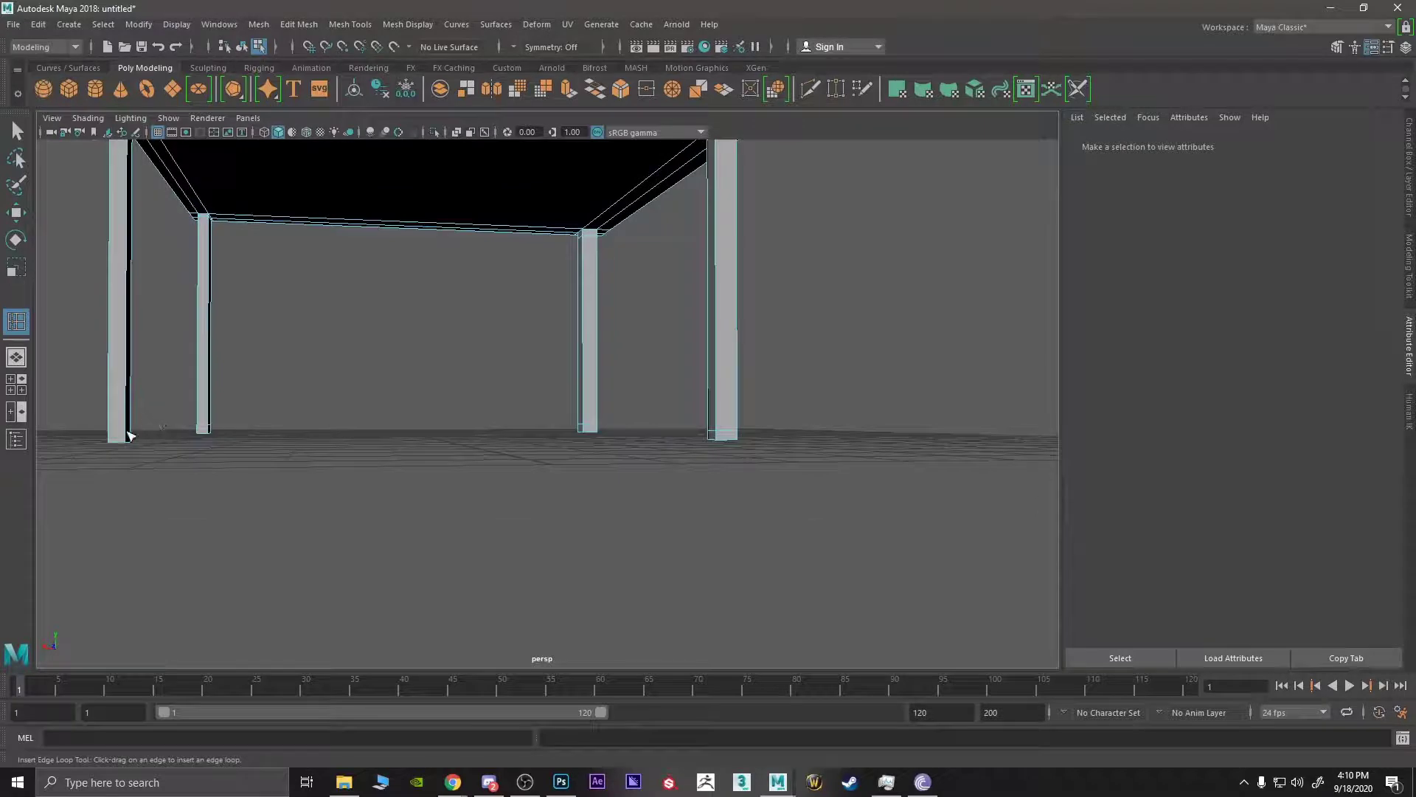
left_click(129, 436)
- Return the table to object mode and turn on its smooth mesh preview
key("q")
right_click(121, 356)
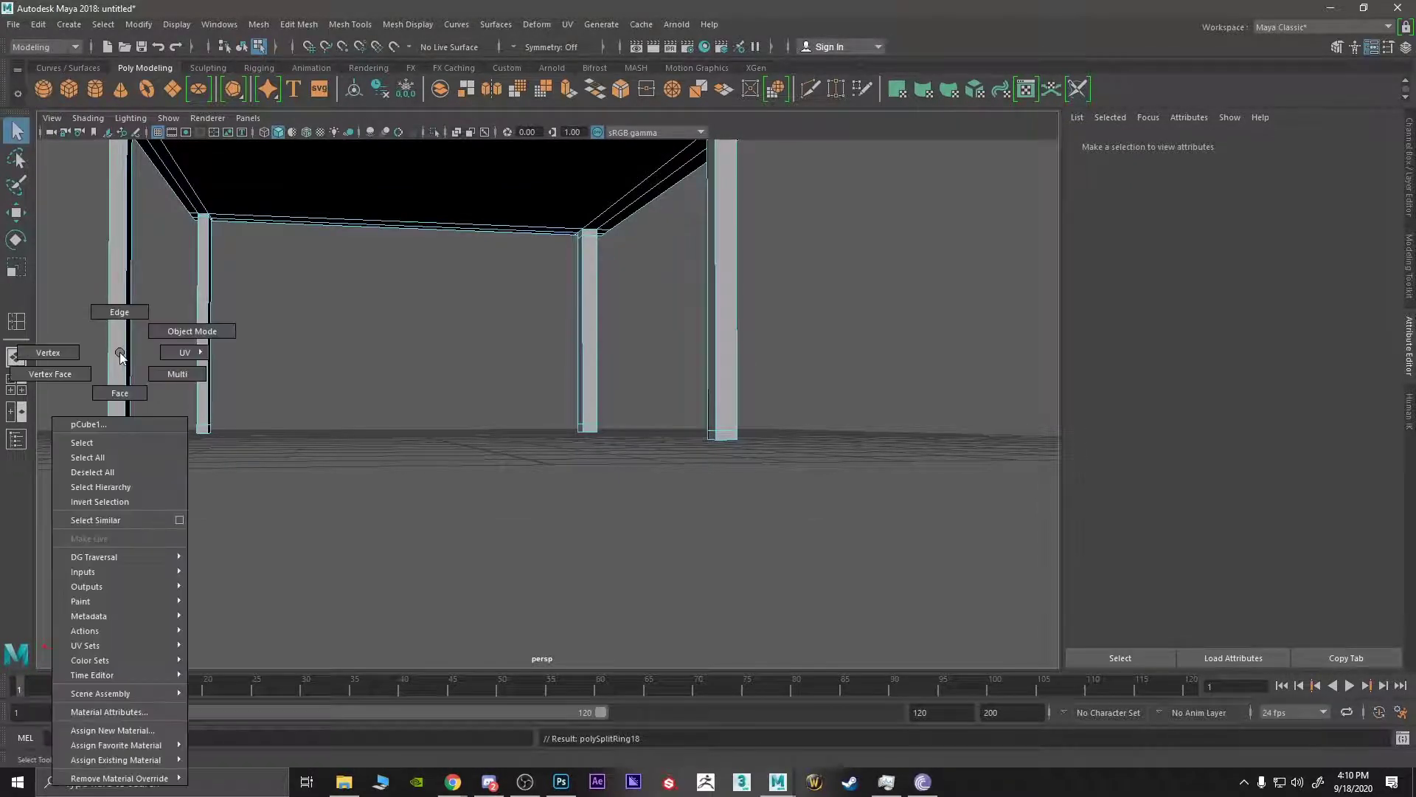
right_click_drag(120, 352, 192, 329)
scroll(251, 347, "down", 3)
left_click_drag(255, 346, 889, 400, "alt")
key("3")
left_click(579, 302)
- Examine the smoothed tabletop and legs from several angles, with the table both deselected and selected
scroll(605, 332, "down", 3)
left_click_drag(619, 350, 798, 340, "alt")
scroll(529, 354, "up", 2)
left_click_drag(529, 355, 534, 375, "alt")
left_click(534, 375)
middle_click_drag(519, 366, 506, 434, "alt")
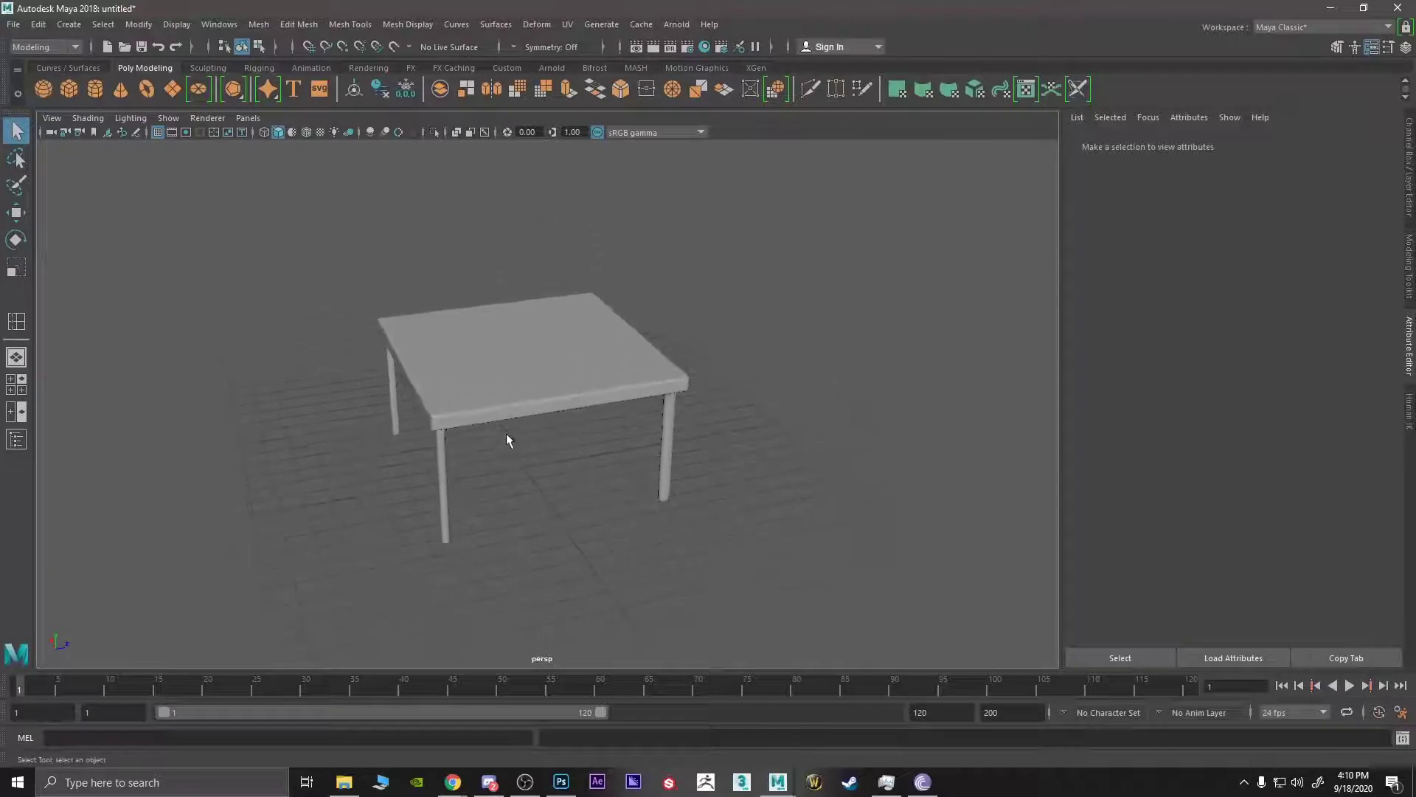
left_click_drag(506, 432, 485, 393, "alt")
left_click(488, 373)
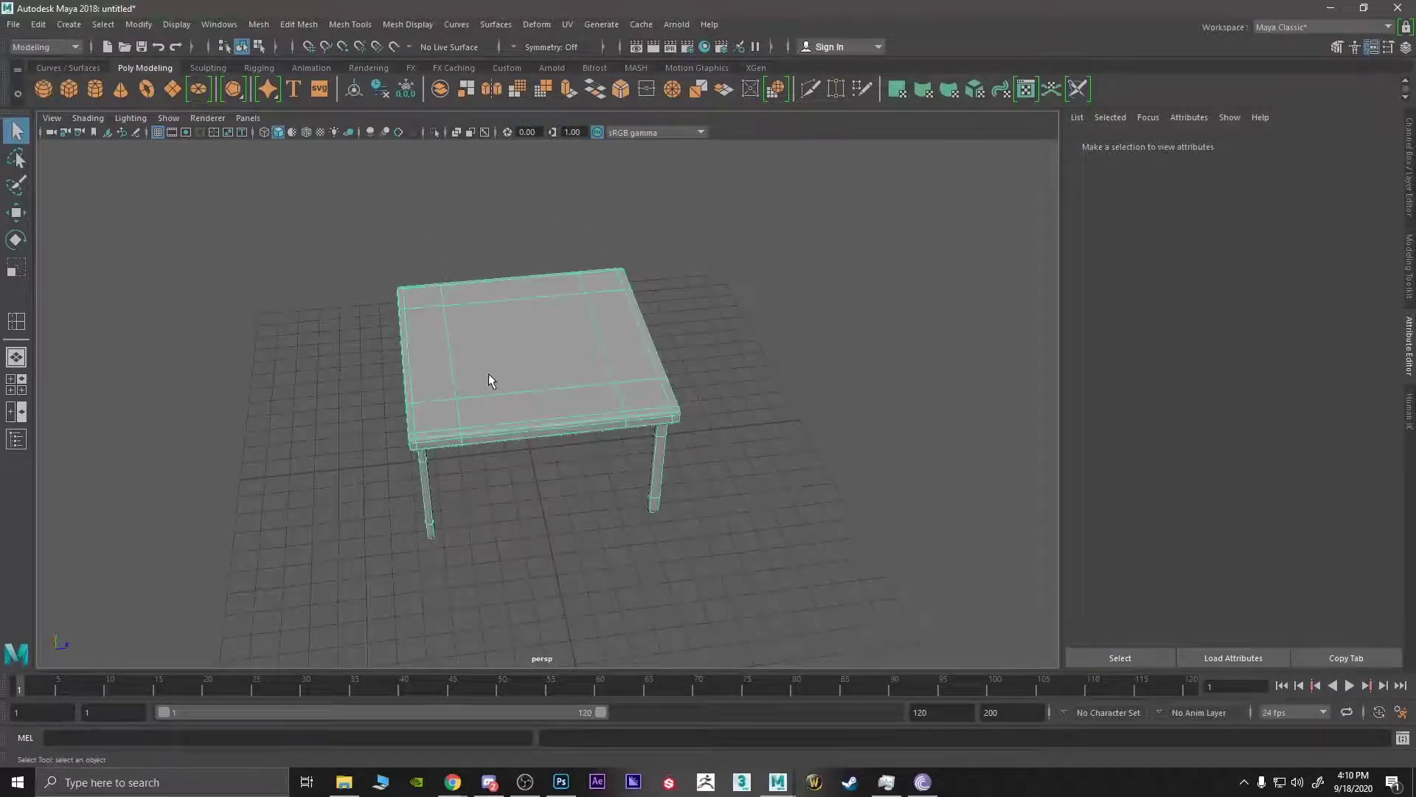